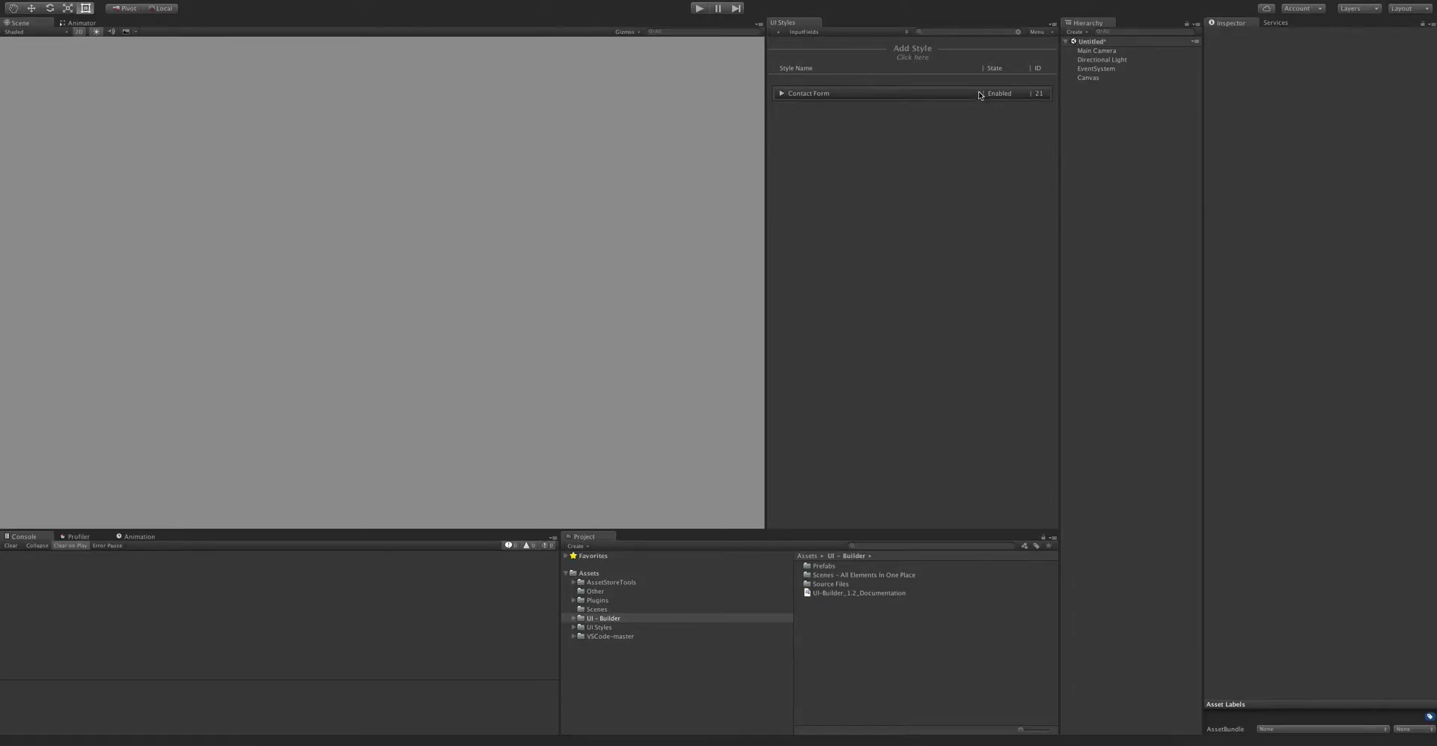
Create a Contact Form from the style in the canvas and drag it to the upper left.
left_click(921, 94)
scroll(886, 184, "down", 3)
scroll(886, 184, "up", 3)
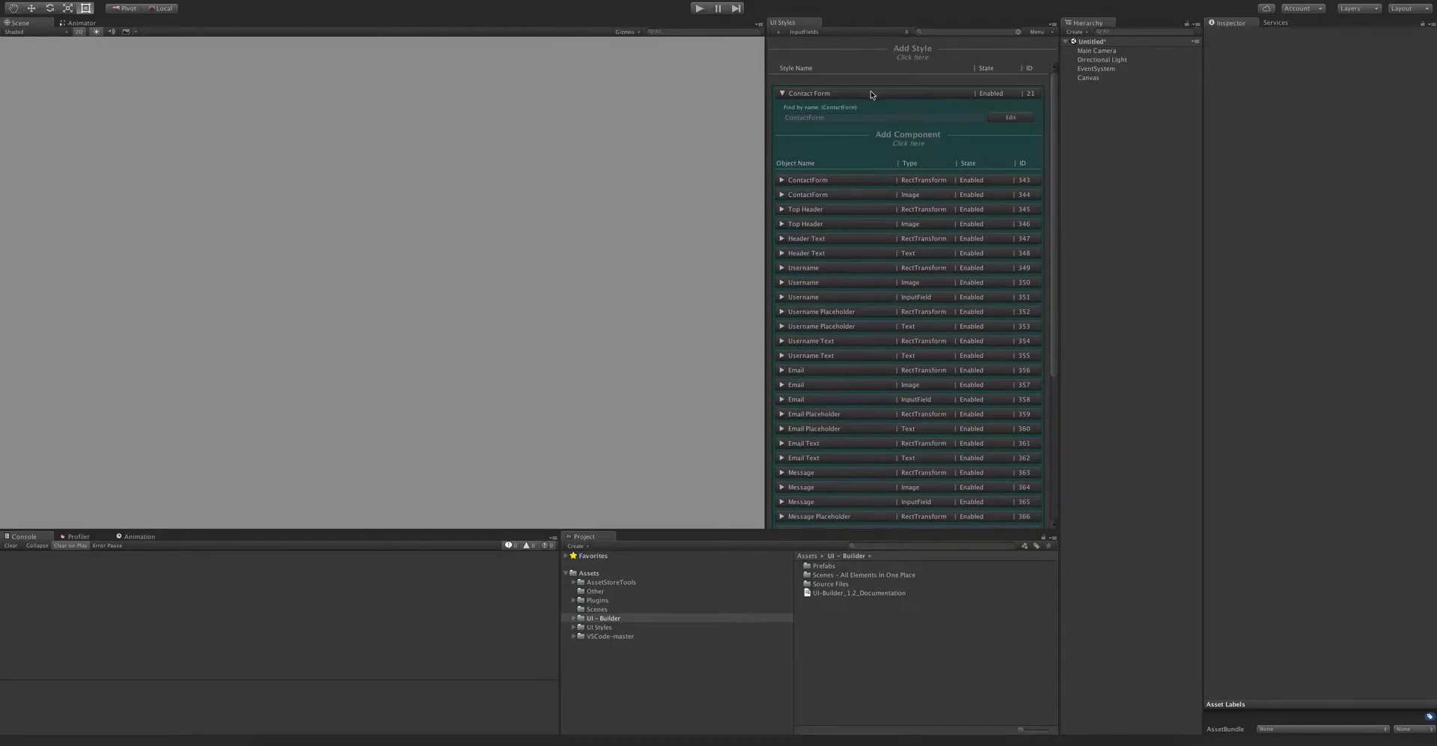
left_click(870, 91)
right_click(875, 94)
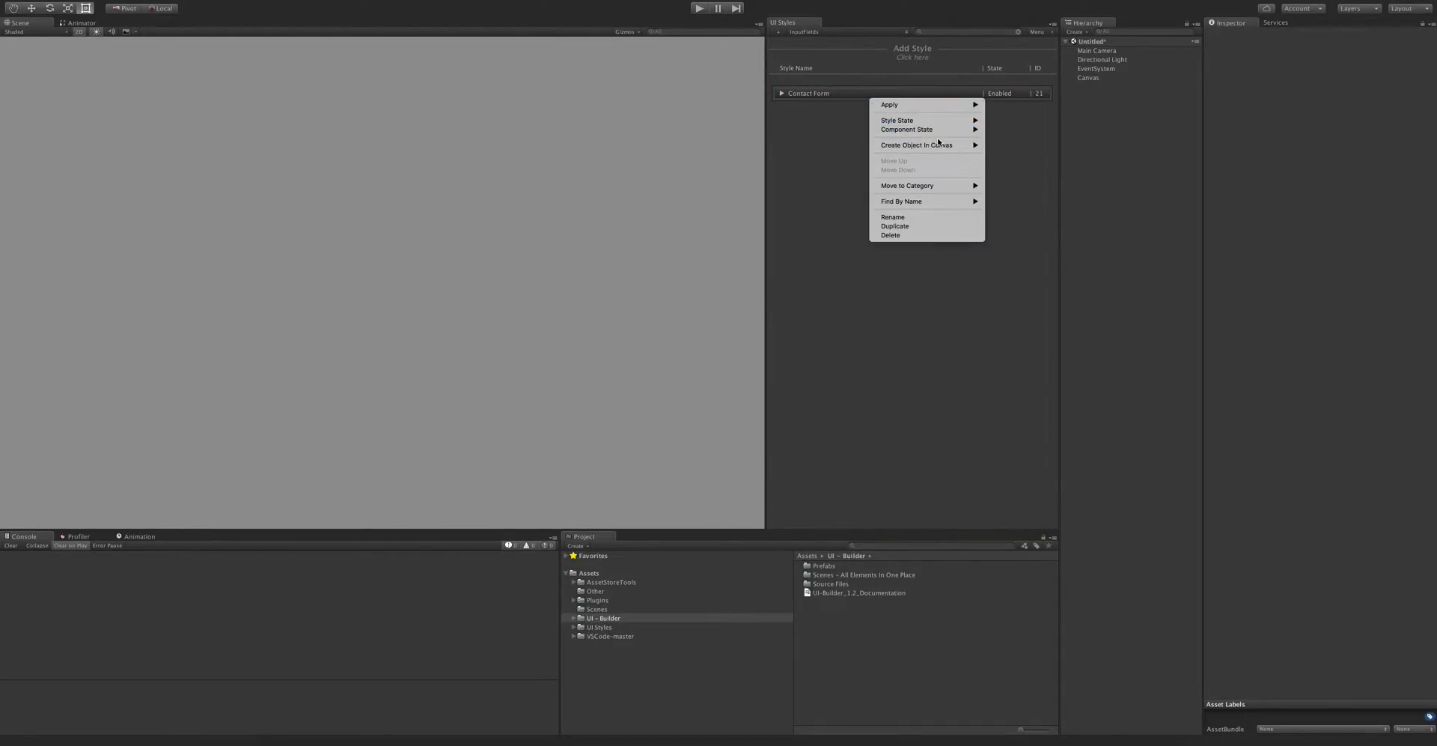
mouse_move(928, 145)
left_click(997, 161)
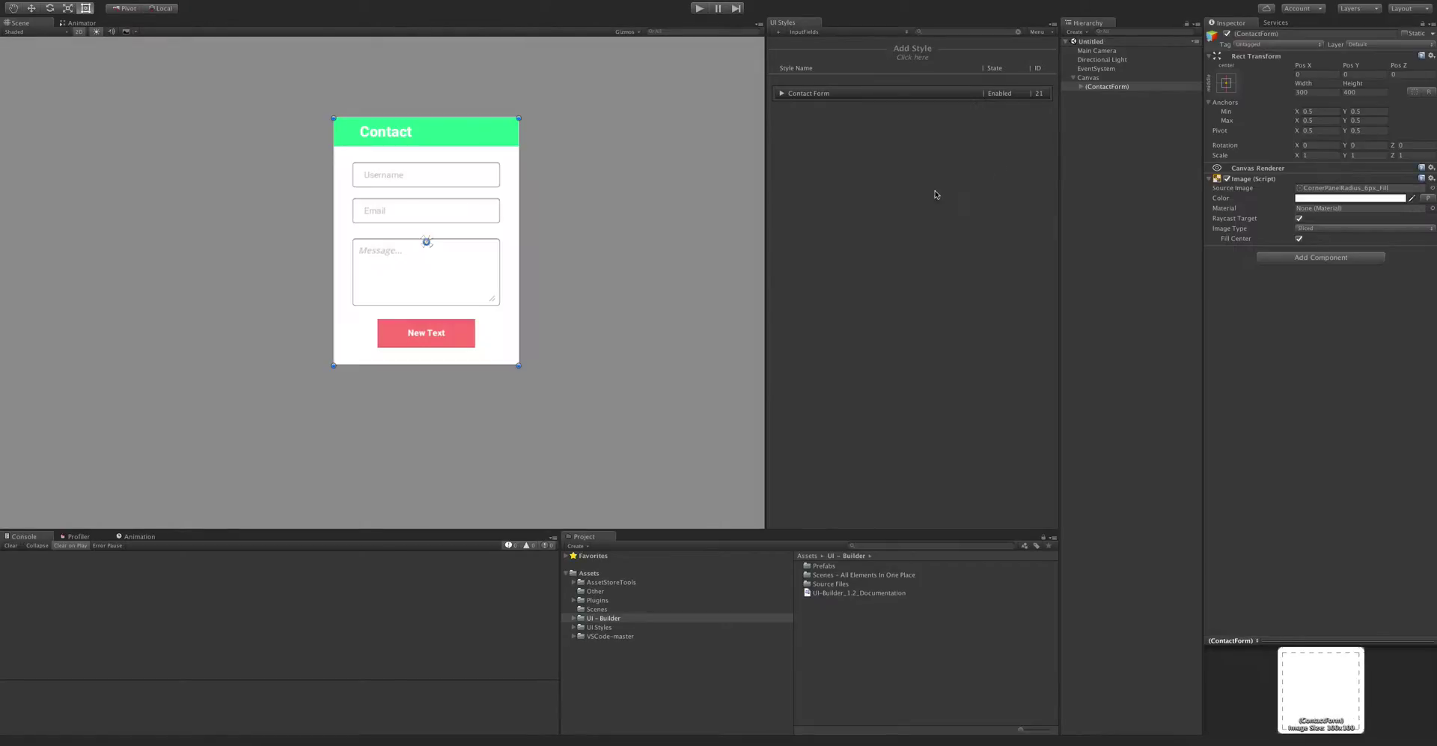
left_click_drag(453, 144, 220, 125)
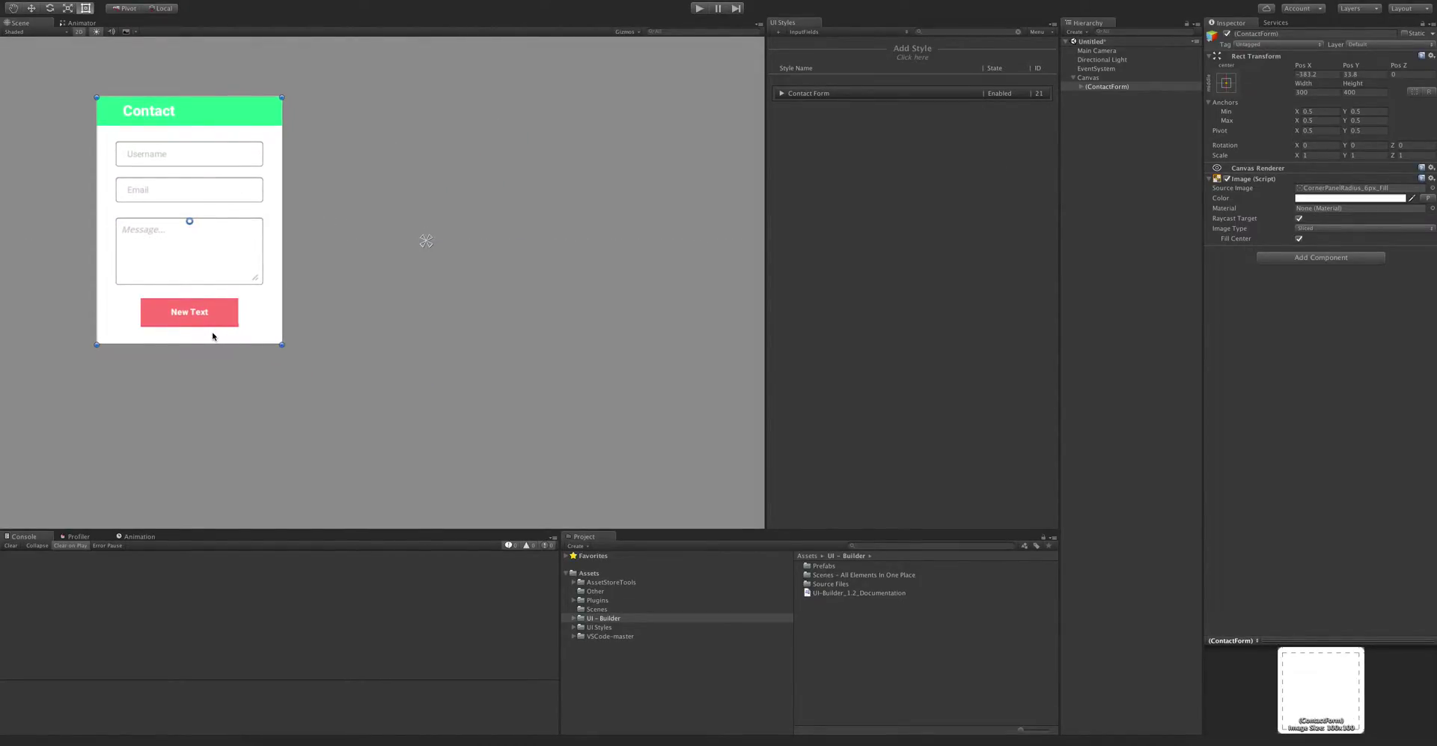
Create a second Contact Form in the canvas and move it to the right.
right_click(862, 98)
mouse_move(921, 145)
left_click(999, 162)
left_click_drag(425, 234, 581, 189)
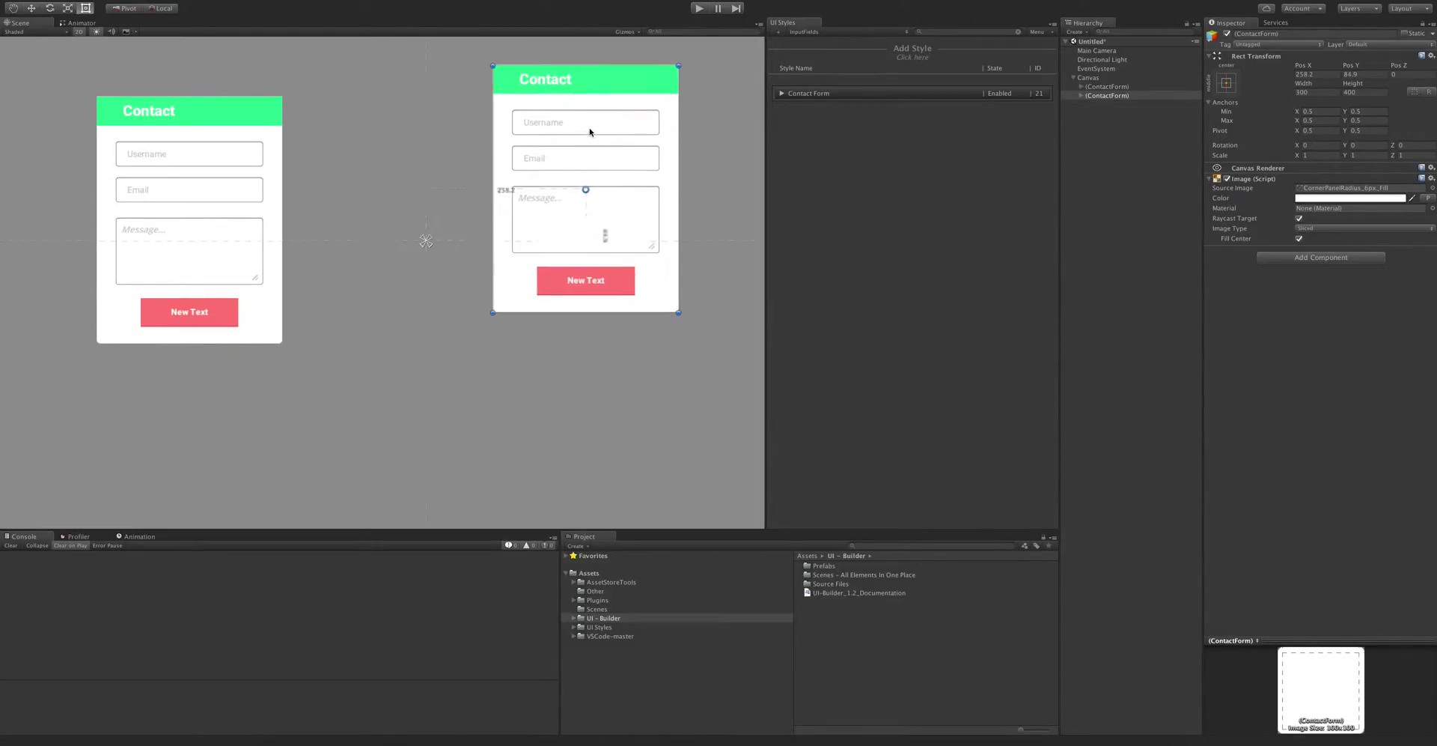
Create a third Contact Form in the canvas and place it on the right side.
scroll(380, 209, "down", 2)
scroll(380, 209, "down", 2)
mouse_move(380, 208)
middle_mouse_down()
mouse_move(317, 209)
mouse_move(374, 207)
middle_mouse_up()
scroll(374, 210, "down", 1)
right_click(857, 99)
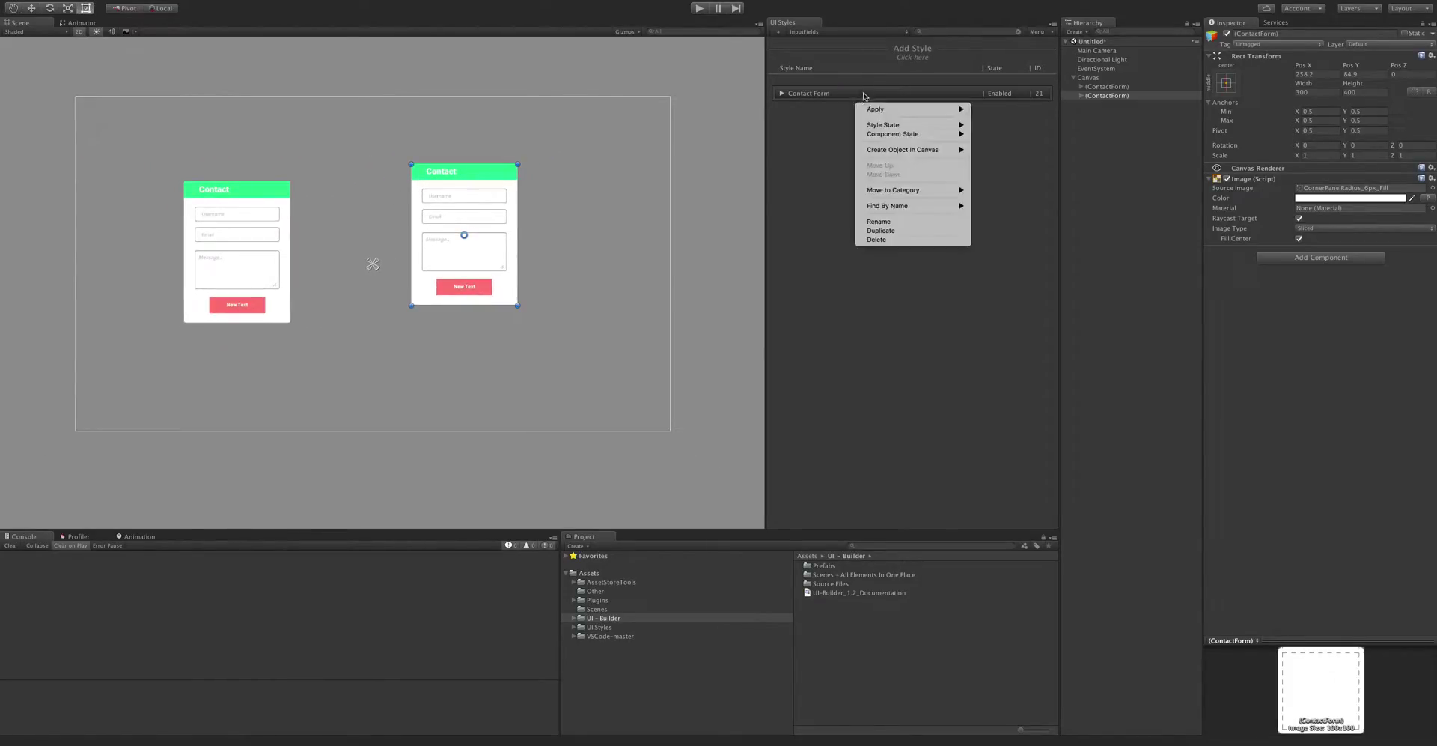
mouse_move(910, 154)
left_click(1002, 165)
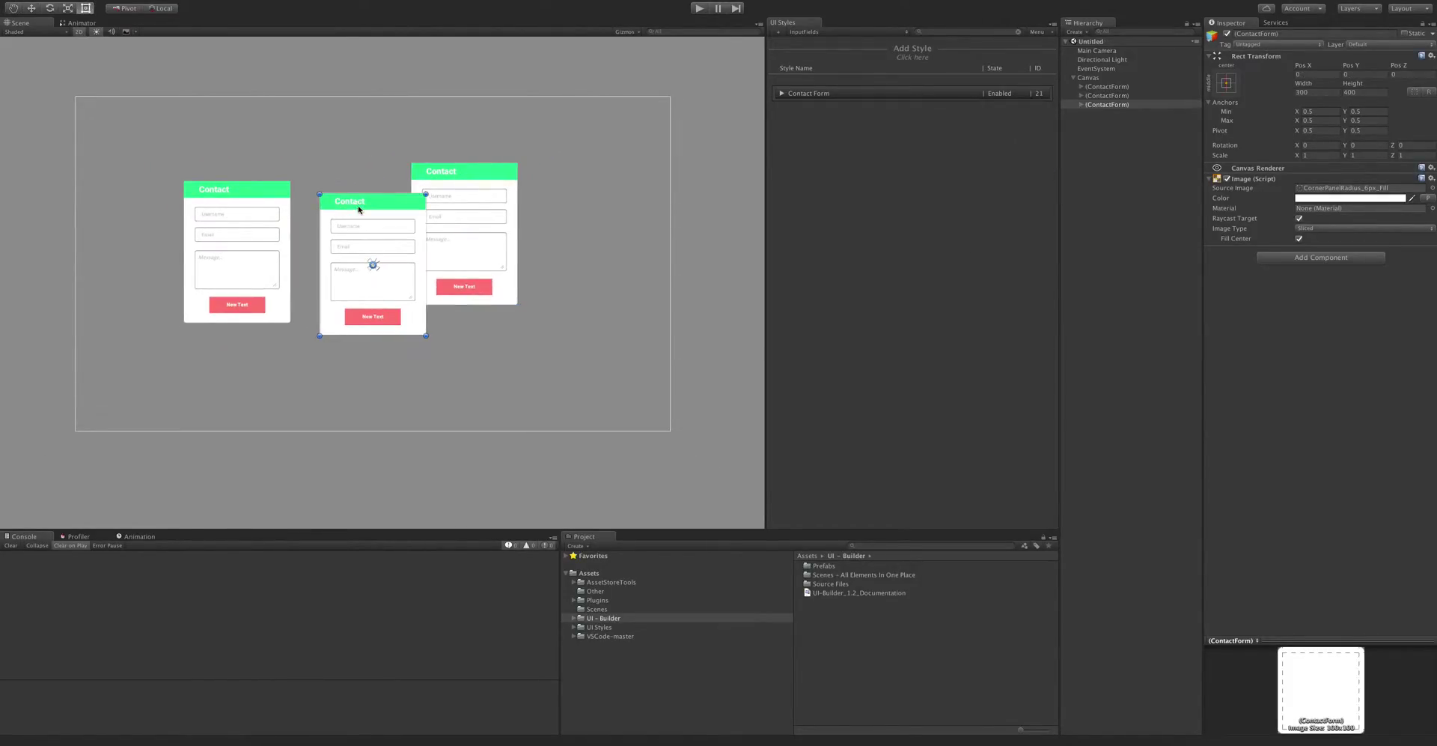
left_click_drag(324, 200, 581, 145)
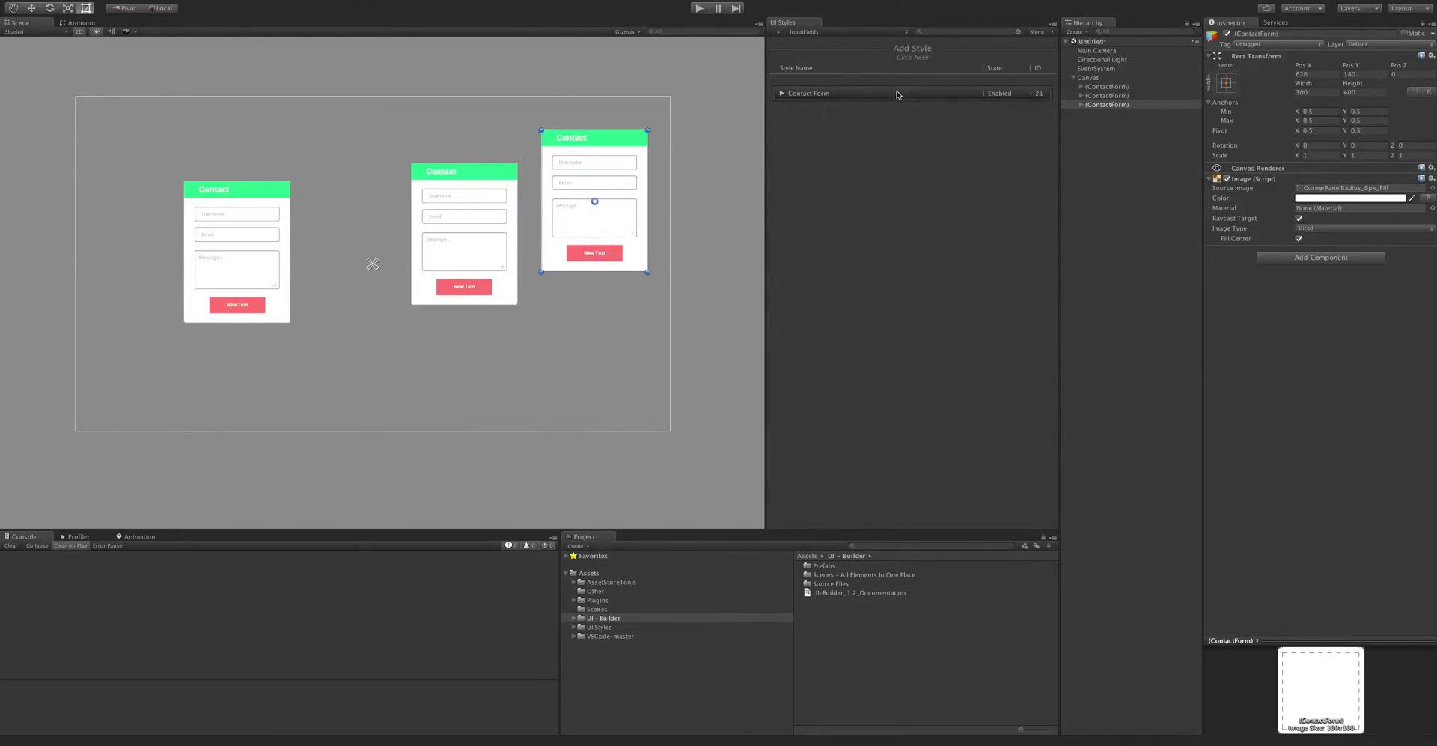
Delete the three ContactForm objects and create an InputField style named New Inputfield Style.
left_click(1105, 87, "shift")
key("Delete")
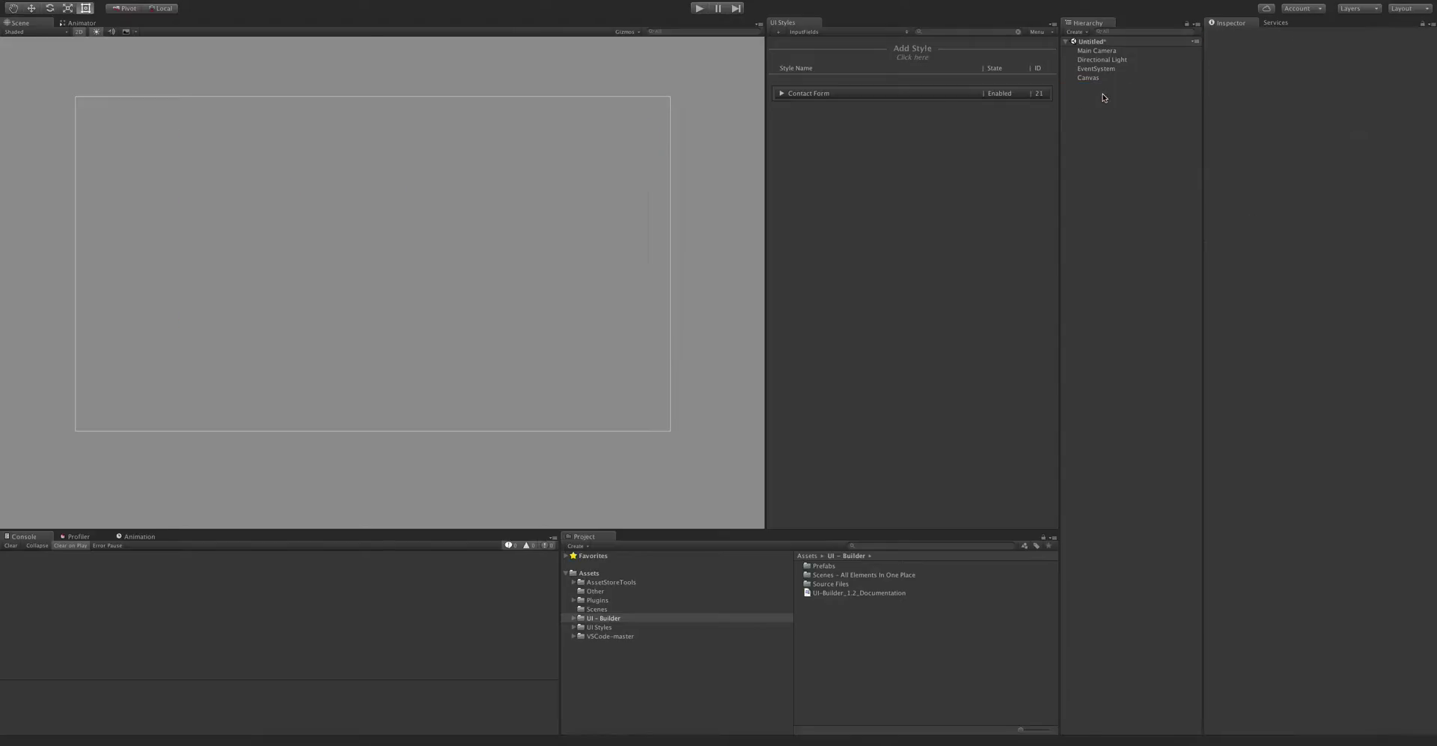
left_click(912, 57)
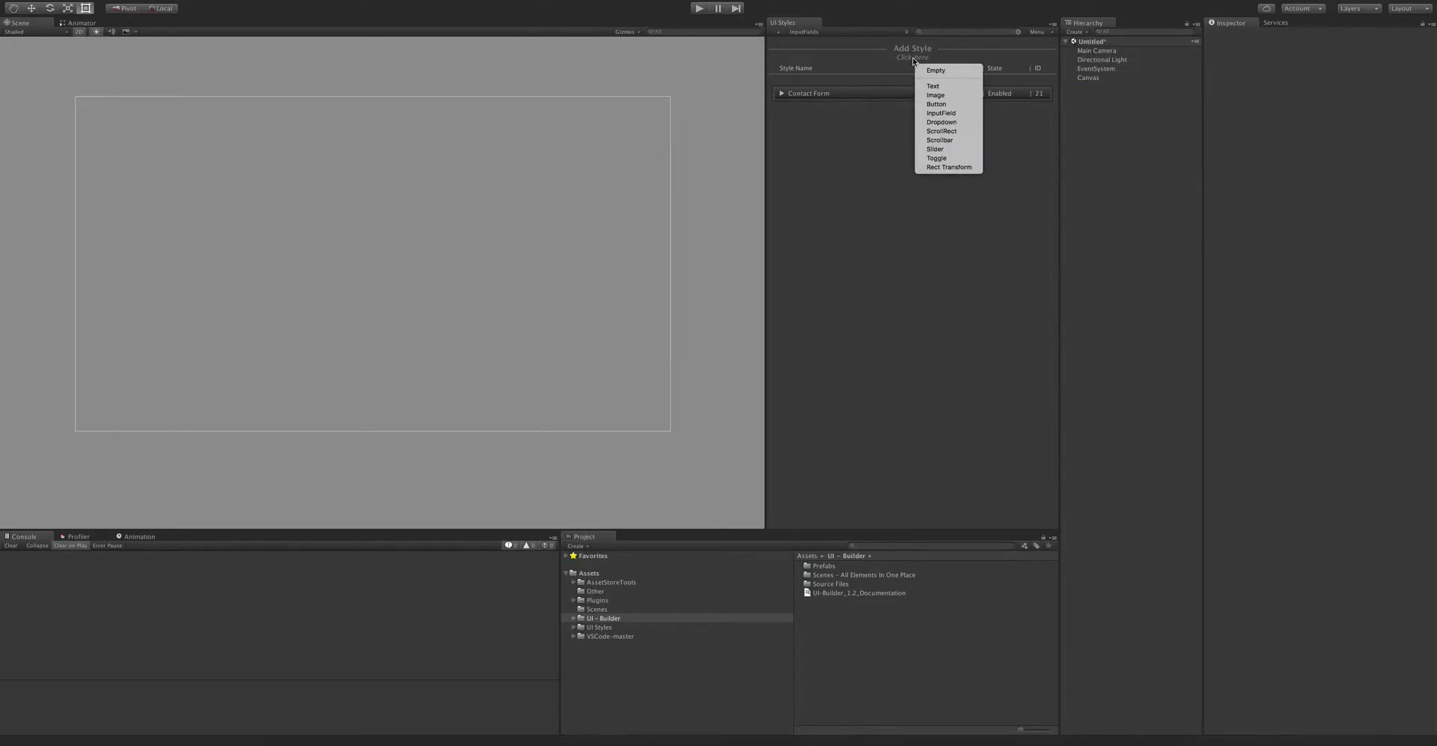
left_click(958, 112)
left_click(1025, 117)
Browse New Inputfield Style's components, then expand Contact Form's component list.
left_click(870, 116)
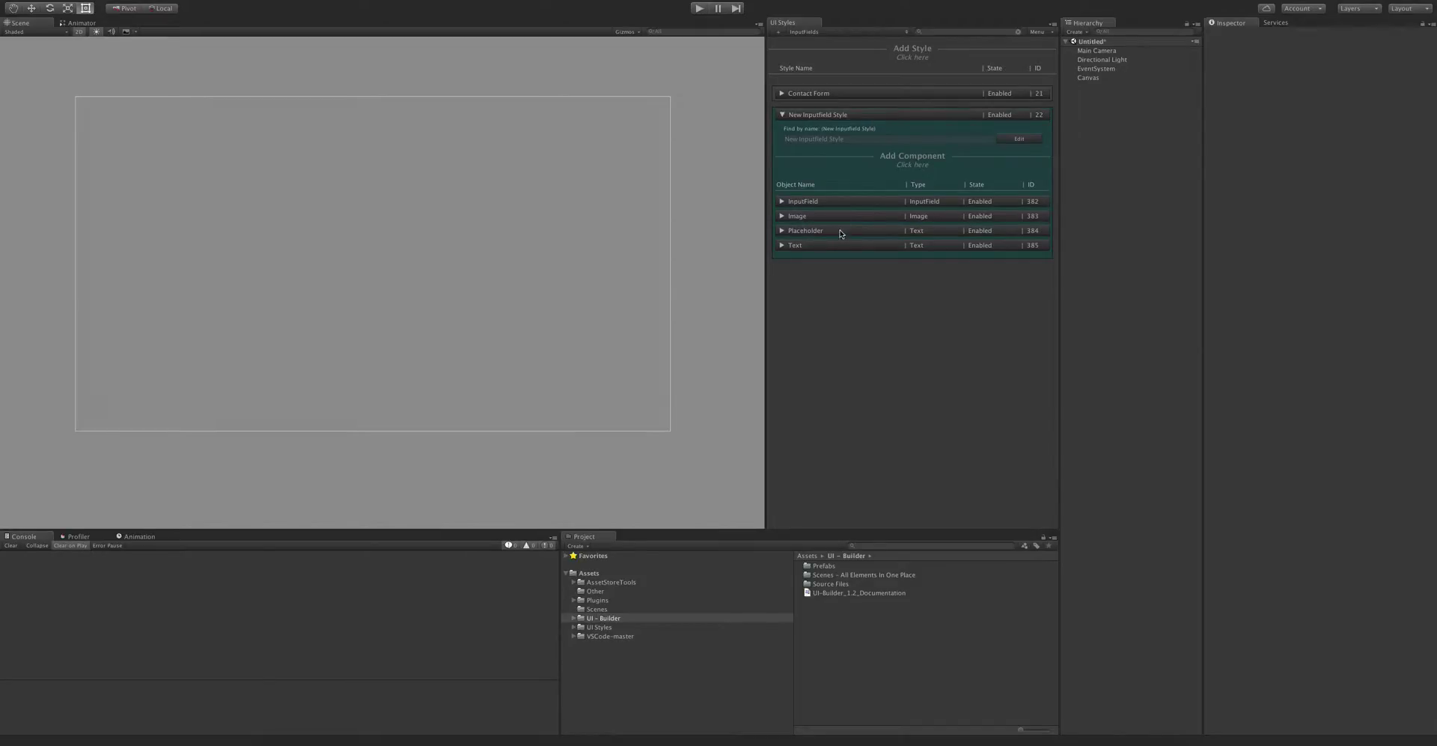
left_click(817, 115)
left_click(831, 92)
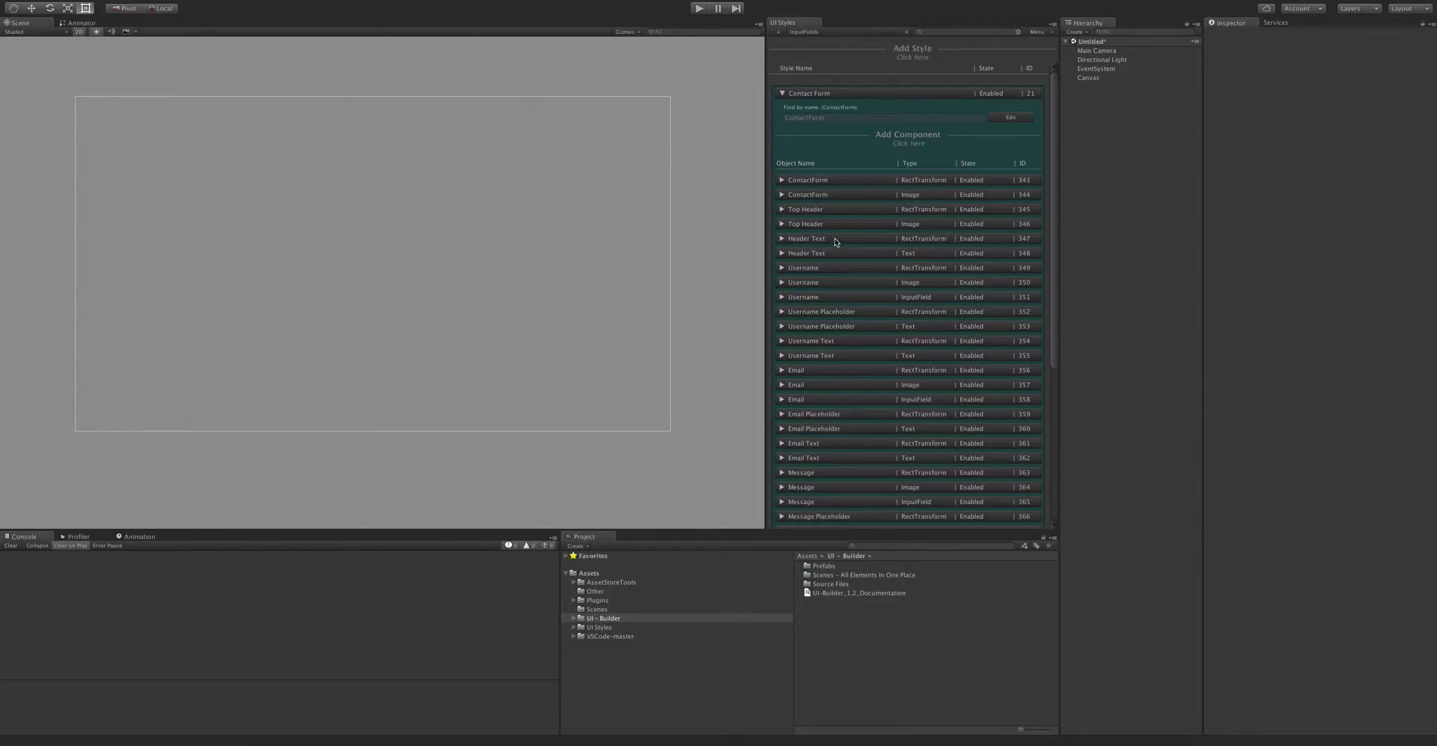
scroll(876, 292, "down", 5)
scroll(876, 289, "up", 5)
right_click(964, 177)
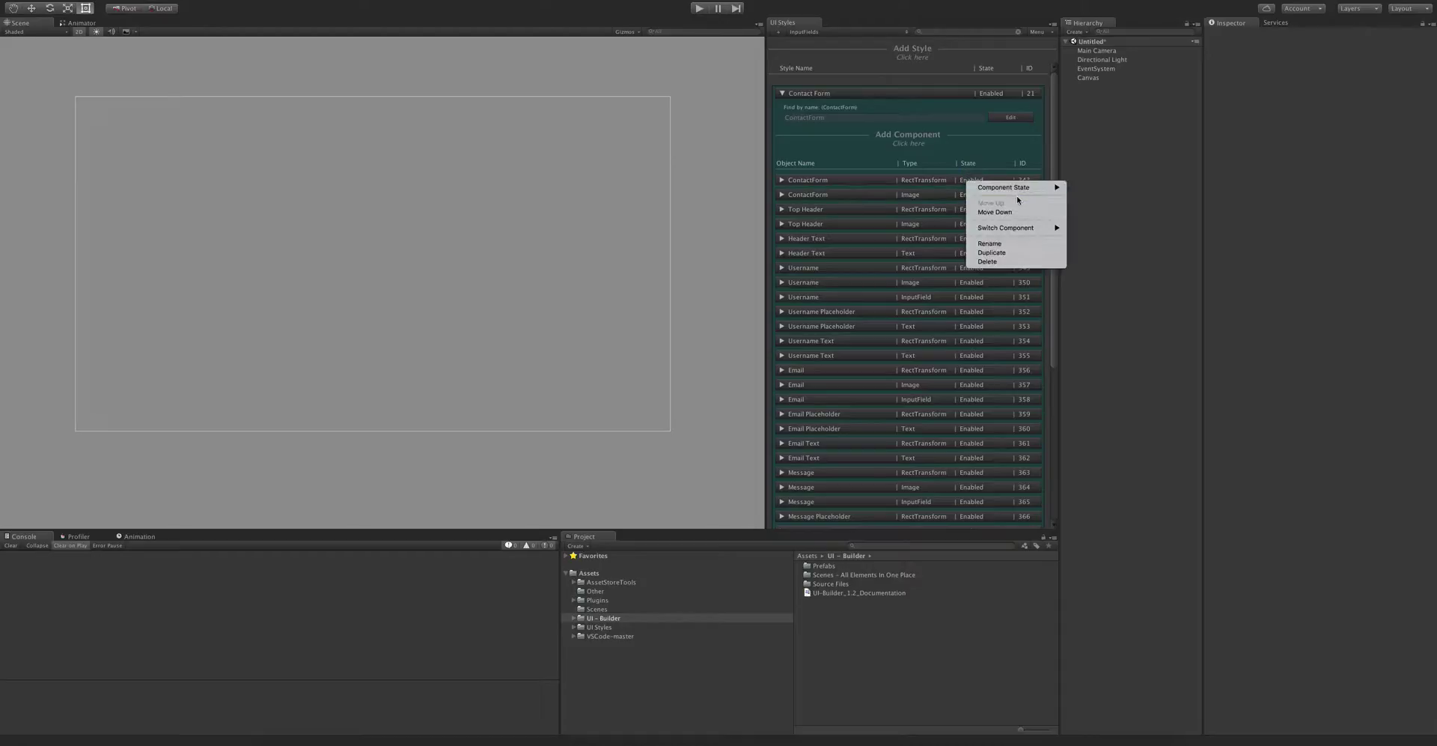
mouse_move(1018, 187)
left_click(919, 177)
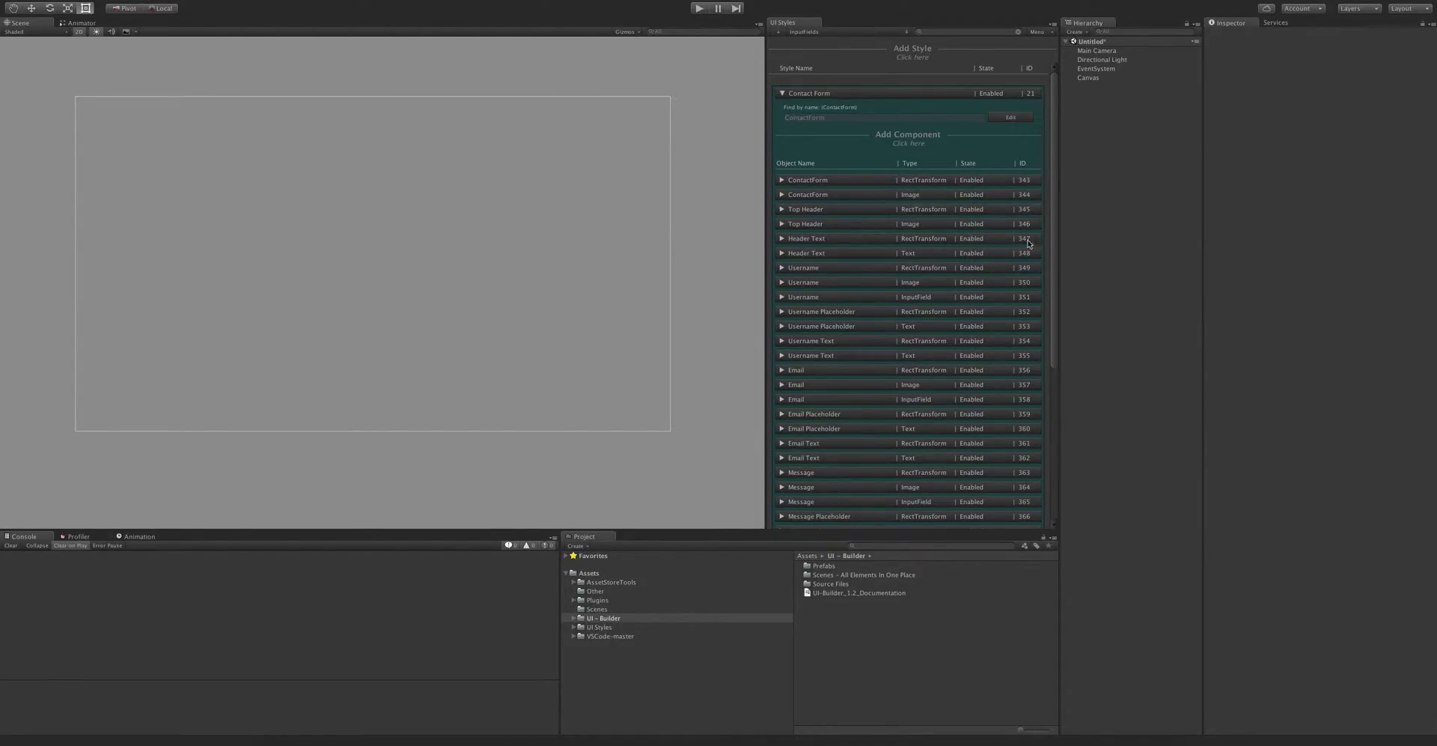
Look through Contact Form's RectTransform and Image settings, then collapse the style.
left_click(816, 178)
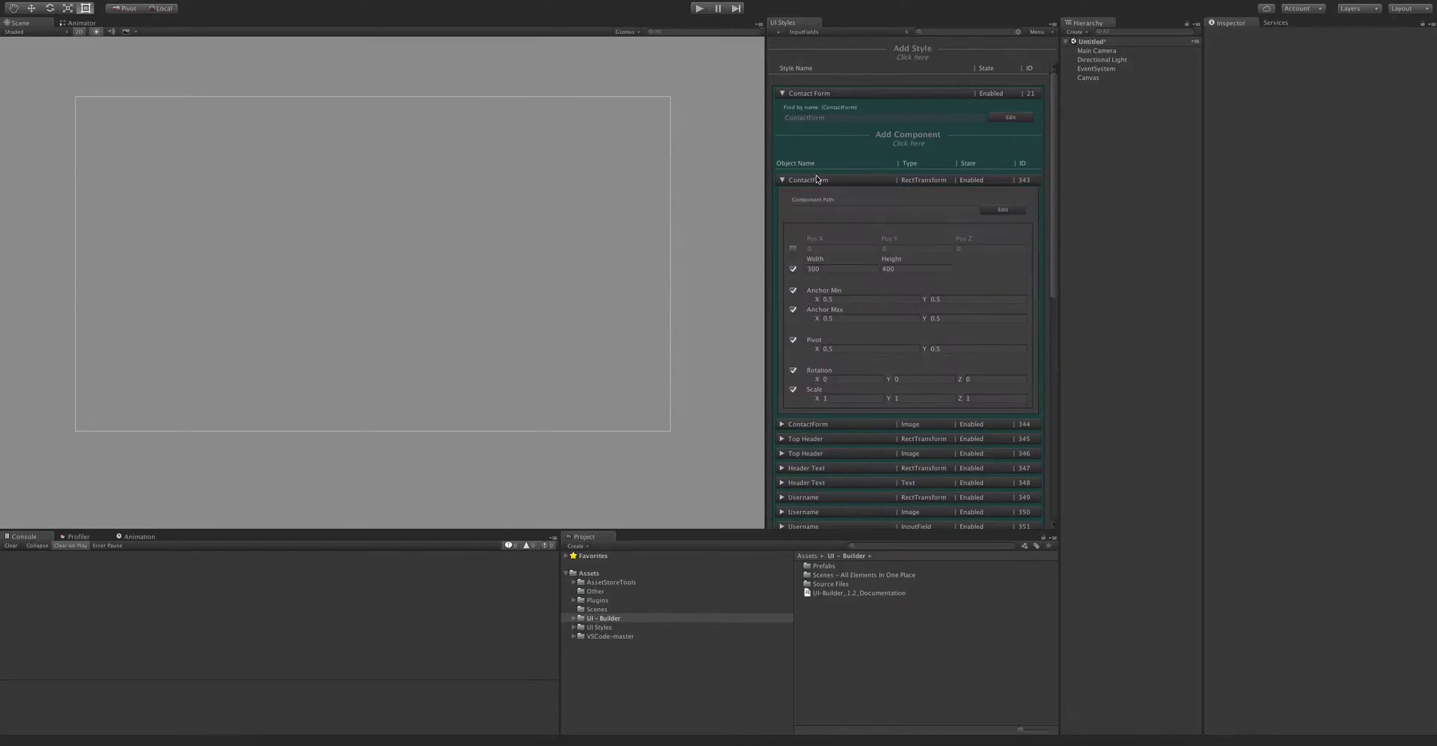
left_click(852, 180)
left_click(850, 194)
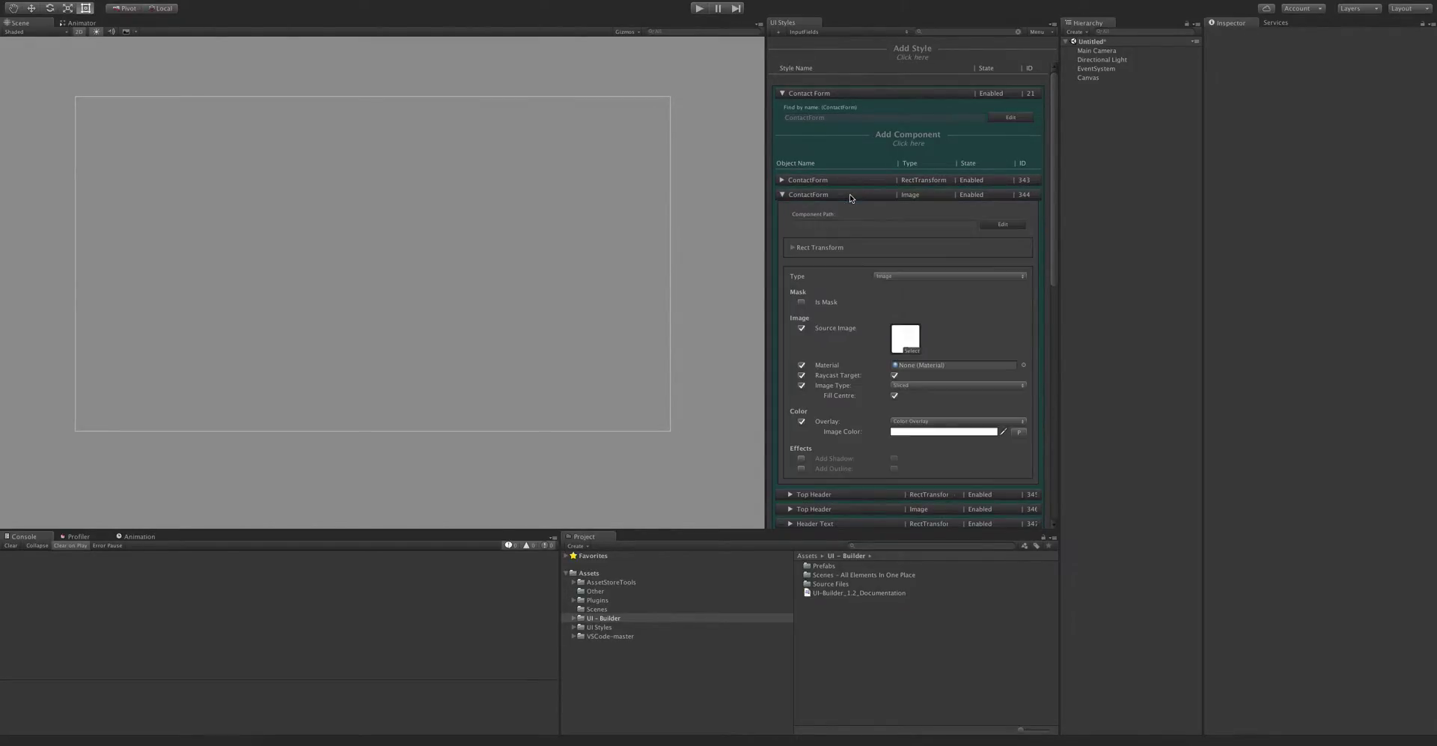
left_click(851, 194)
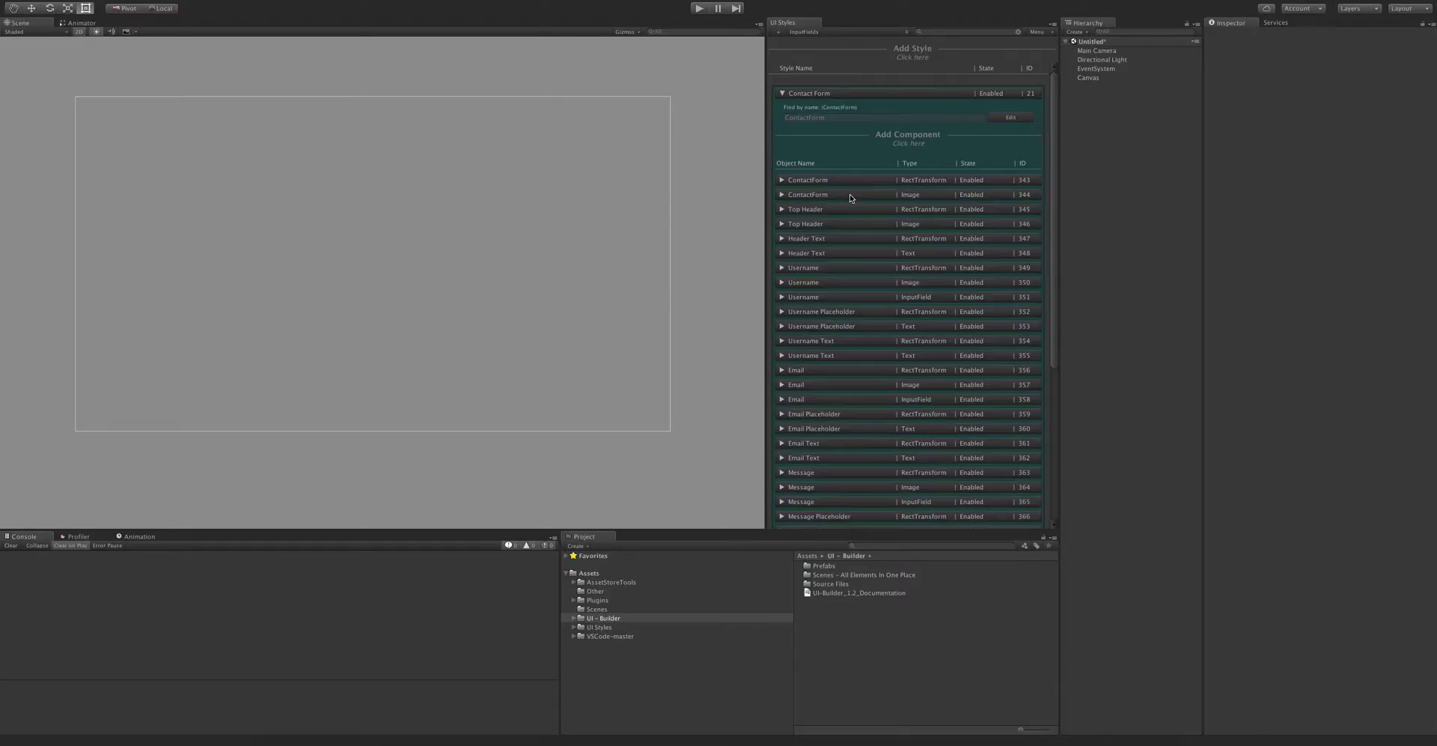
left_click(834, 95)
Expand New Inputfield Style's InputField component to show its Image, Text and Placeholder references.
left_click(882, 116)
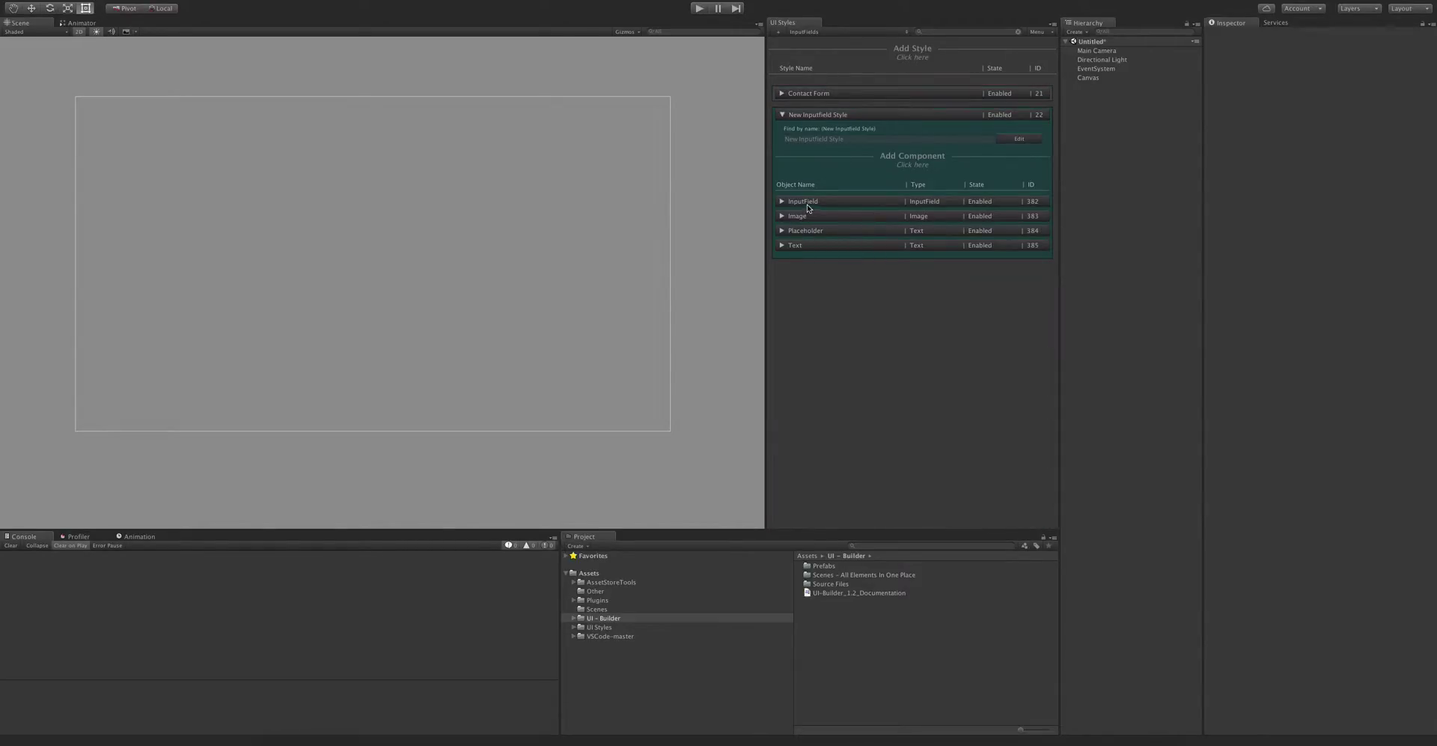
left_click(847, 202)
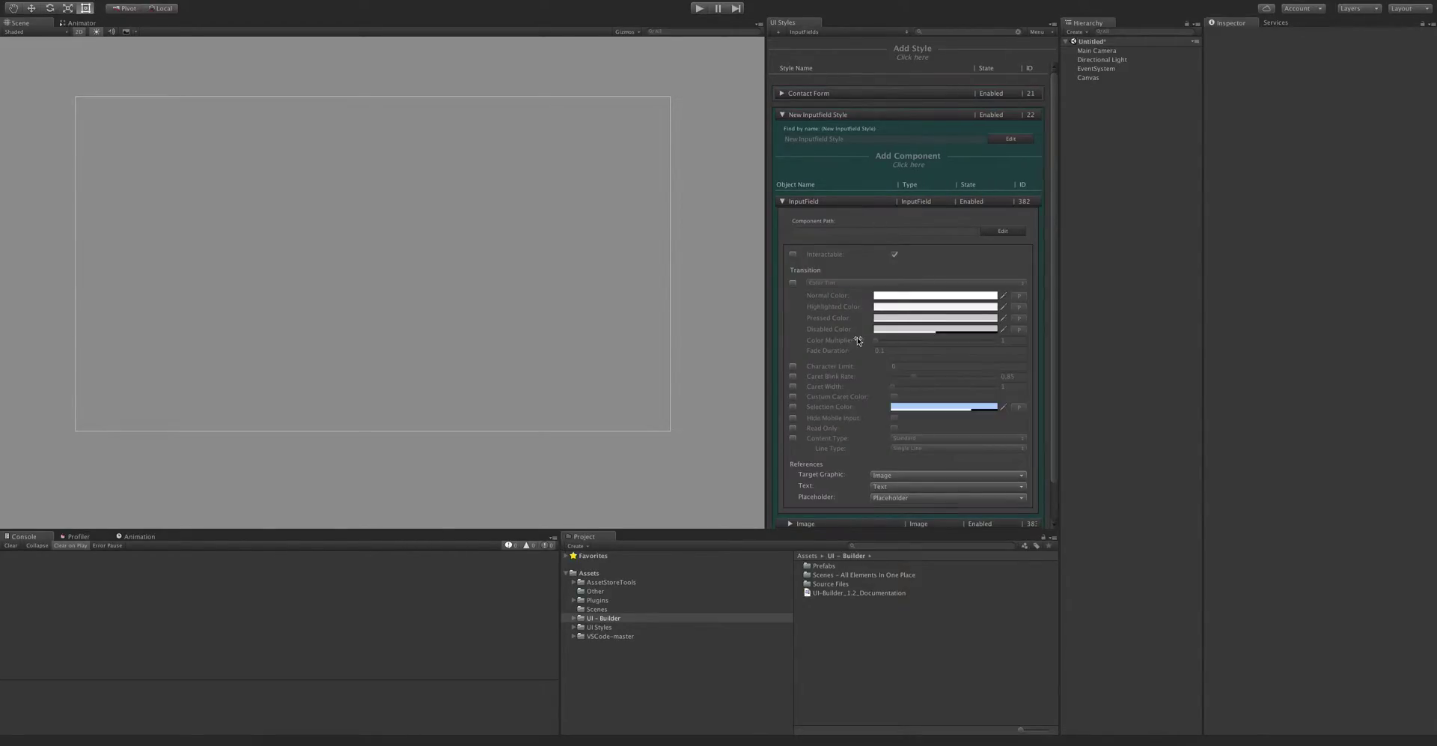
scroll(856, 340, "down", 1)
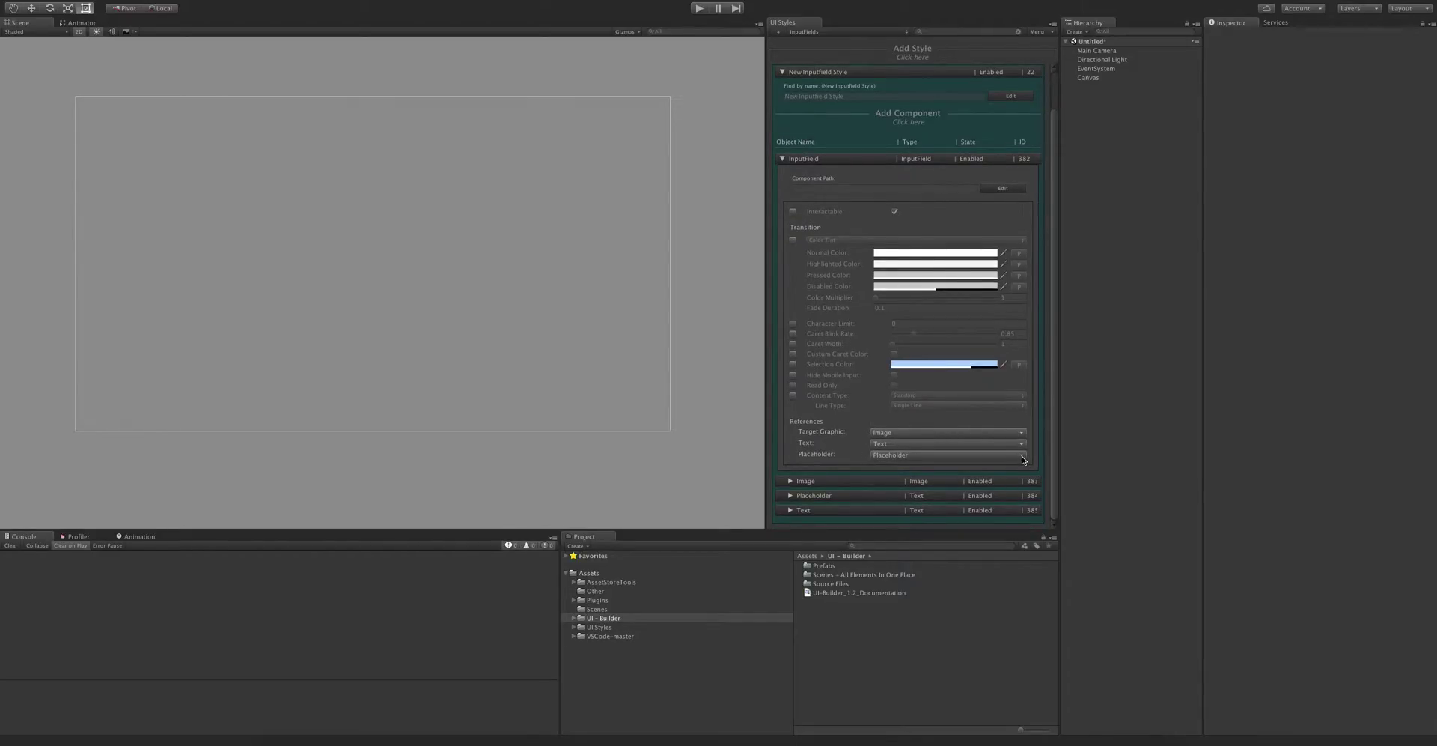
Create an input field from New Inputfield Style at the upper right and locate its Image, Text and Placeholder children.
left_click(842, 156)
right_click(850, 127)
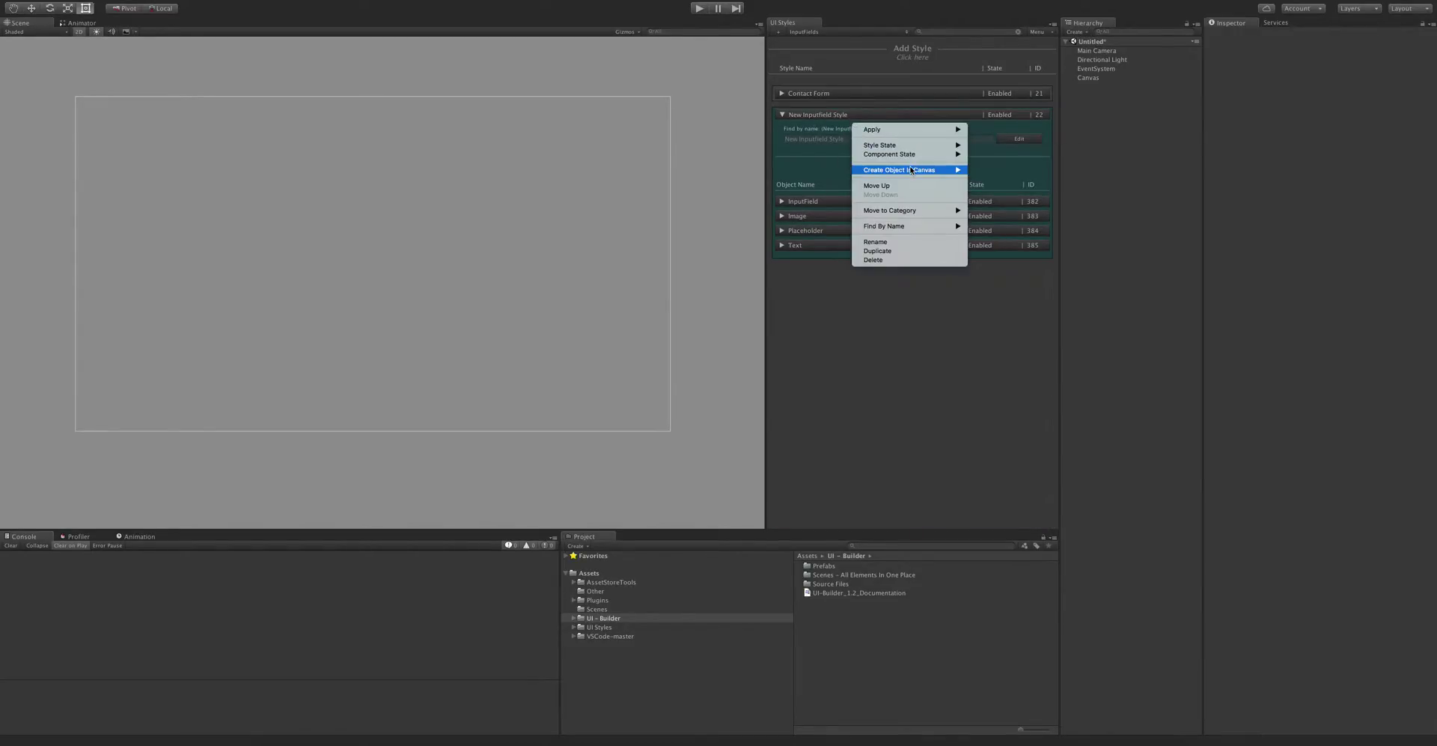
mouse_move(947, 170)
left_click(974, 189)
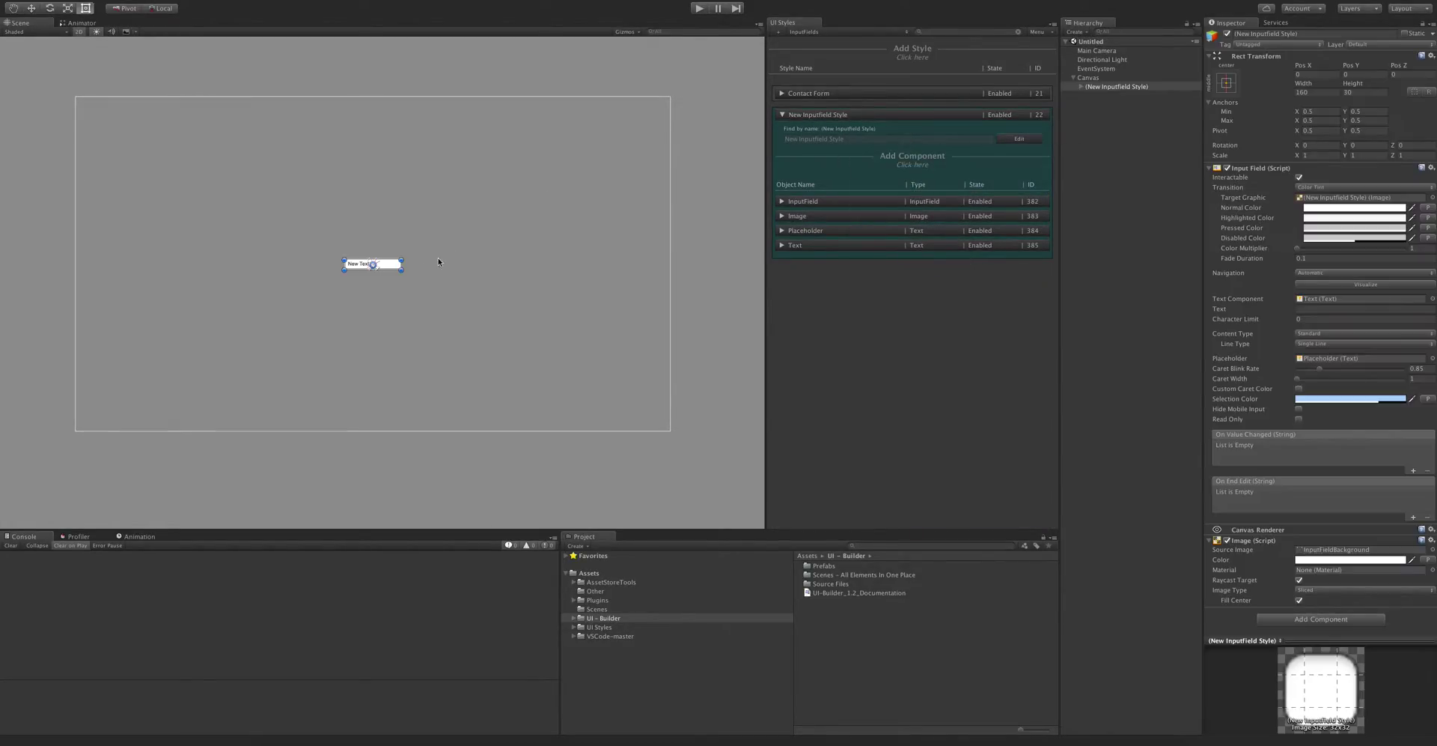
left_click_drag(403, 264, 499, 186)
left_click(1351, 199)
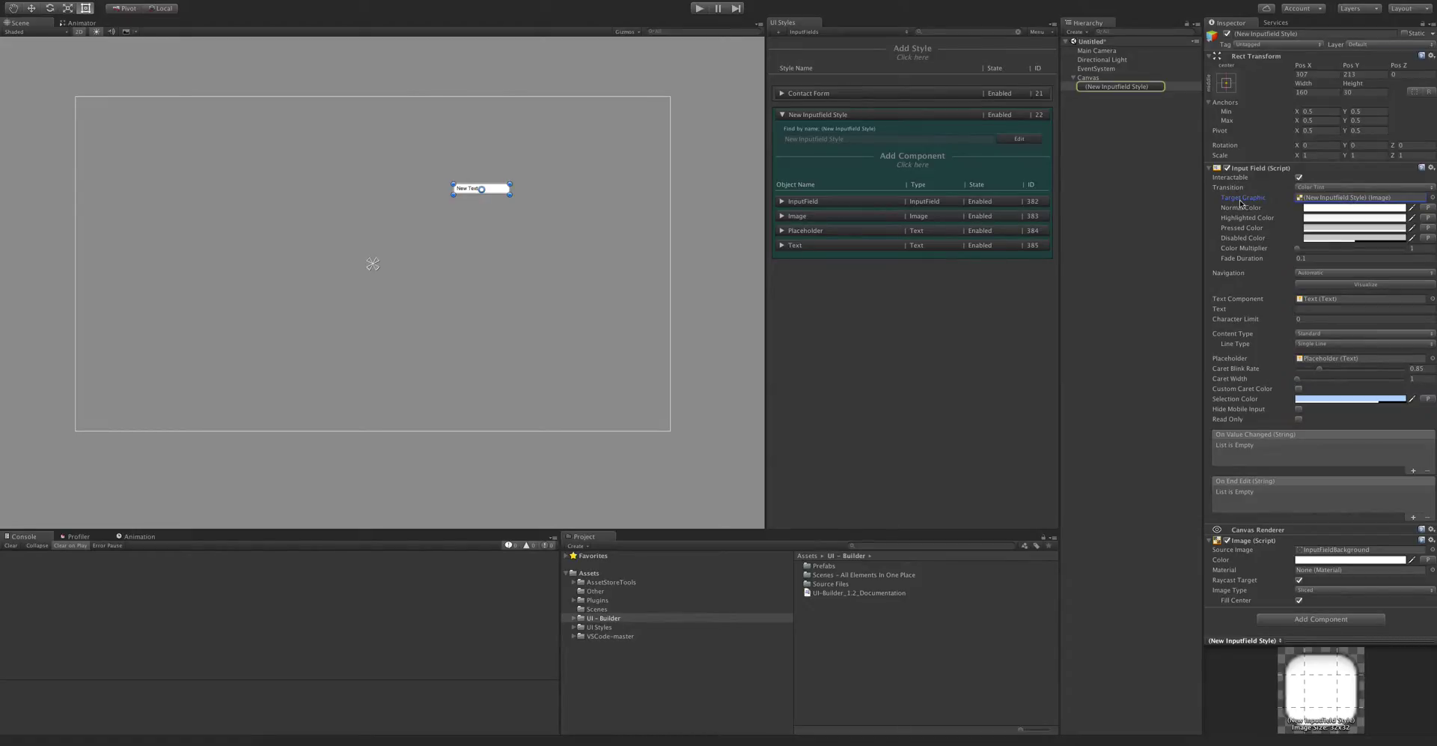
left_click(1314, 300)
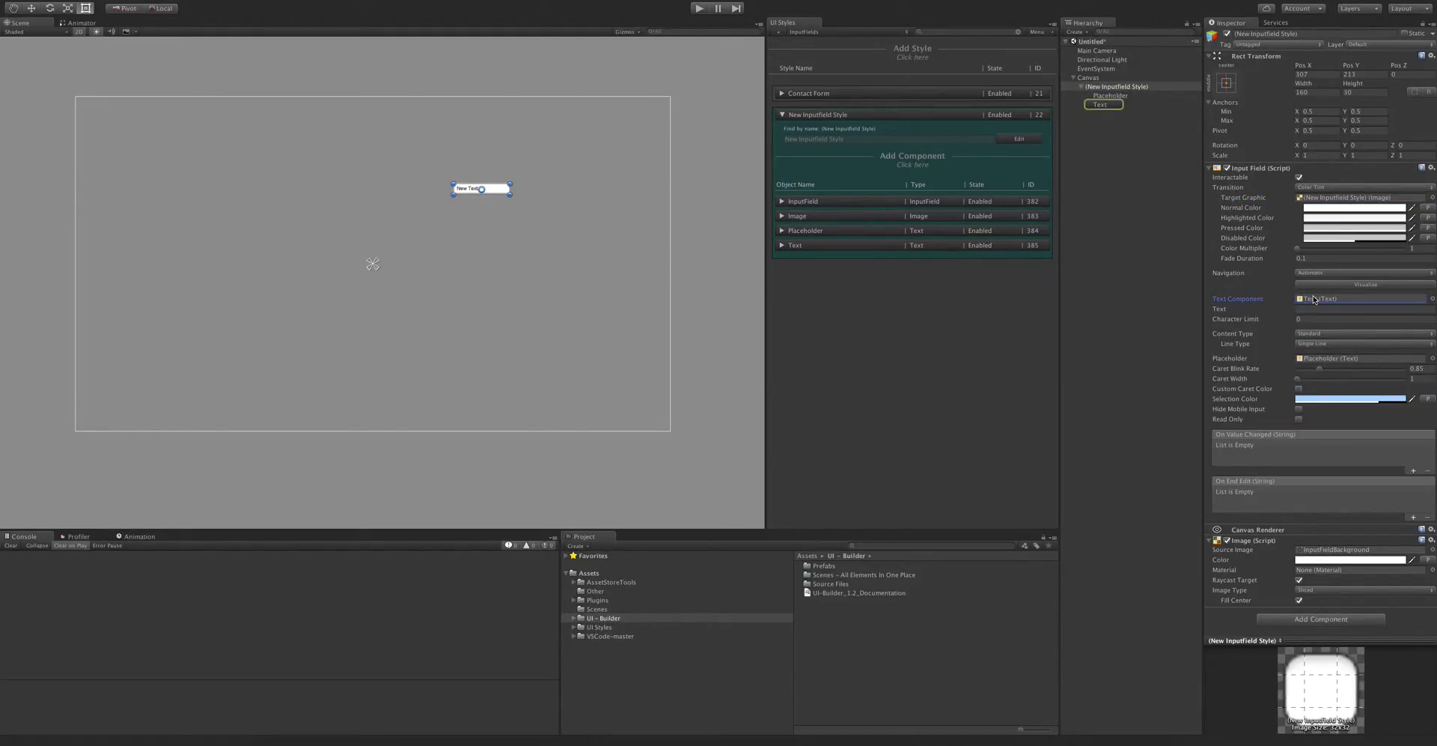
left_click(1344, 357)
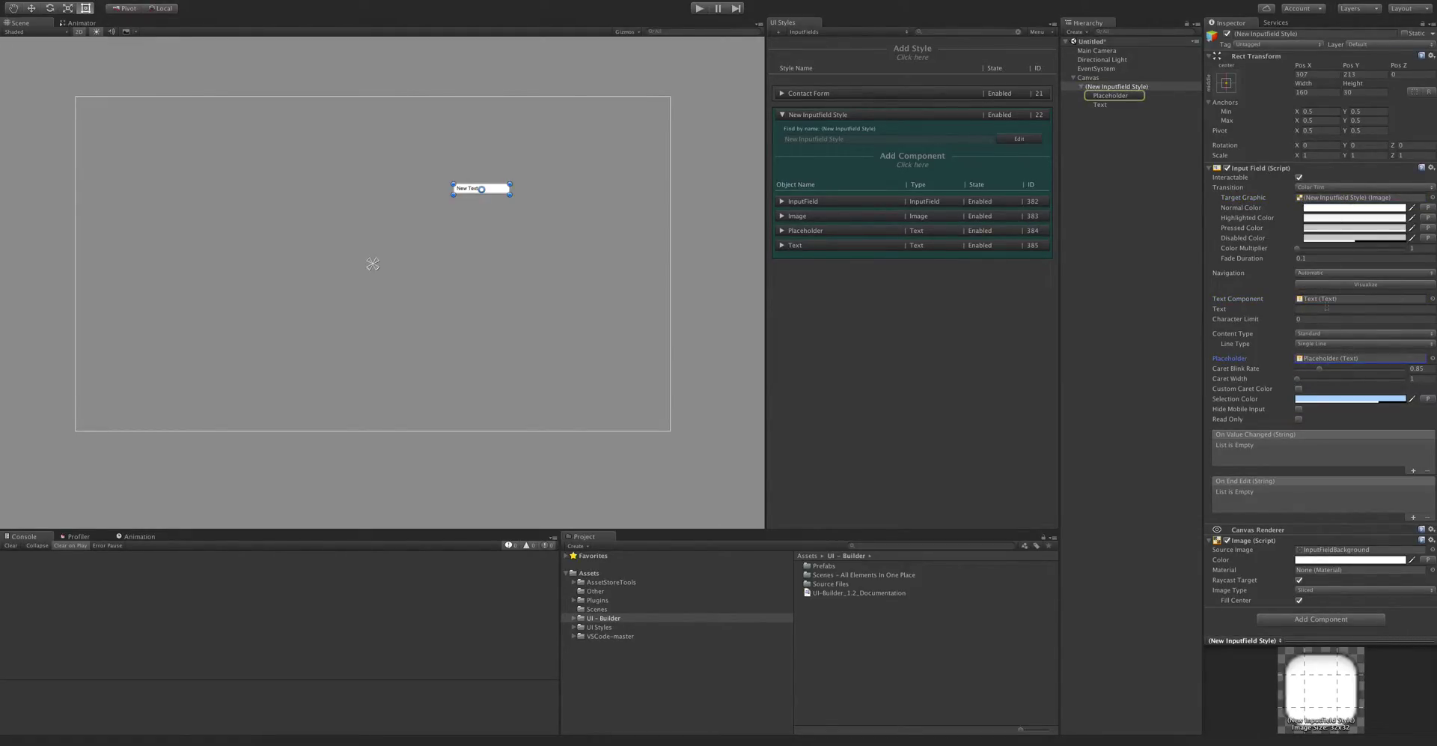
left_click(1327, 299)
Create a second input field from the style and move it to the upper left.
right_click(857, 117)
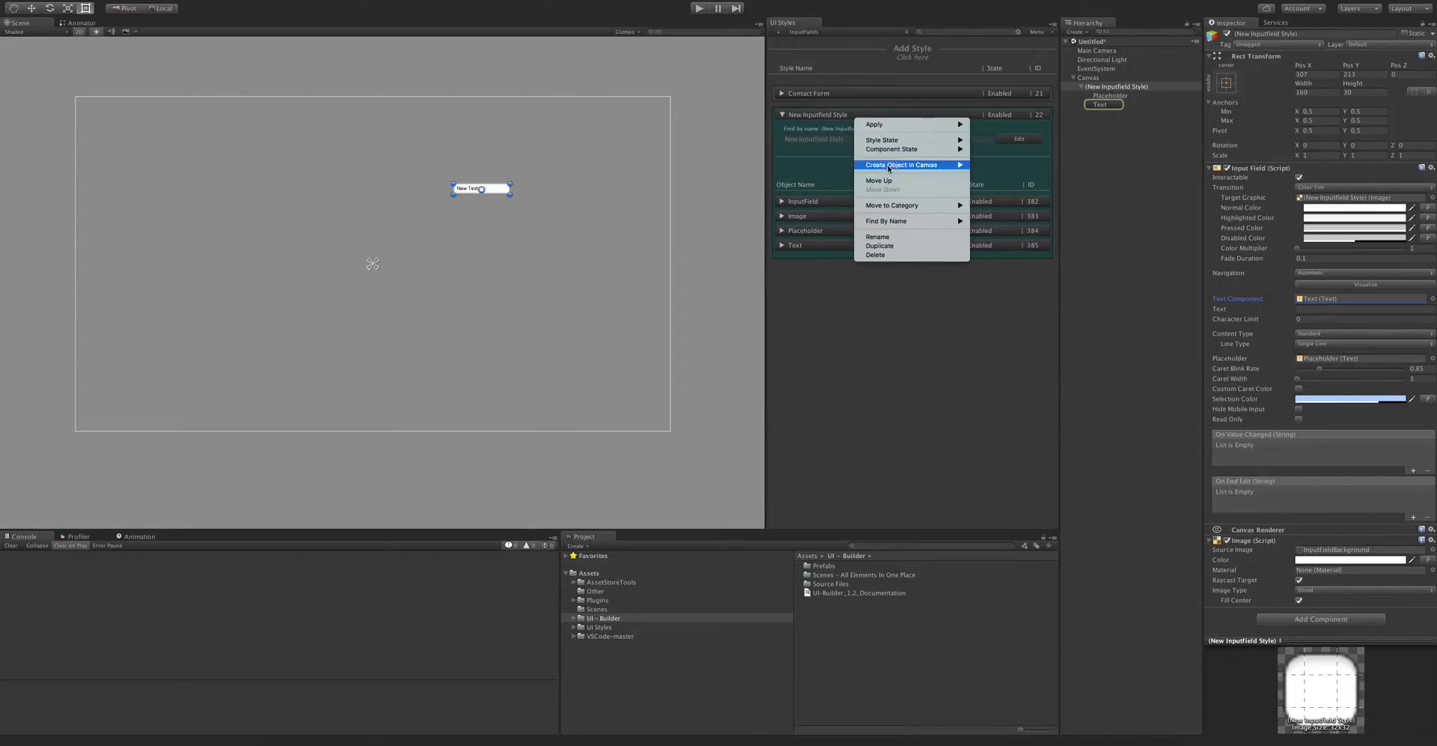
left_click(1003, 182)
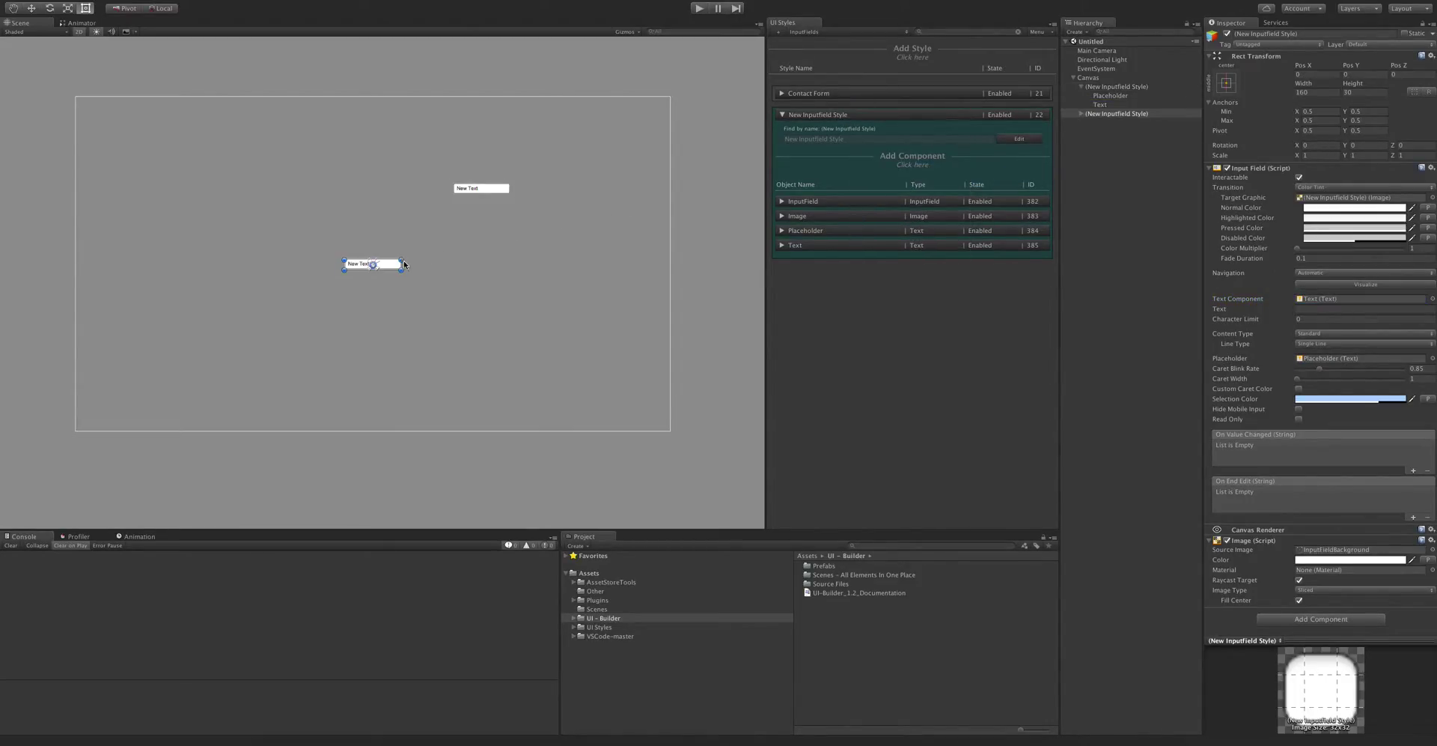
left_click_drag(389, 262, 298, 182)
Review the InputField's Text and Target Graphic references, leaving Target Graphic on Image.
left_click(885, 202)
scroll(868, 337, "down", 1)
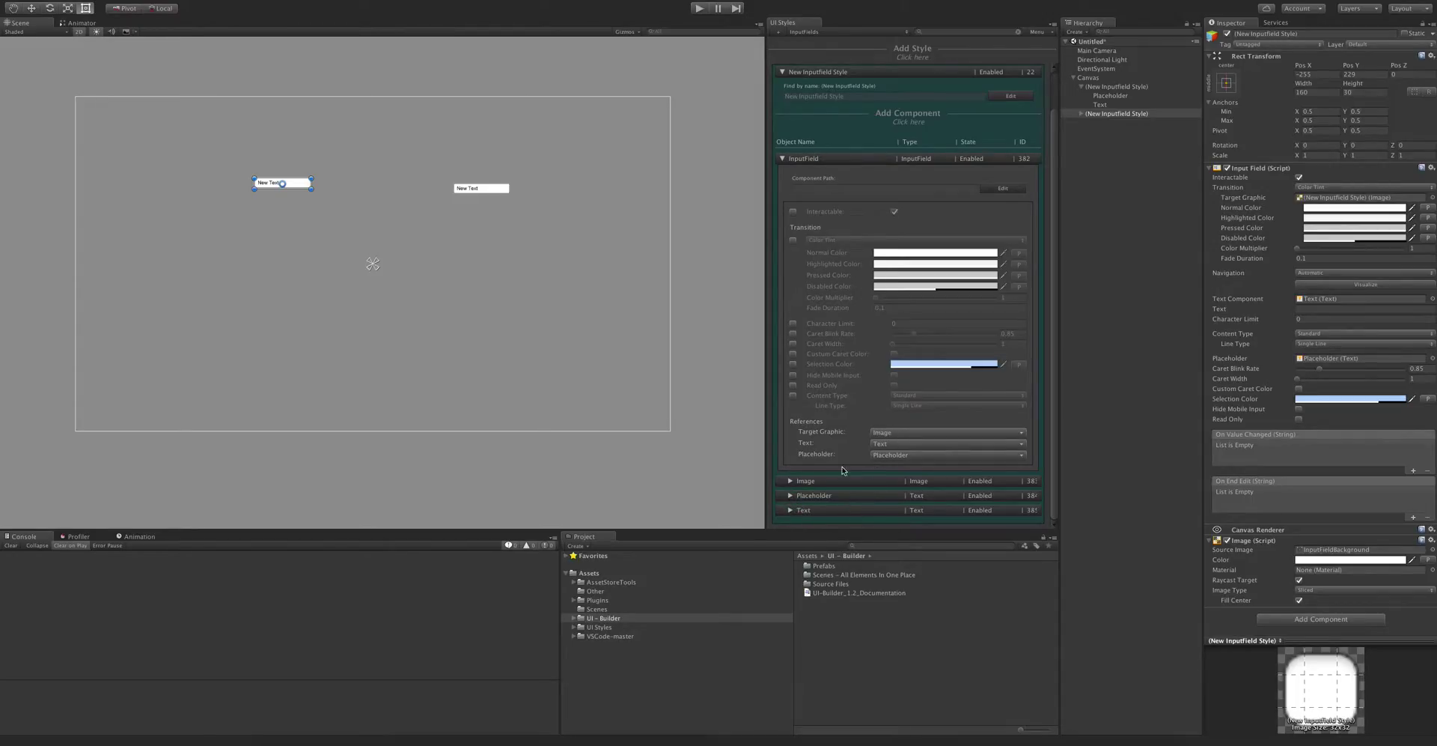
left_click(903, 445)
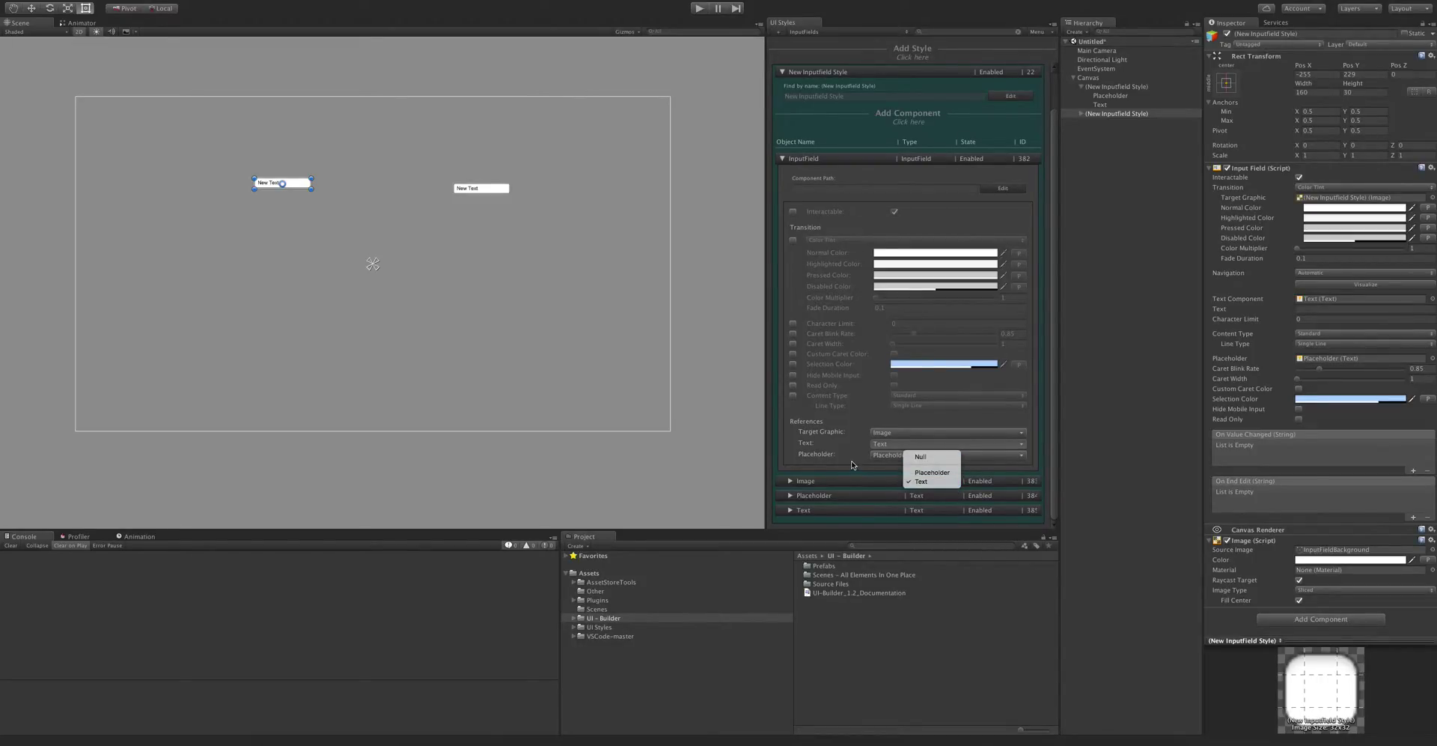
left_click(833, 448)
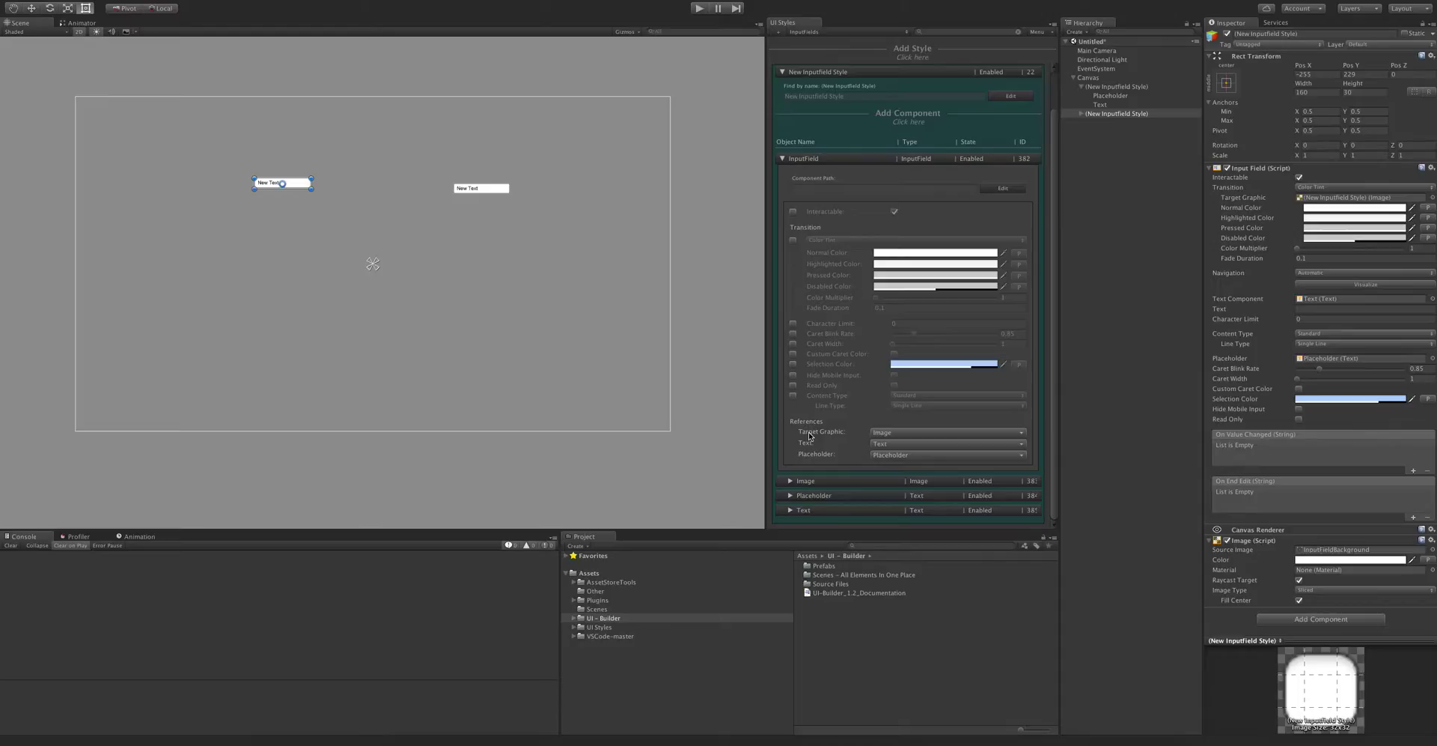
left_click(892, 434)
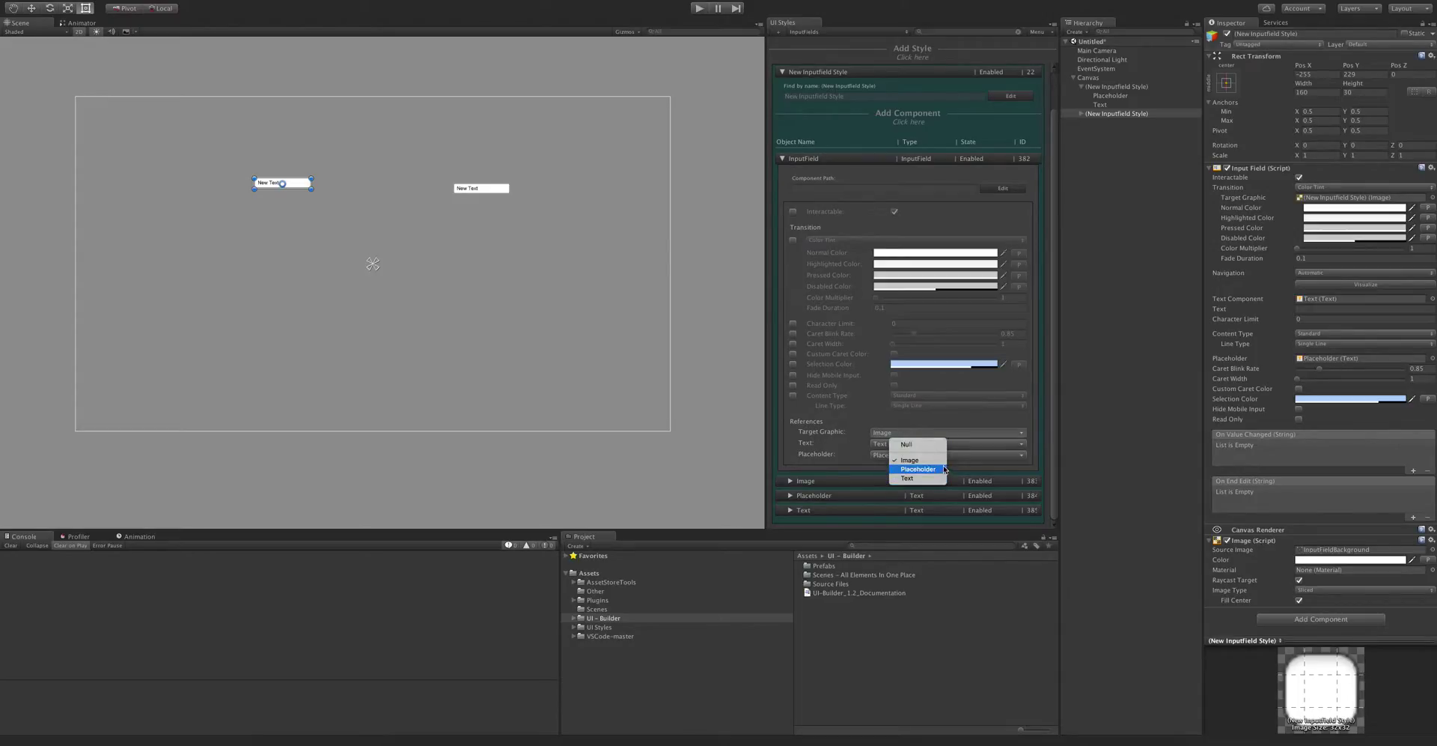
left_click(850, 436)
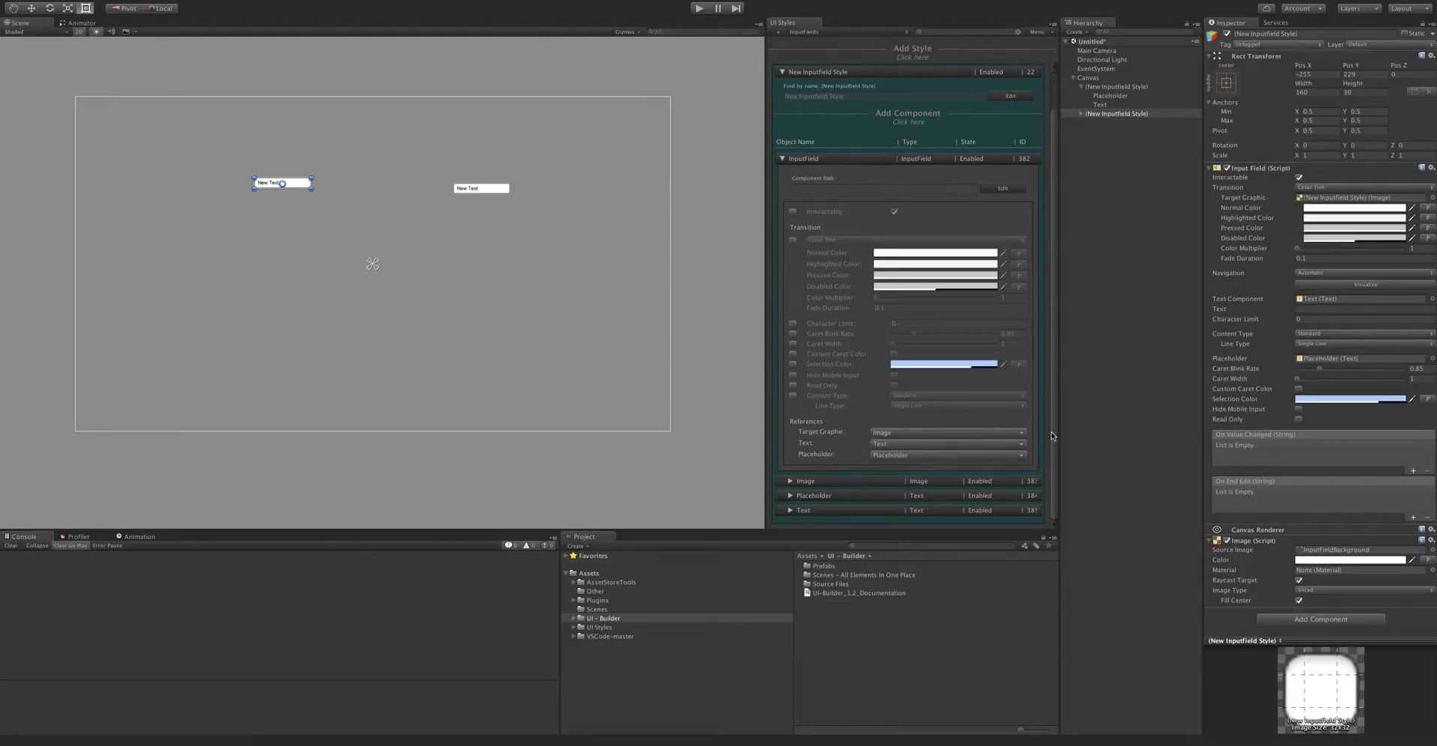
left_click(837, 159)
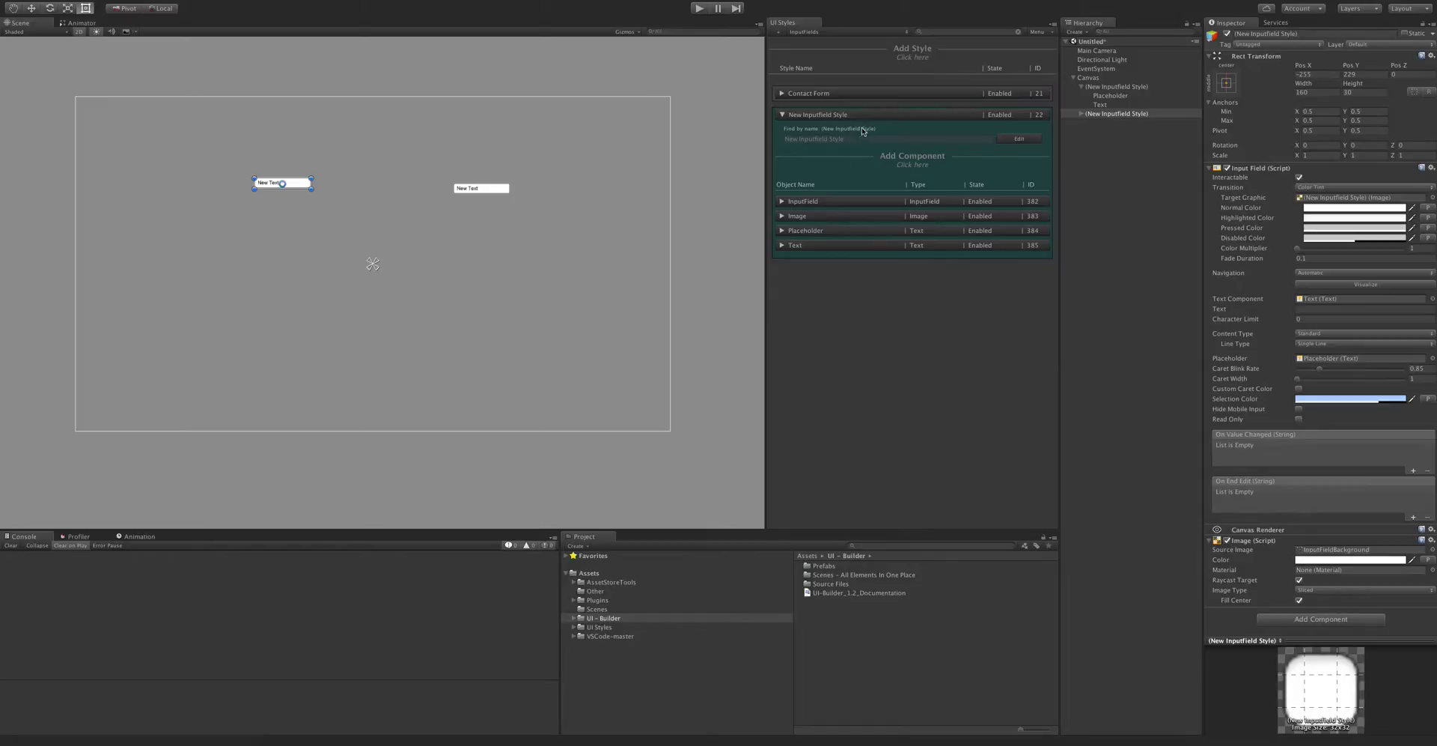
left_click(909, 57)
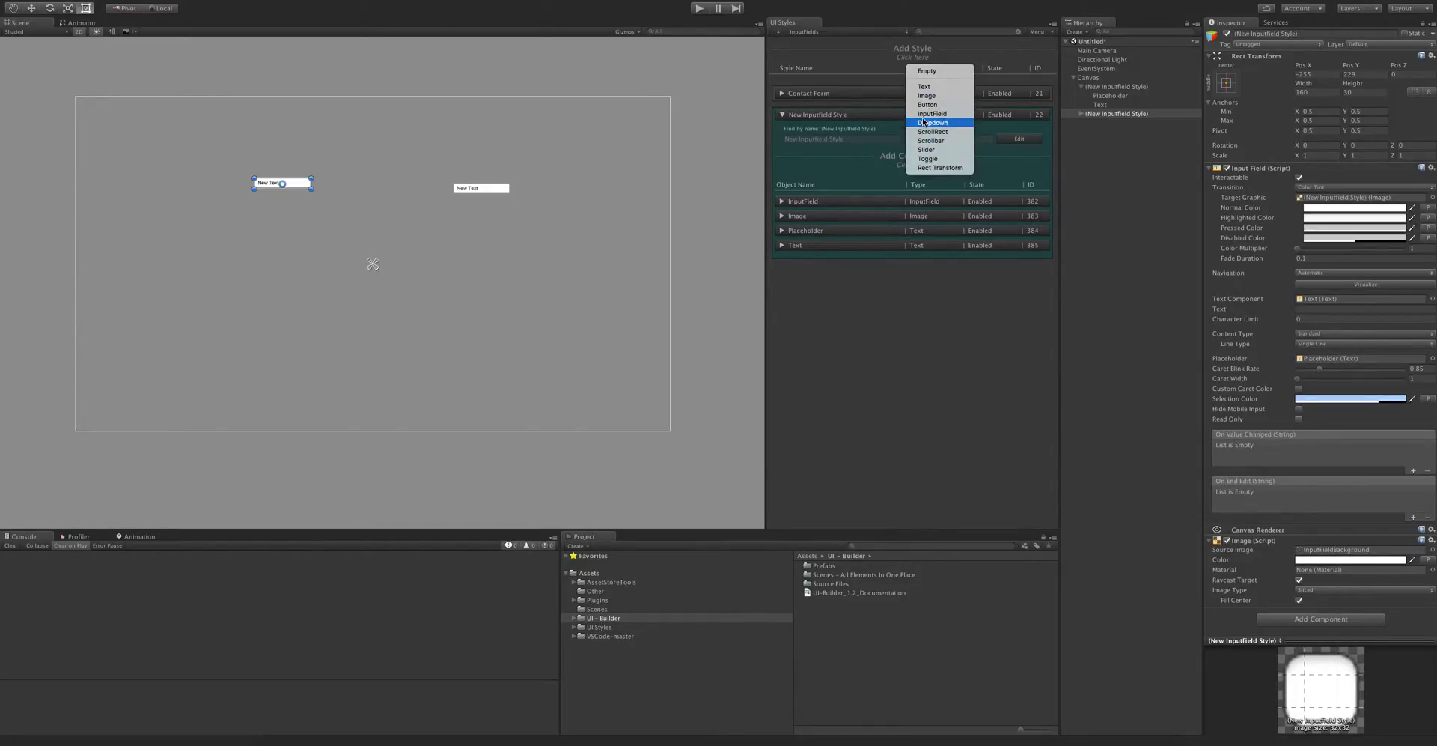
left_click(878, 276)
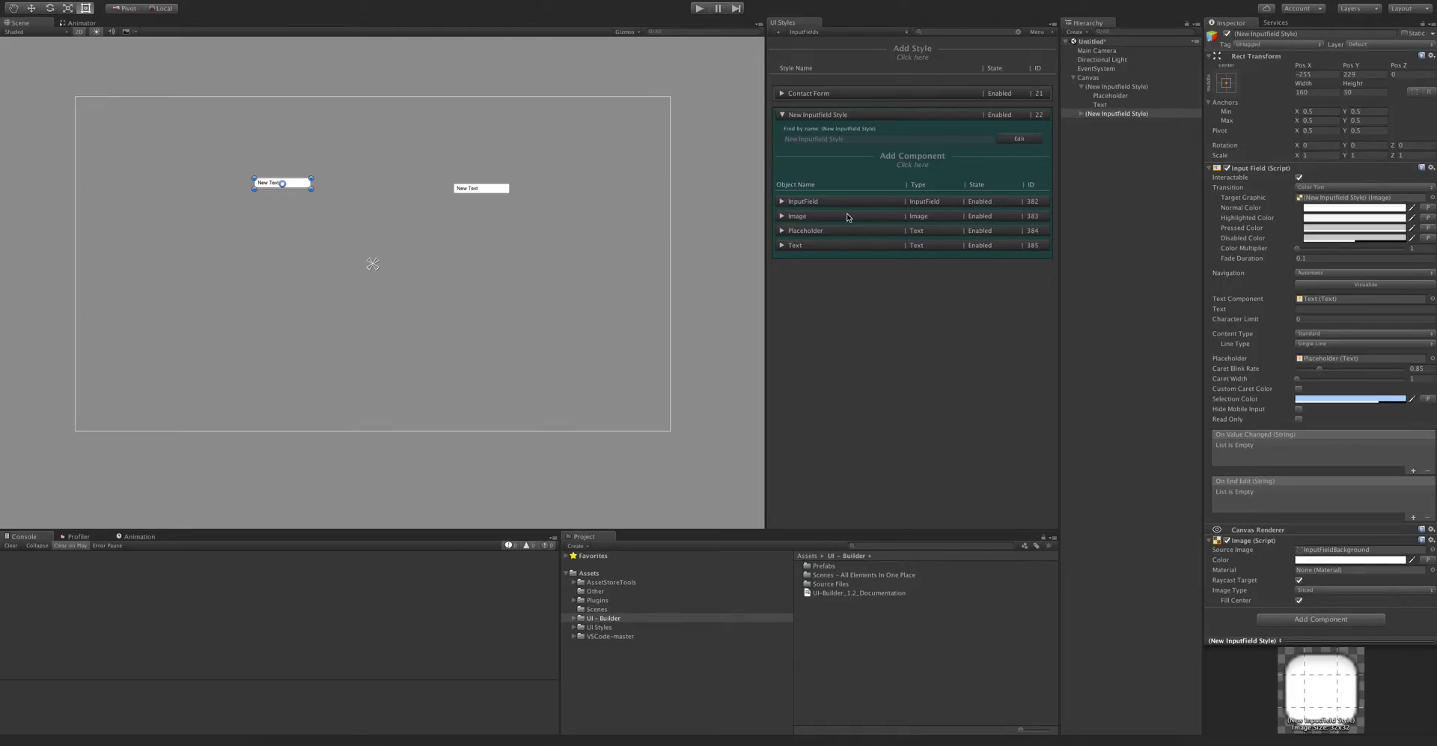
mouse_move(1114, 116)
left_mouse_down()
mouse_move(923, 55)
mouse_move(1113, 117)
mouse_move(1096, 113)
left_mouse_up()
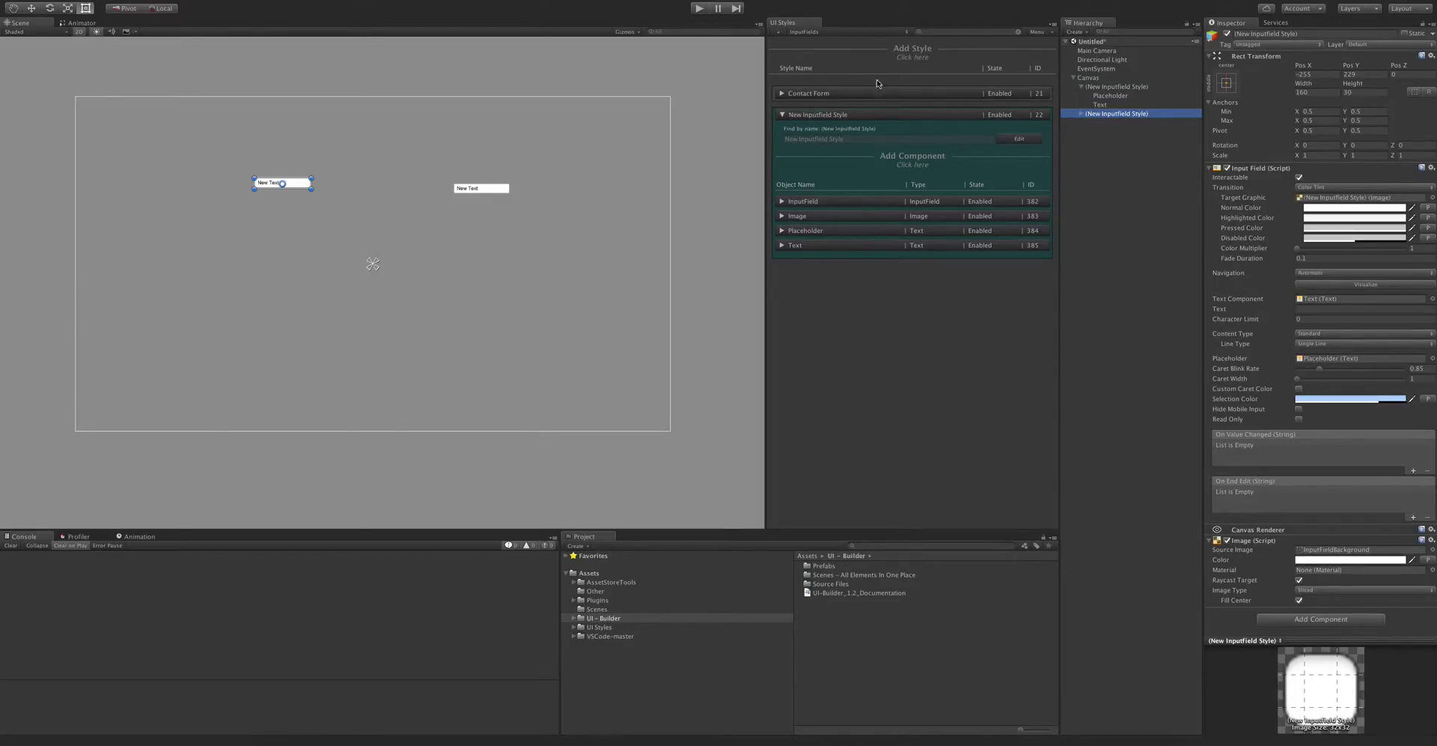
Try the Image component's Is Mask and Show Graphic options, leave Is Mask off, and open Add Component.
left_click(844, 218)
left_click(845, 218)
left_click(846, 219)
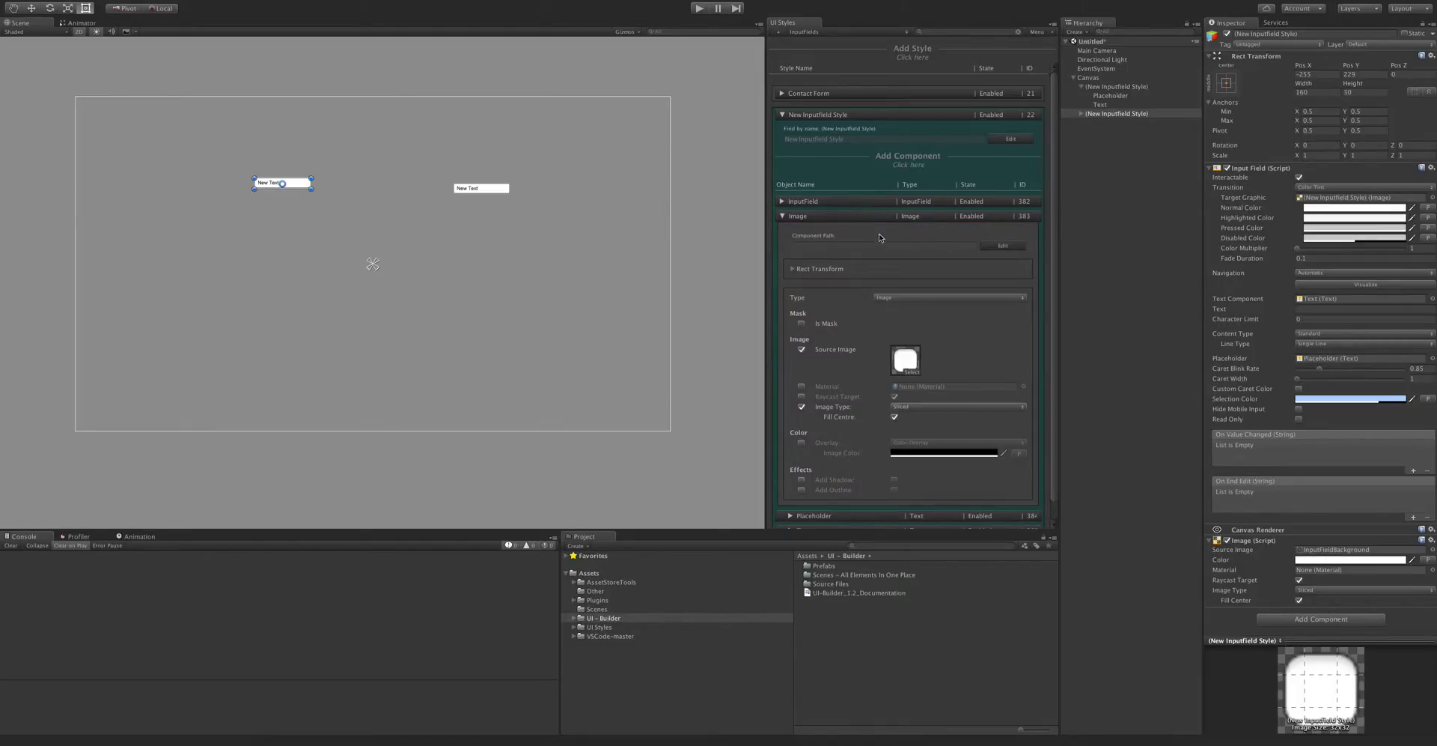
left_click(801, 324)
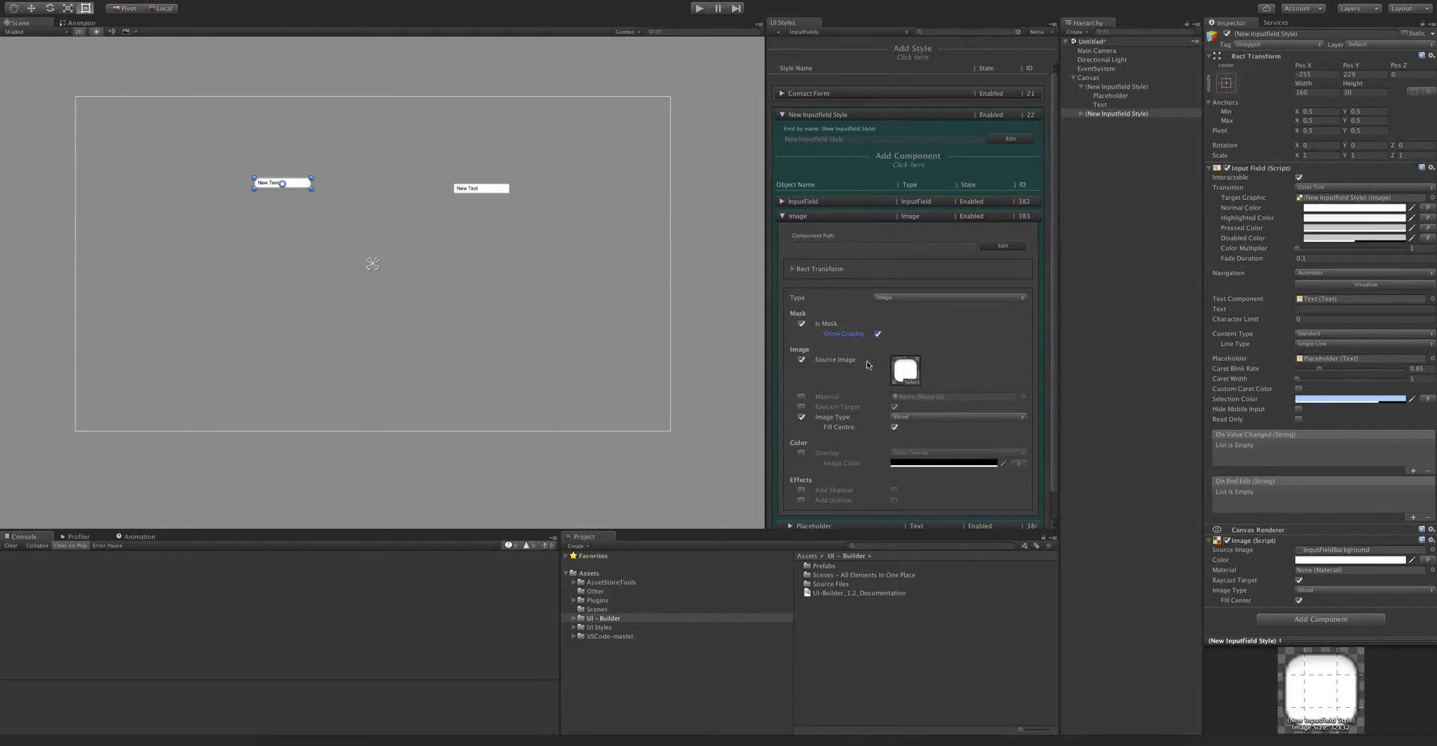
left_click(878, 333)
left_click(802, 323)
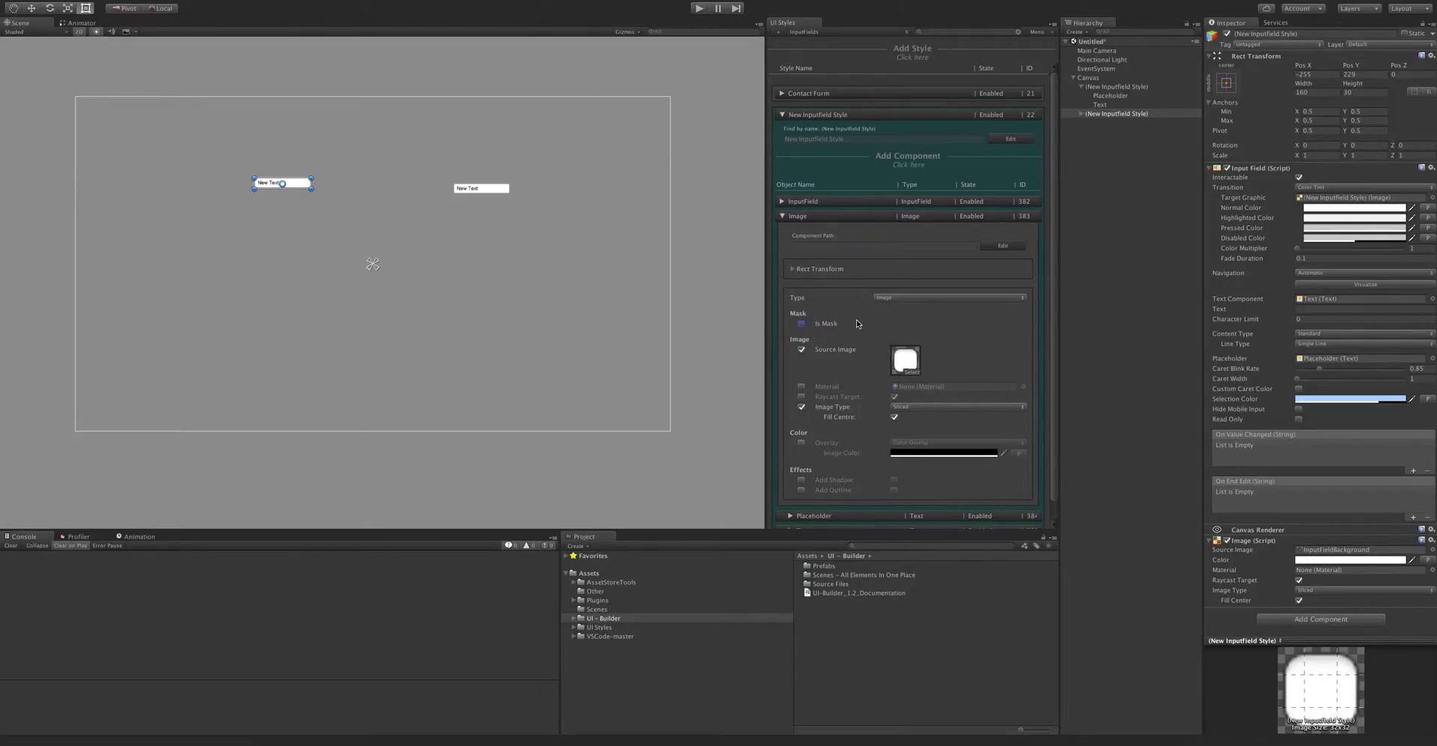
scroll(859, 323, "down", 1)
scroll(865, 313, "up", 1)
left_click(855, 217)
left_click(919, 164)
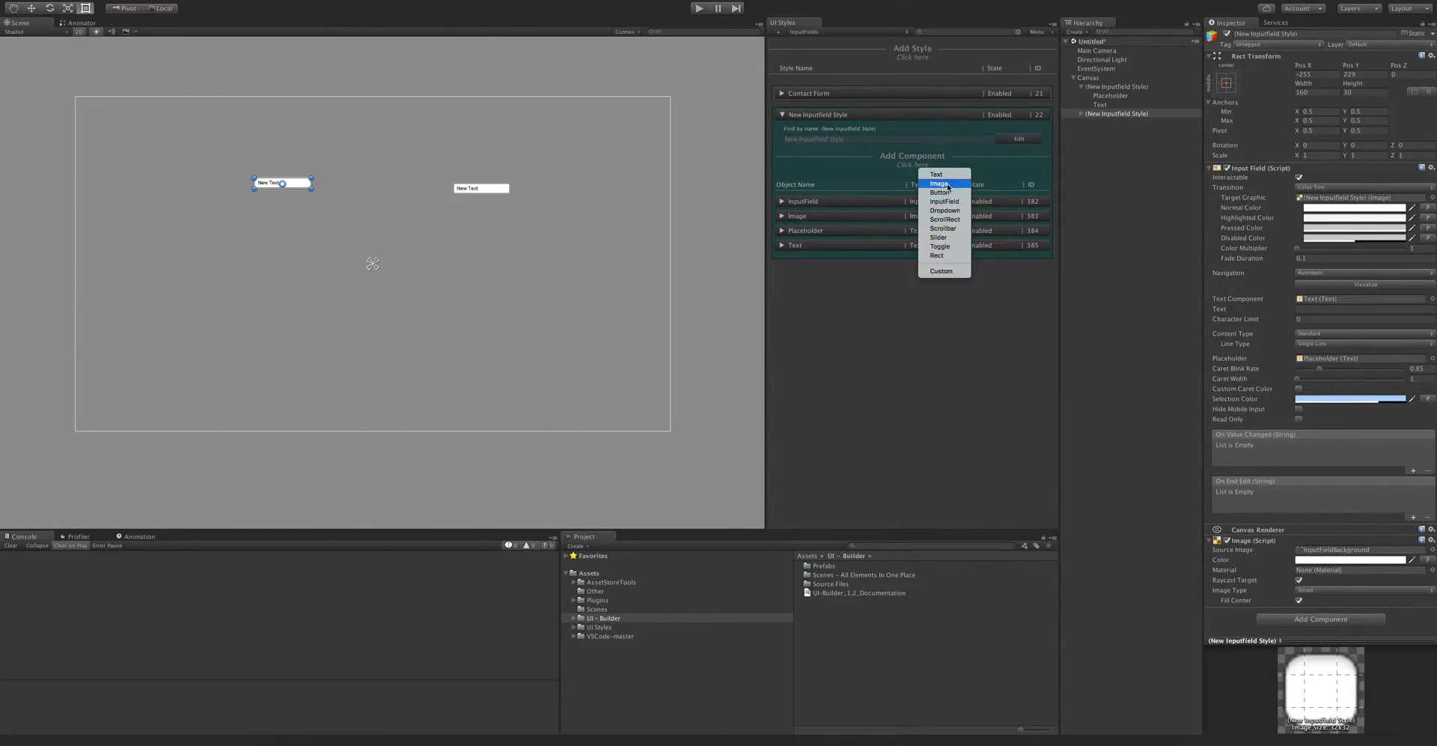
Close the Add Component list and review the Image and Placeholder components, including the placeholder text option.
left_click(819, 298)
left_click(833, 218)
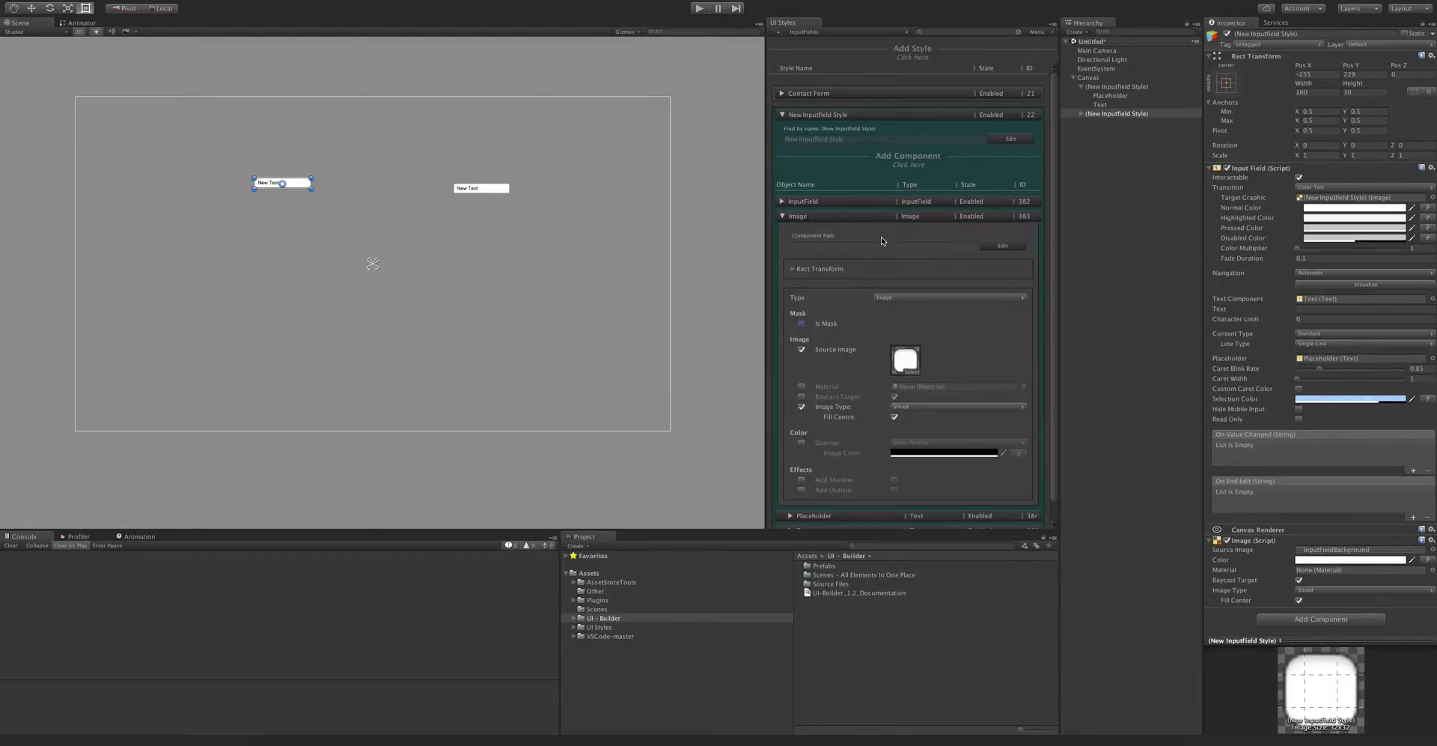
left_click(838, 217)
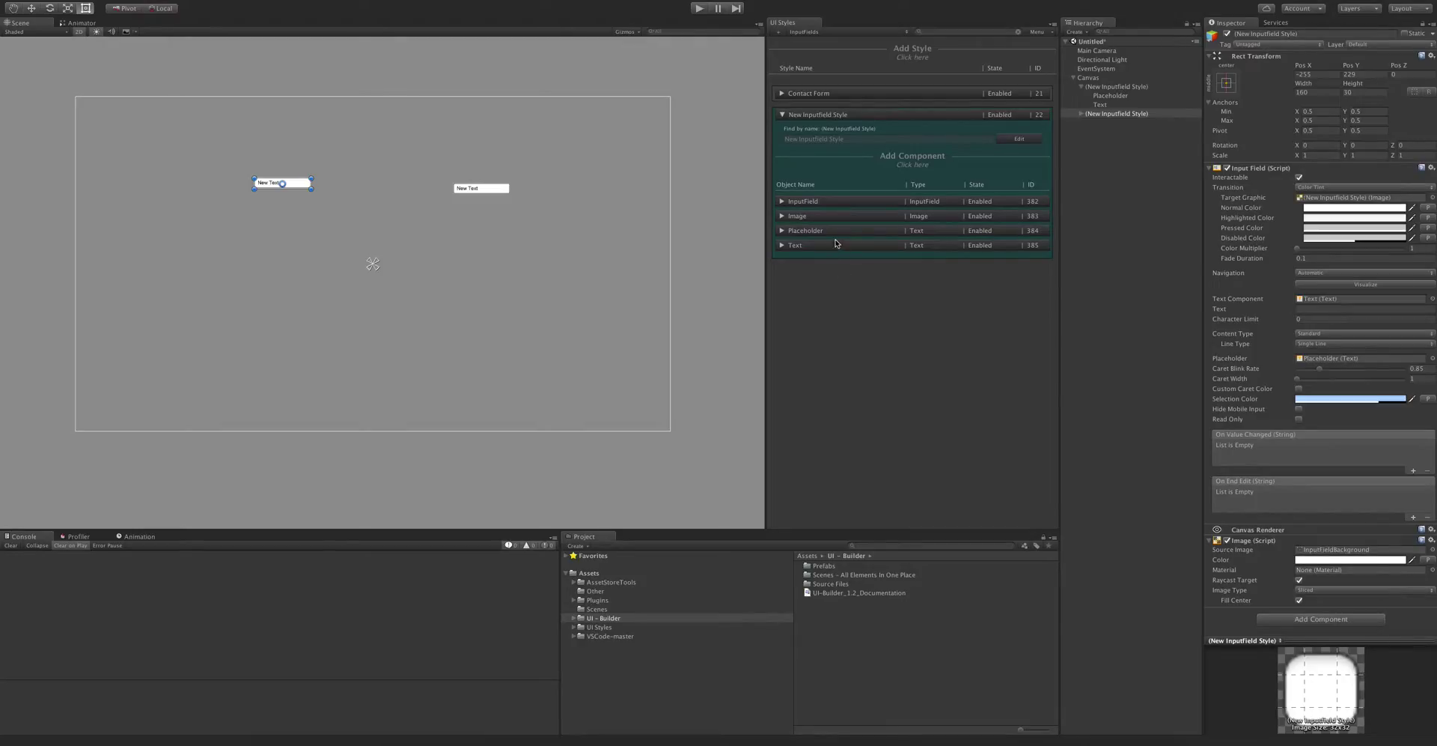
left_click(834, 233)
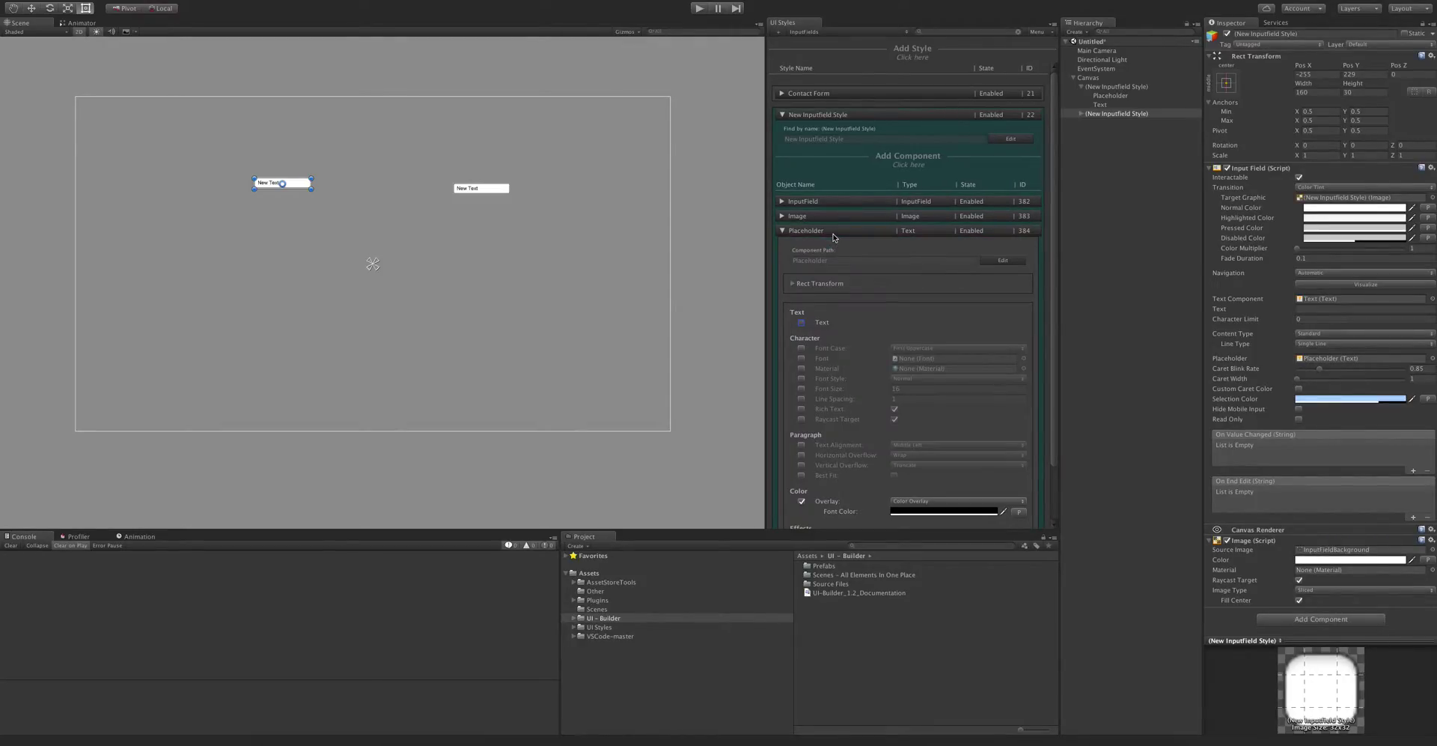
left_click(802, 324)
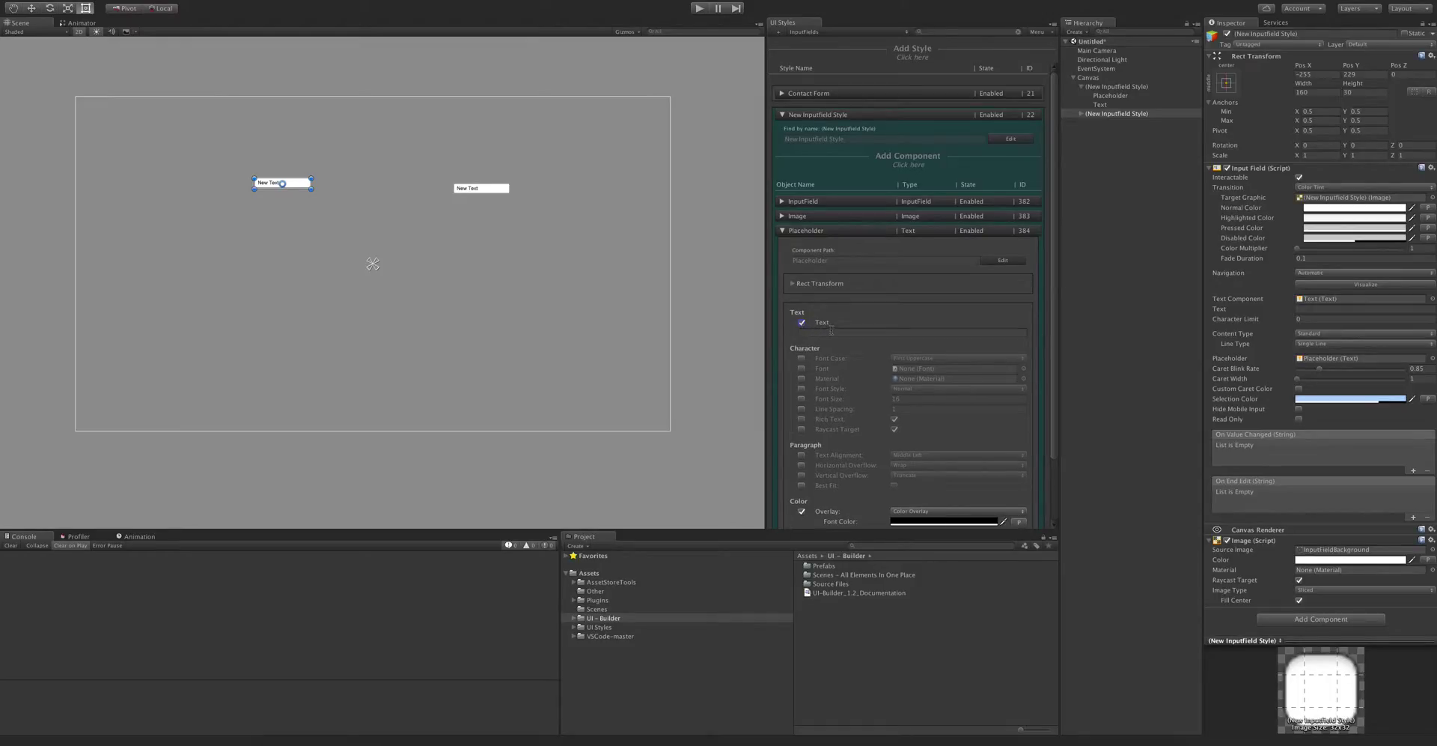
left_click(831, 331)
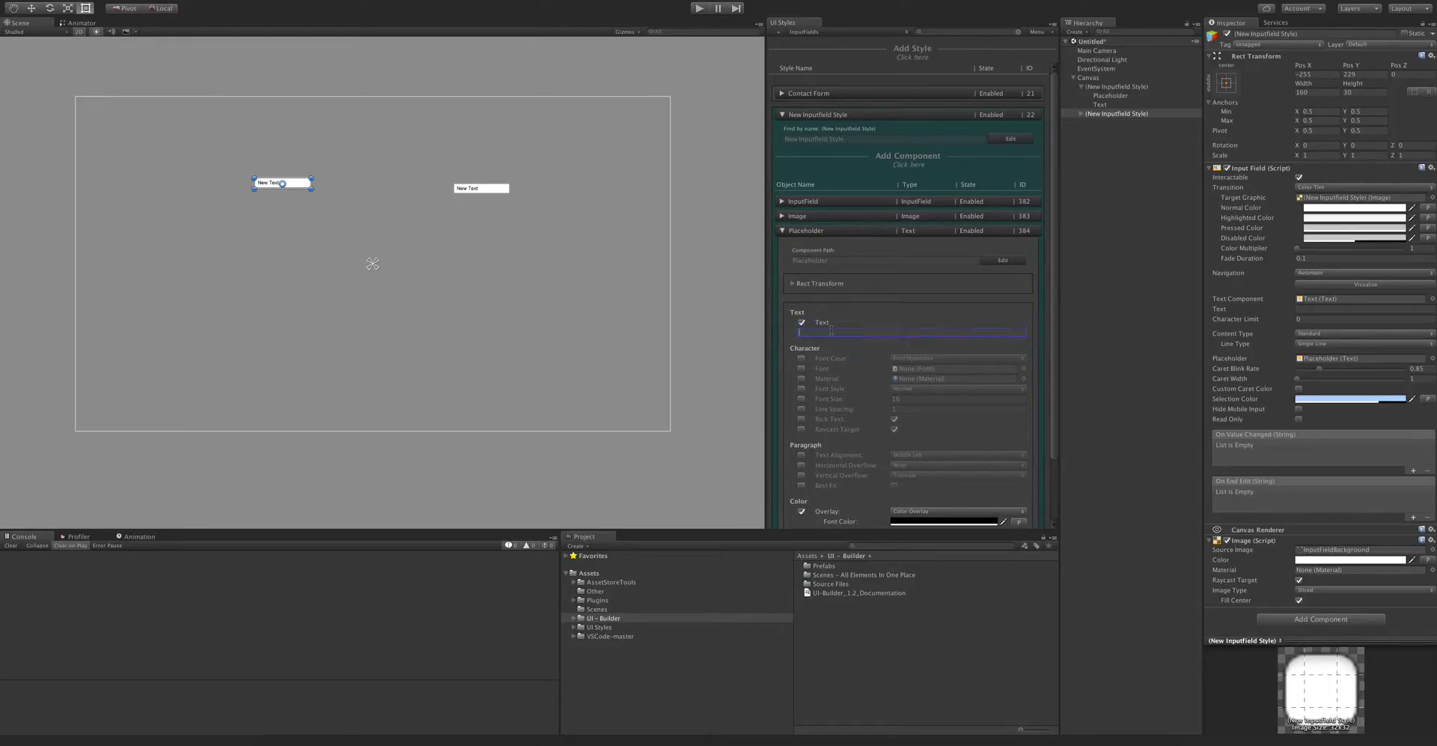
left_click(828, 230)
Expand the style's Text component and inspect the second input field's Placeholder and Text objects.
left_click(827, 244)
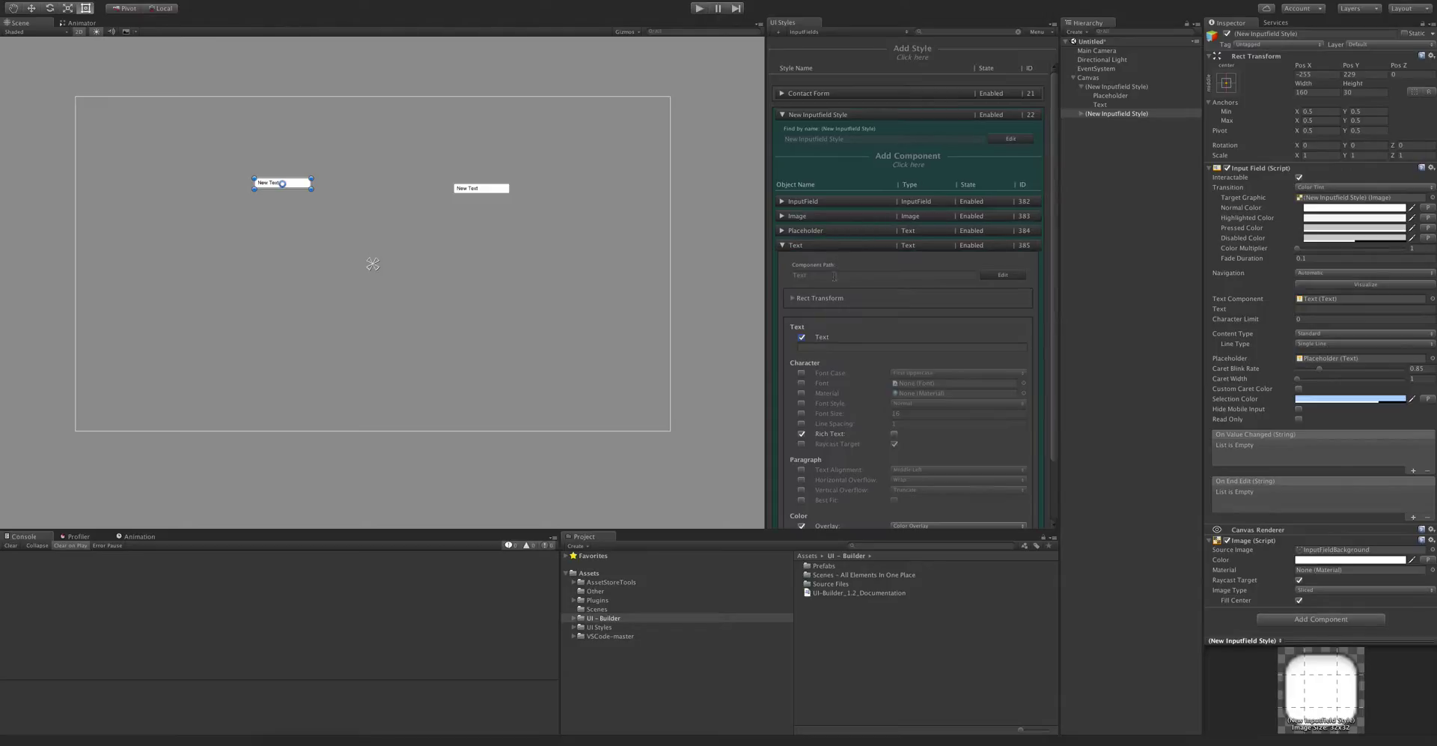
right_click_drag(541, 201, 492, 206, "alt")
left_click_drag(491, 206, 588, 286, "alt")
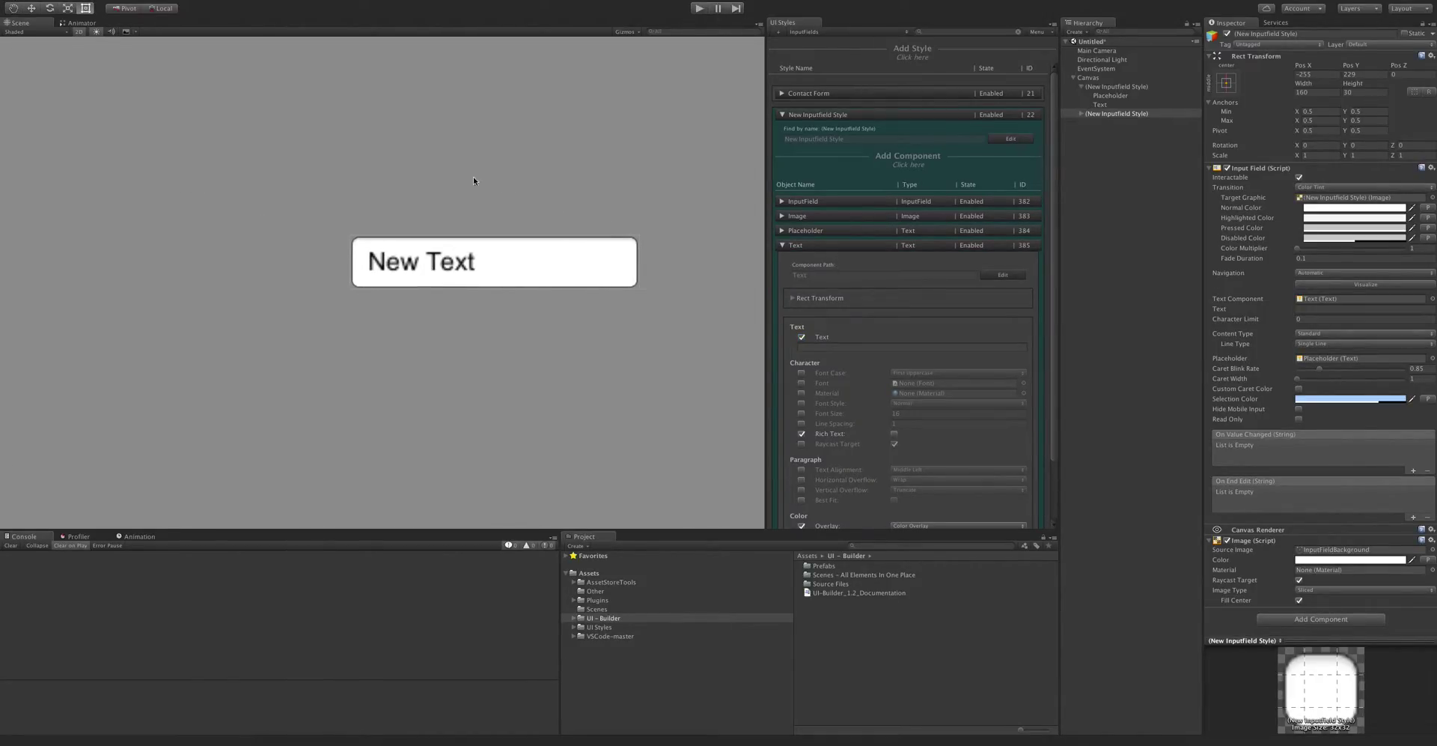
left_click(1081, 113)
left_click(1111, 122)
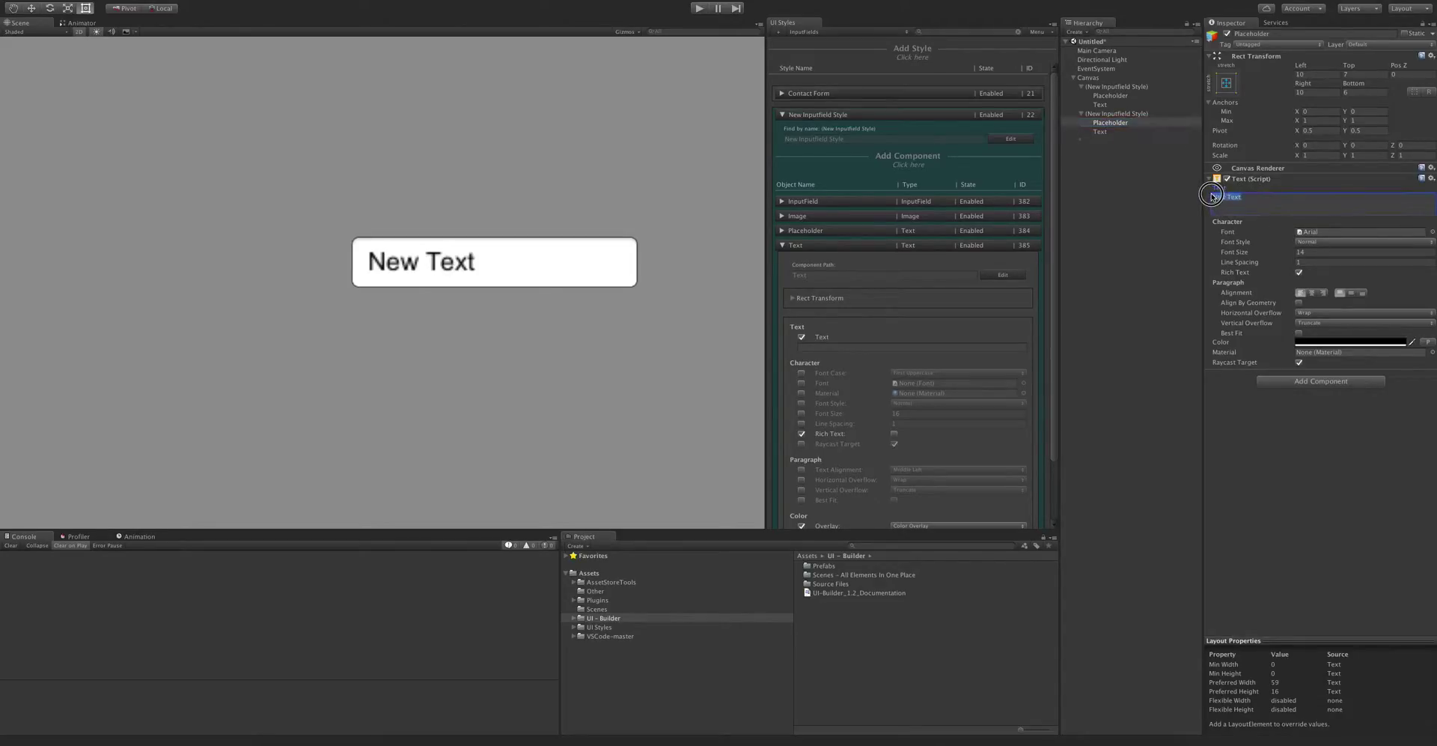
left_click(1100, 131)
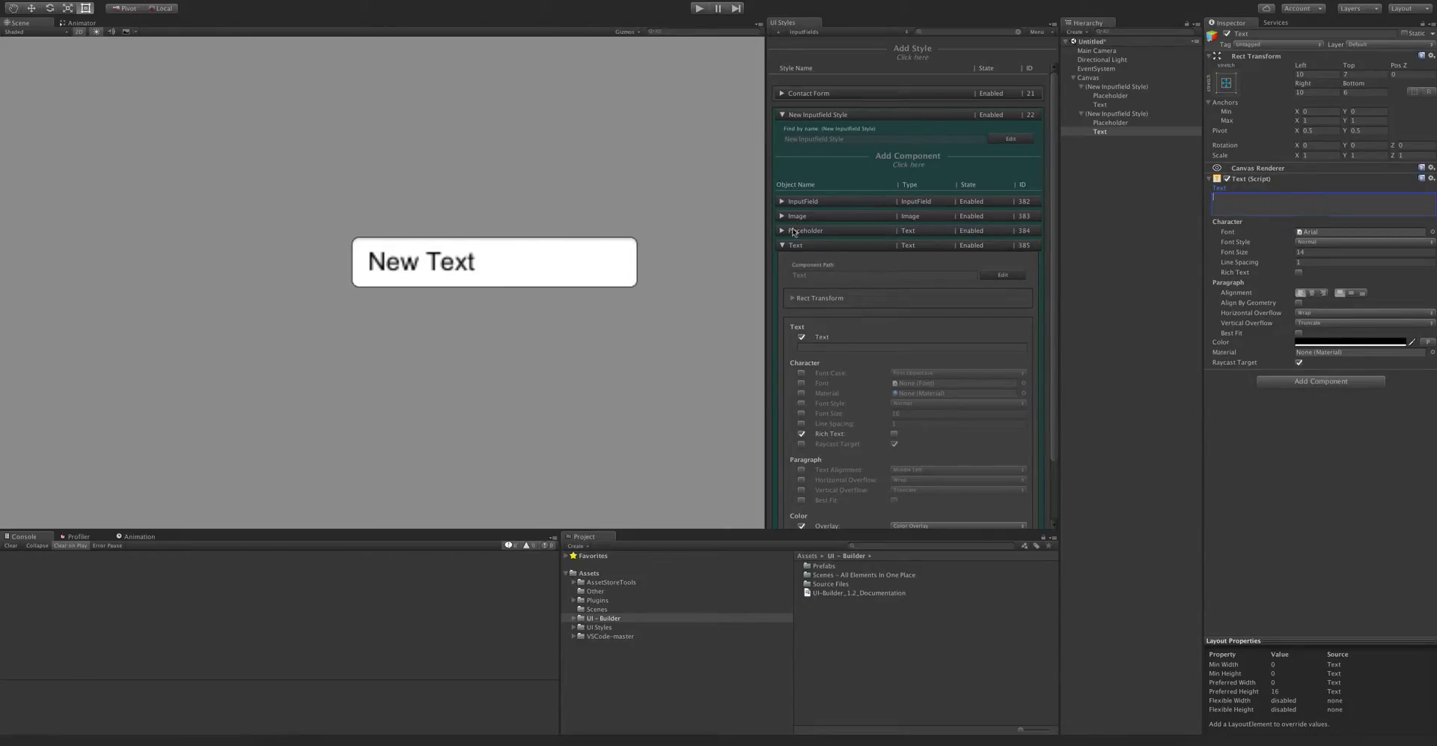
left_click(821, 335)
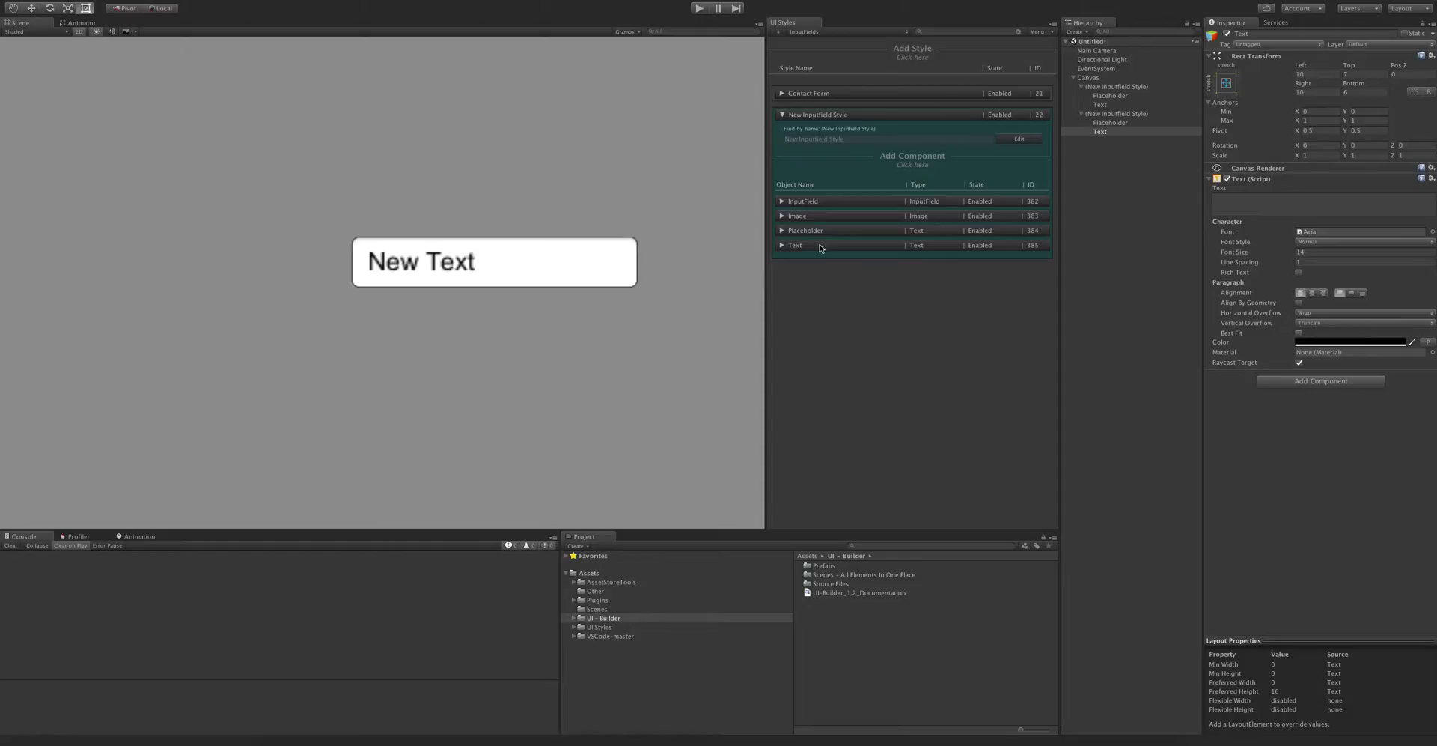
Reopen the style's Text component settings and pan the scene to show both input fields.
left_click(834, 114)
left_click(833, 115)
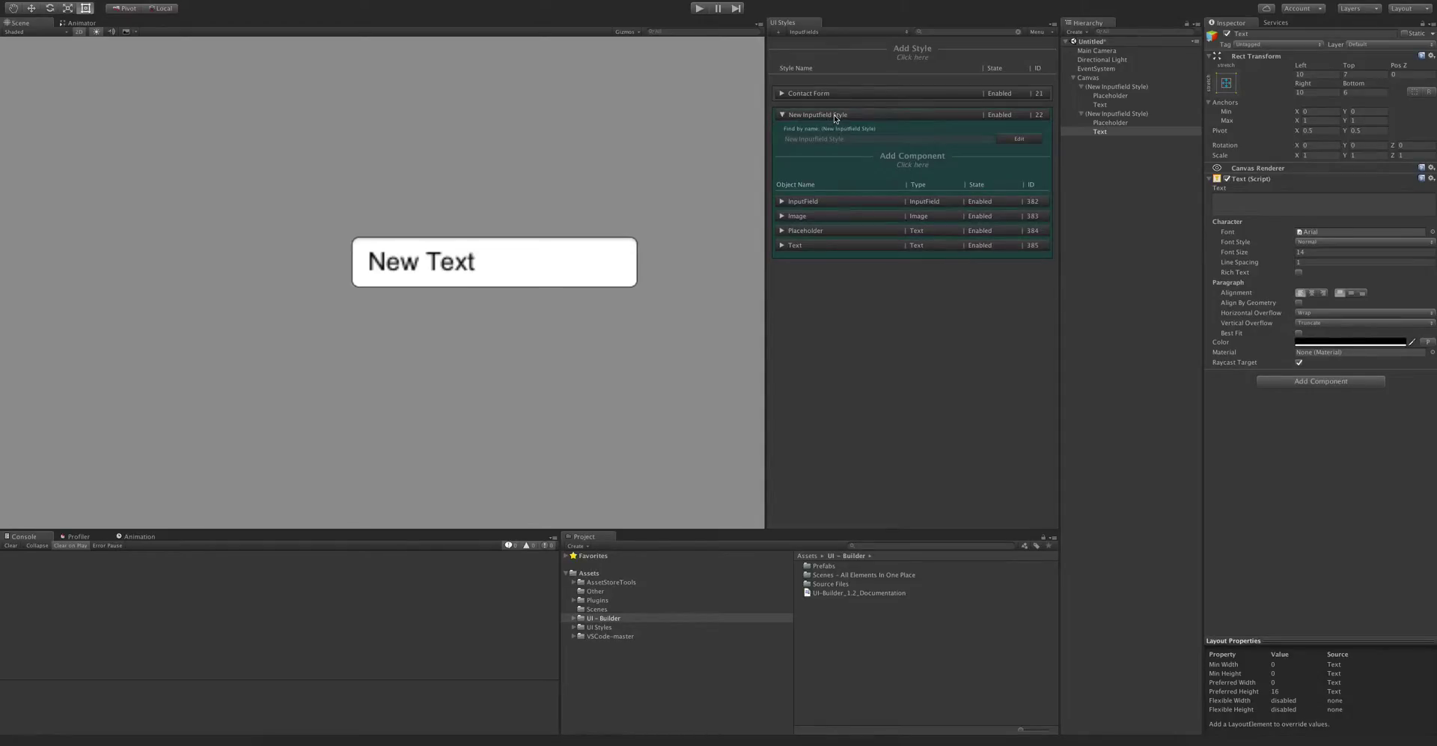
left_click(814, 243)
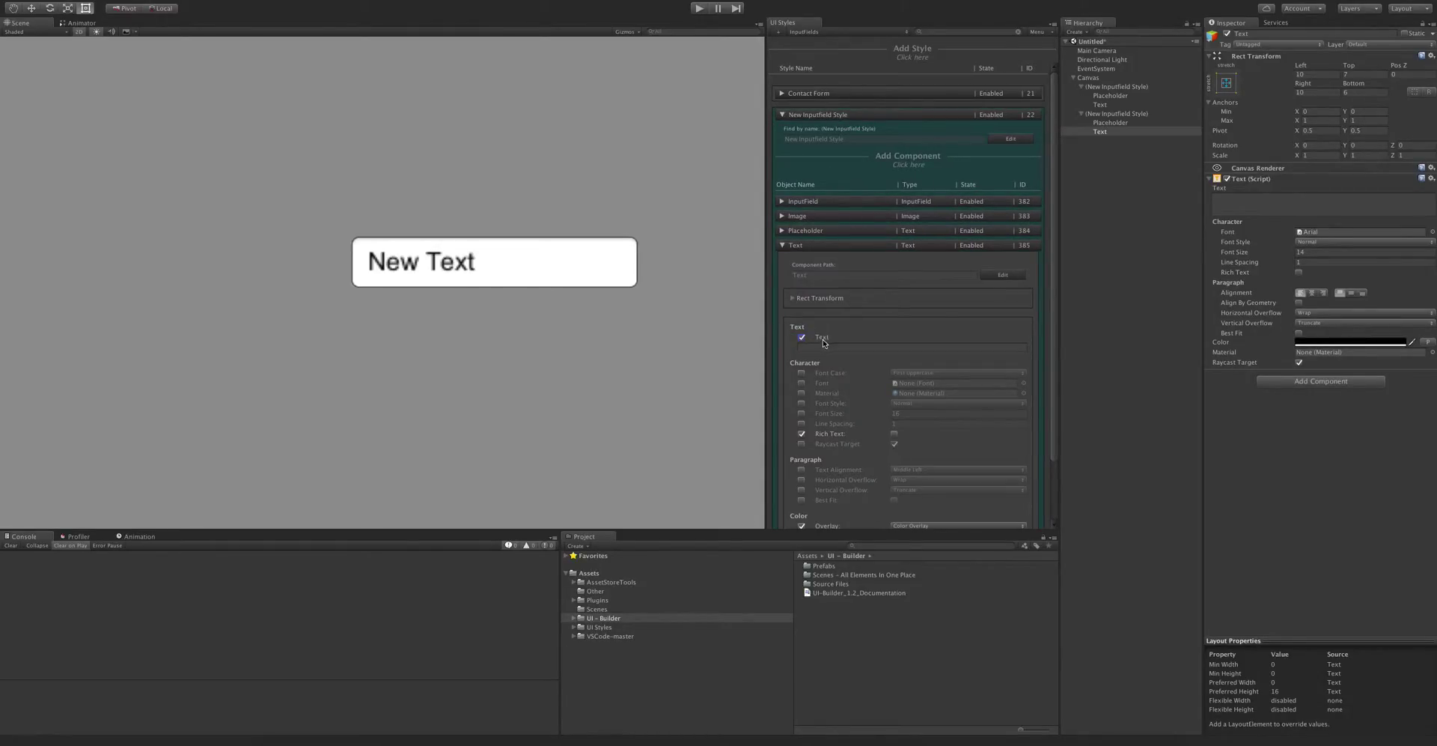
scroll(840, 341, "down", 1)
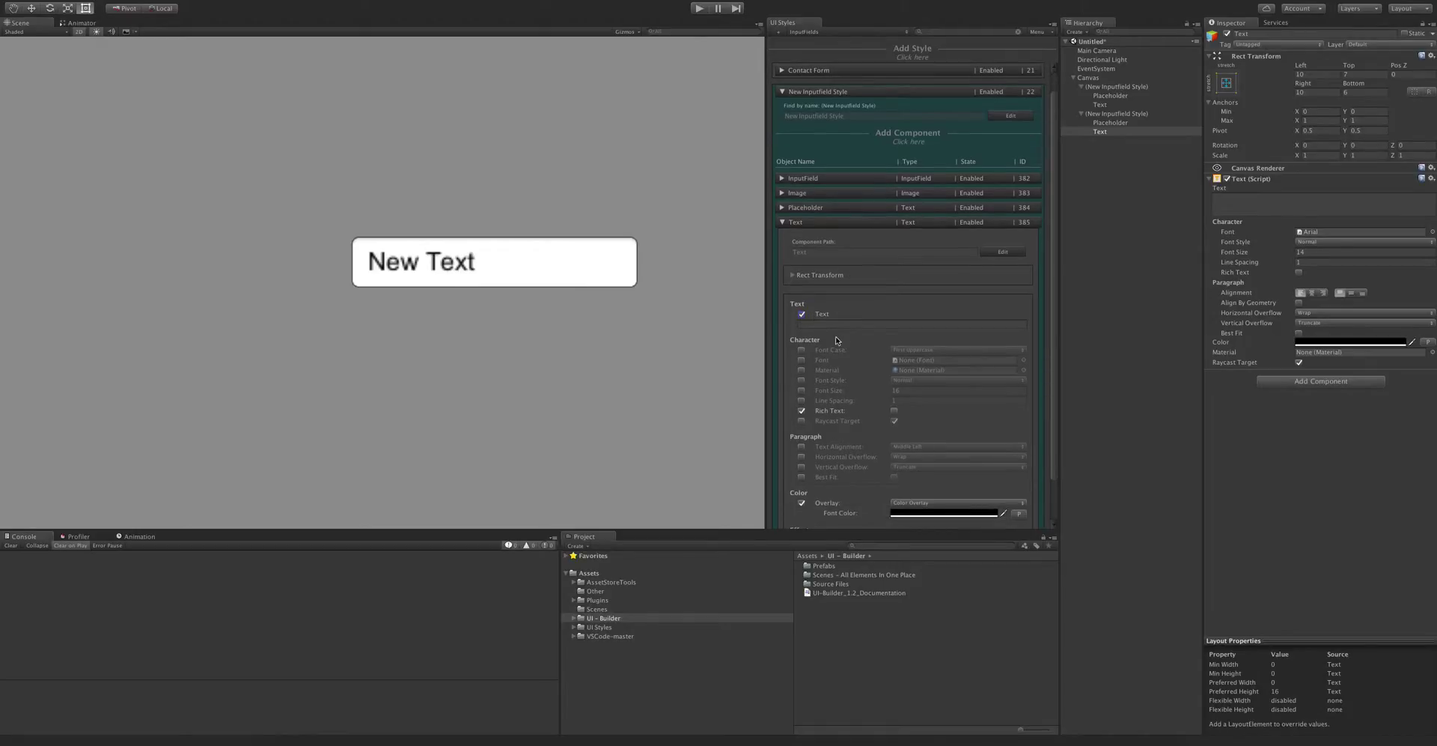
left_click(837, 324)
scroll(600, 323, "down", 6)
left_click_drag(566, 292, 680, 316)
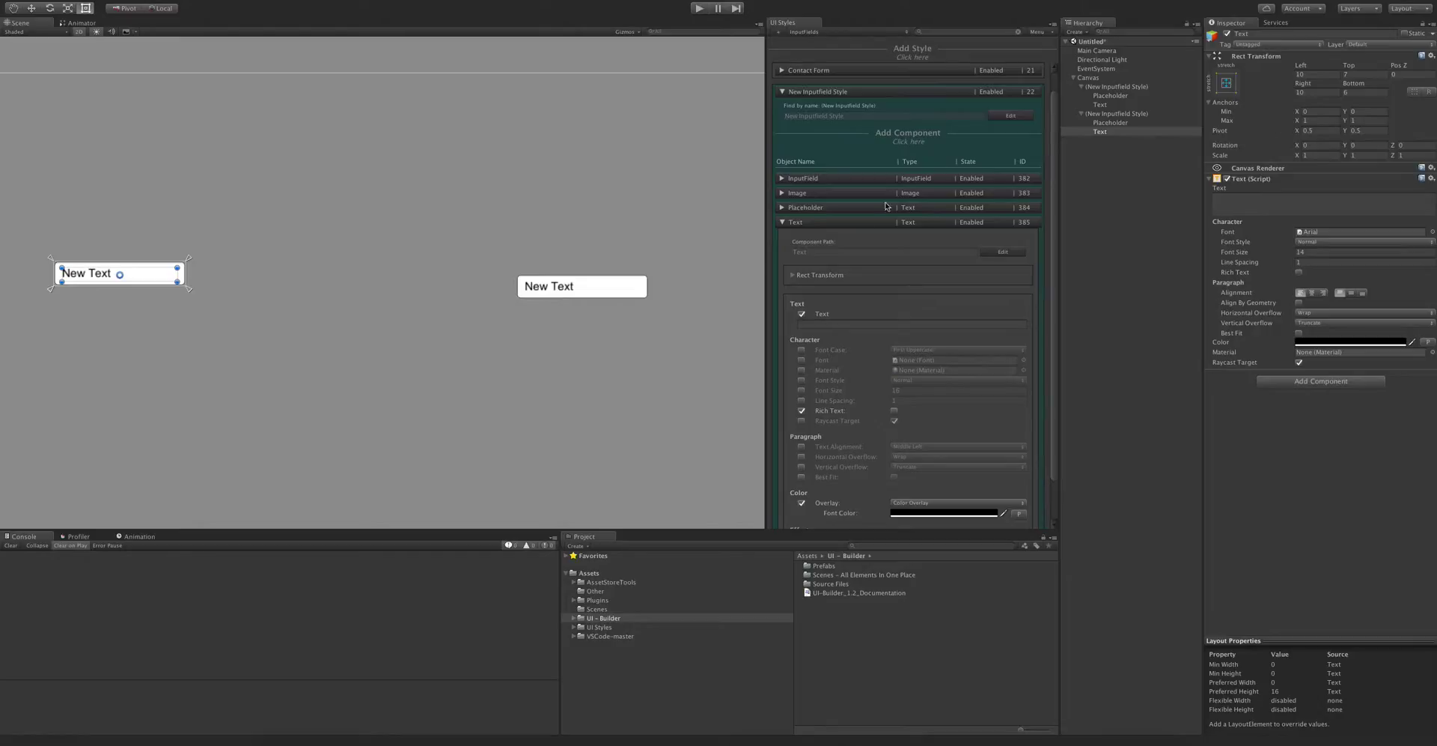
scroll(677, 303, "up", 6)
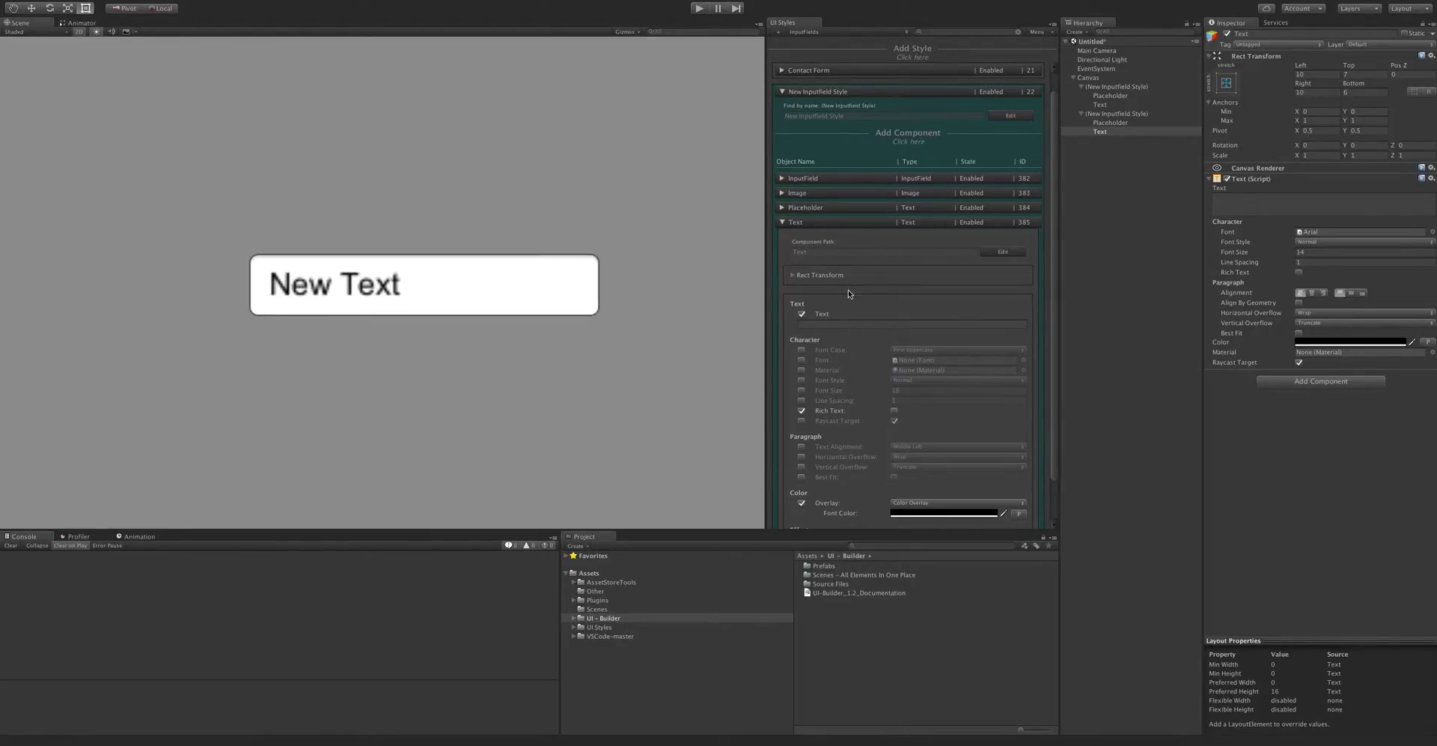
Duplicate the New Text input field with Ctrl+D and move the copies into place.
left_click(860, 222)
scroll(621, 298, "down", 2)
middle_click_drag(468, 286, 529, 276)
left_click(532, 275)
key("ctrl+d")
left_click_drag(532, 286, 527, 217)
key("ctrl+d")
key("ctrl+d")
Include the Placeholder text property in the style and set it to 'Placeholder'.
left_click(822, 231)
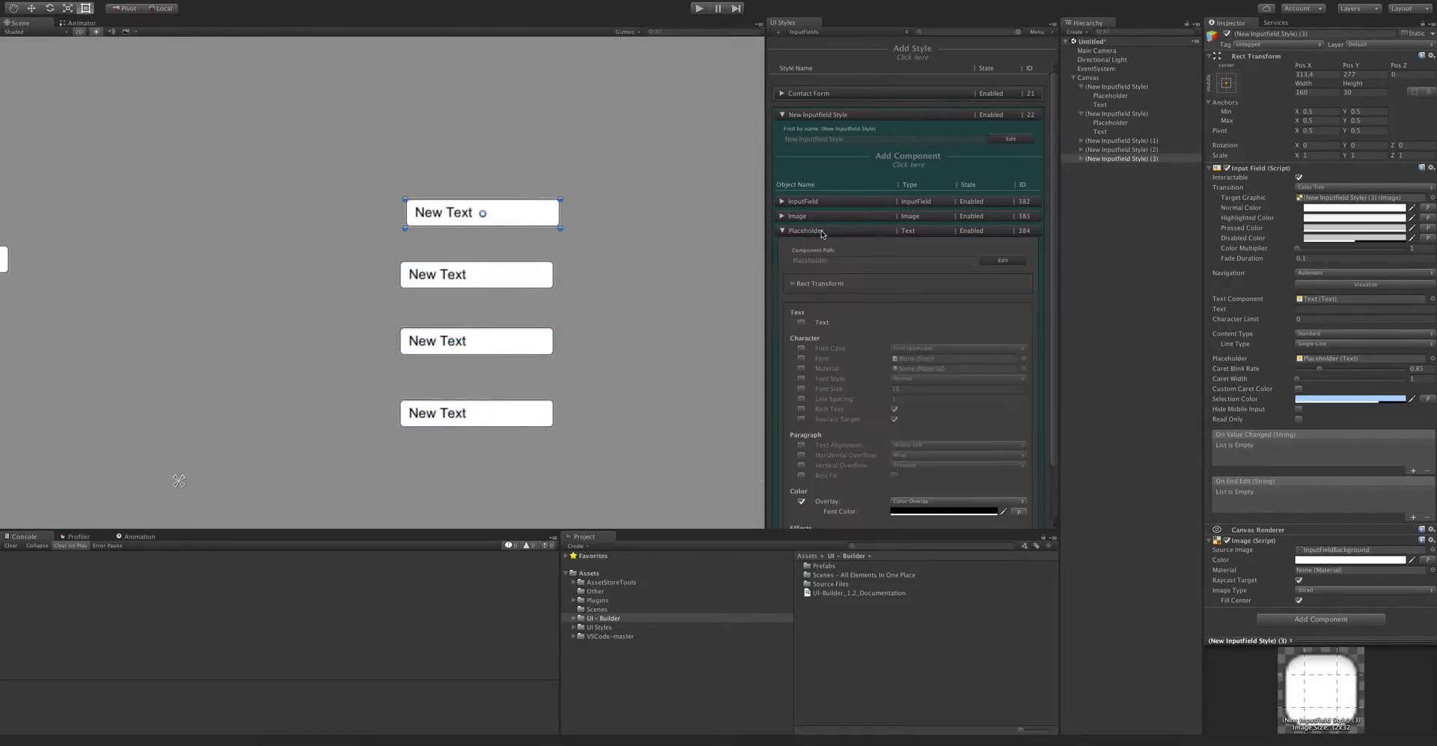
left_click(802, 322)
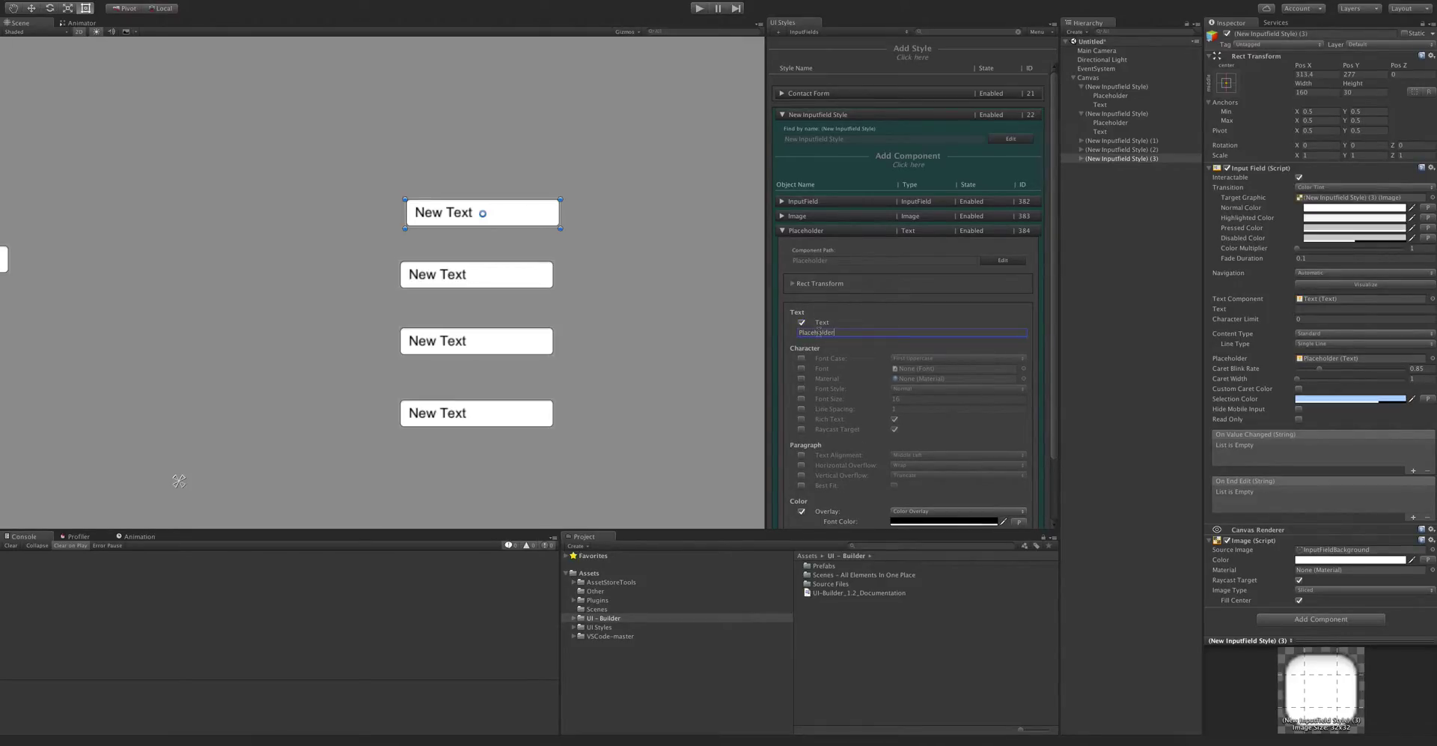
right_click(1000, 115)
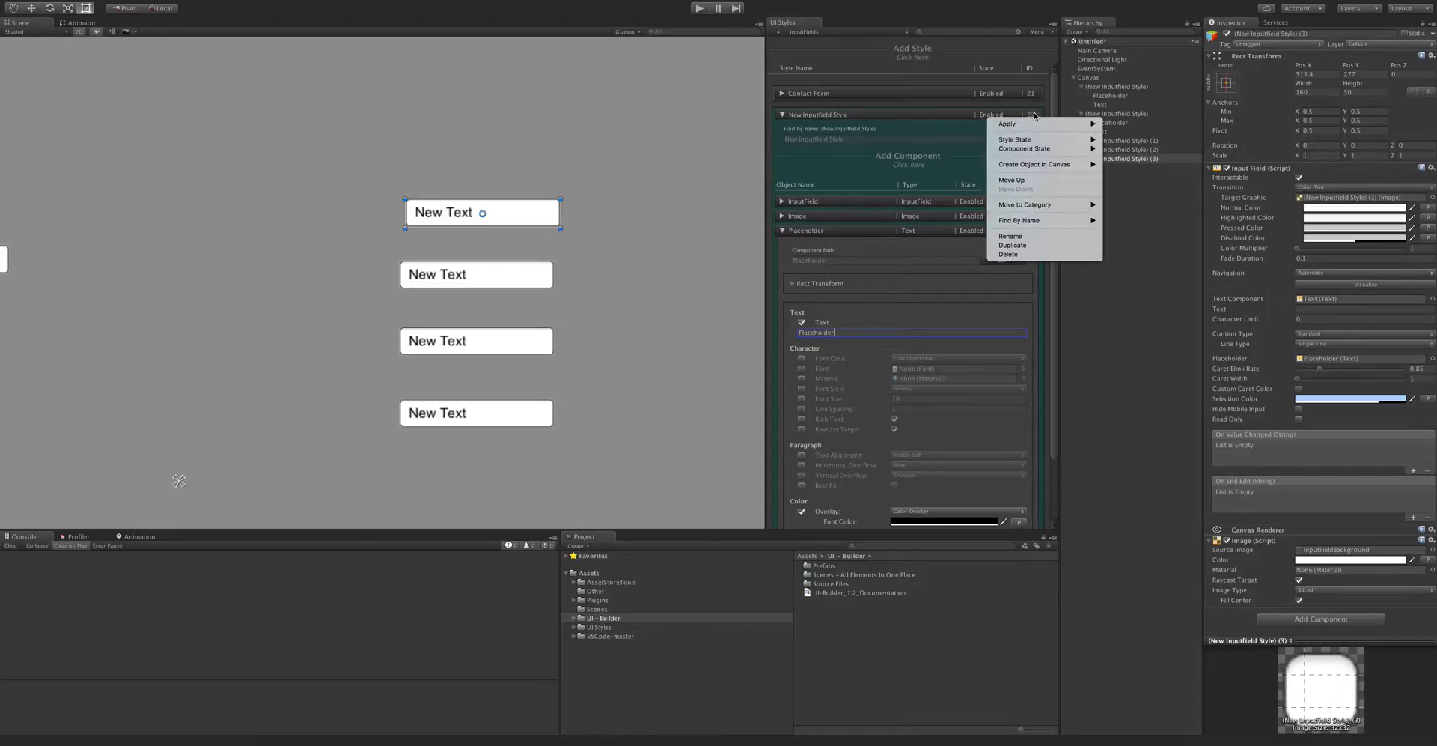
left_click(831, 400)
key("Return")
left_click(455, 198)
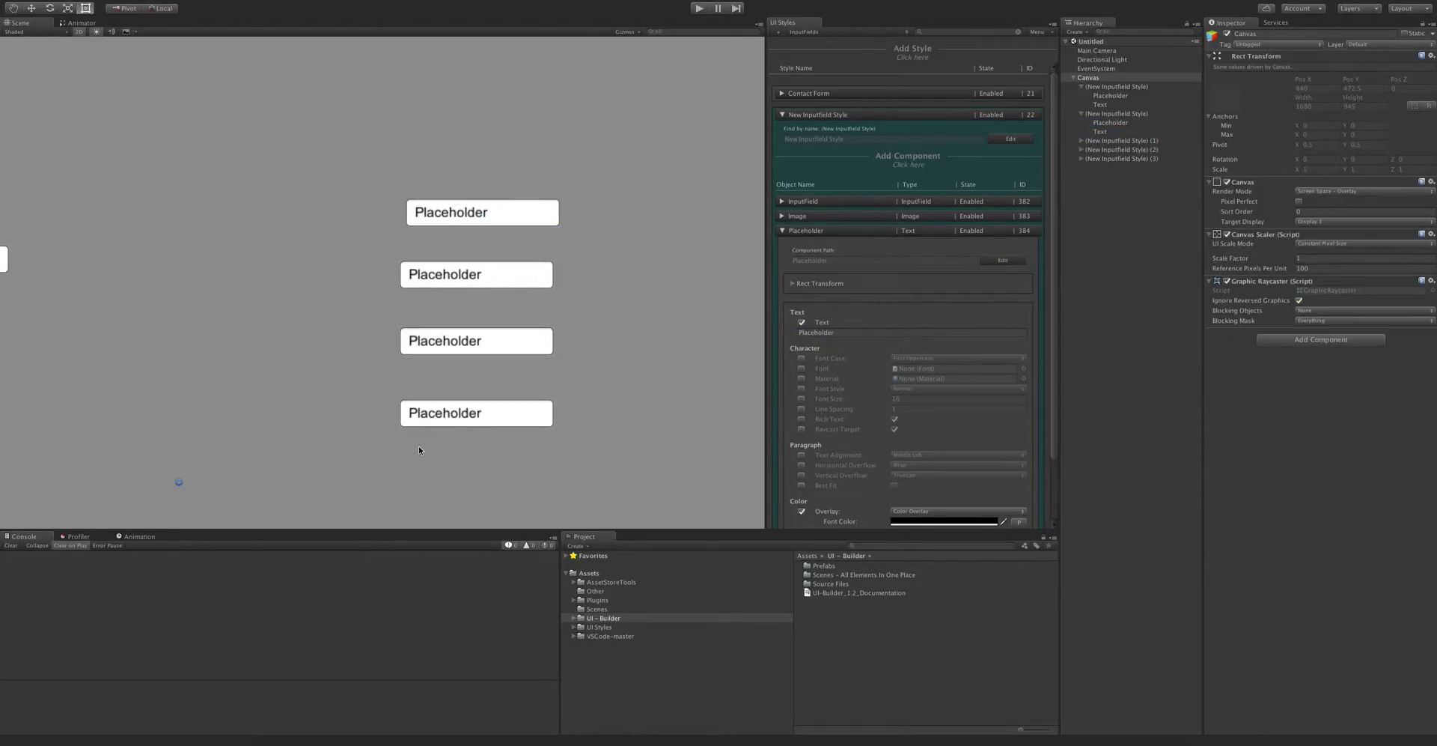
scroll(878, 349, "down", 3)
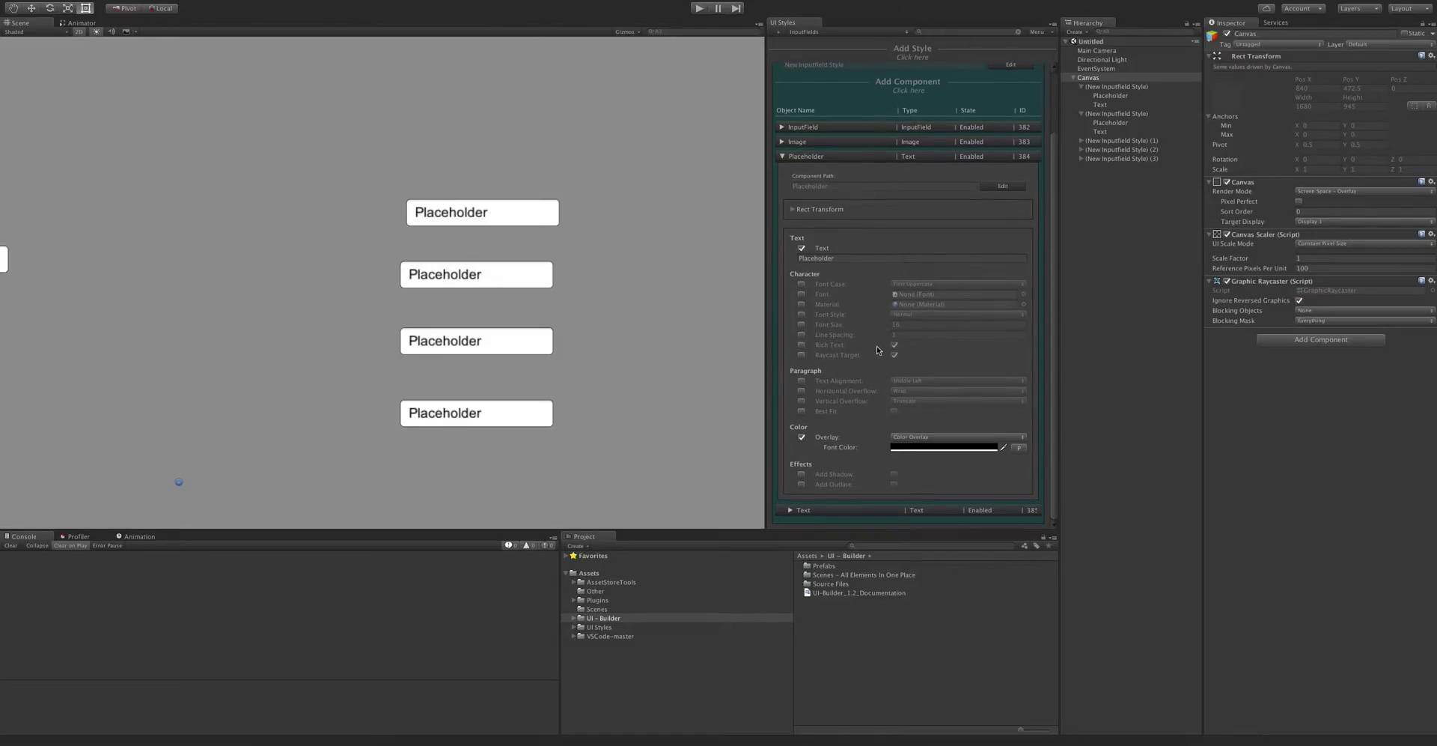
Review the New Inputfield Style's Text component settings, then collapse the style.
left_click(841, 158)
left_click(885, 114)
left_click(842, 116)
left_click(799, 245)
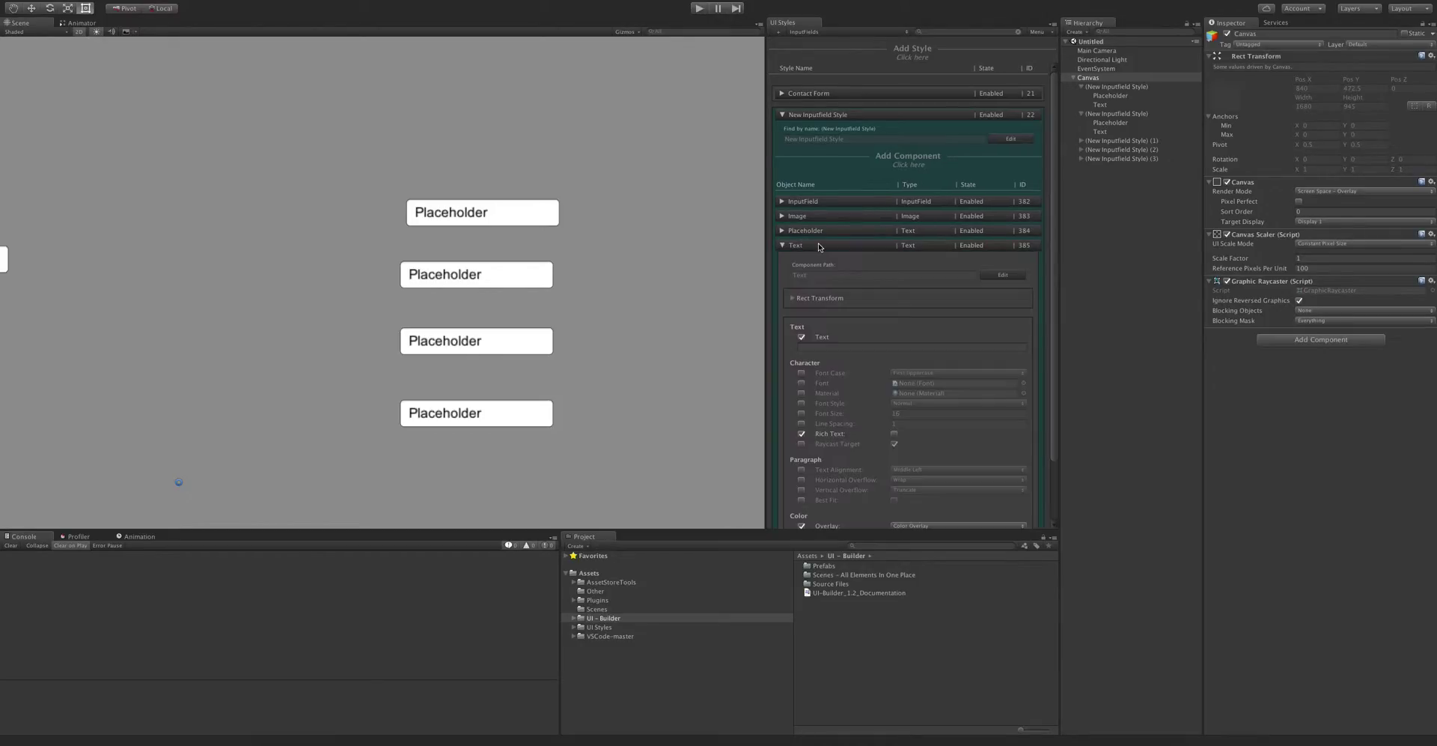
scroll(851, 416, "down", 2)
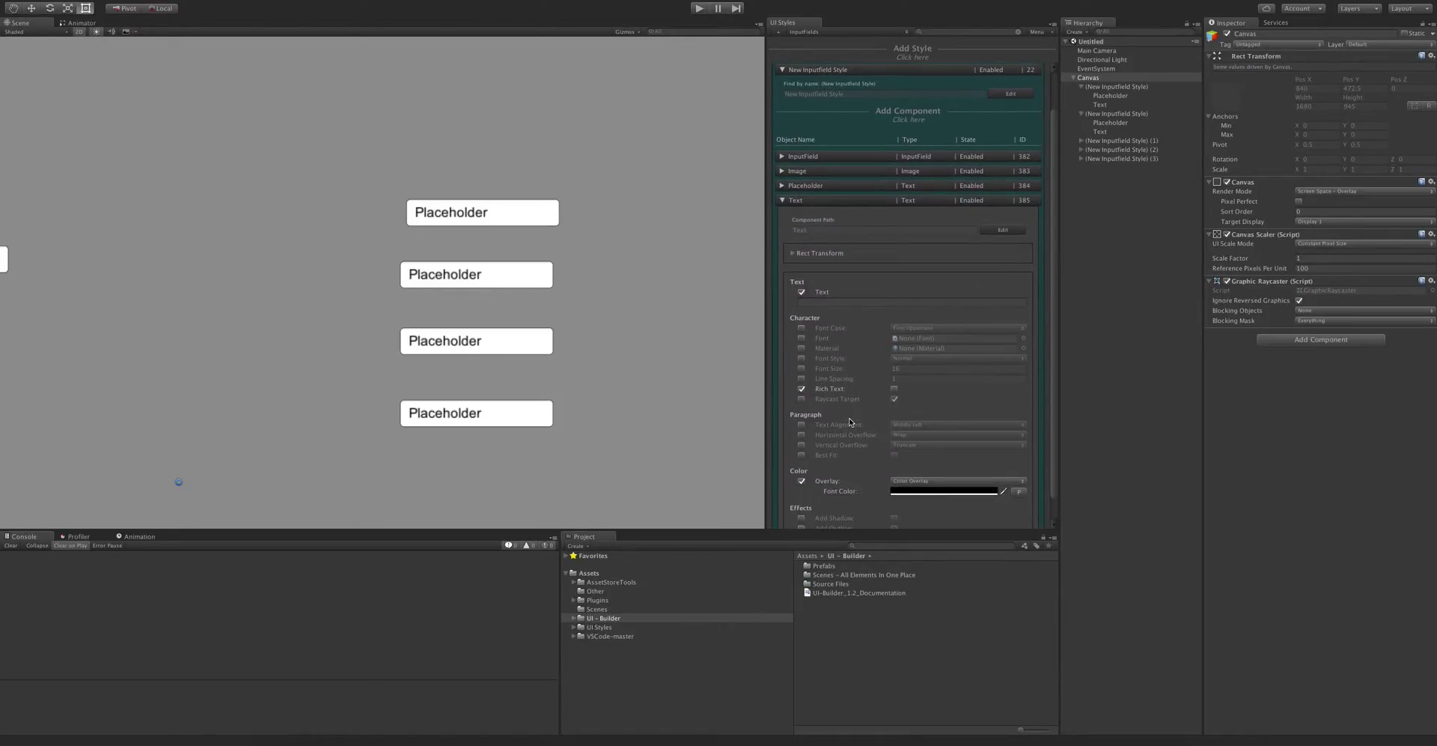
left_click(846, 202)
left_click(830, 114)
Add another InputField style (ID 23), delete style ID 22, and expand the remaining style.
left_click(911, 49)
left_click(937, 104)
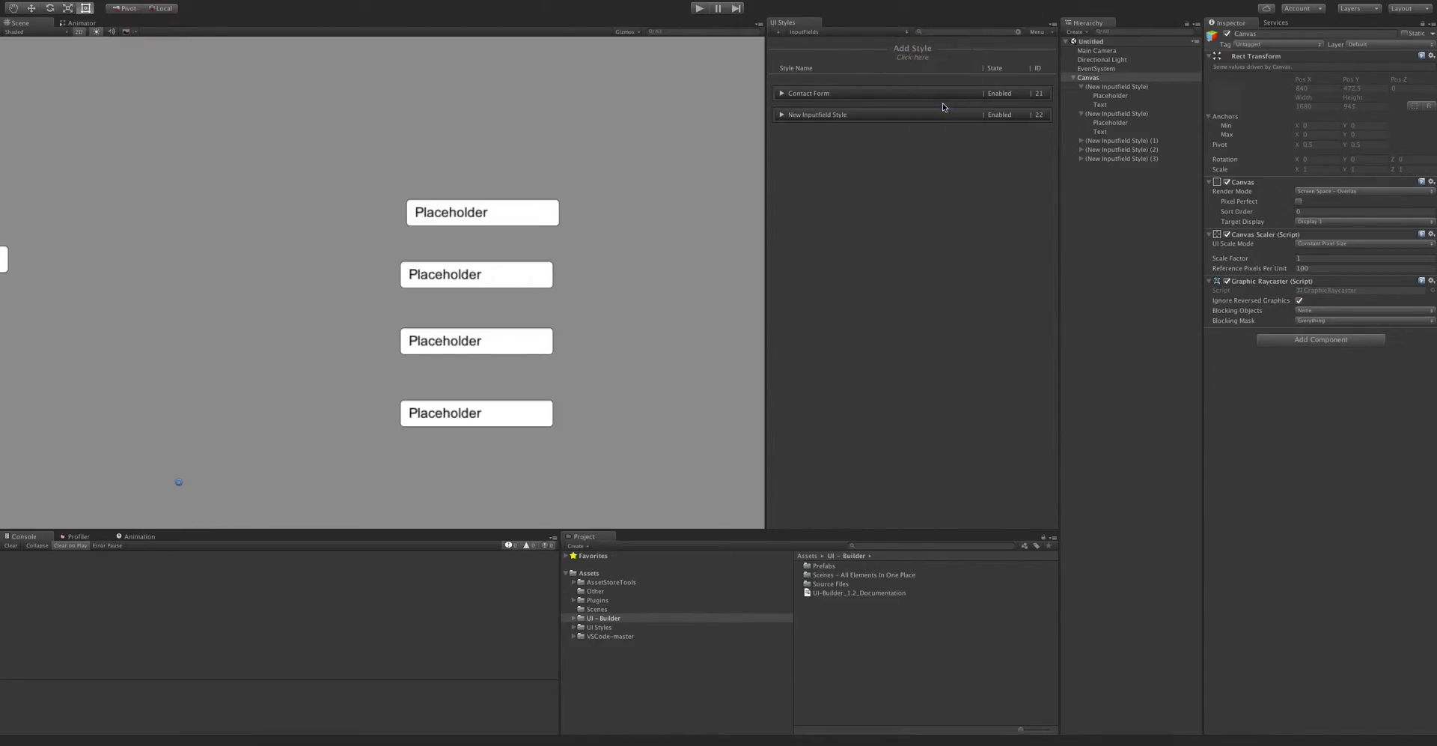
left_click(1030, 137)
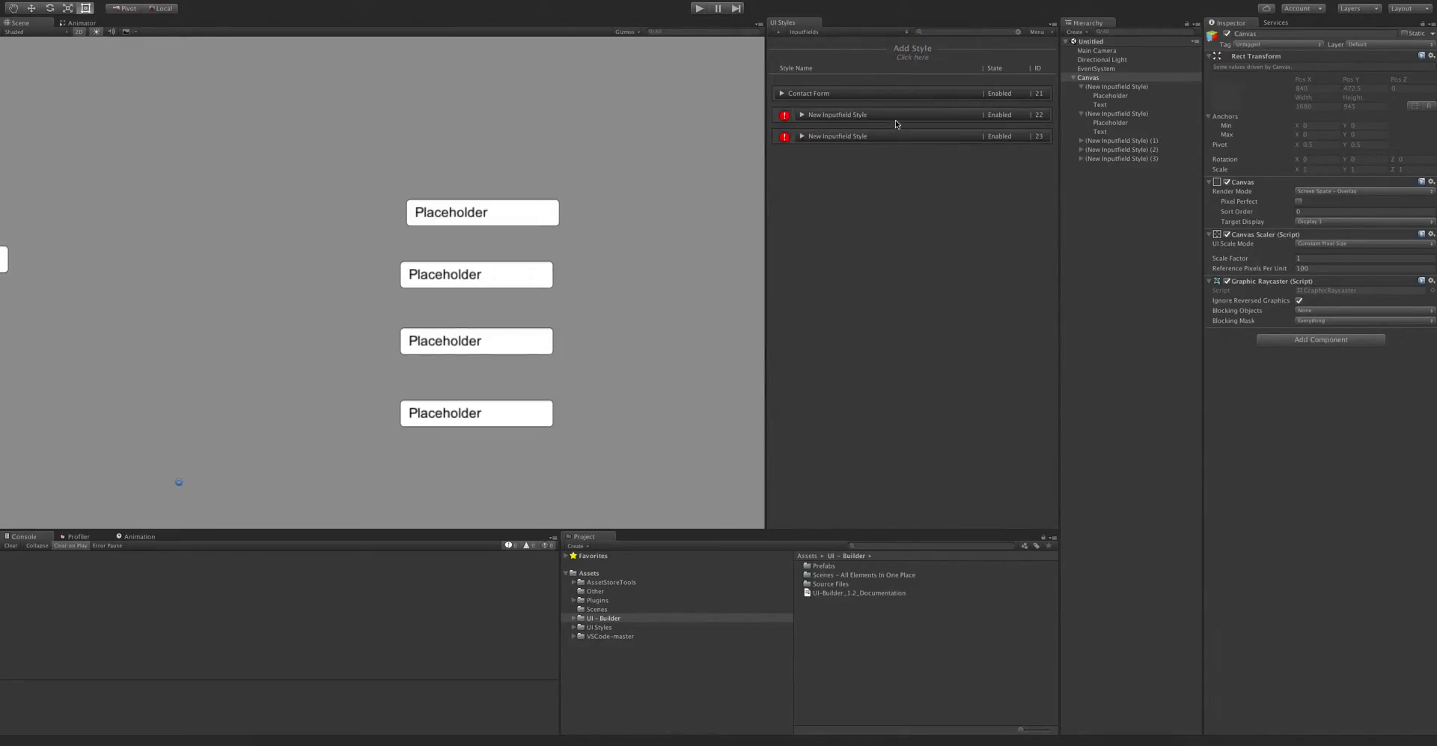
right_click(896, 120)
left_click(913, 254)
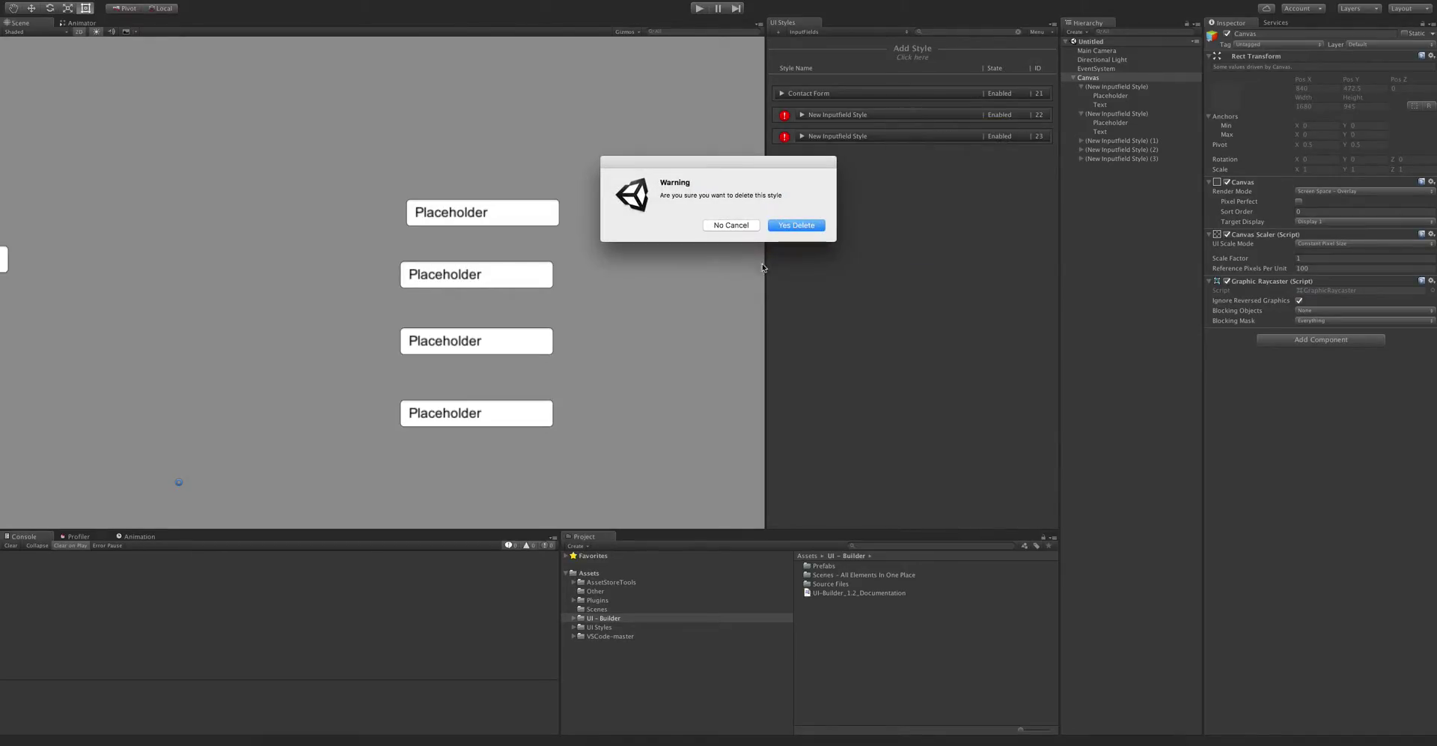
left_click(796, 224)
left_click(854, 119)
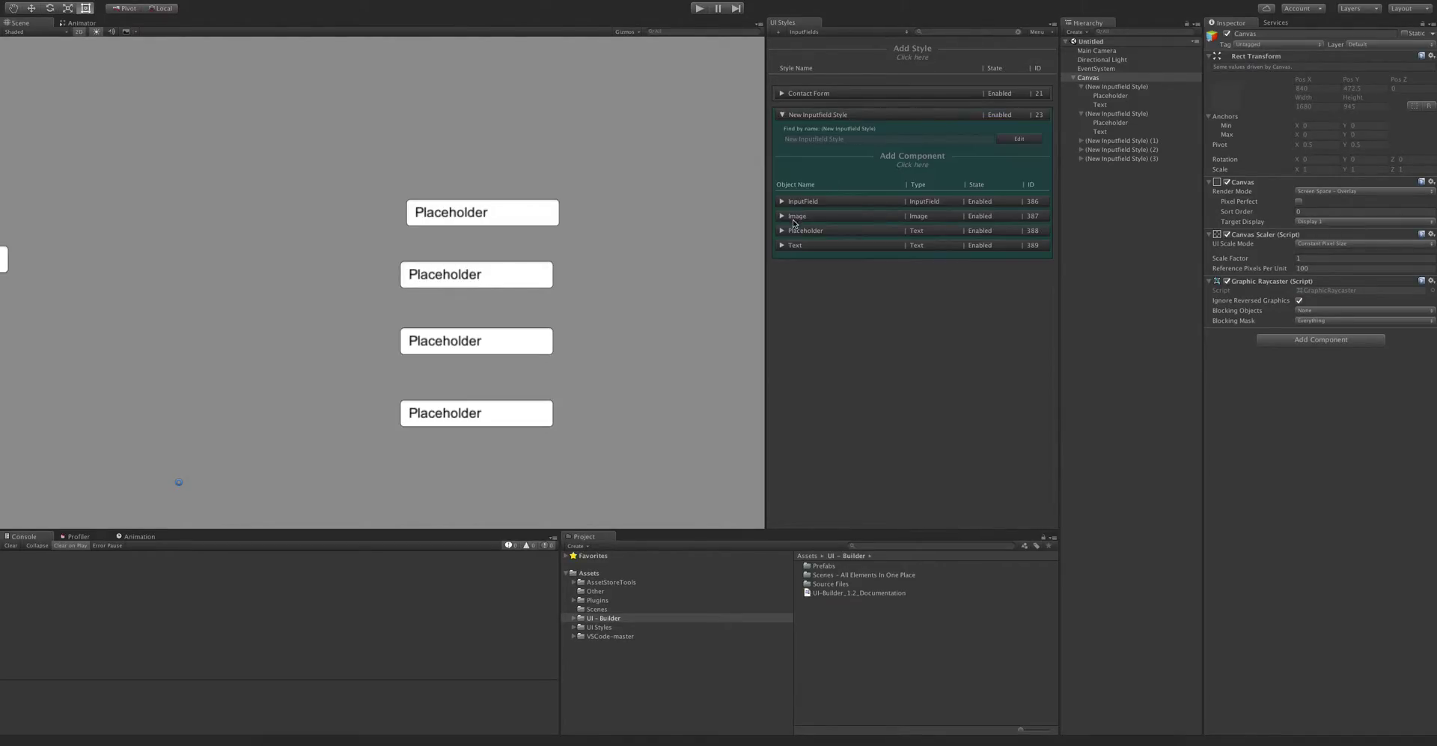
left_click(808, 244)
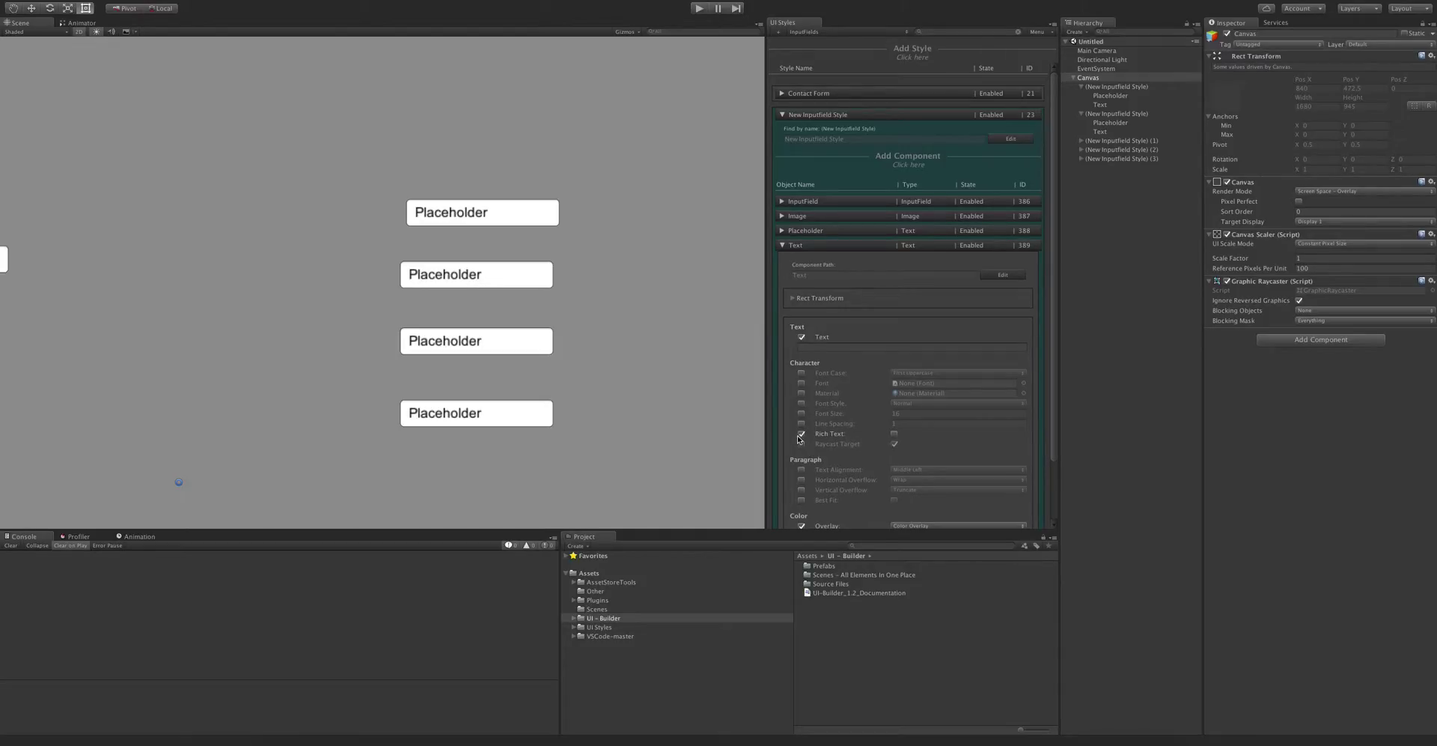
left_click(831, 231)
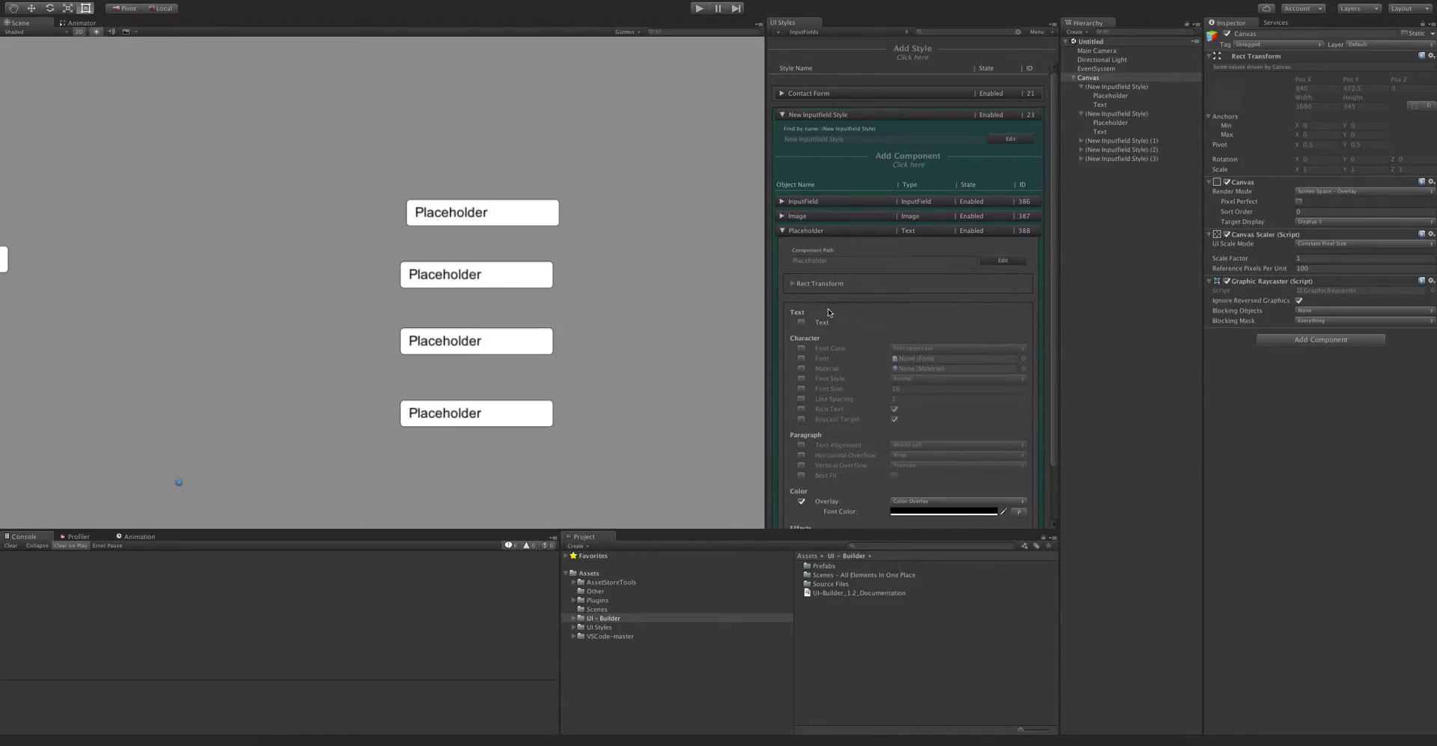
left_click(829, 237)
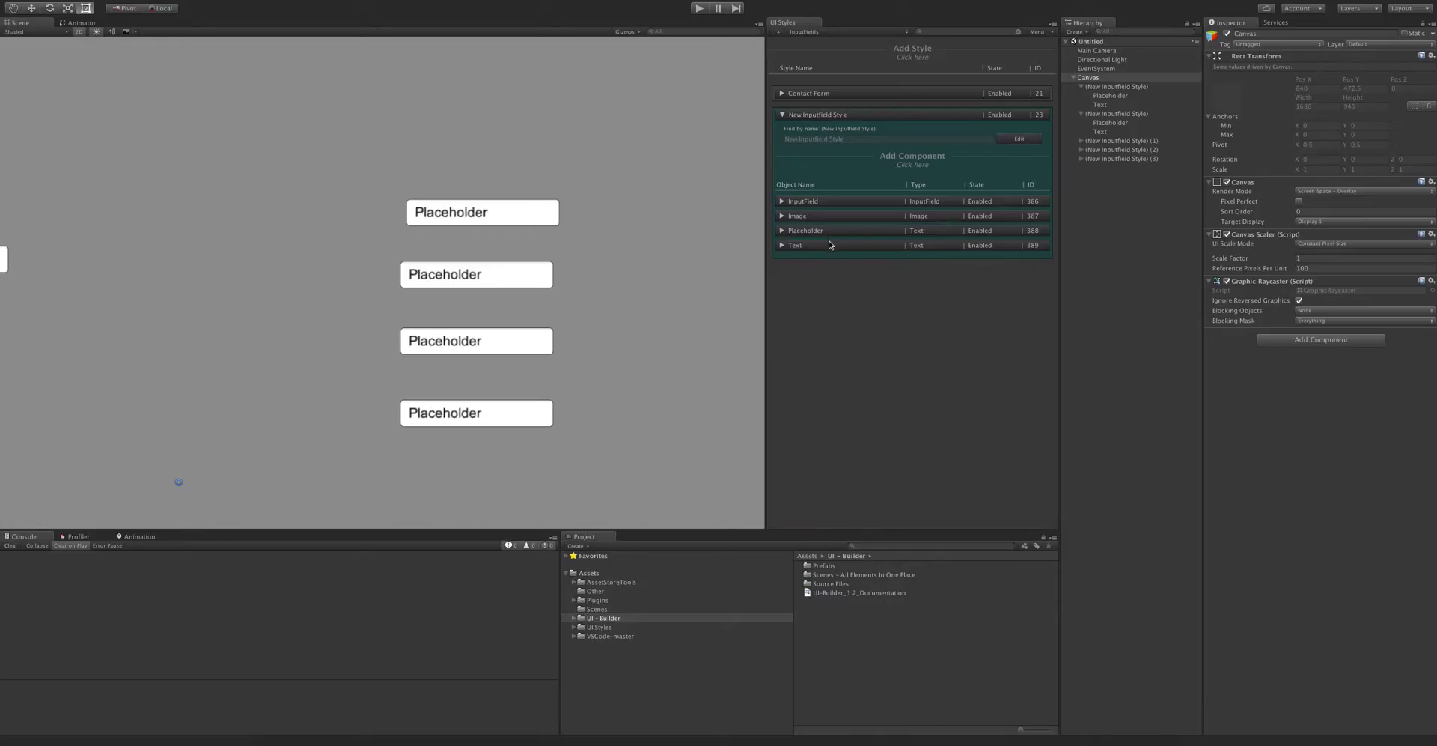
left_click(1072, 77)
left_click(1076, 32)
mouse_move(1115, 97)
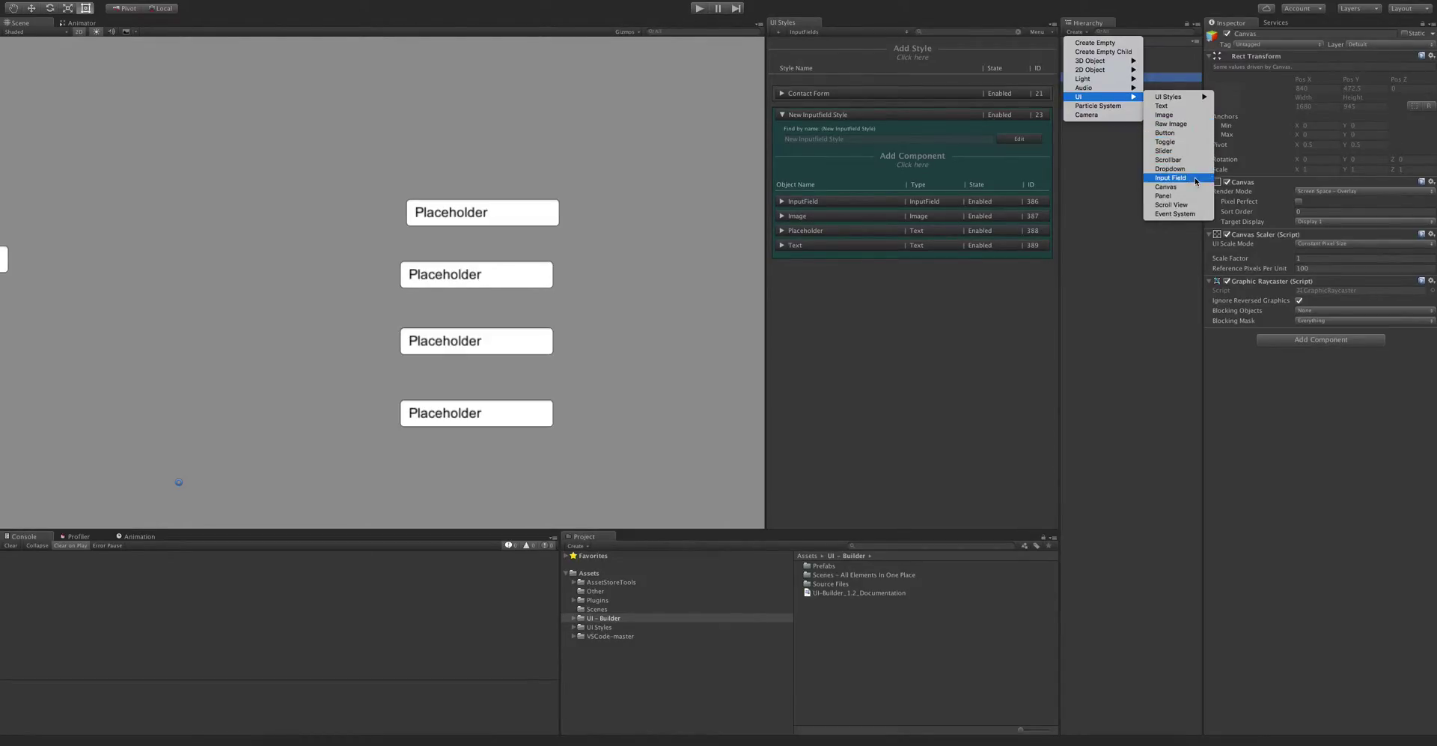
left_click(1171, 177)
left_click(1080, 168)
left_click(1099, 186)
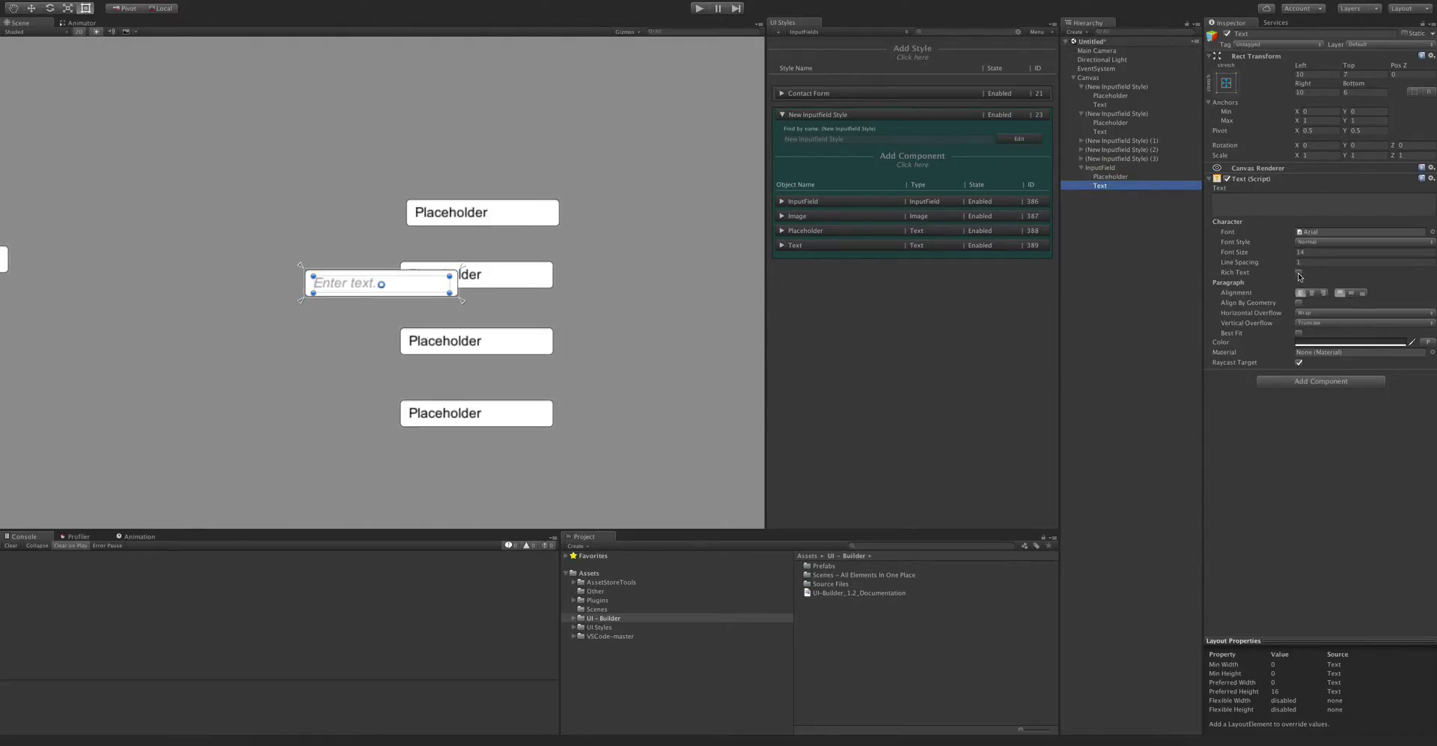
left_click(1299, 272)
left_click(1118, 167)
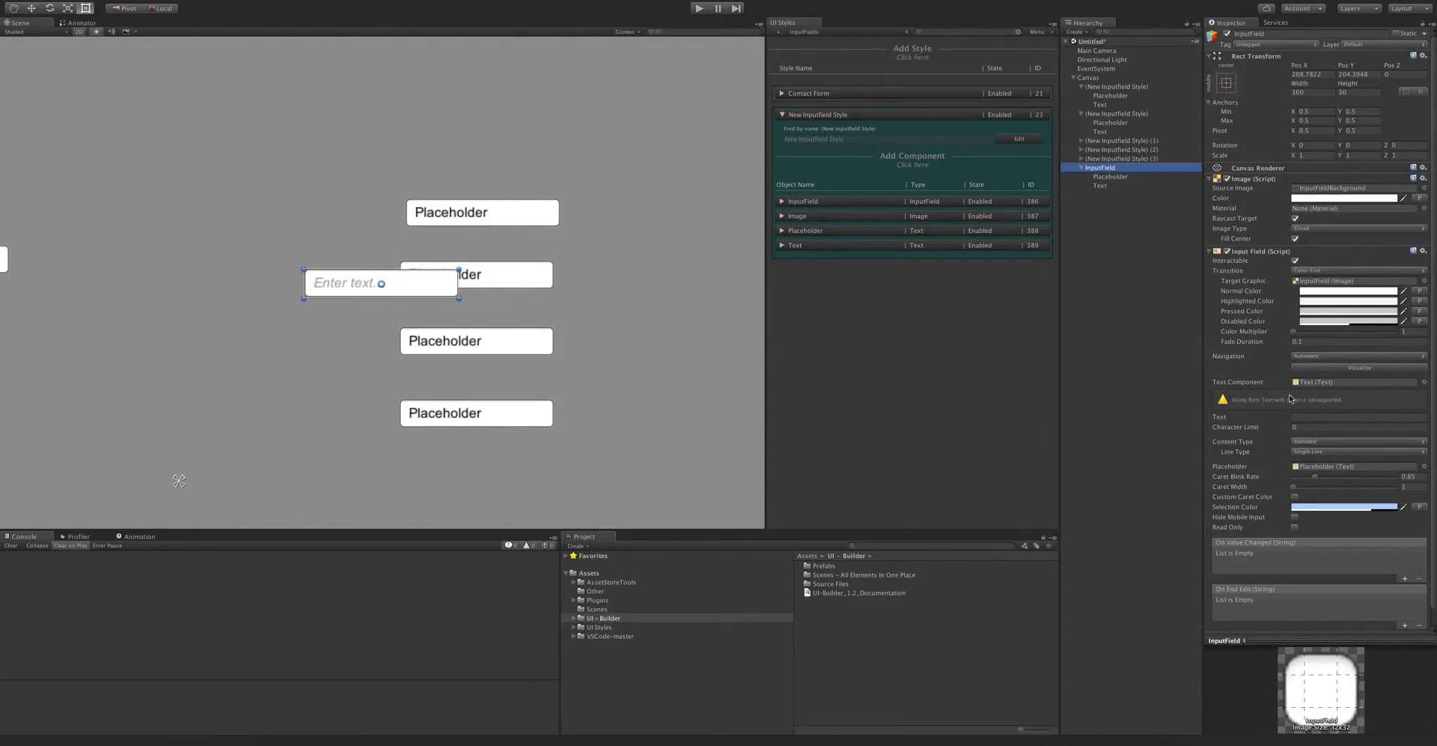
key("Delete")
Add a Dropdown style and create a styled dropdown at the canvas's upper left.
left_click(874, 115)
left_click(910, 57)
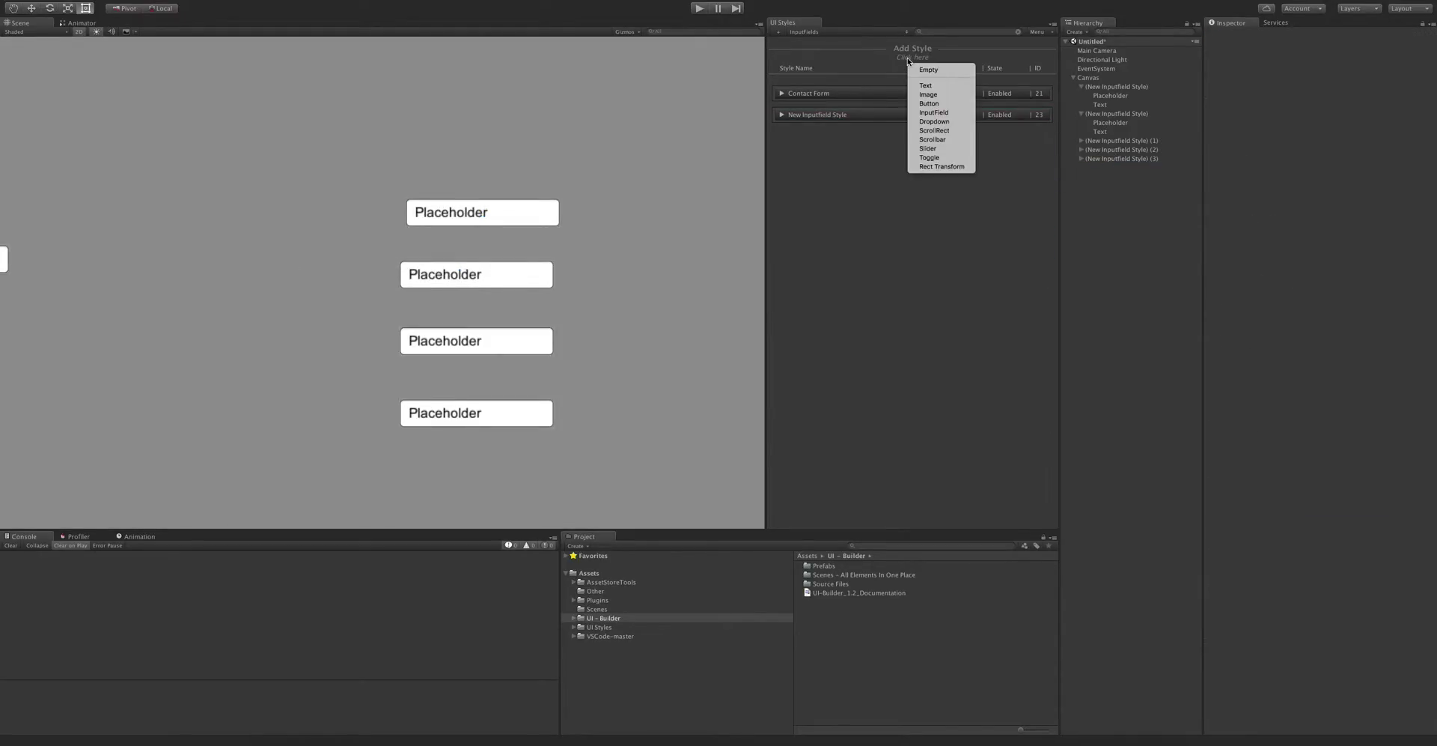
left_click(946, 123)
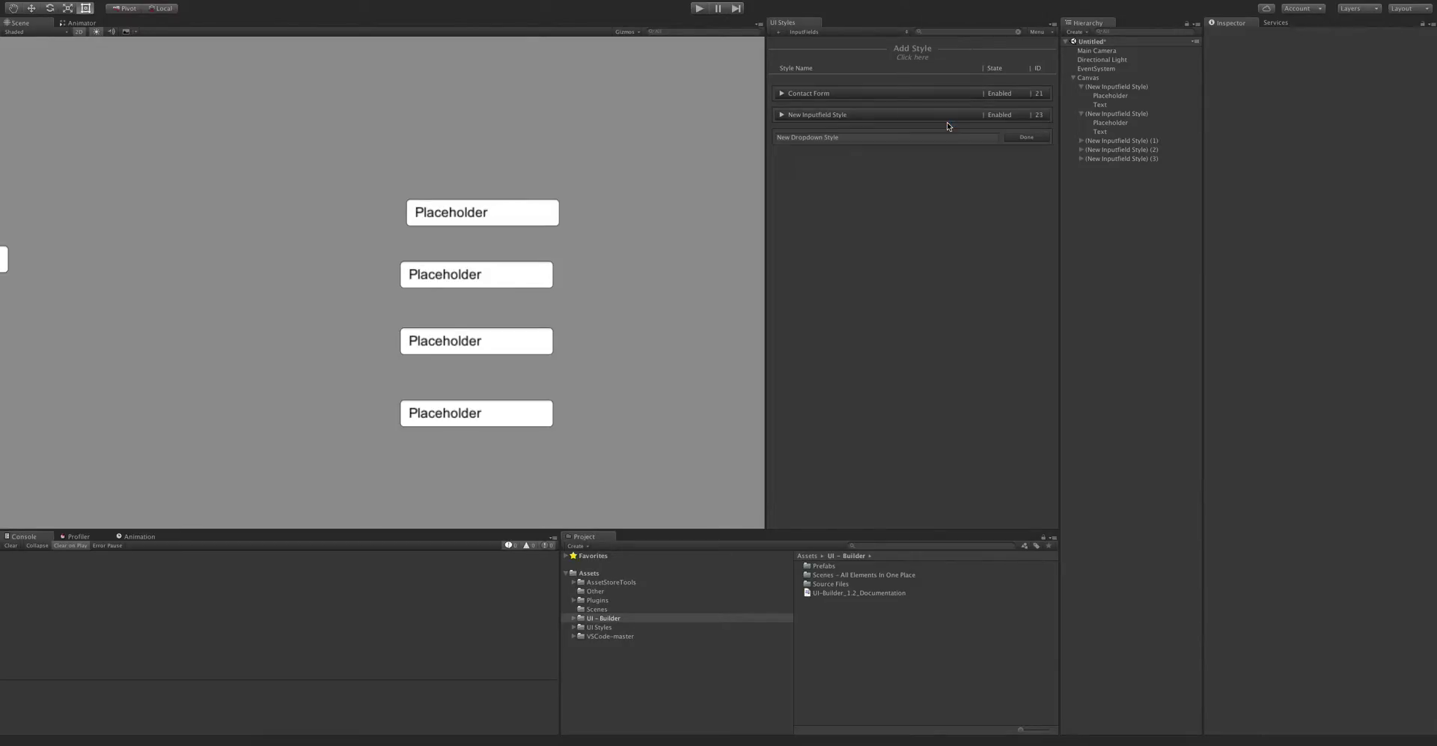
left_click(941, 139)
right_click(942, 139)
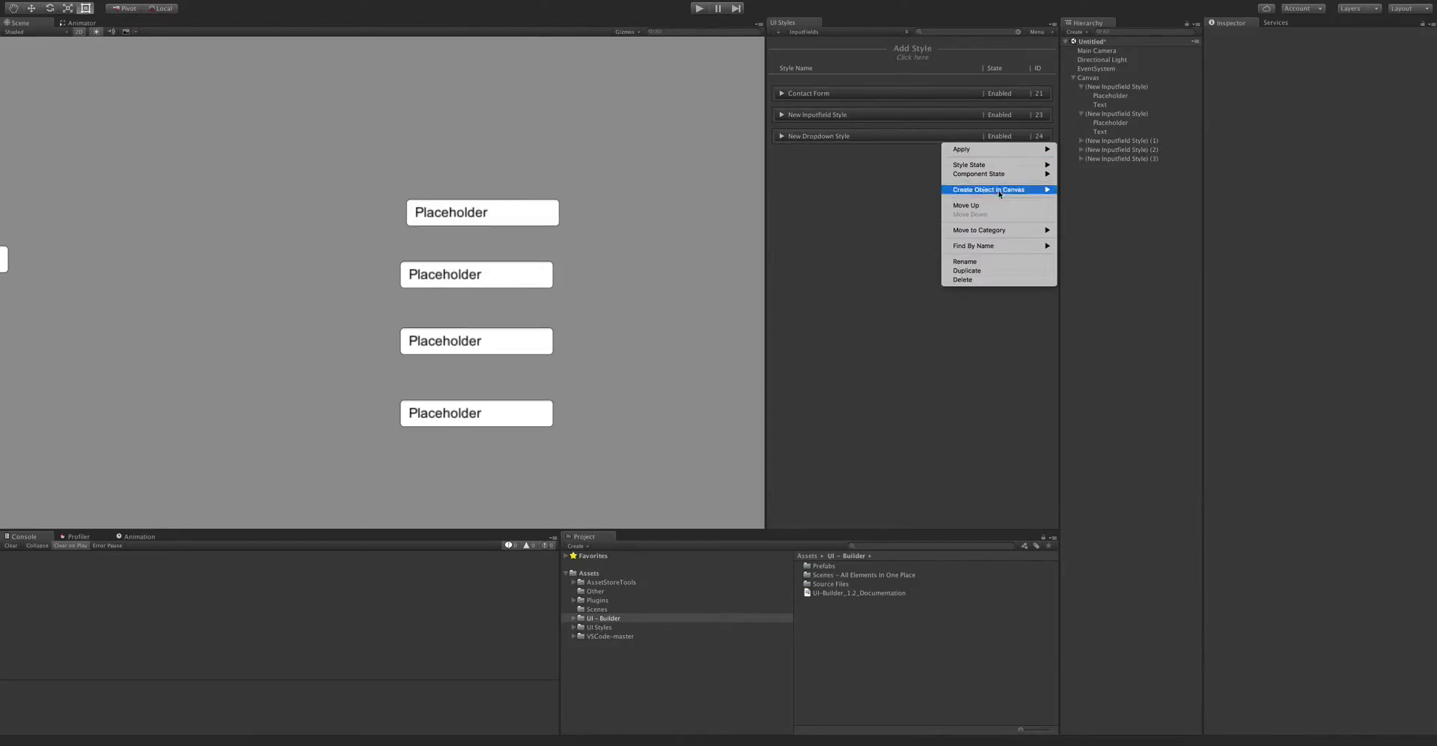
left_click(1060, 199)
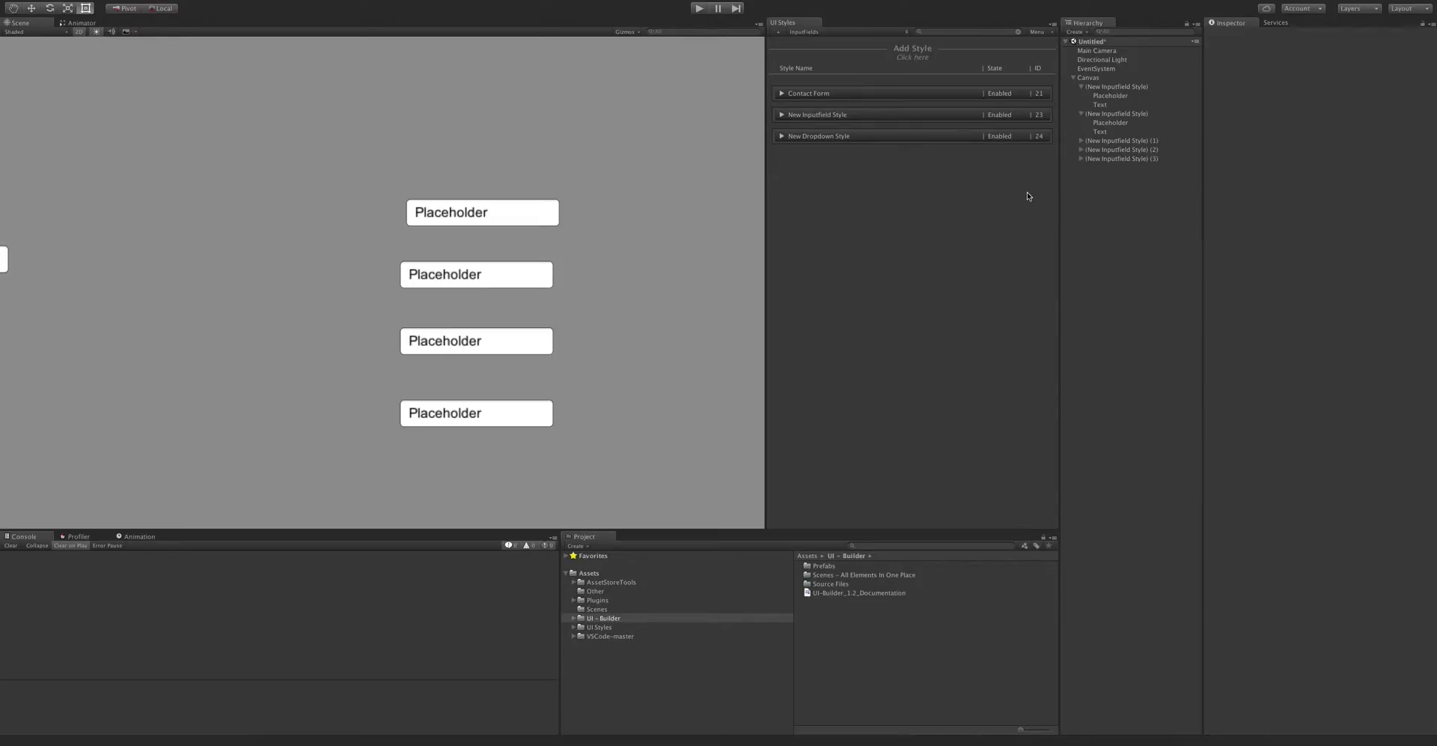
right_click(938, 141)
mouse_move(988, 190)
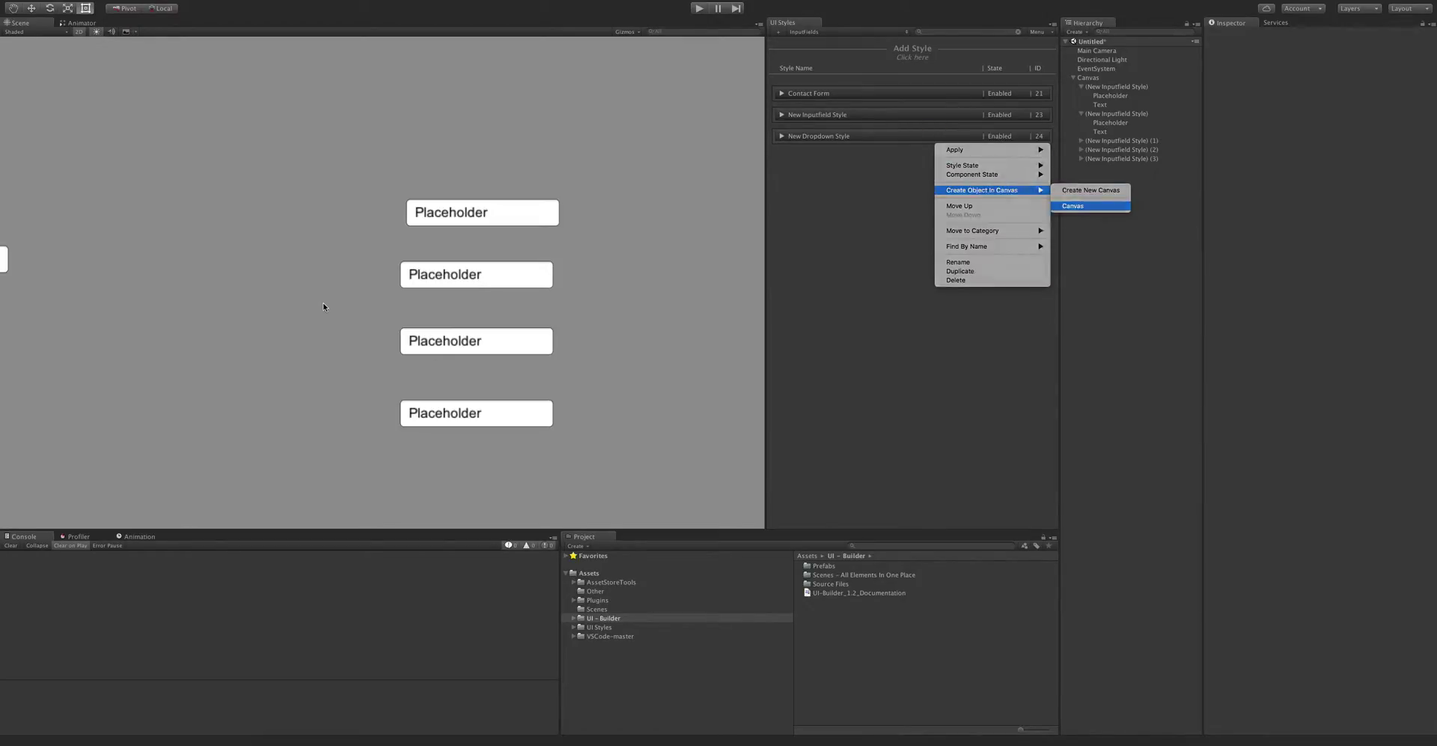
left_click(1073, 206)
scroll(224, 409, "down", 1)
left_click_drag(218, 456, 163, 187)
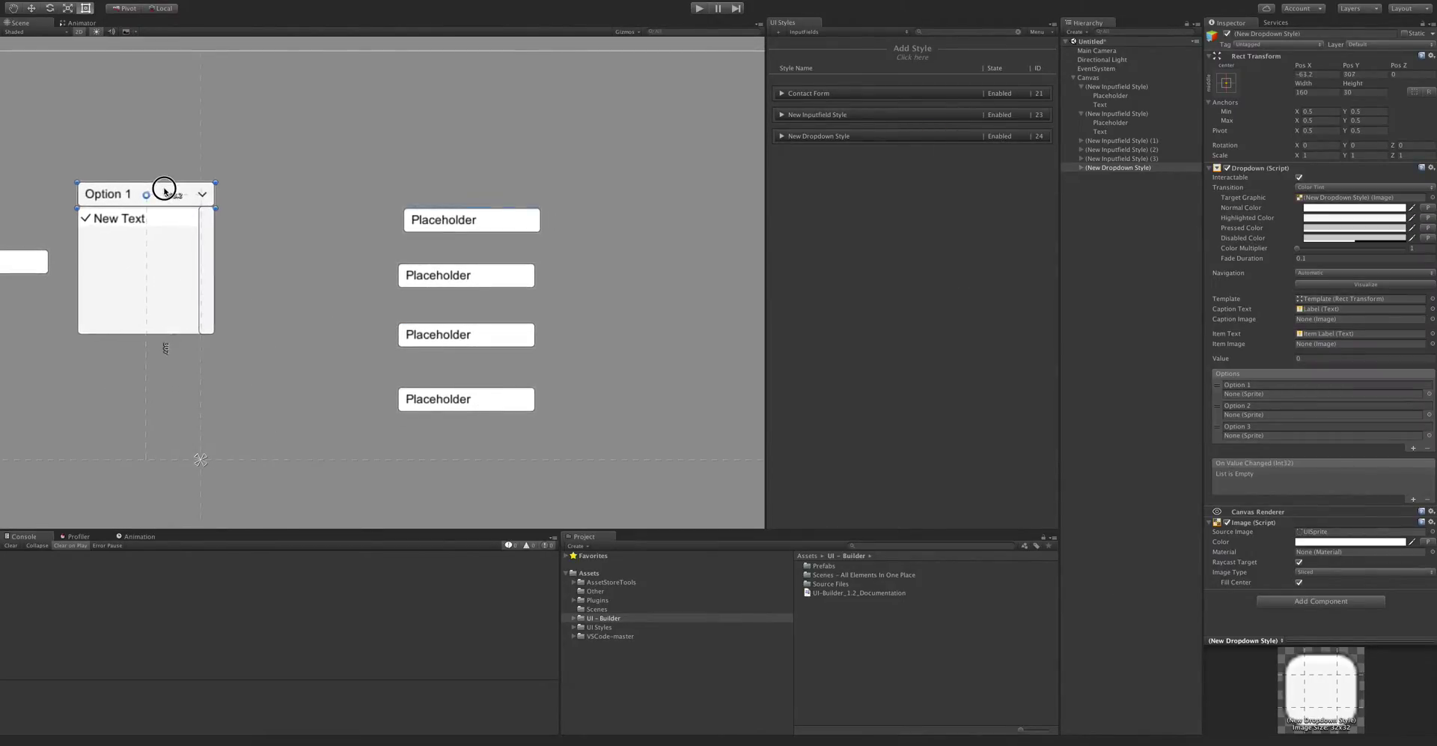
Add a ScrollRect style and place a styled scroll rect right of the input fields.
left_click(912, 56)
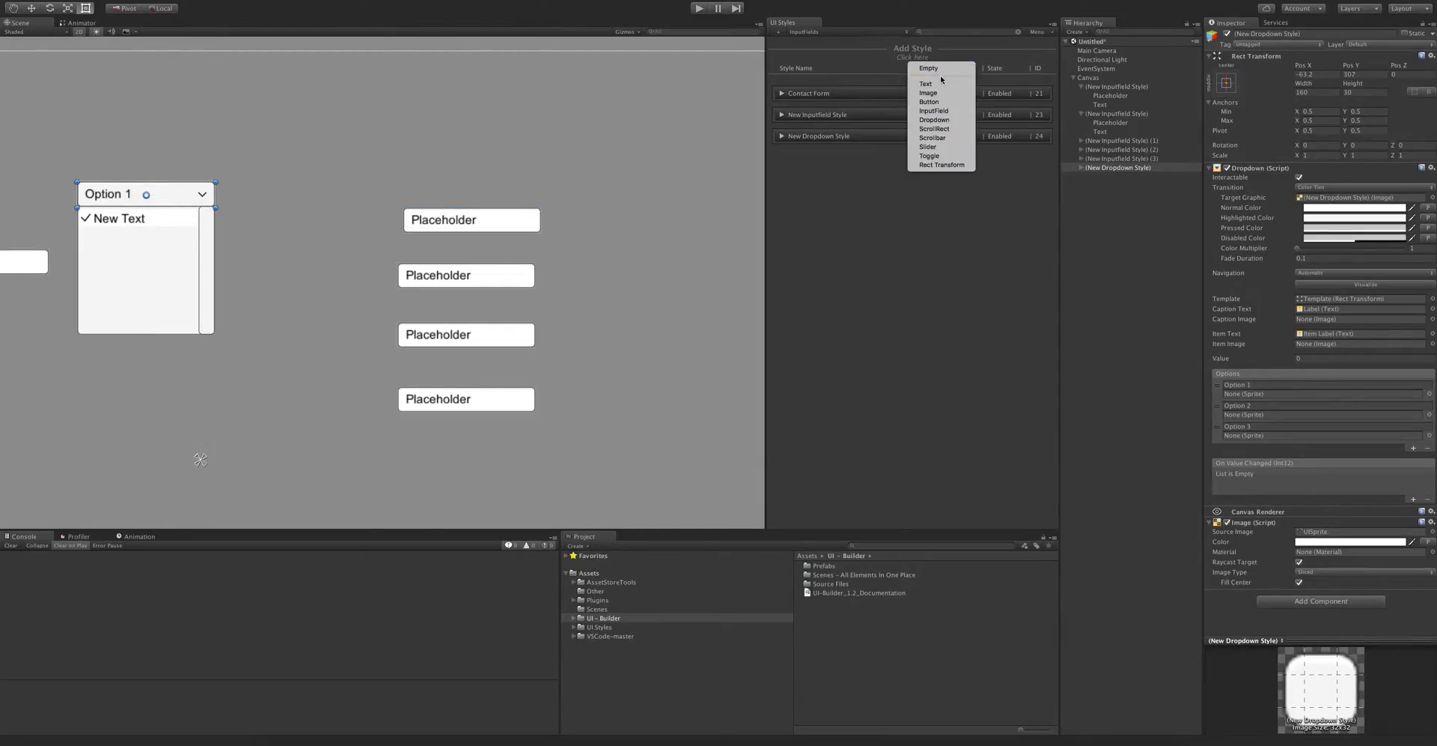
left_click(955, 130)
left_click(1026, 158)
left_click(921, 160)
right_click(919, 162)
mouse_move(988, 213)
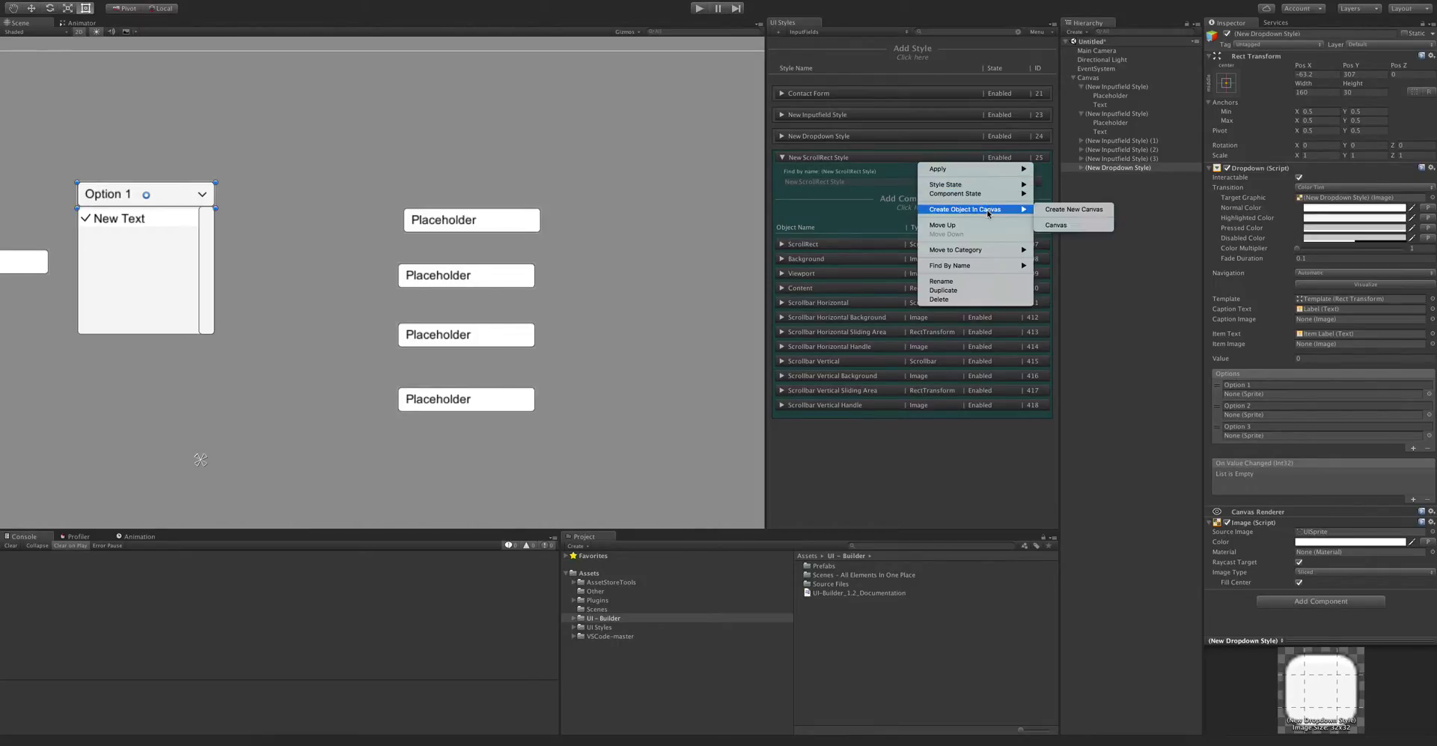
left_click(1058, 224)
scroll(320, 340, "down", 2)
left_click_drag(301, 338, 604, 234)
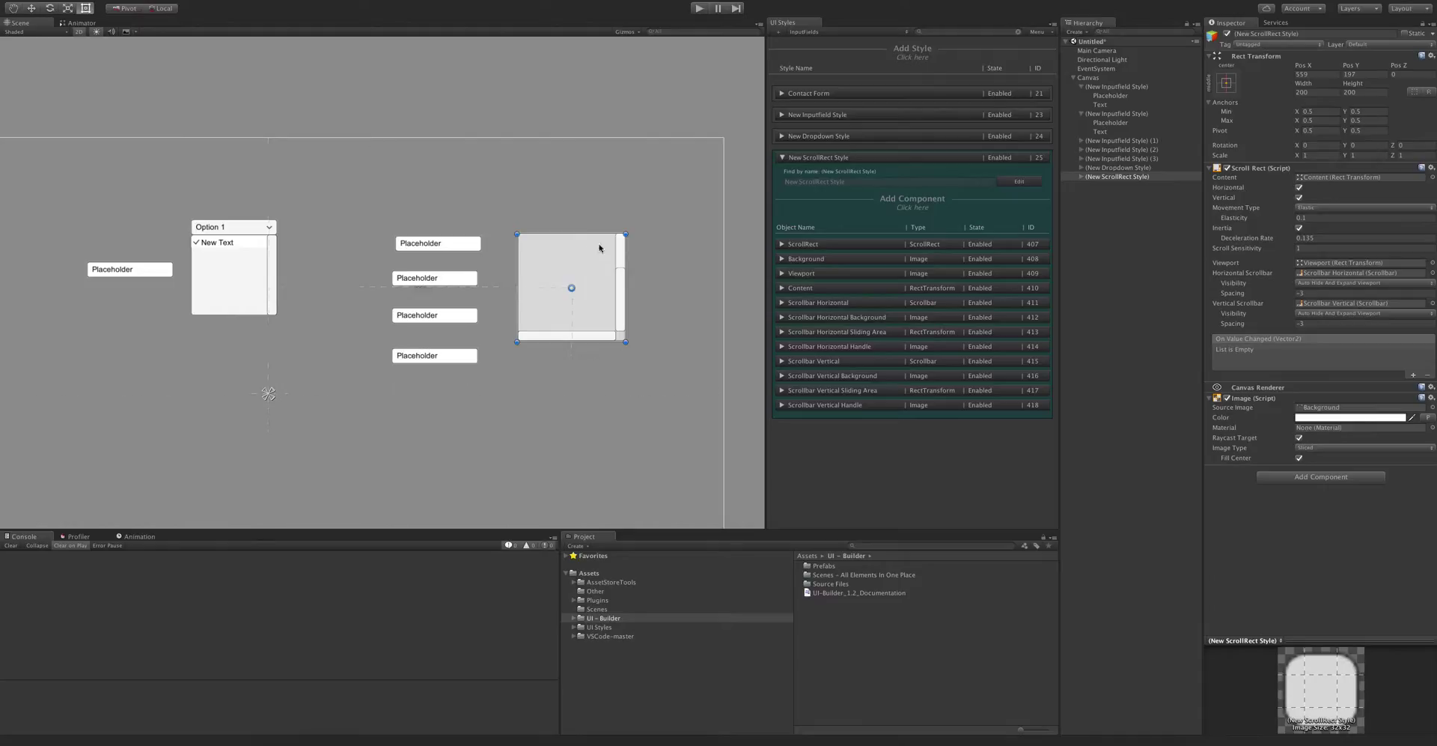
Create a New Text Style and include Width and Height in its Rect Transform settings.
left_click(866, 160)
left_click(918, 48)
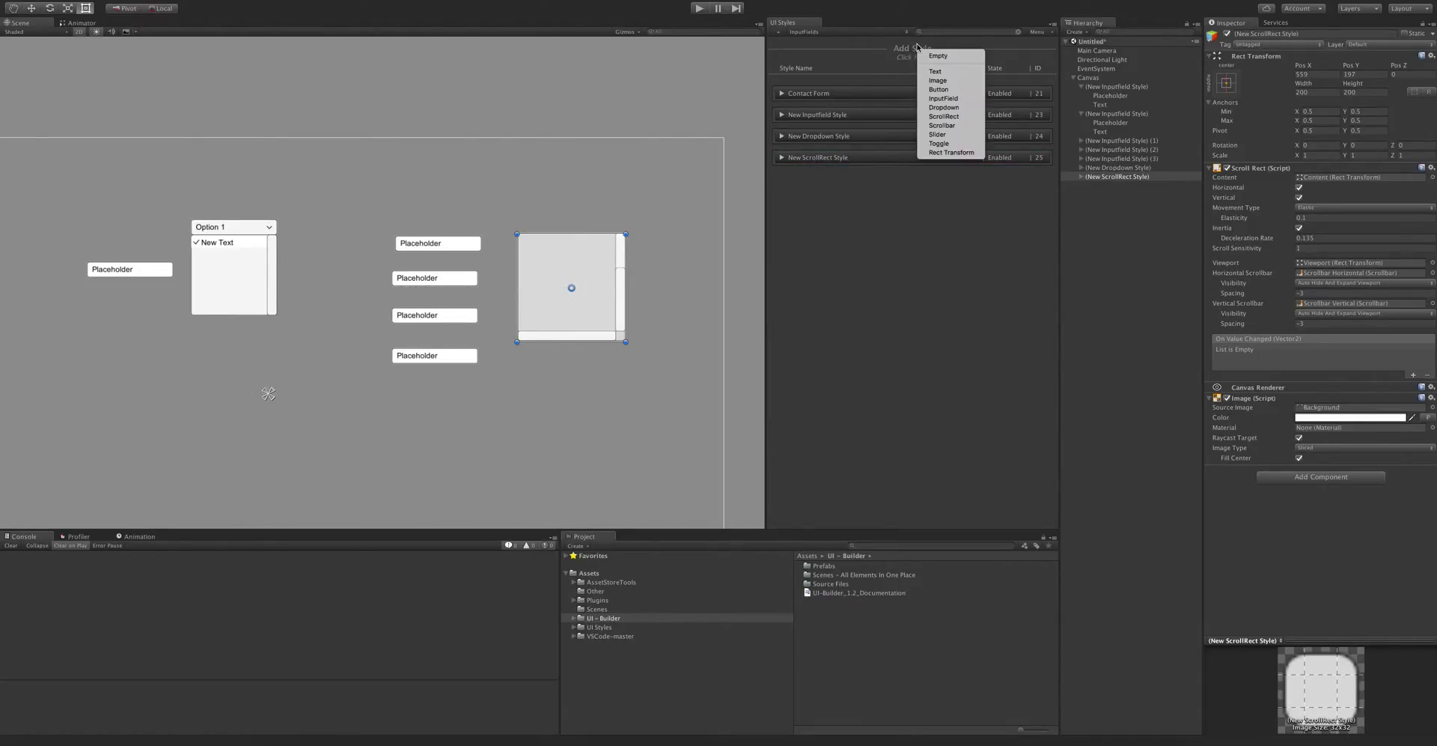
left_click(946, 71)
left_click(1026, 180)
left_click(849, 264)
scroll(848, 285, "down", 3)
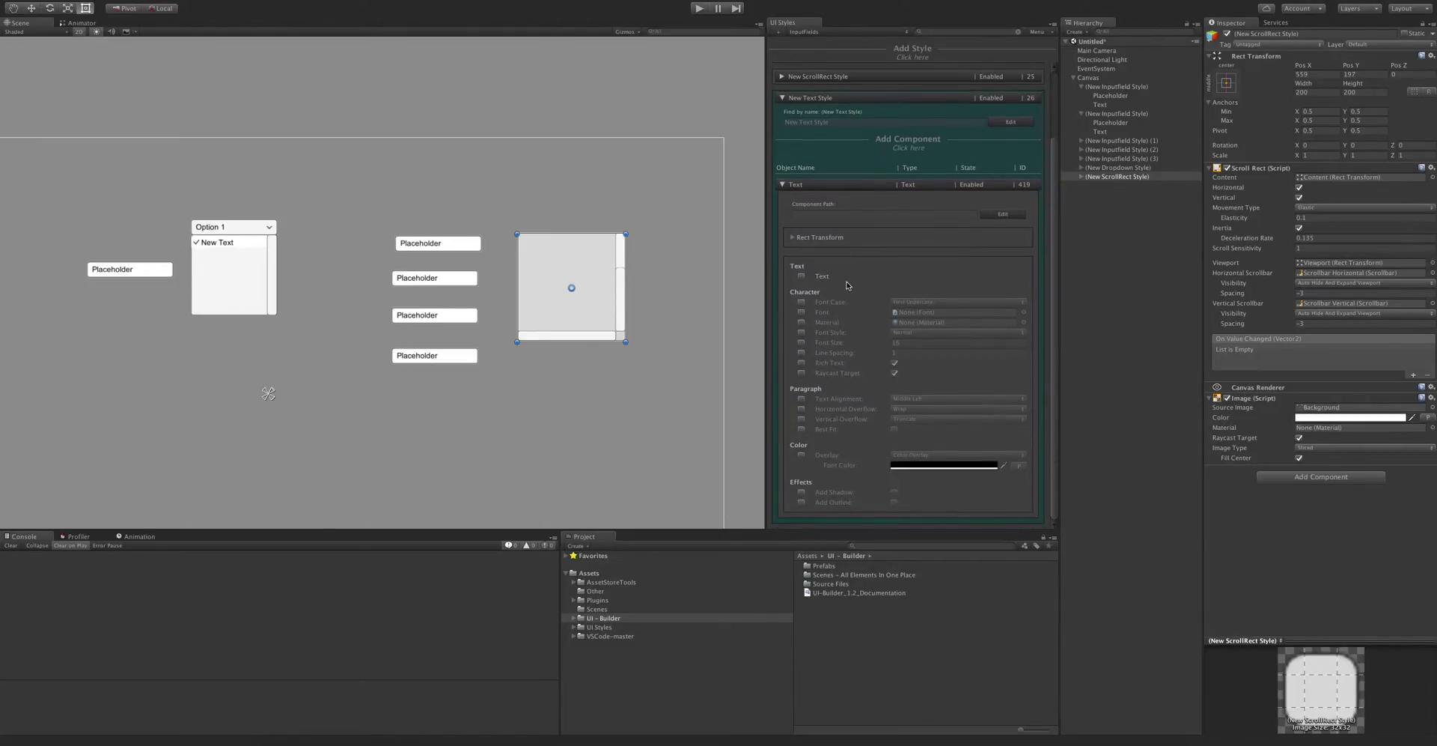
left_click(840, 185)
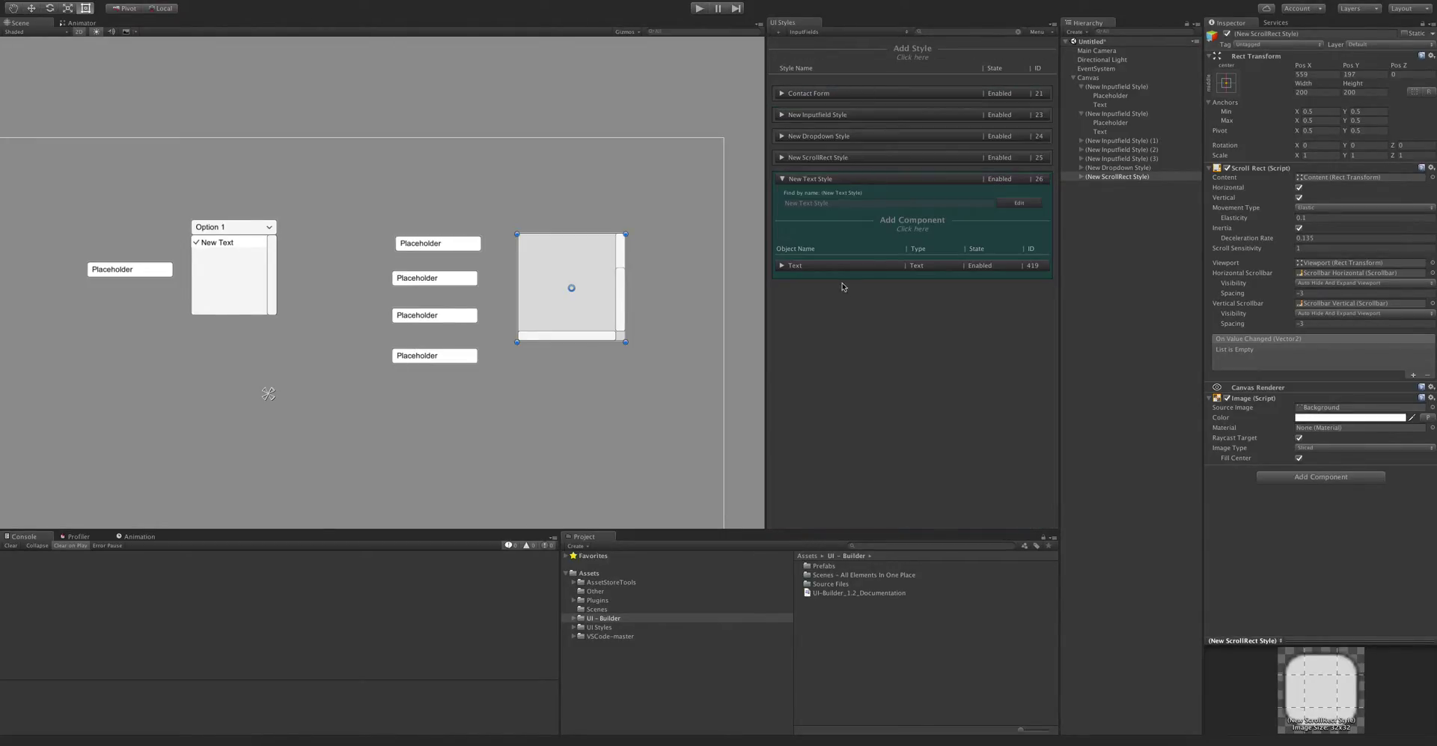
left_click(830, 264)
left_click(835, 325)
left_click(794, 365)
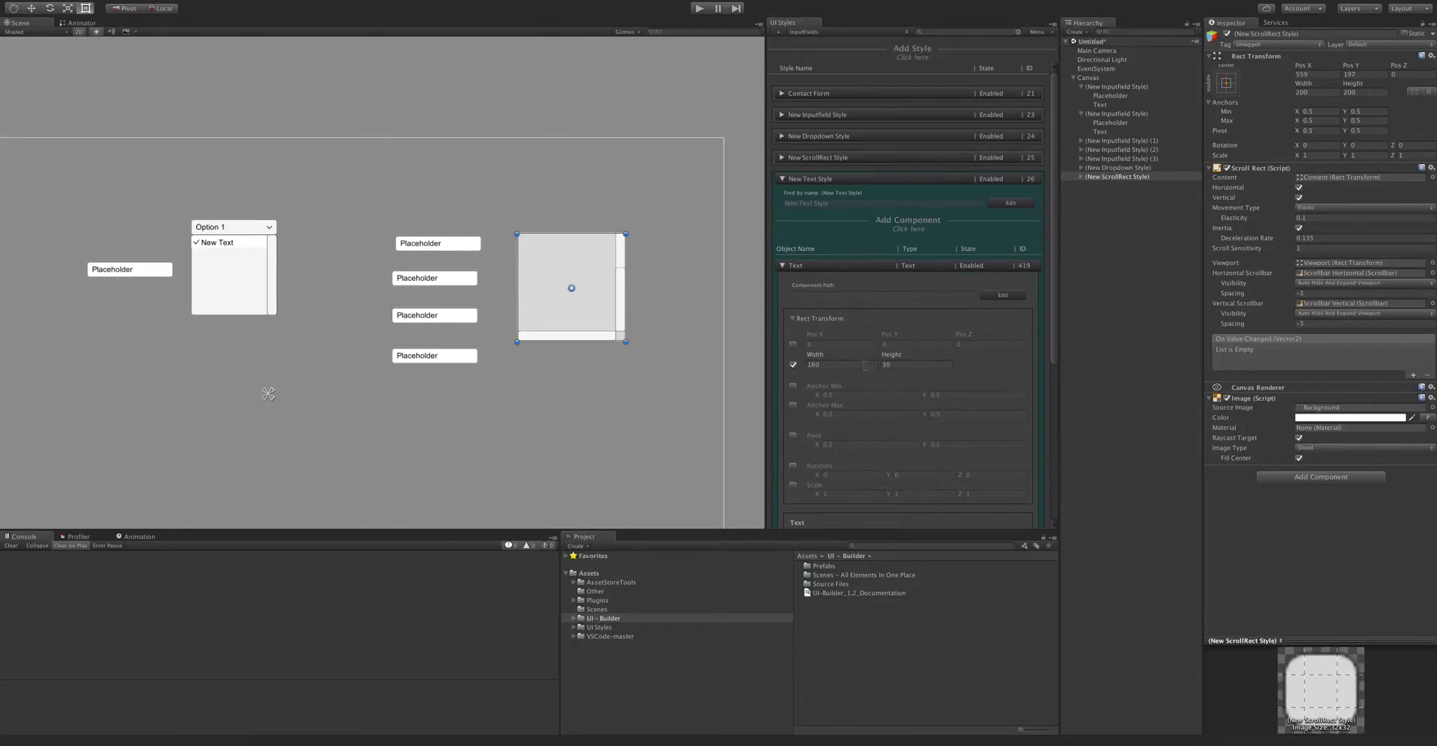
left_click(858, 268)
Create a New Text object from the style on the canvas and move it right and down.
right_click(876, 178)
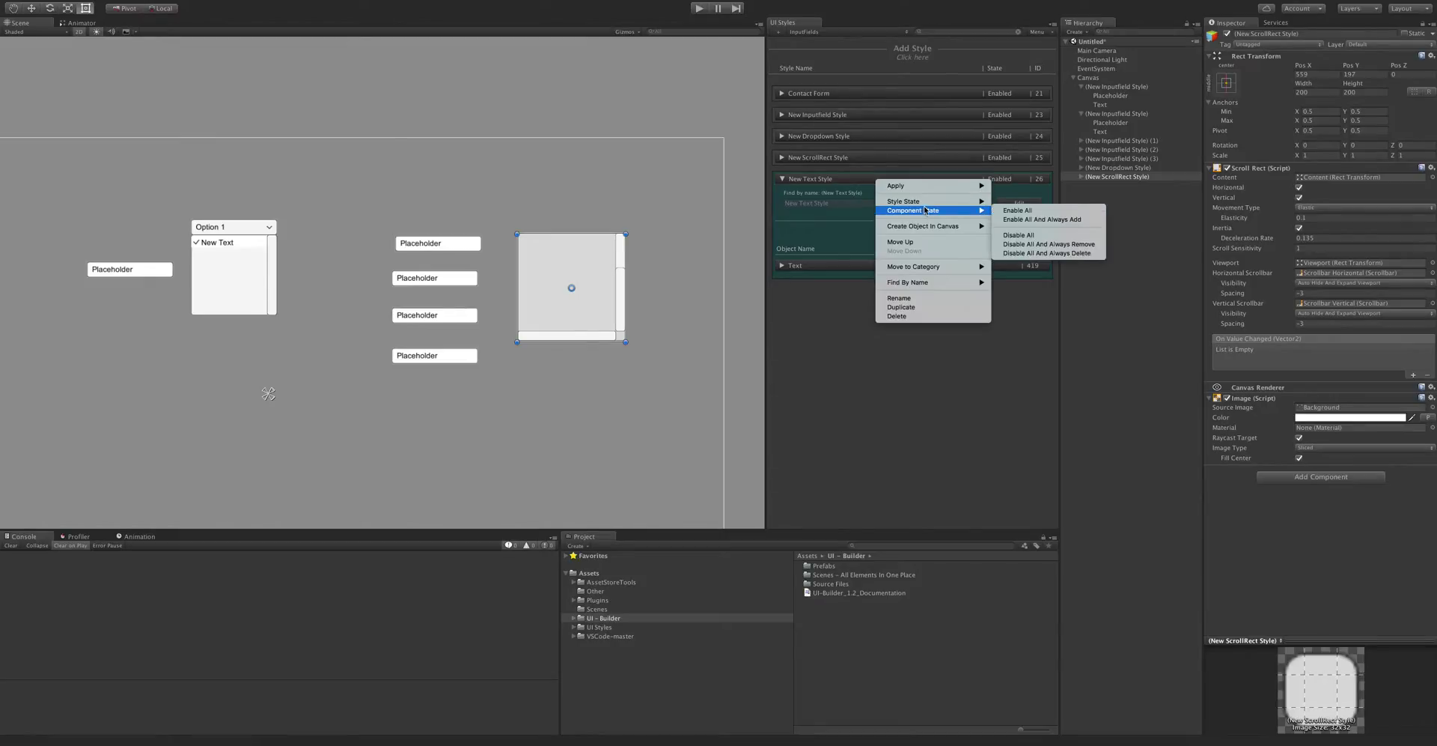
mouse_move(973, 226)
left_click(1019, 242)
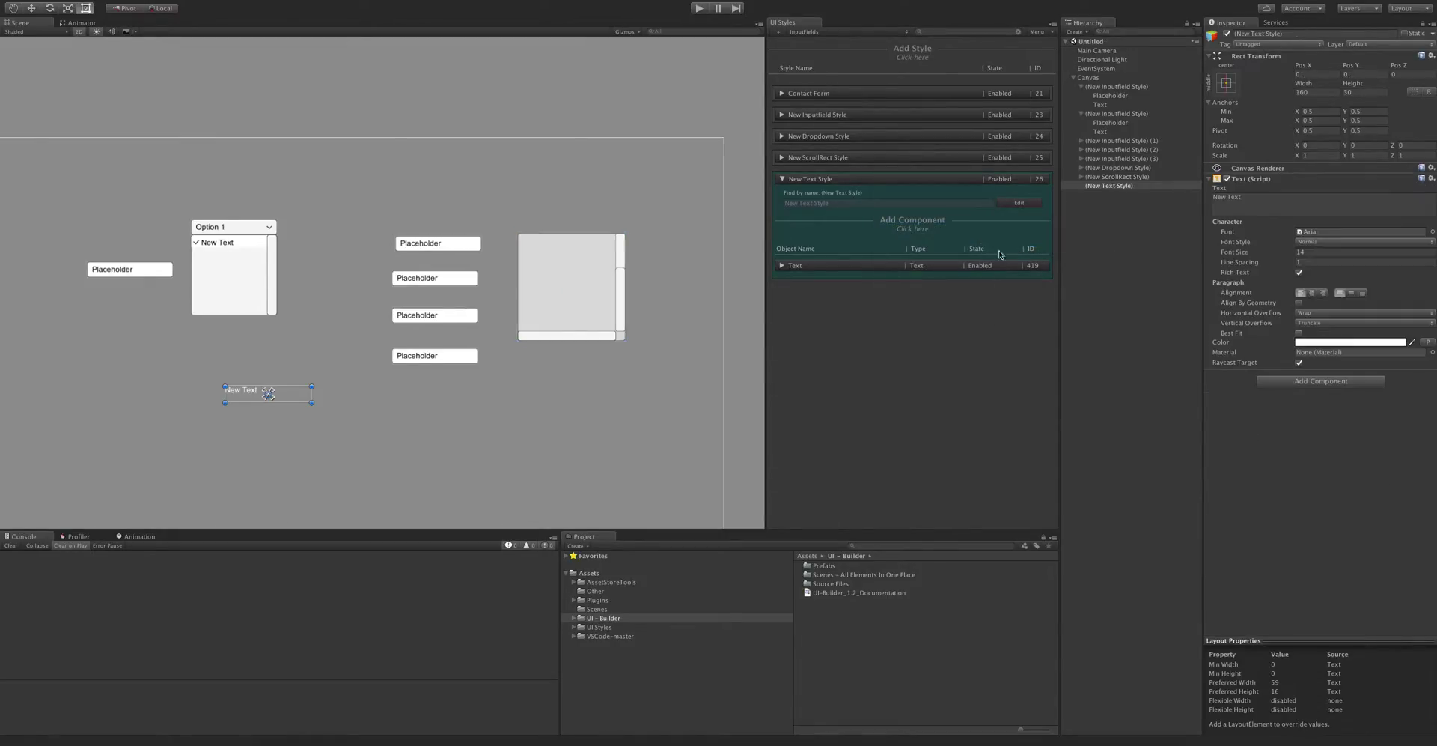
left_click_drag(299, 401, 470, 427)
scroll(464, 417, "up", 5)
scroll(425, 424, "down", 3)
scroll(425, 424, "down", 2)
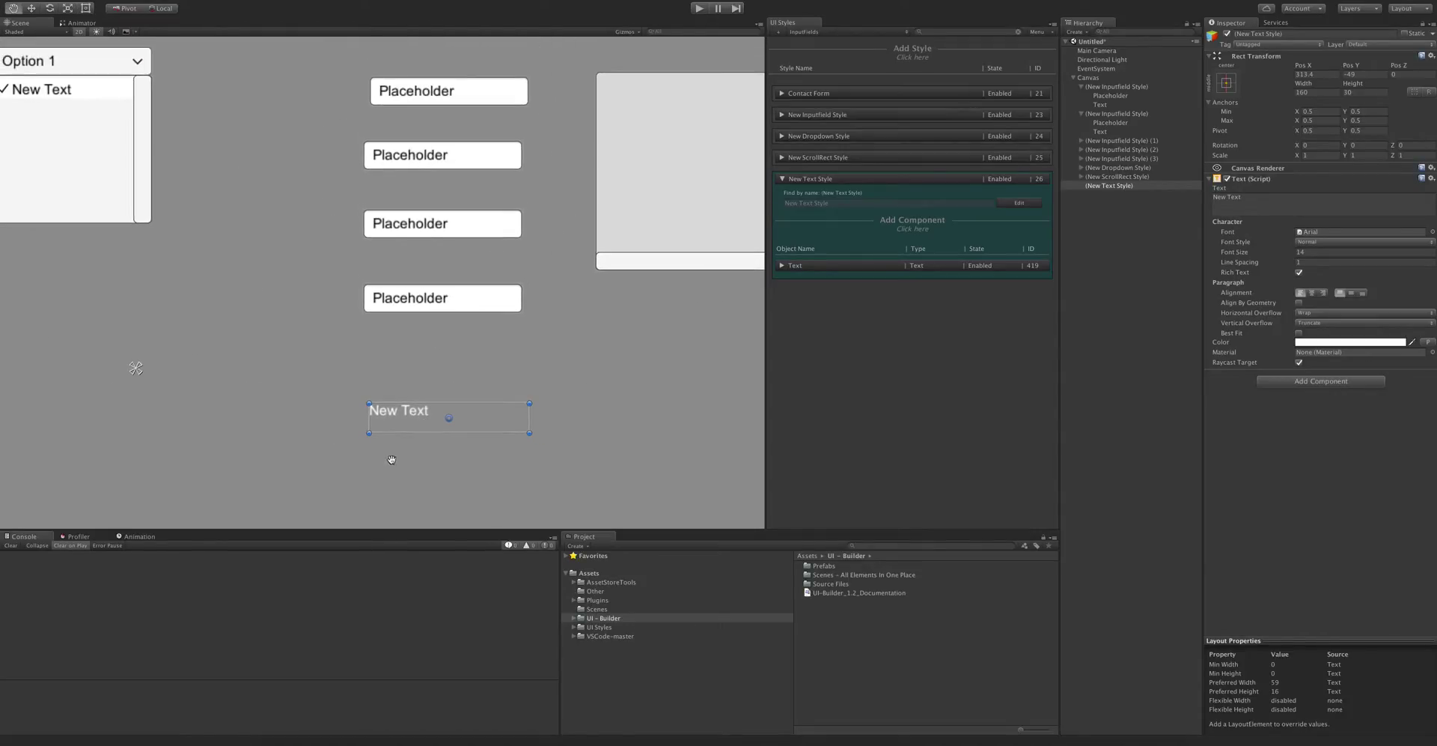
key("t")
scroll(485, 410, "up", 1)
left_click_drag(506, 395, 497, 472)
key("ctrl+z")
scroll(590, 378, "down", 3)
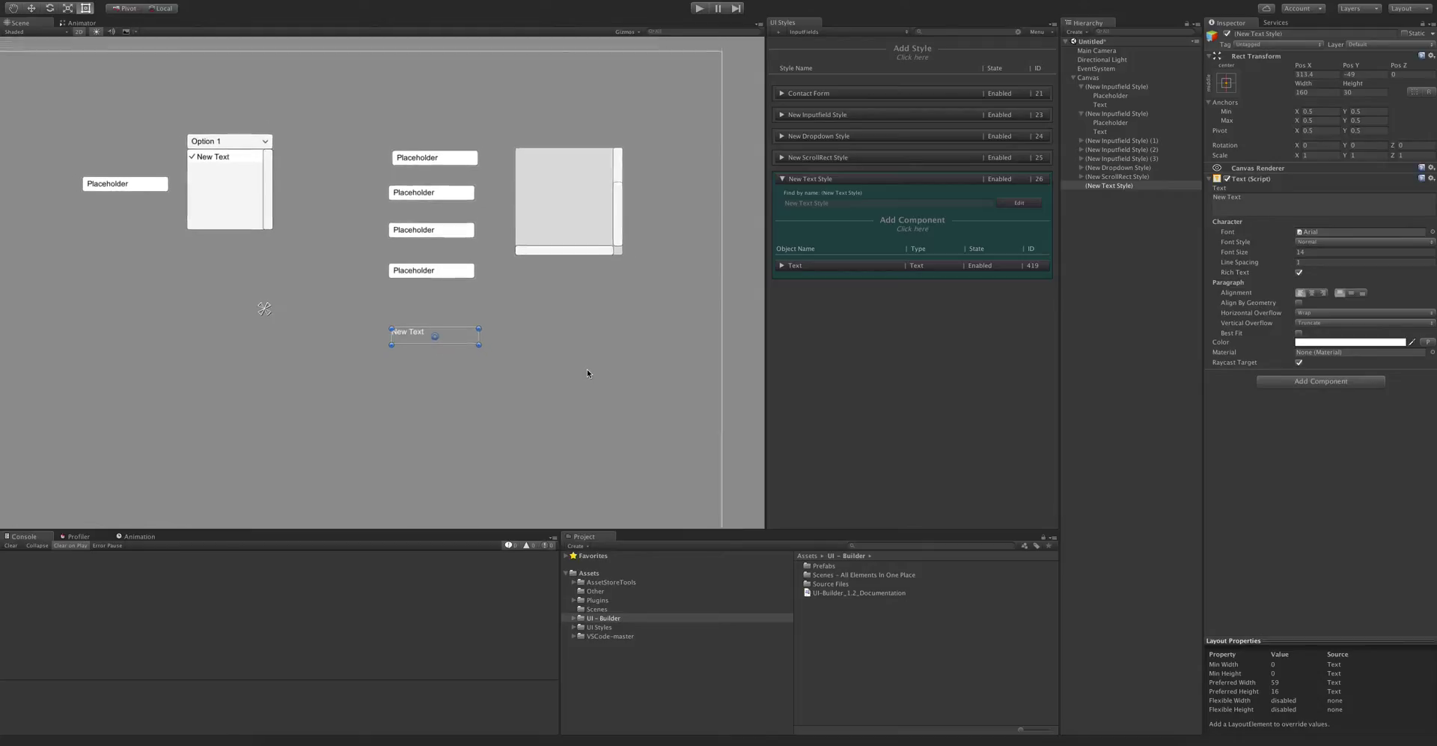
middle_click_drag(647, 361, 575, 363)
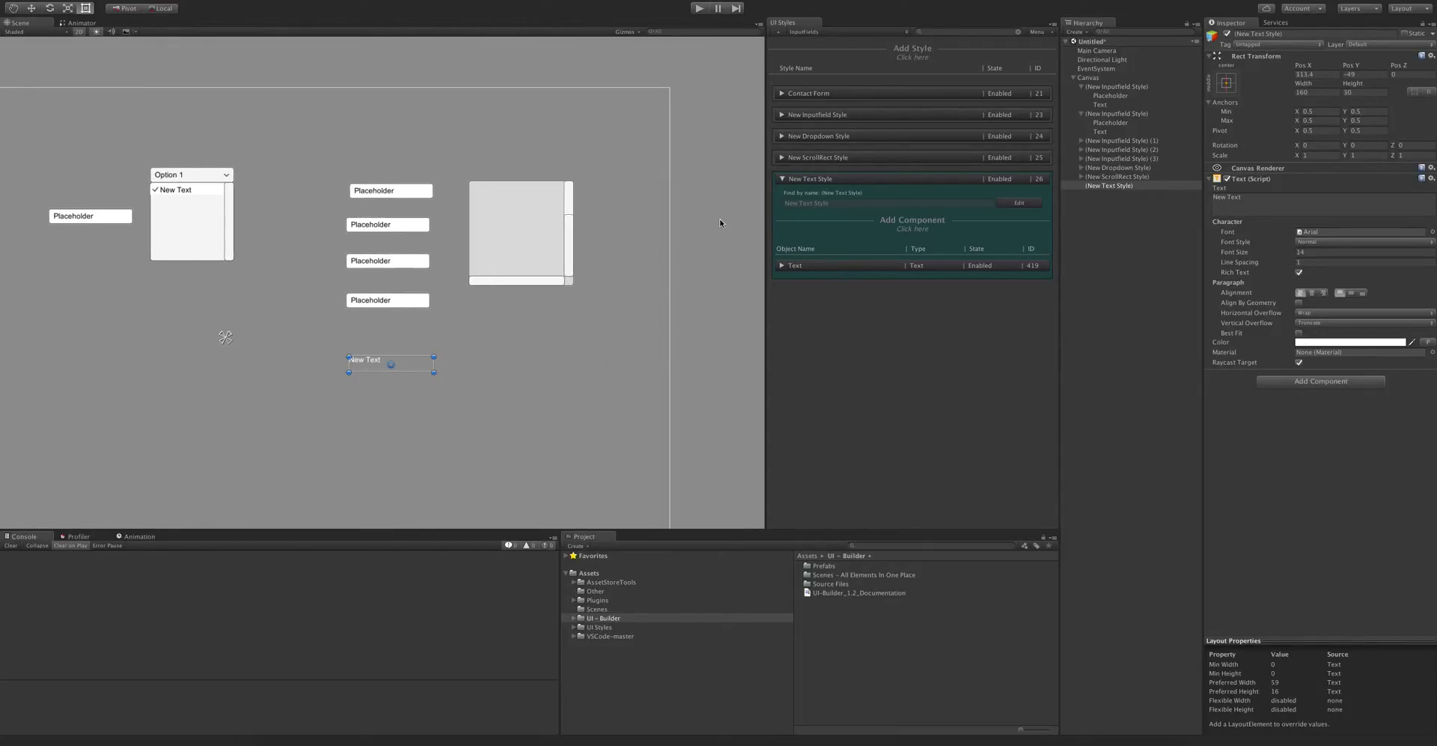
Delete the New Text Style and confirm the warning.
right_click(882, 193)
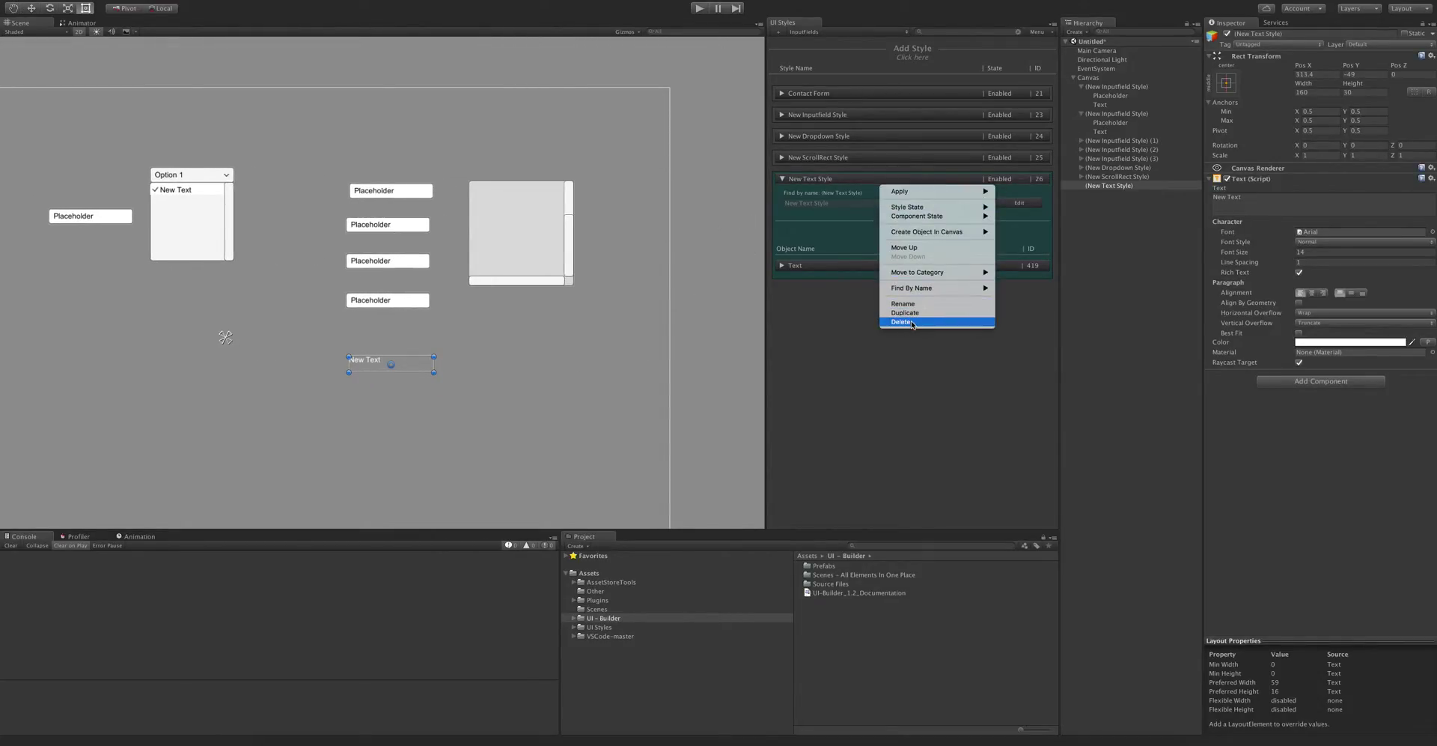
left_click(982, 322)
left_click(795, 221)
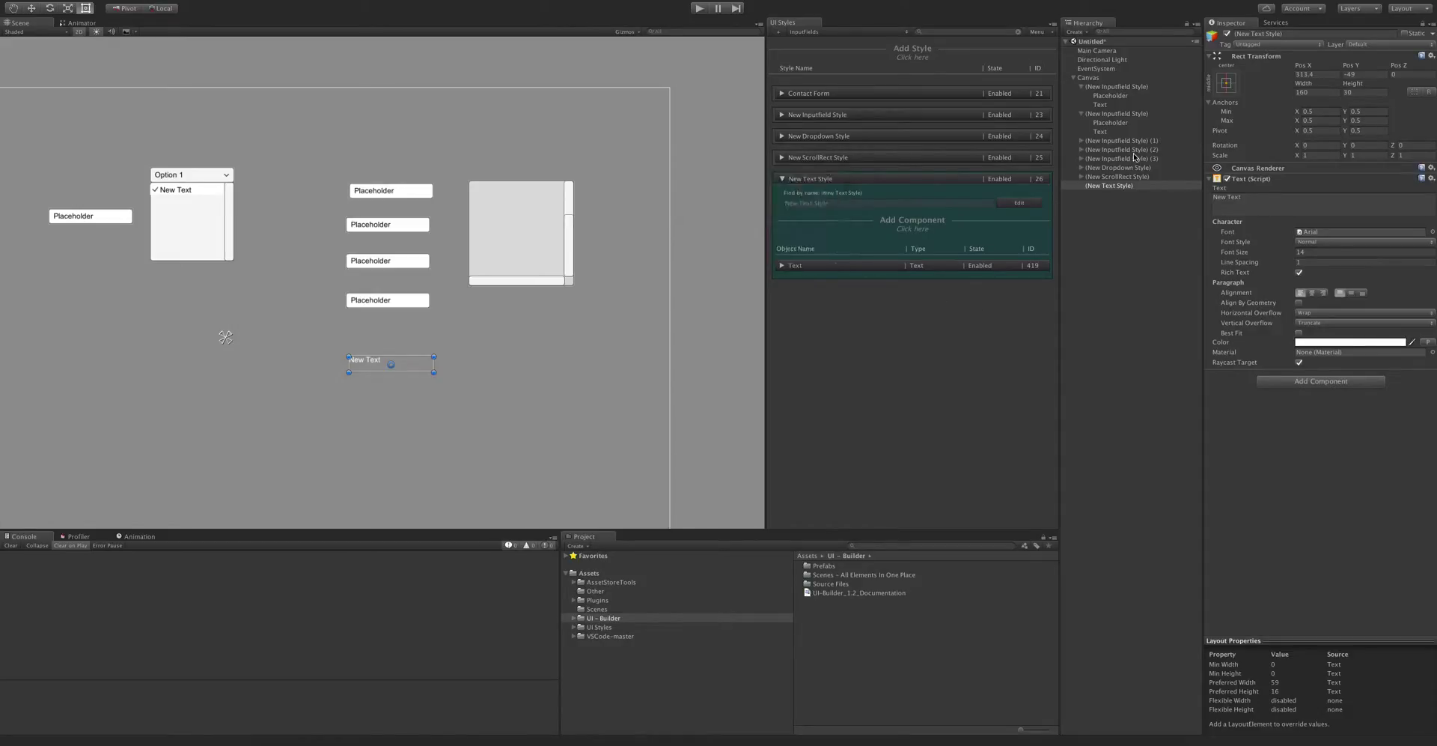
Delete the Canvas with its objects, then delete the New ScrollRect Style.
left_click(1113, 83)
key("Delete")
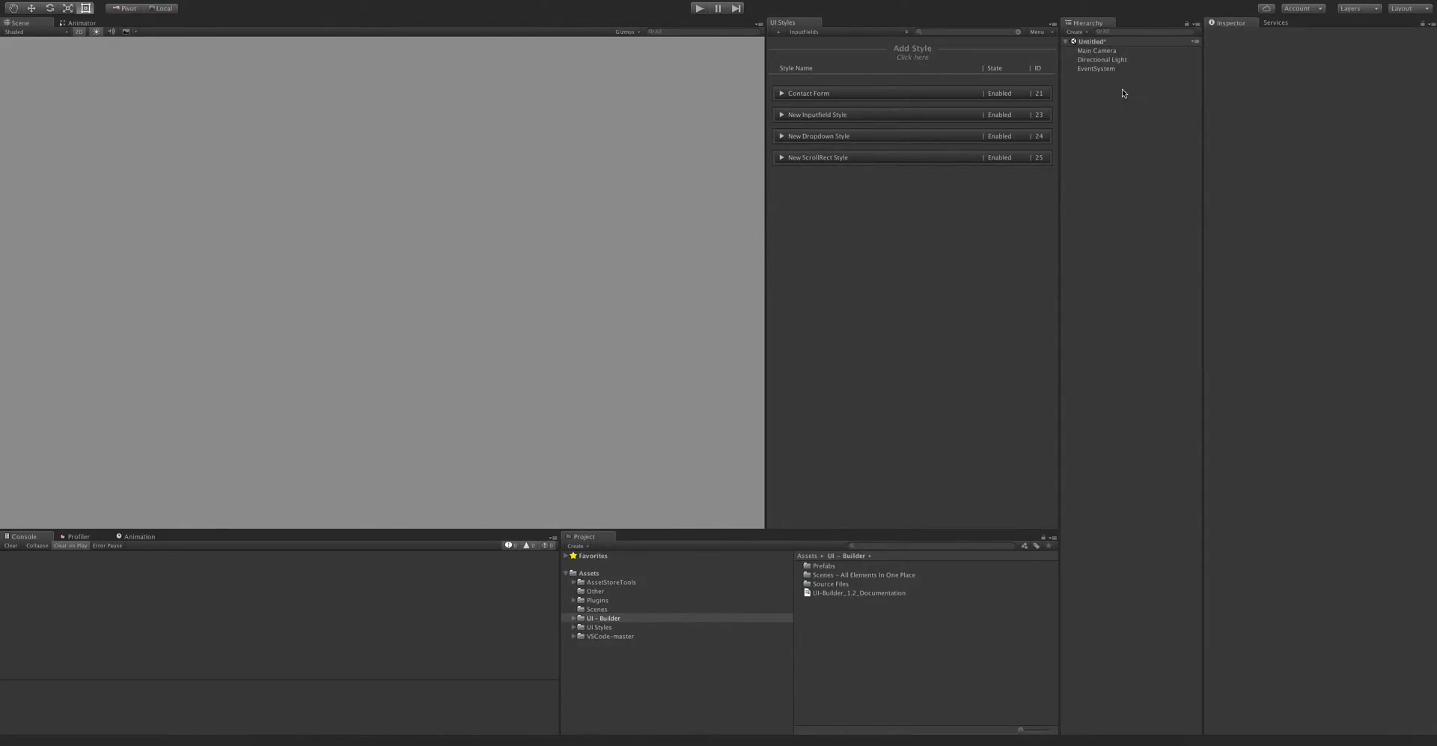
right_click(860, 161)
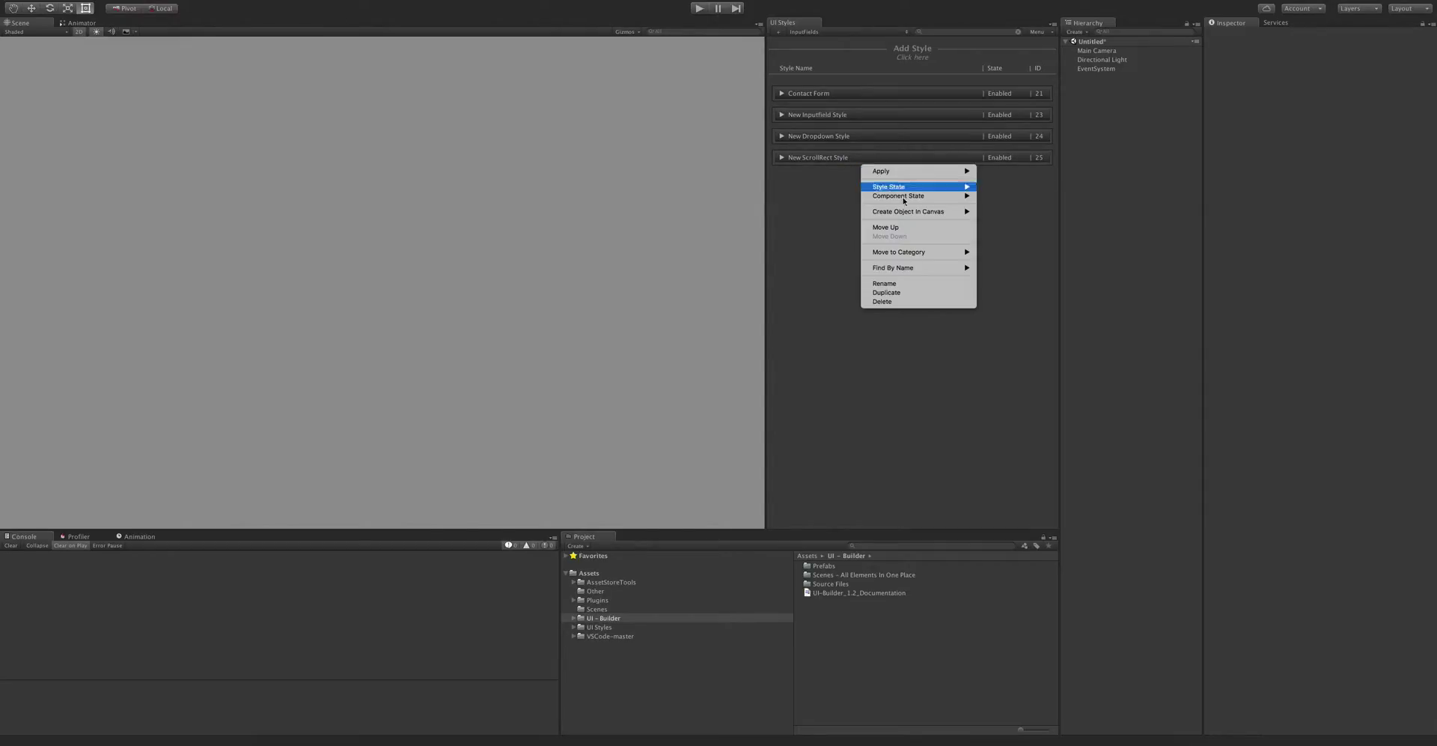
left_click(882, 299)
left_click(805, 227)
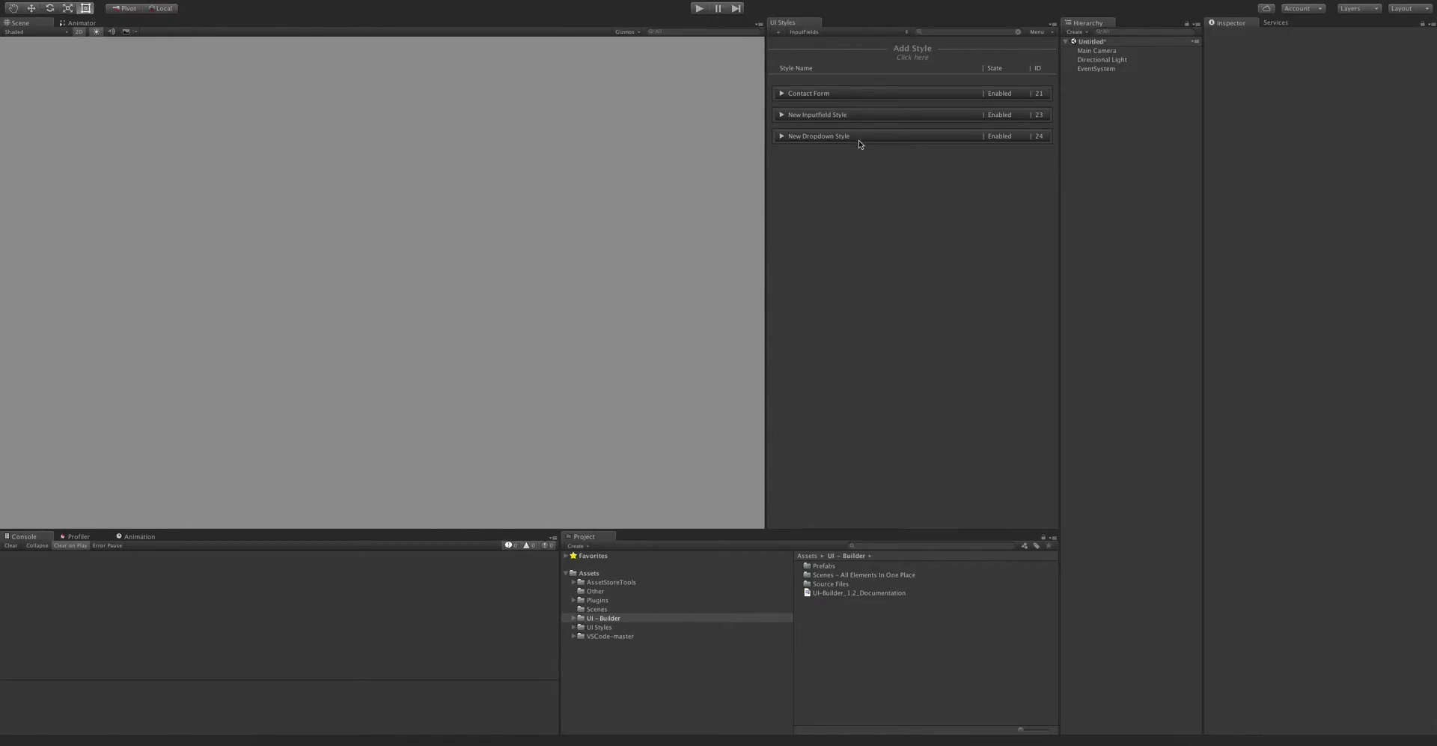
Delete the New Dropdown Style and confirm the warning.
right_click(860, 137)
left_click(889, 276)
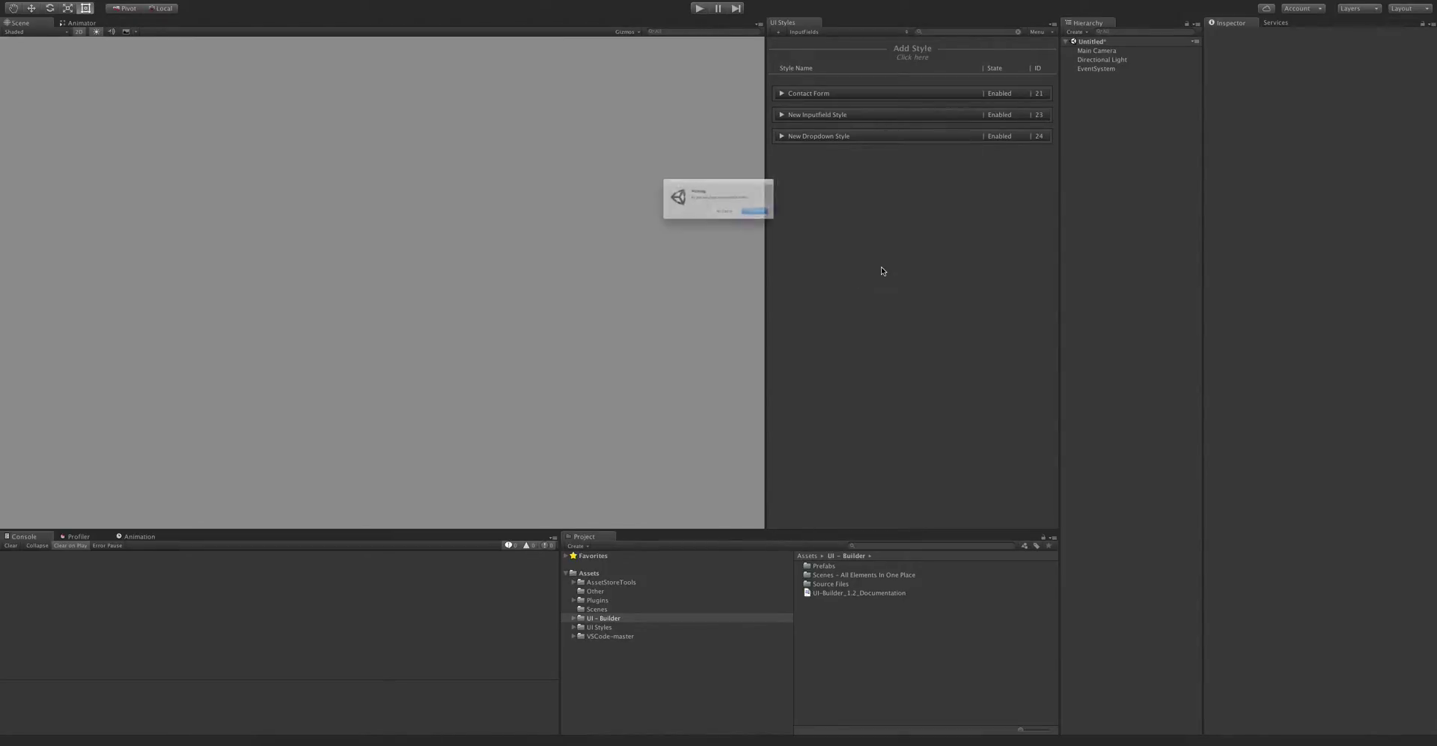
left_click(821, 227)
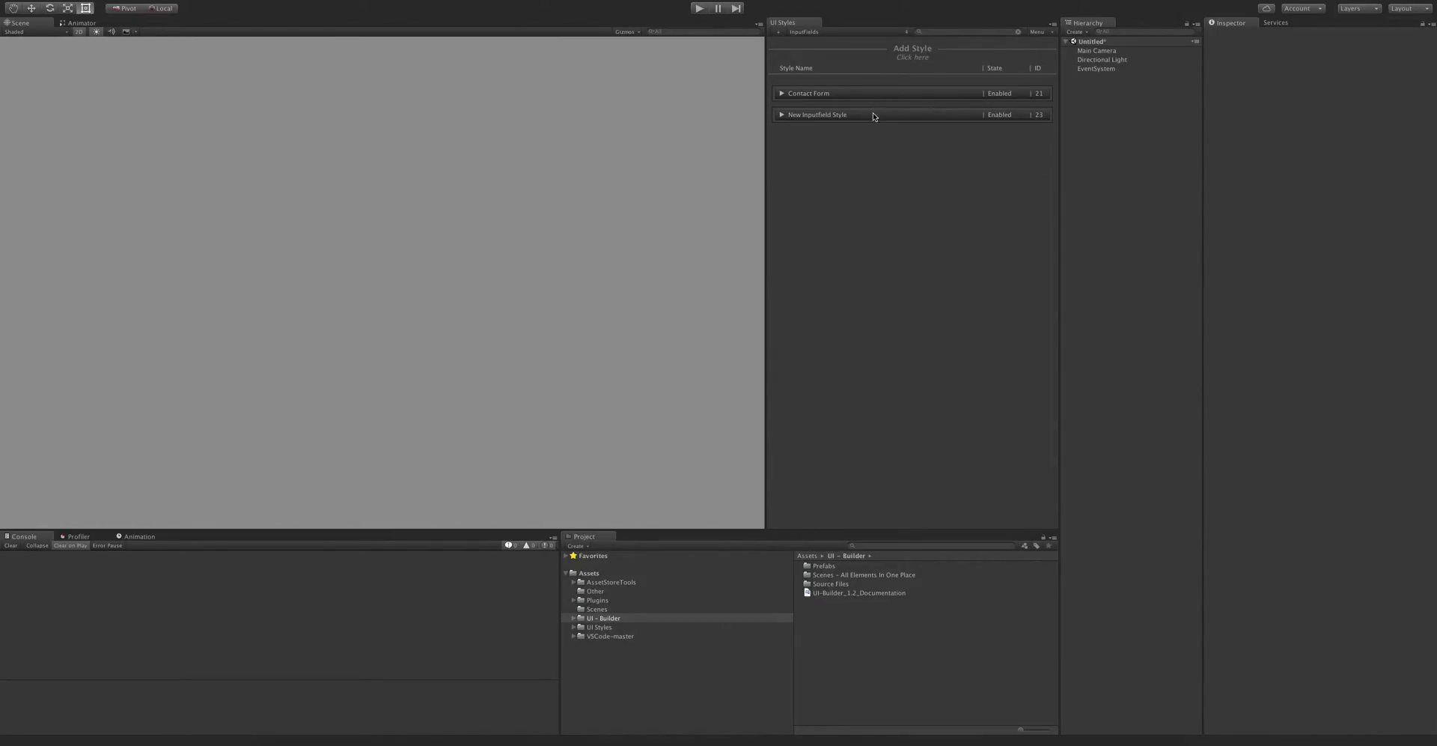
Add a new UI Canvas to the scene and name it Canvas 1.
right_click(873, 113)
mouse_move(944, 165)
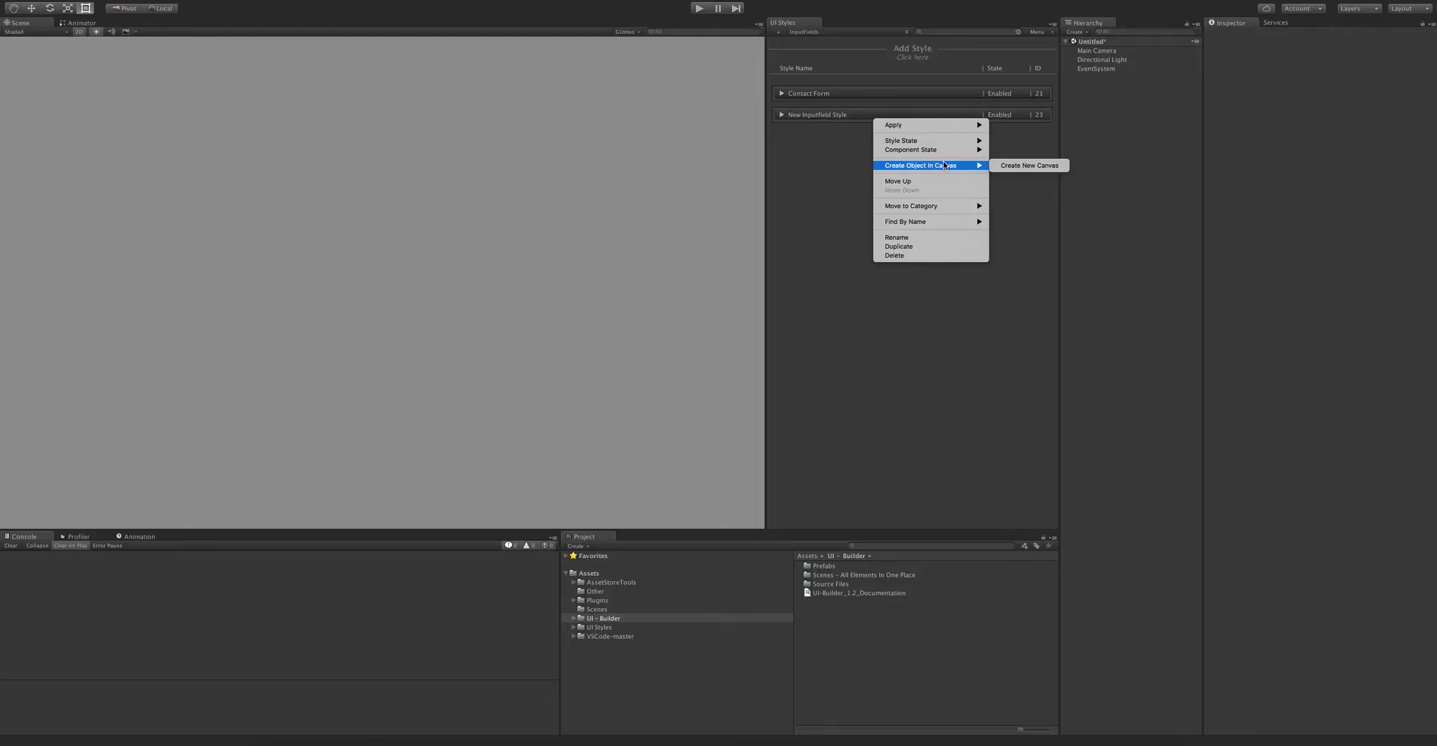
left_click(1021, 167)
left_click(1075, 31)
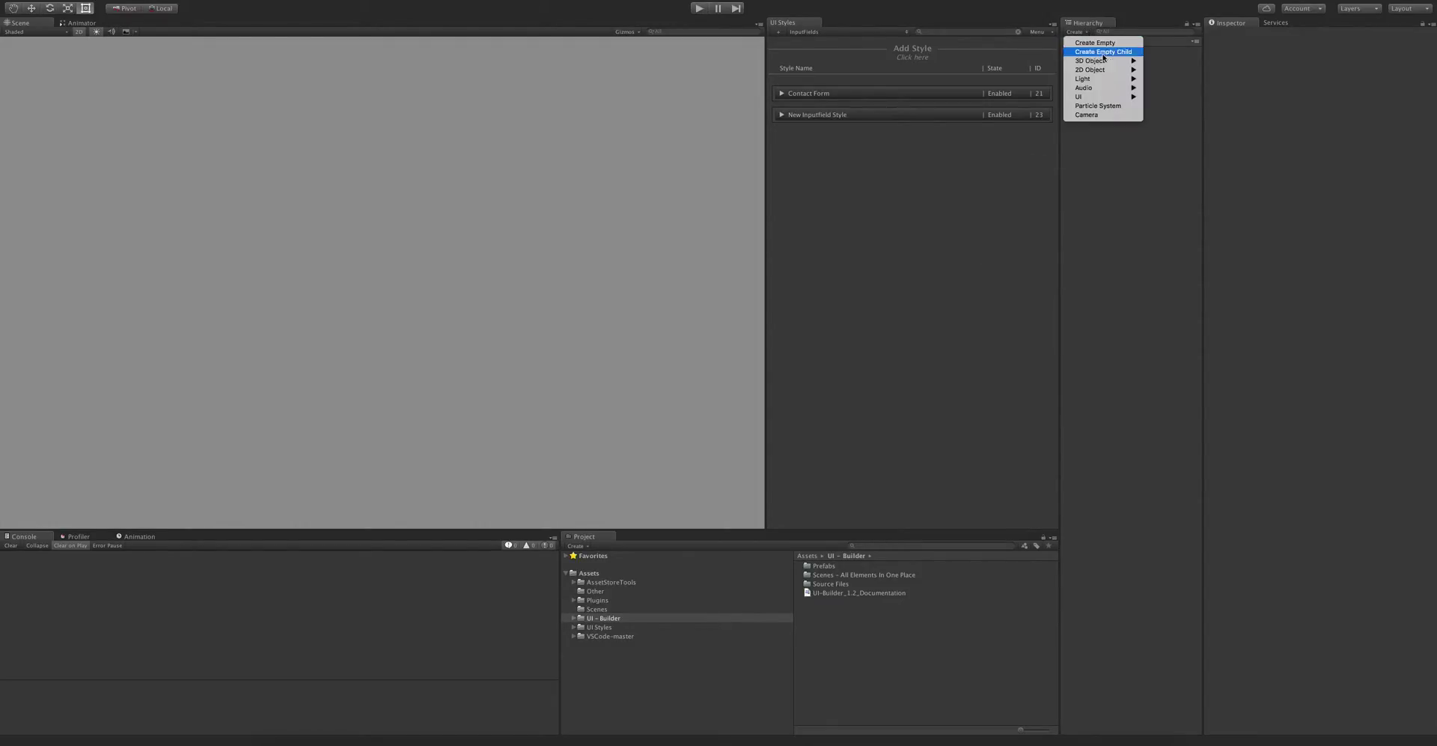
mouse_move(1096, 98)
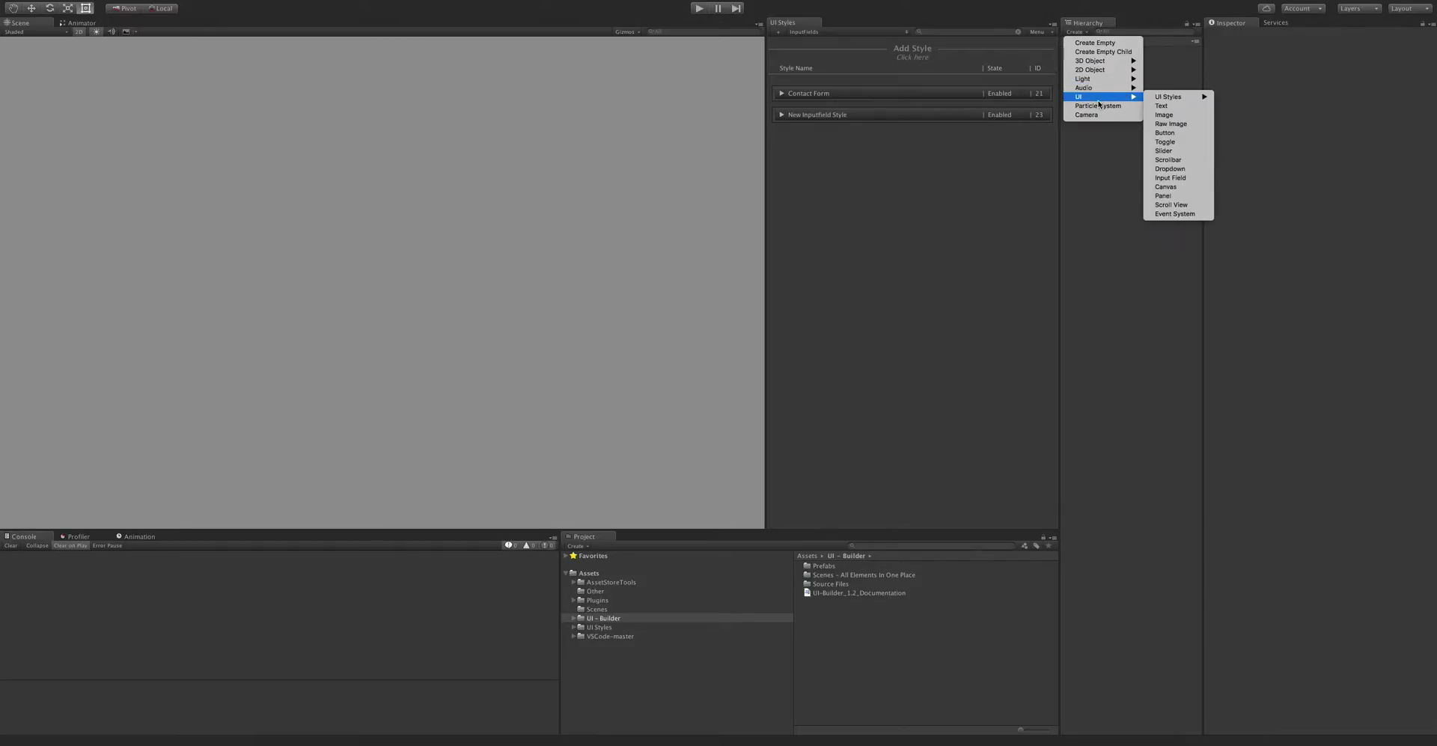
left_click(1170, 189)
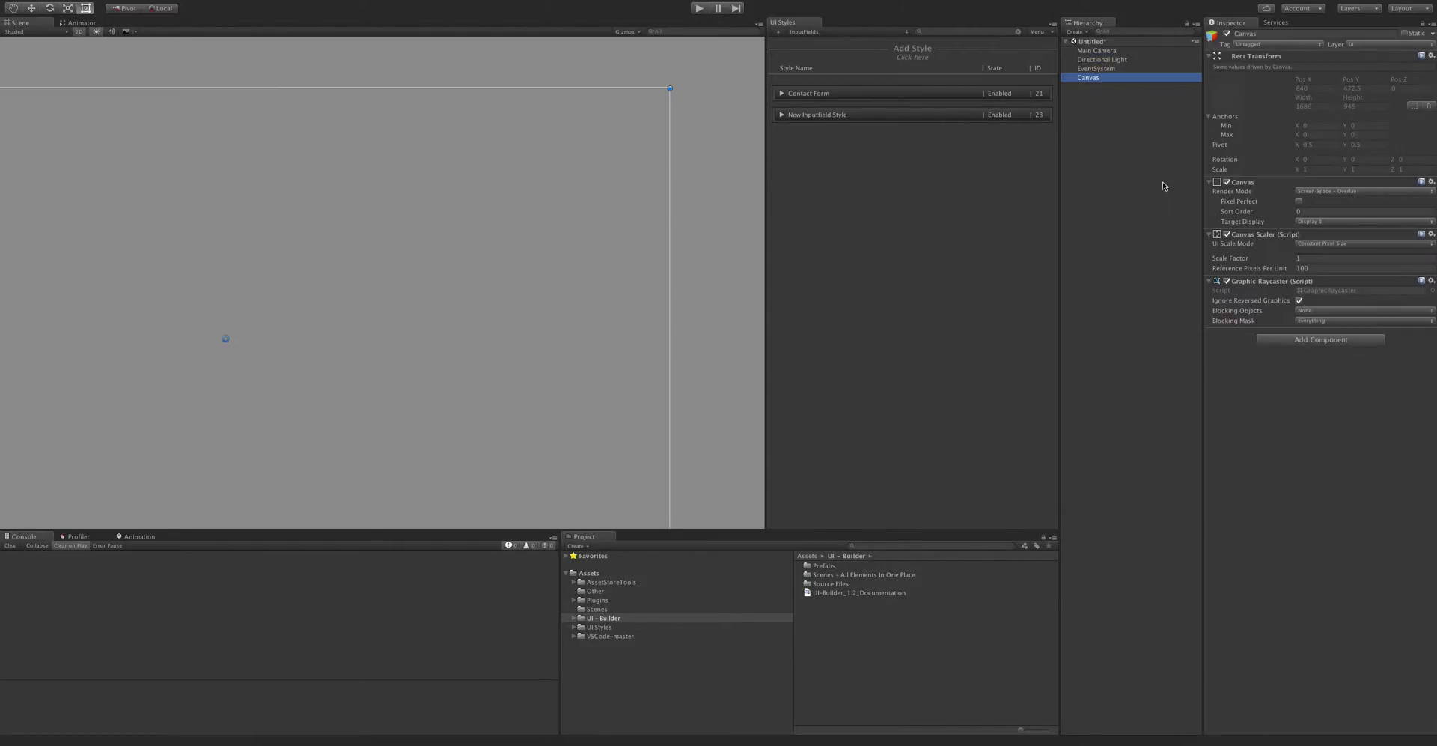
key("Right")
type("1")
key("Return")
Duplicate Canvas 1 and rename the copy Canvas 2.
key("ctrl+d")
key("F2")
key("Right")
key("BackSpace")
key("BackSpace")
type("2")
key("Return")
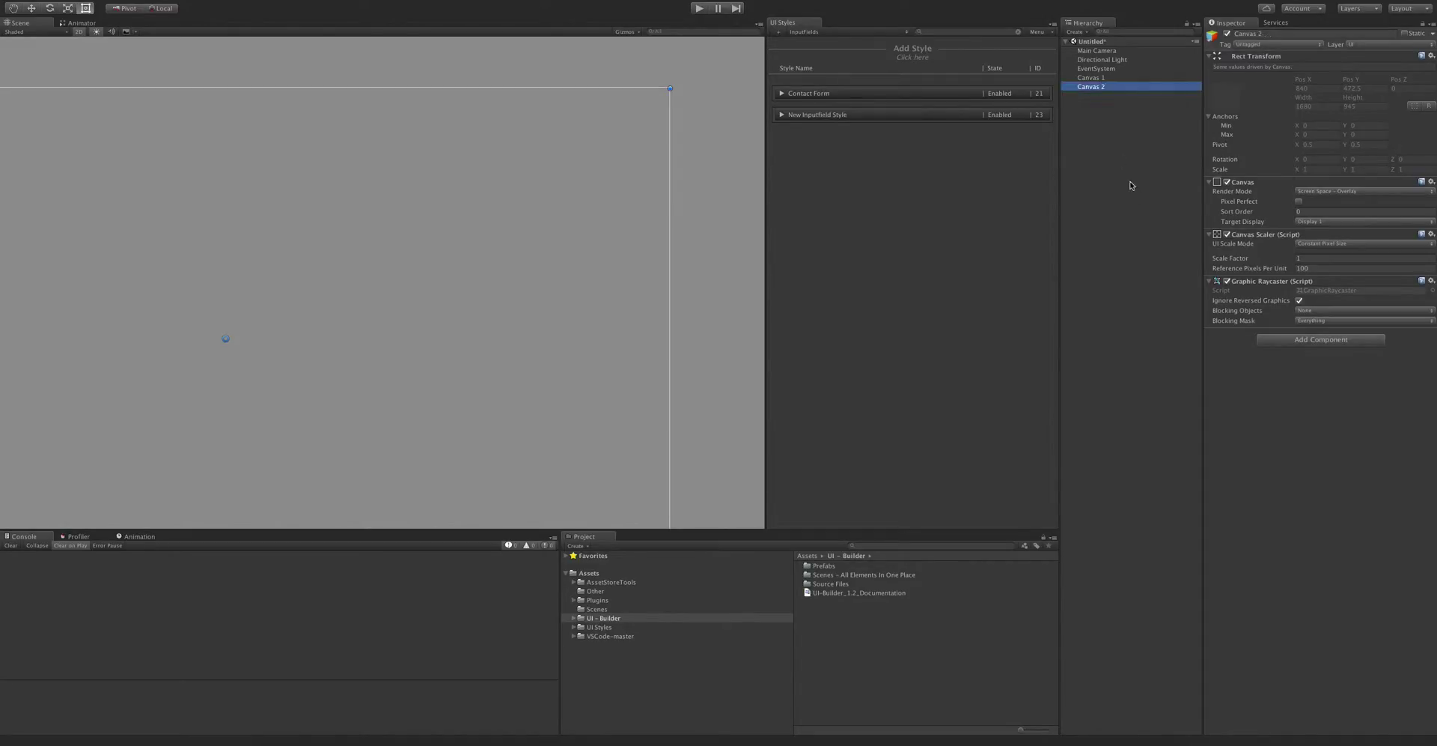
Create an input field from New Inputfield Style inside Canvas 1.
right_click(851, 94)
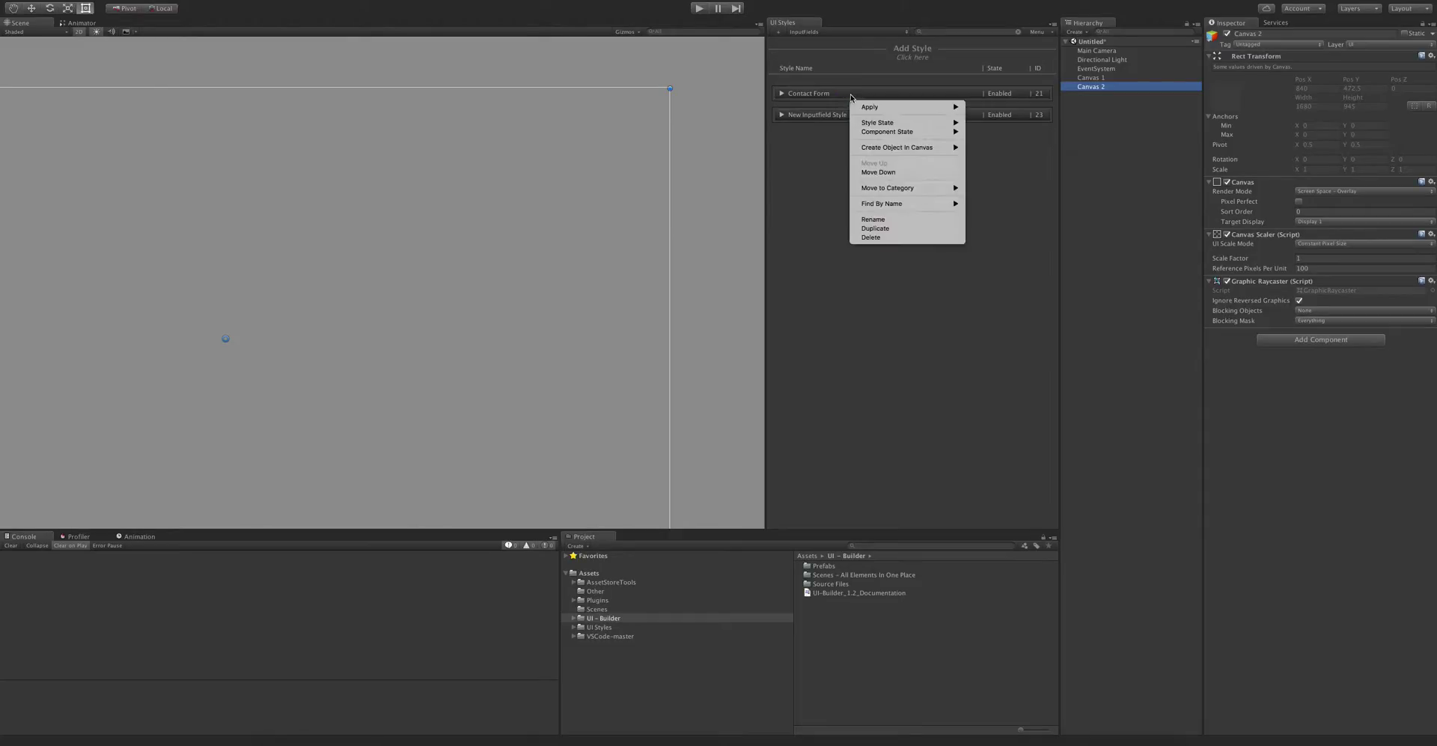
mouse_move(891, 147)
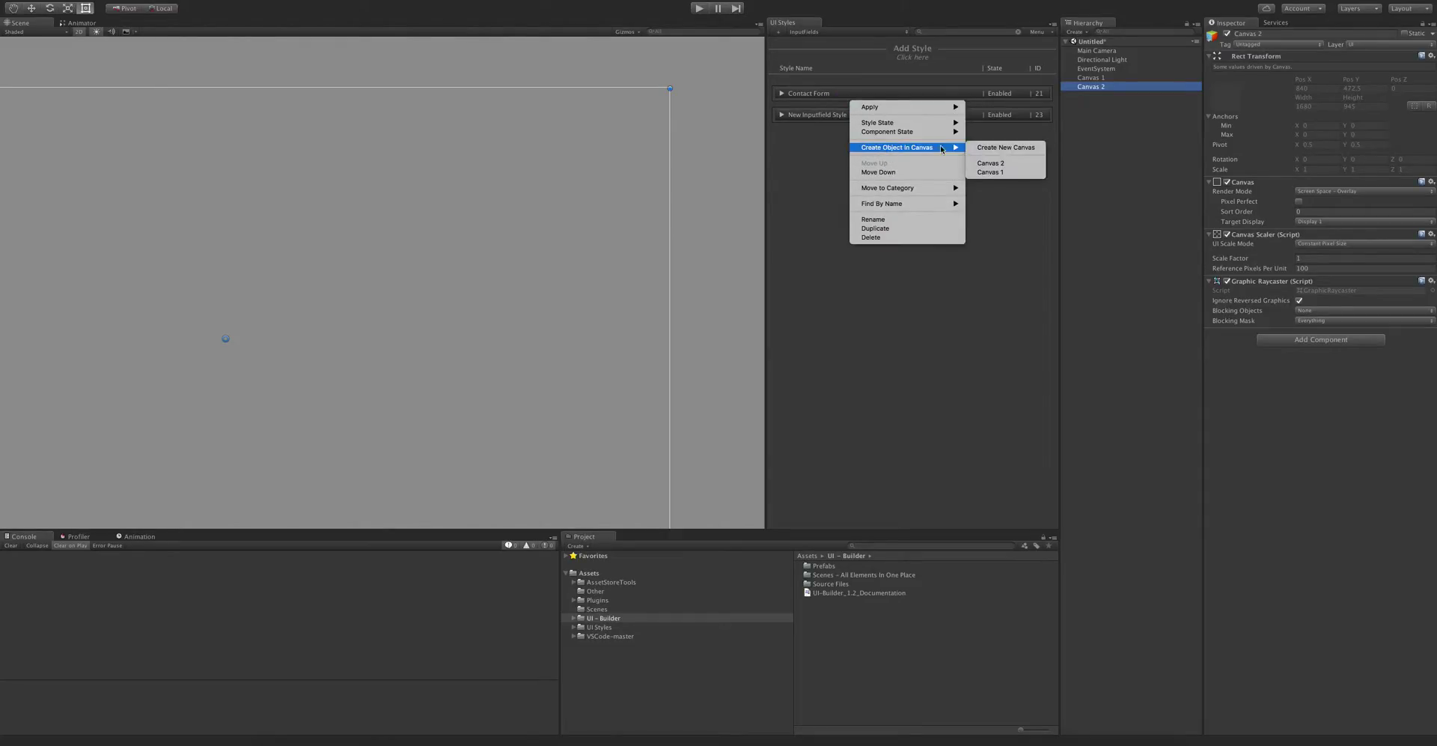
left_click(1006, 174)
right_click(904, 115)
mouse_move(973, 164)
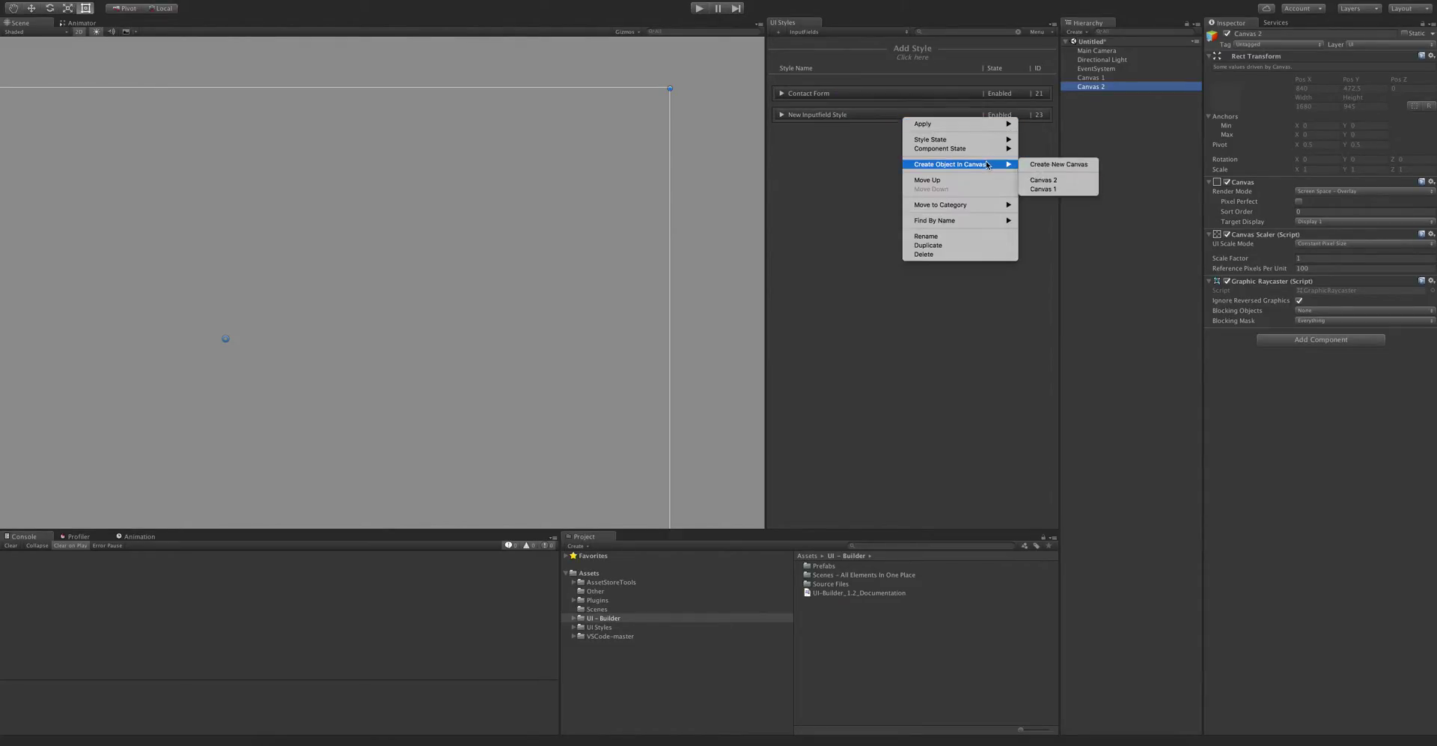
left_click(1064, 189)
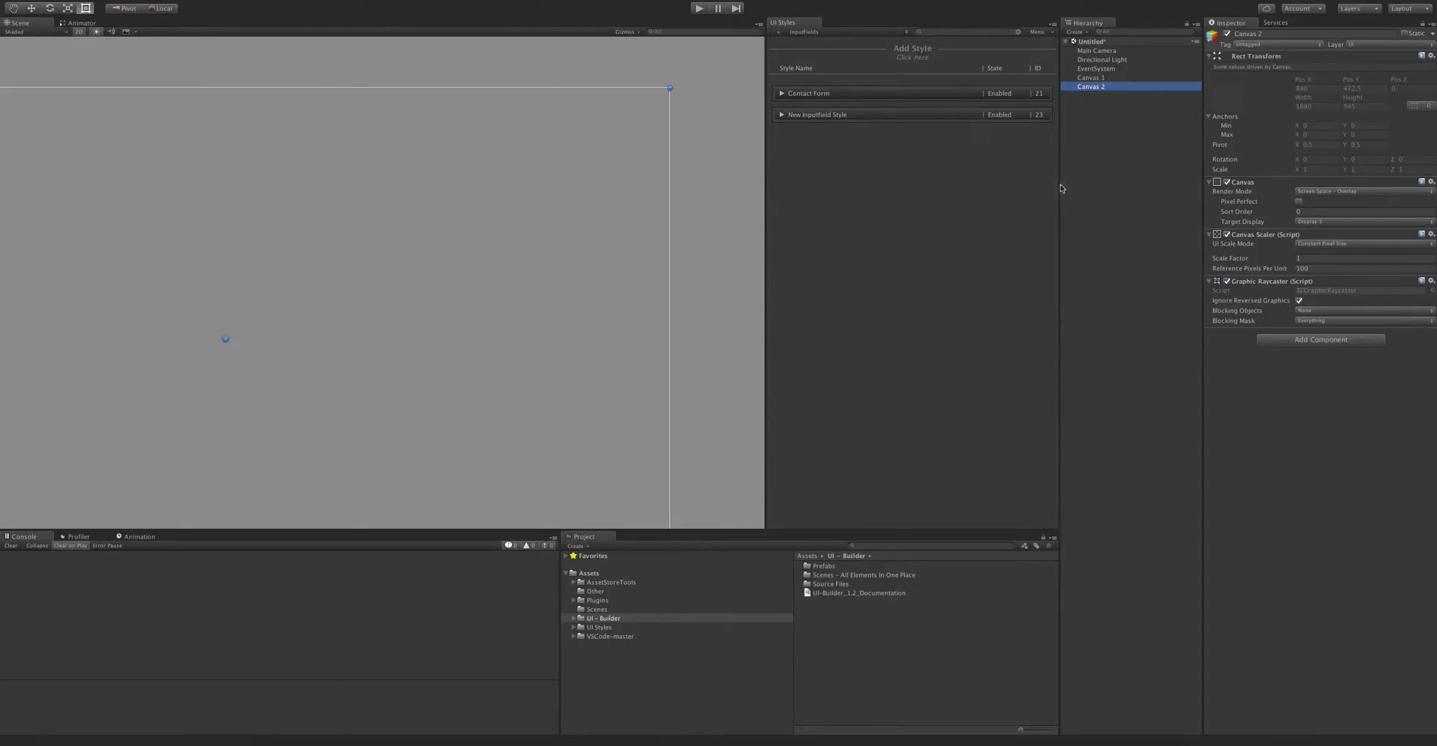
Move the input field up and left on Canvas 1 and duplicate it into a stacked column of five.
key("f")
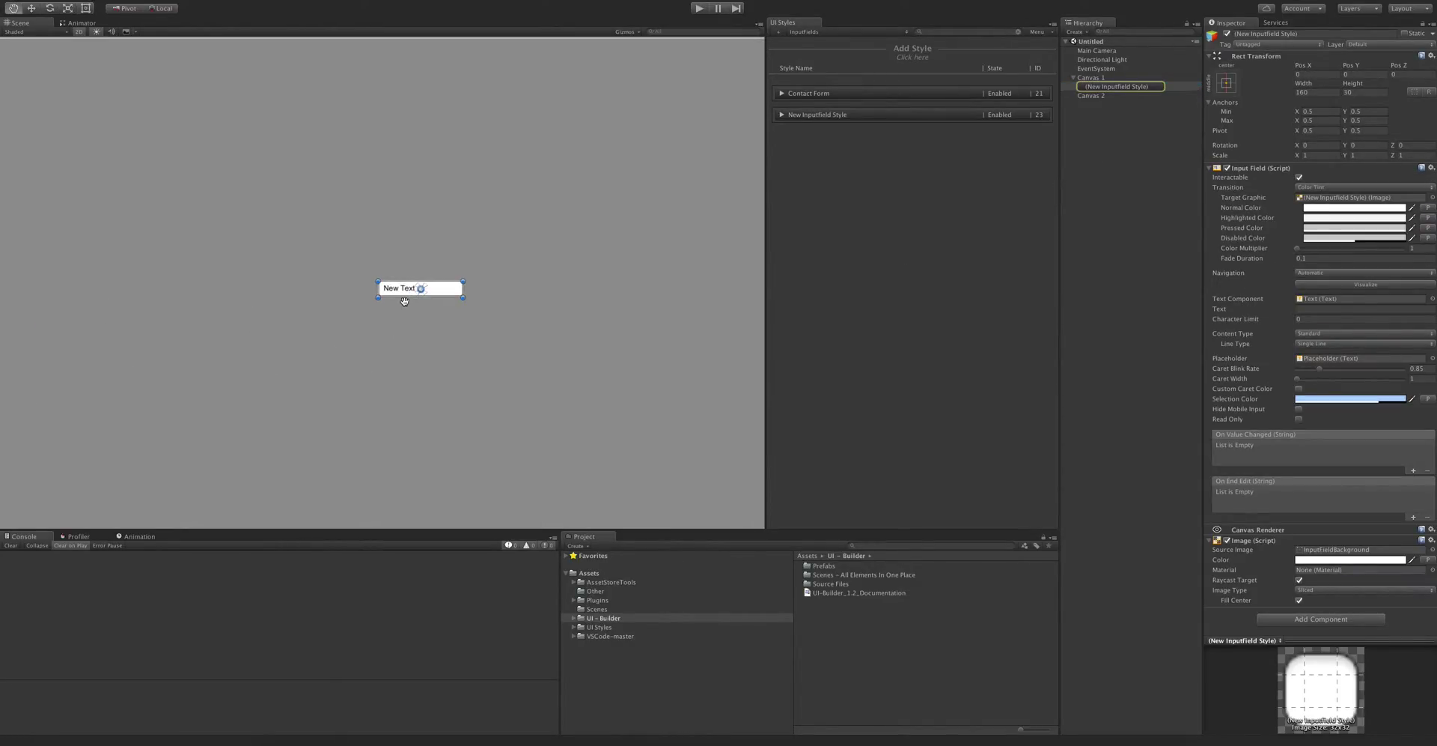
left_click(815, 115)
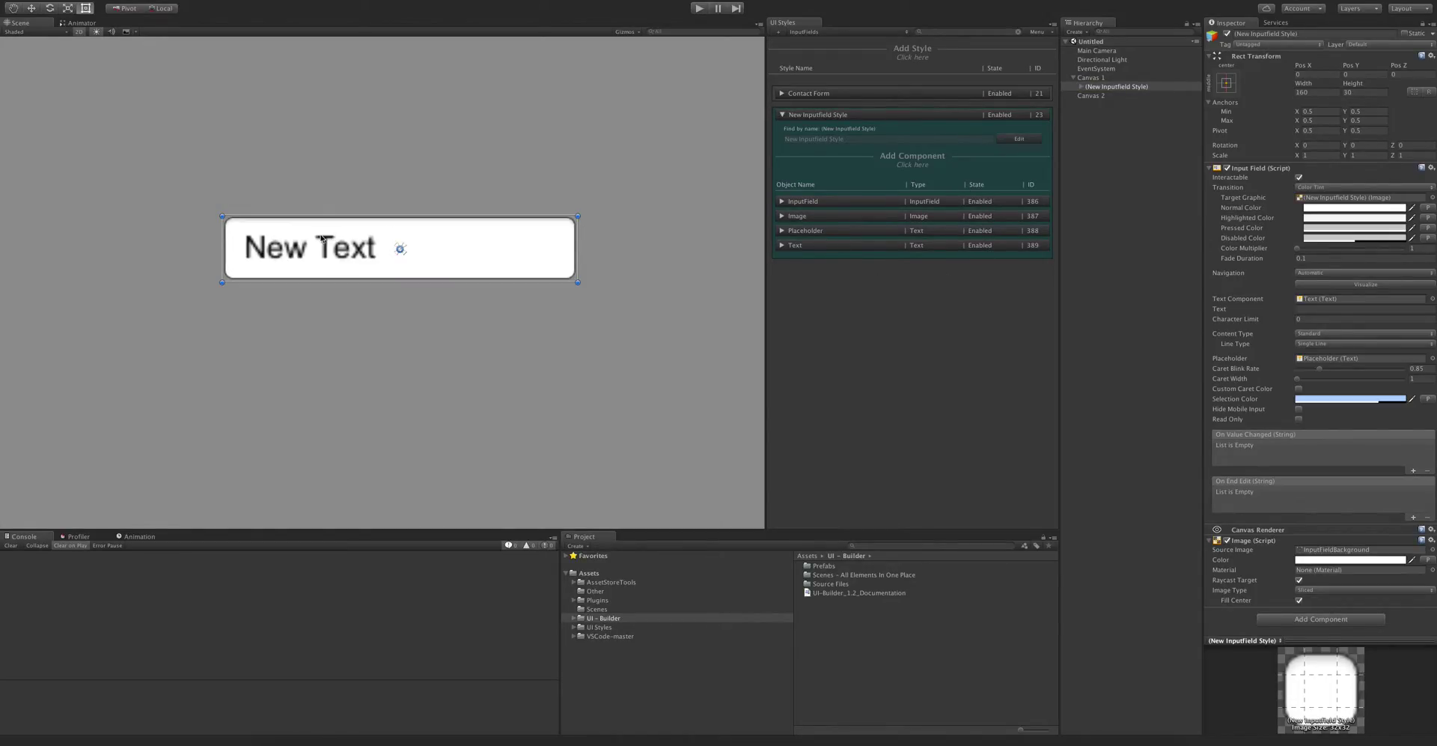
scroll(497, 347, "down", 2)
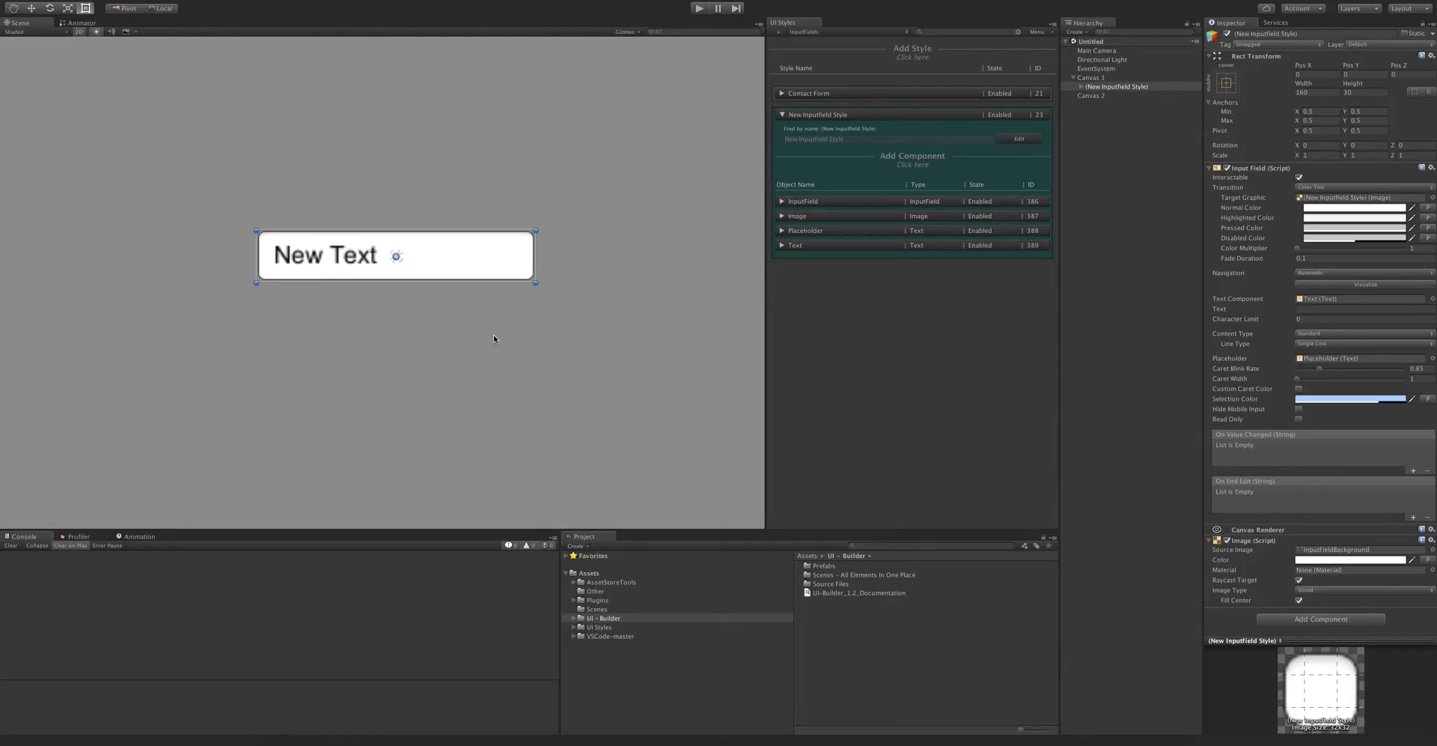
left_click_drag(420, 250, 389, 468)
key("ctrl+d")
key("ctrl+d")
key("ctrl+d")
key("ctrl+d")
left_click(658, 452)
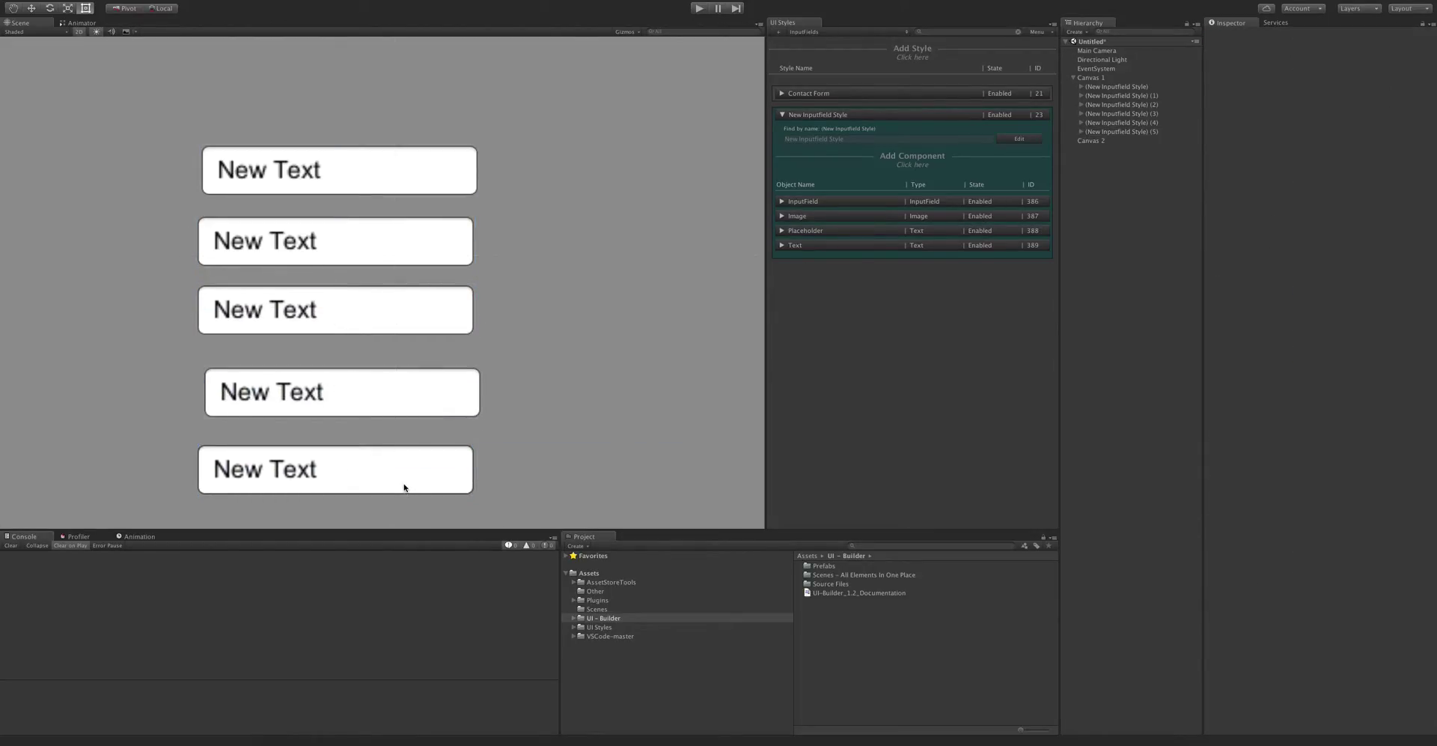
middle_click_drag(359, 376, 440, 369)
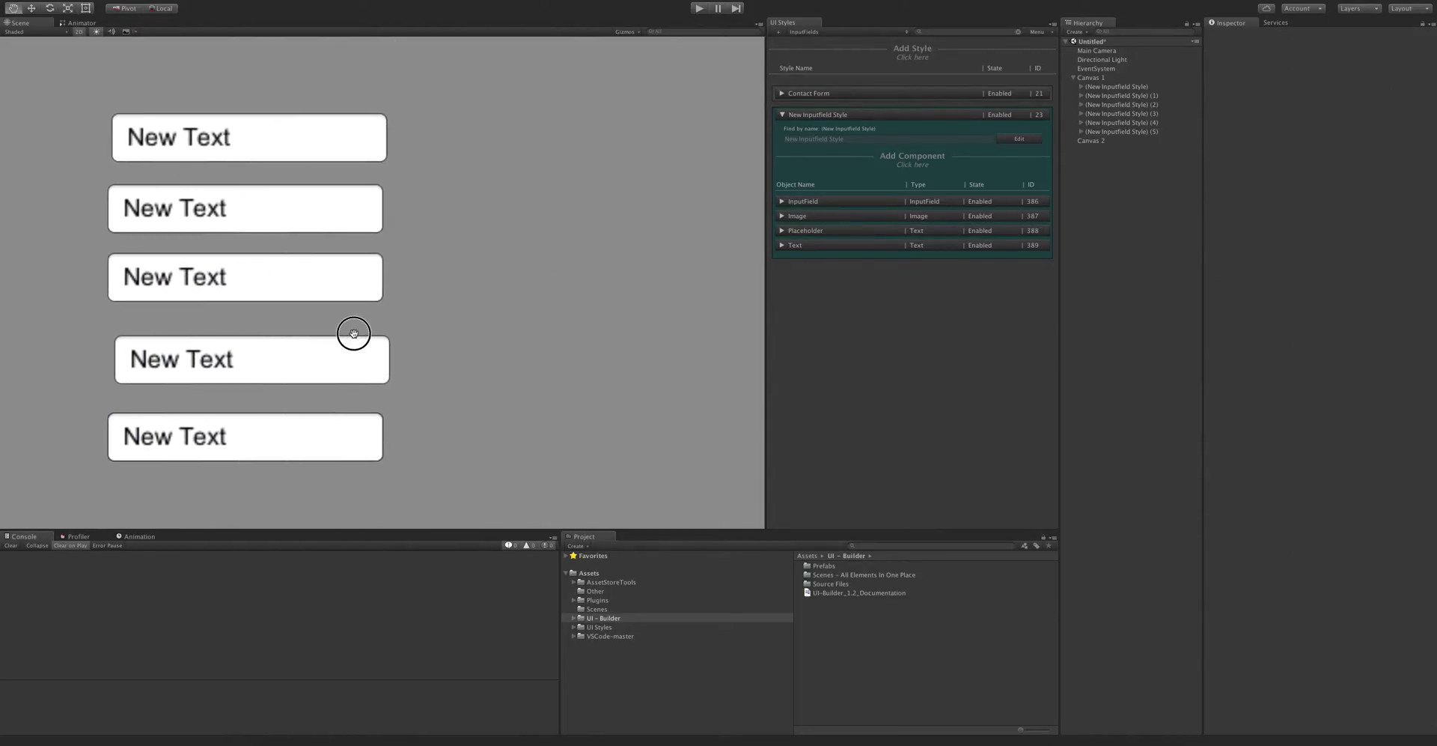
middle_click_drag(354, 333, 366, 334)
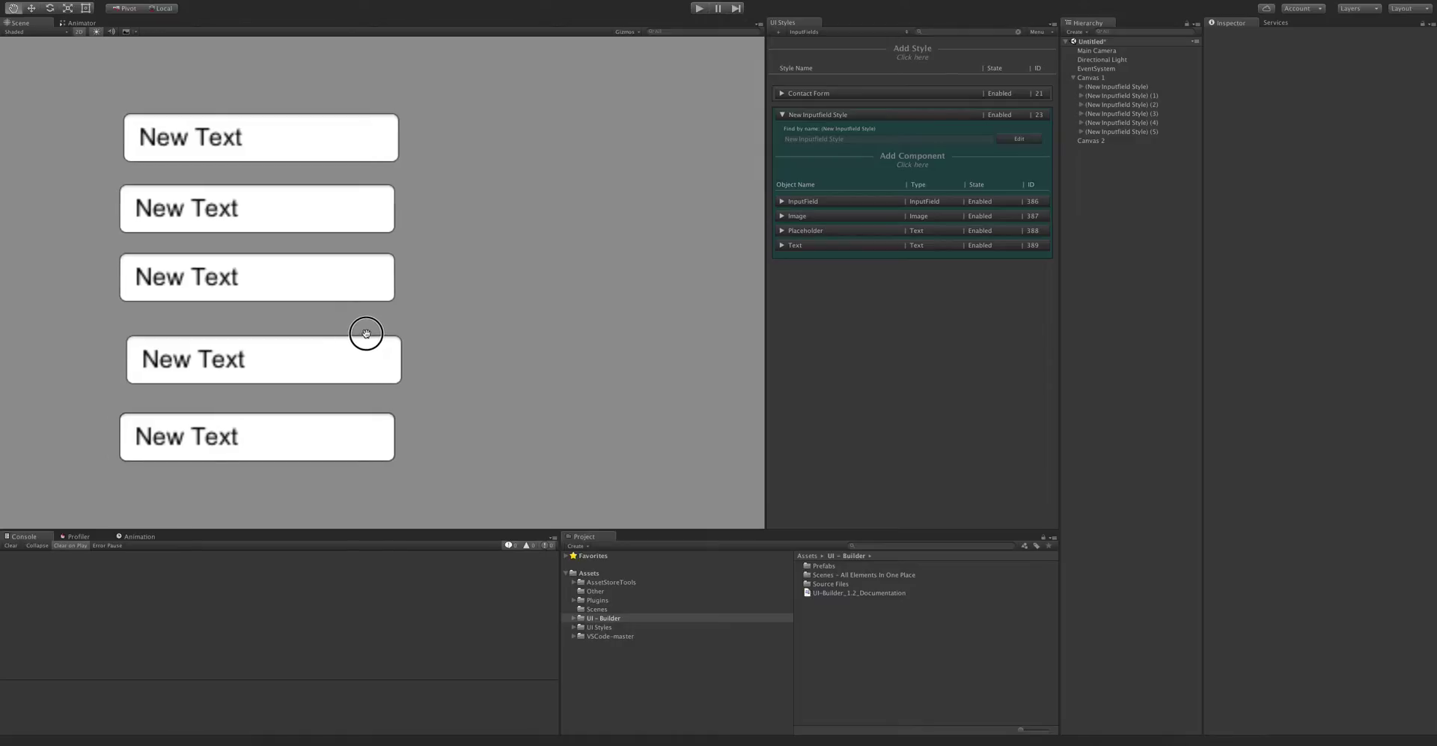
Try the style's Placeholder component states, first Always Remove, then plain Disabled.
left_click(801, 232)
left_click(806, 232)
right_click(953, 232)
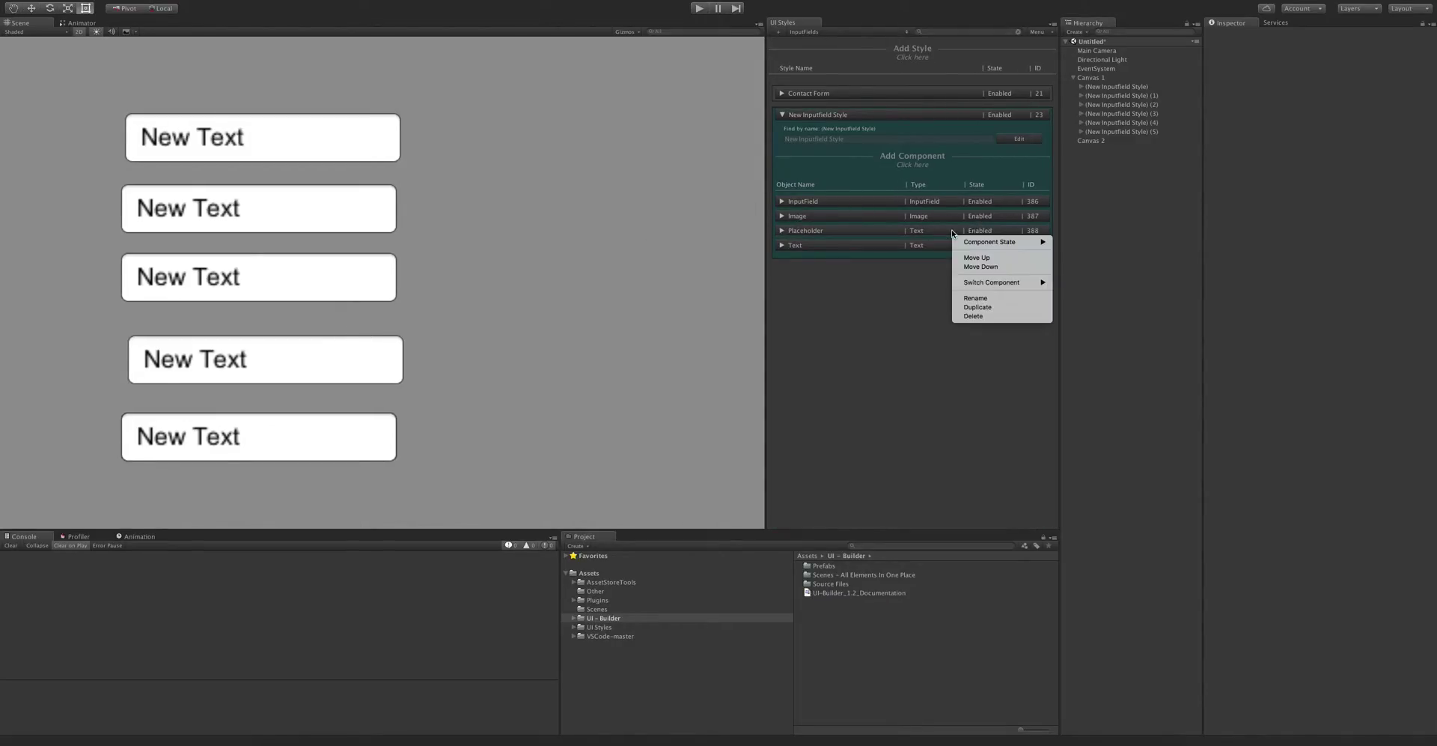
mouse_move(975, 247)
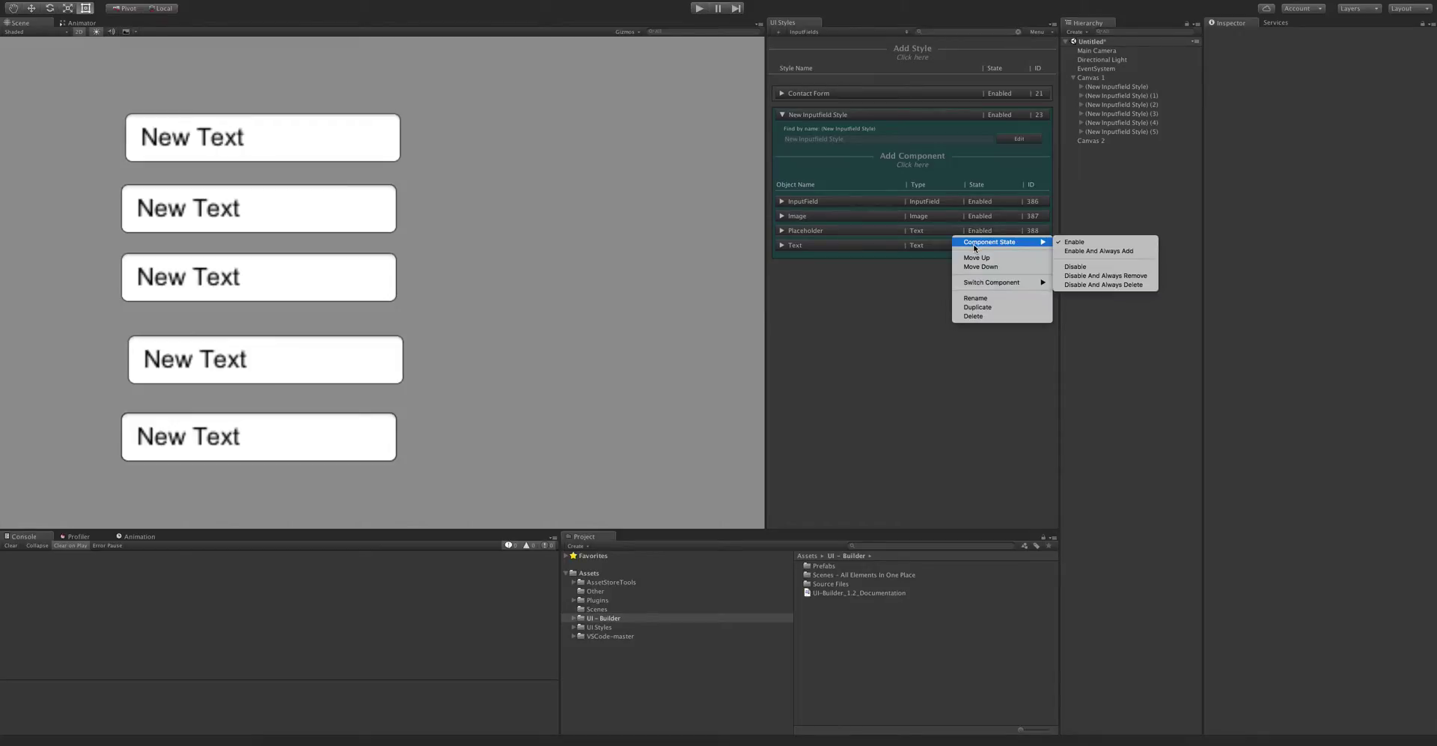
left_click(978, 224)
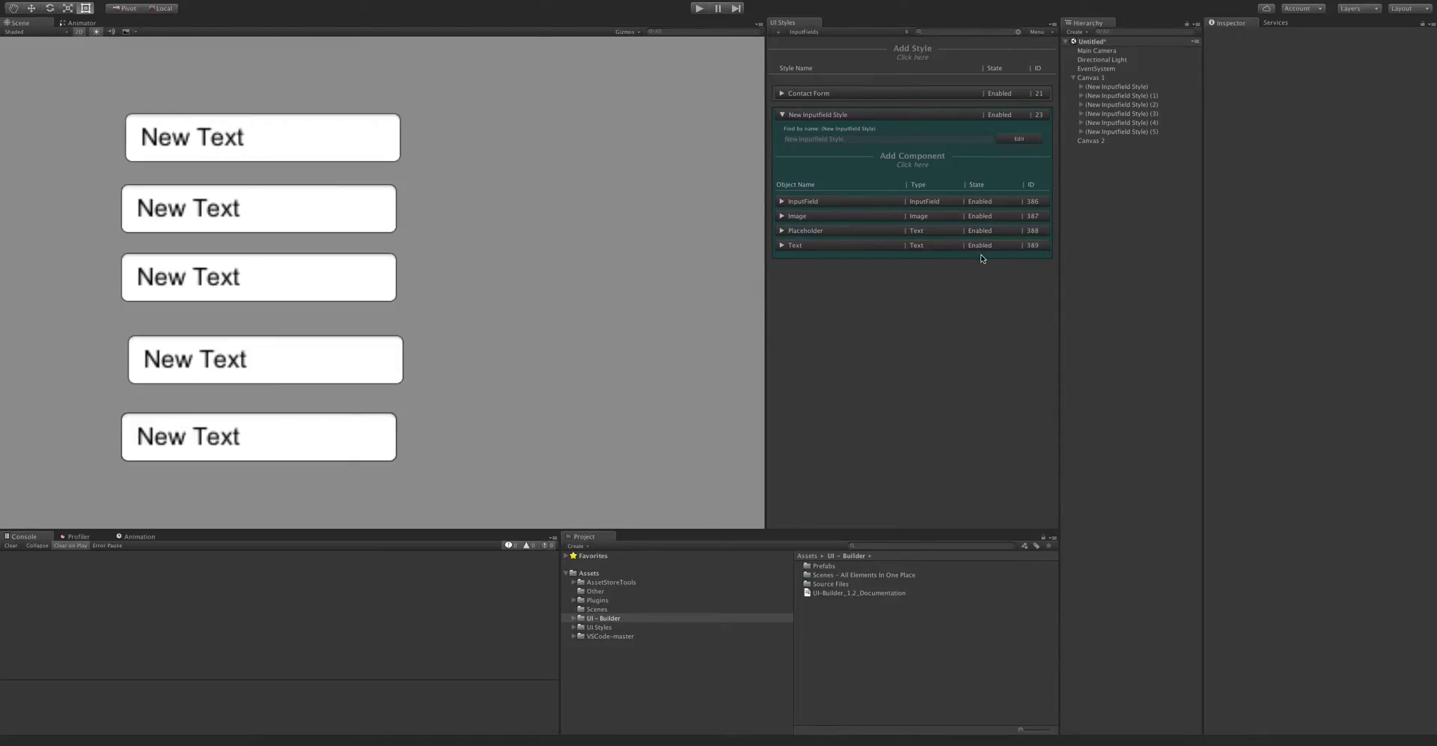
right_click(955, 232)
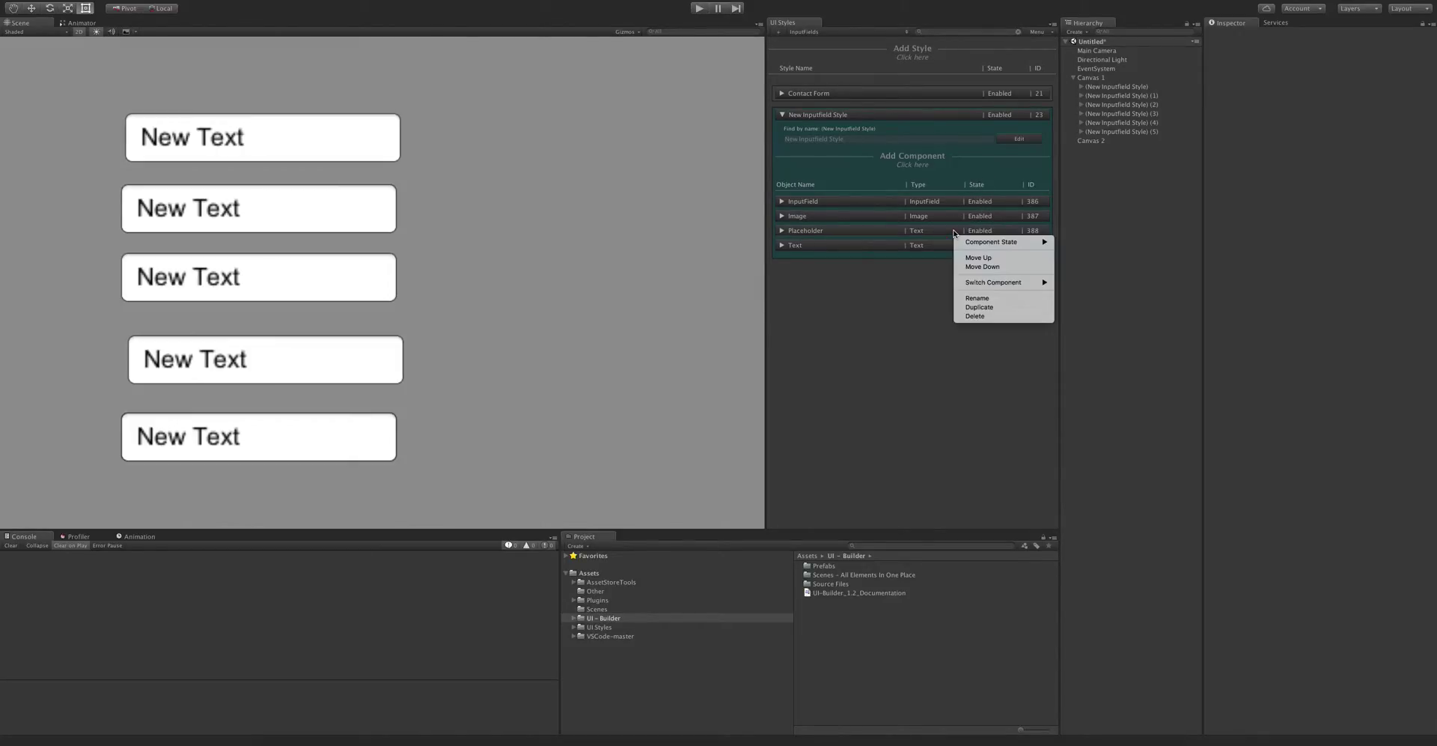
mouse_move(973, 241)
left_click(1100, 274)
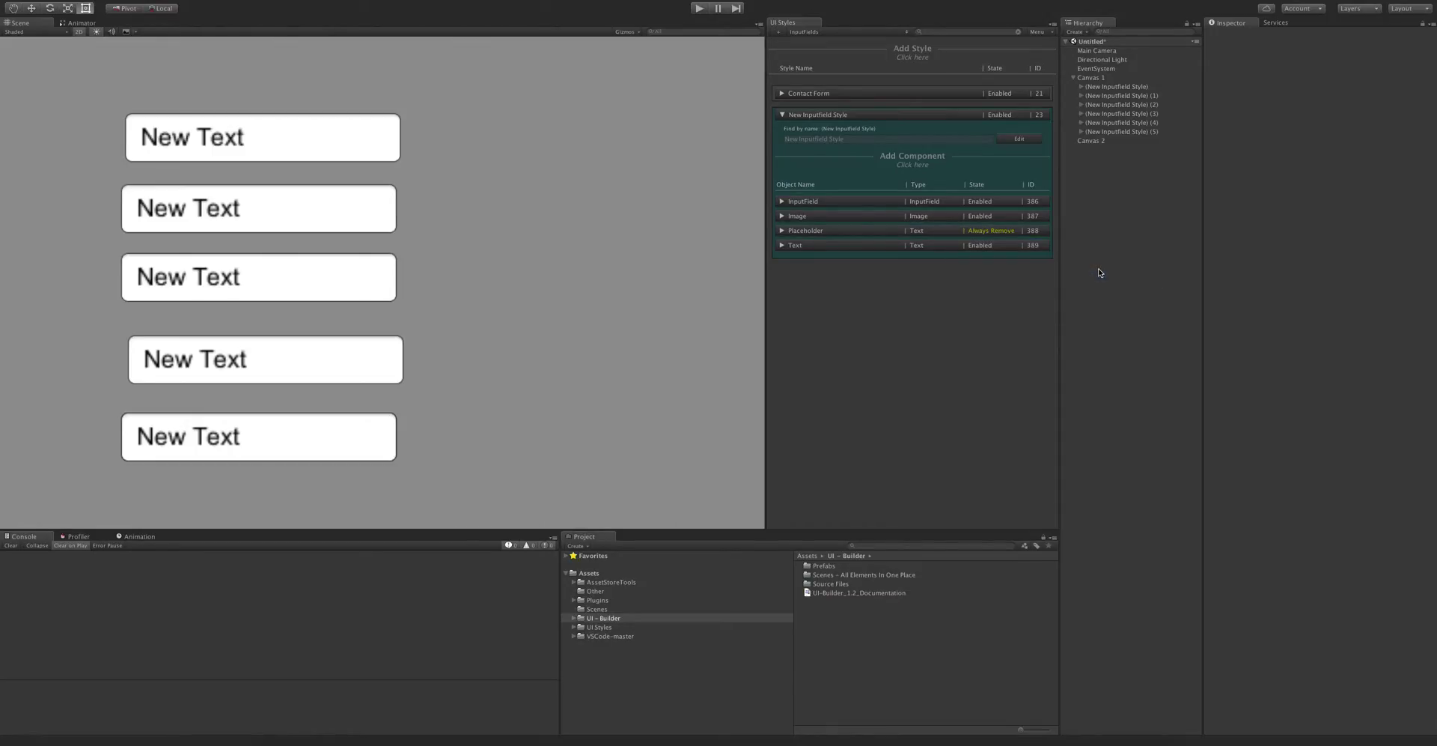
right_click(982, 241)
mouse_move(1033, 245)
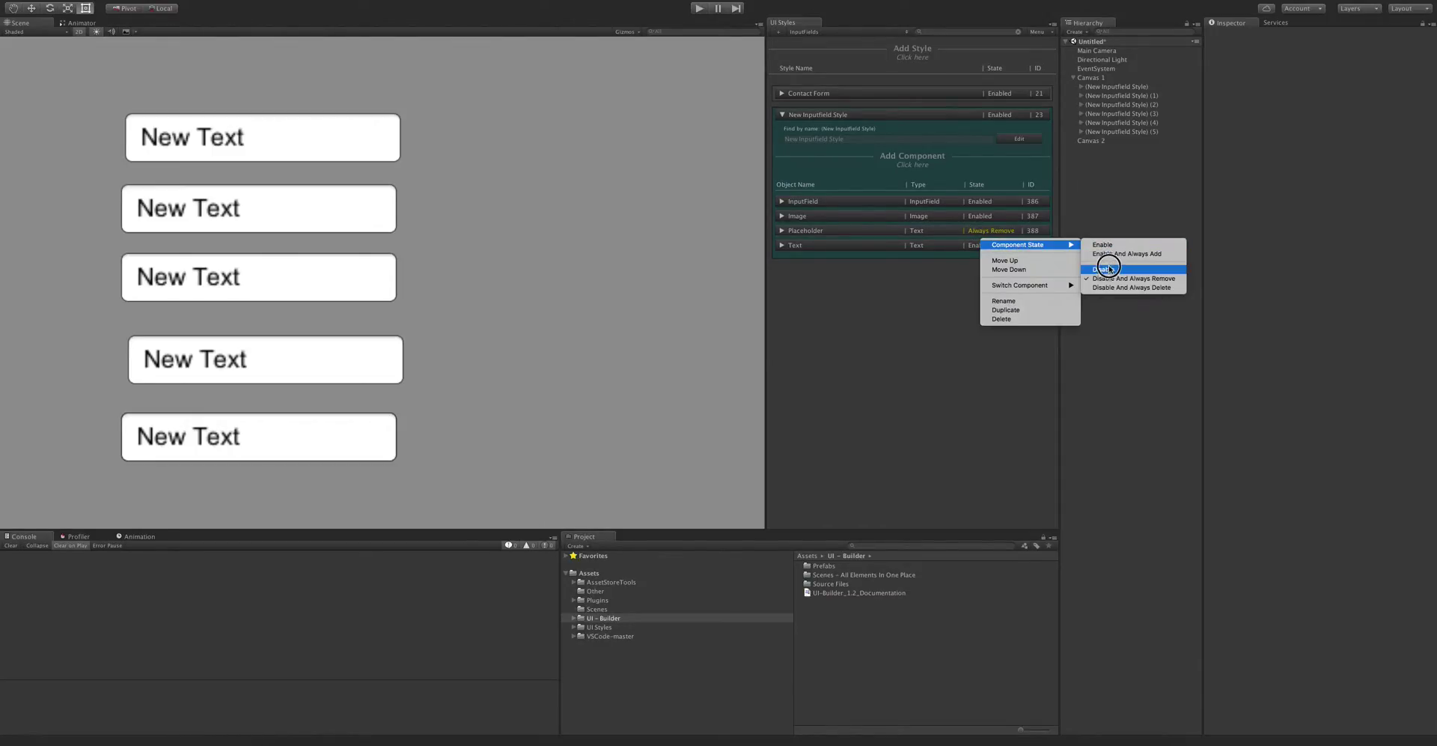
left_click(1108, 268)
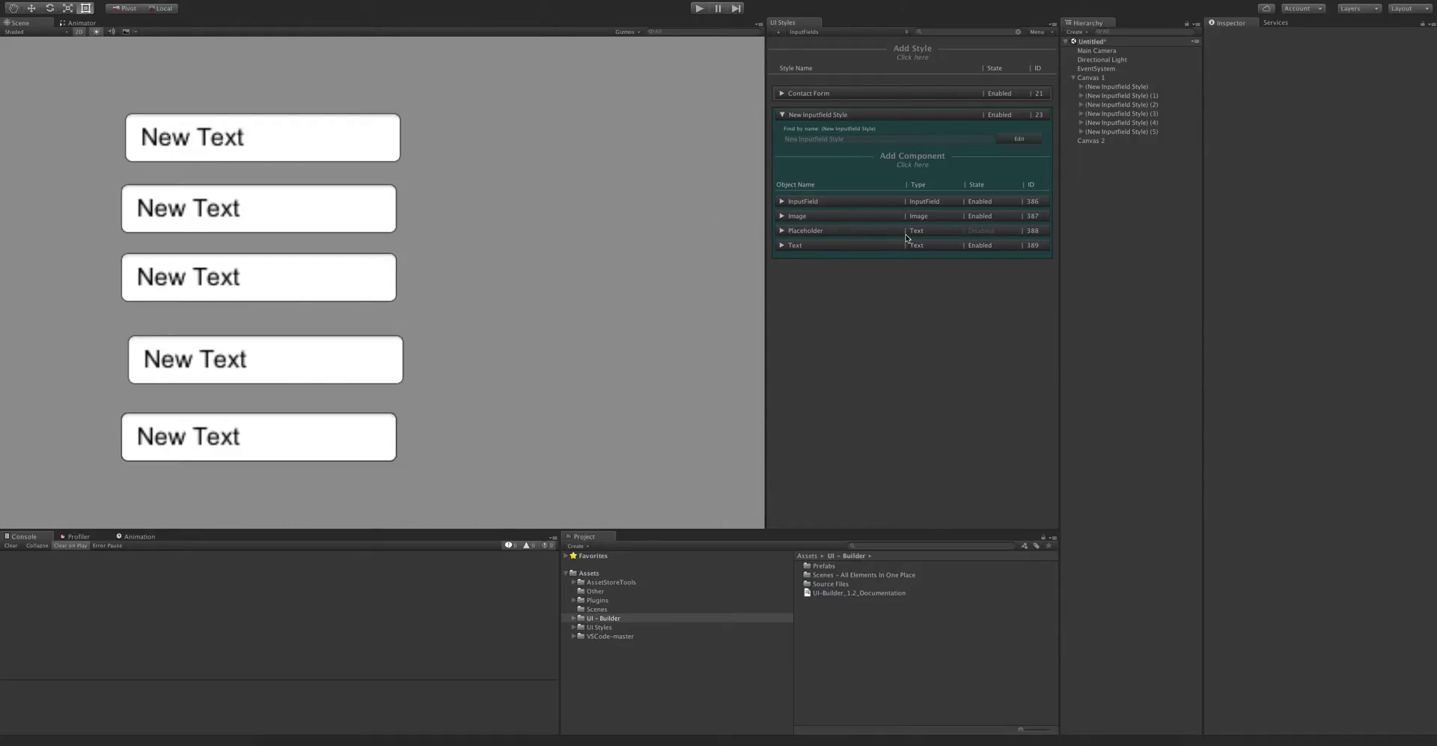
Set Placeholder to Disable And Always Remove and select the fifth field's Placeholder object.
right_click(932, 237)
mouse_move(977, 245)
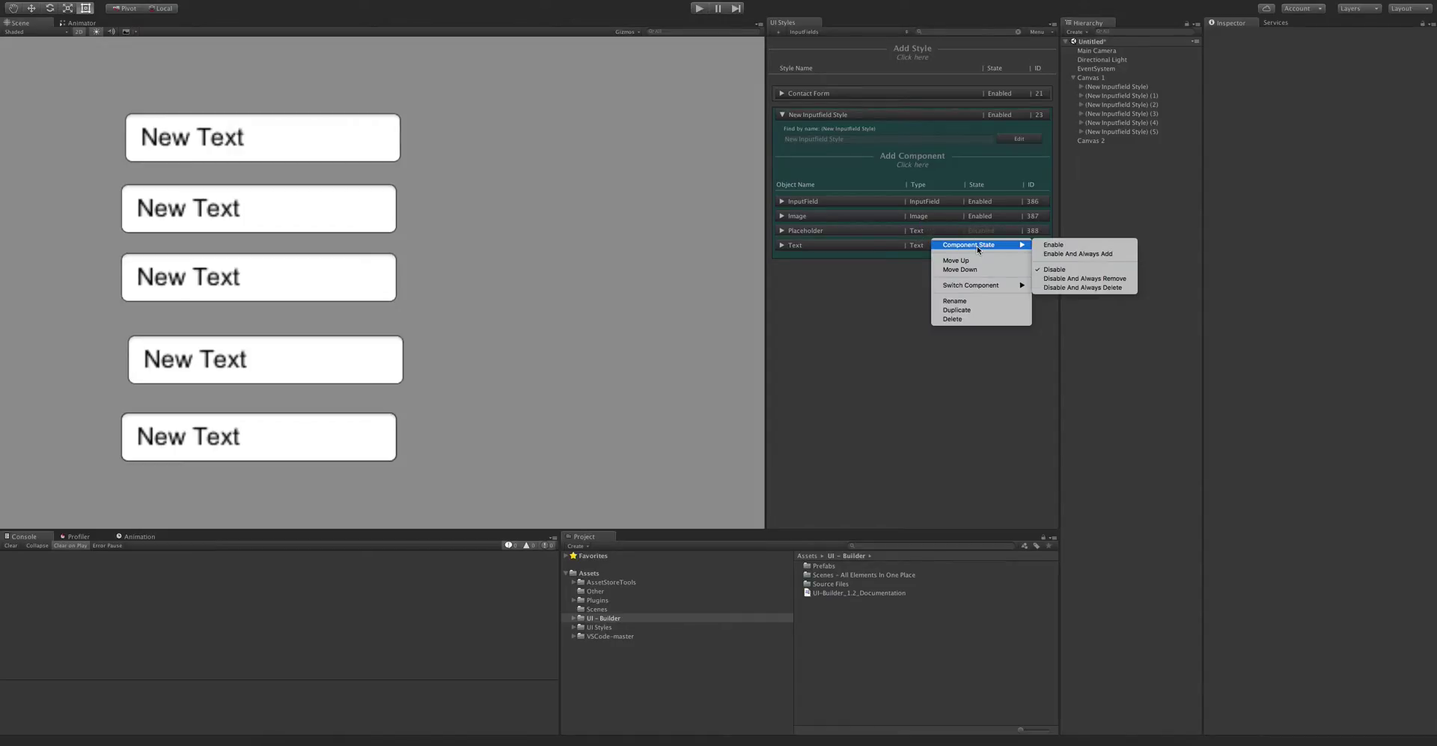
left_click(1053, 279)
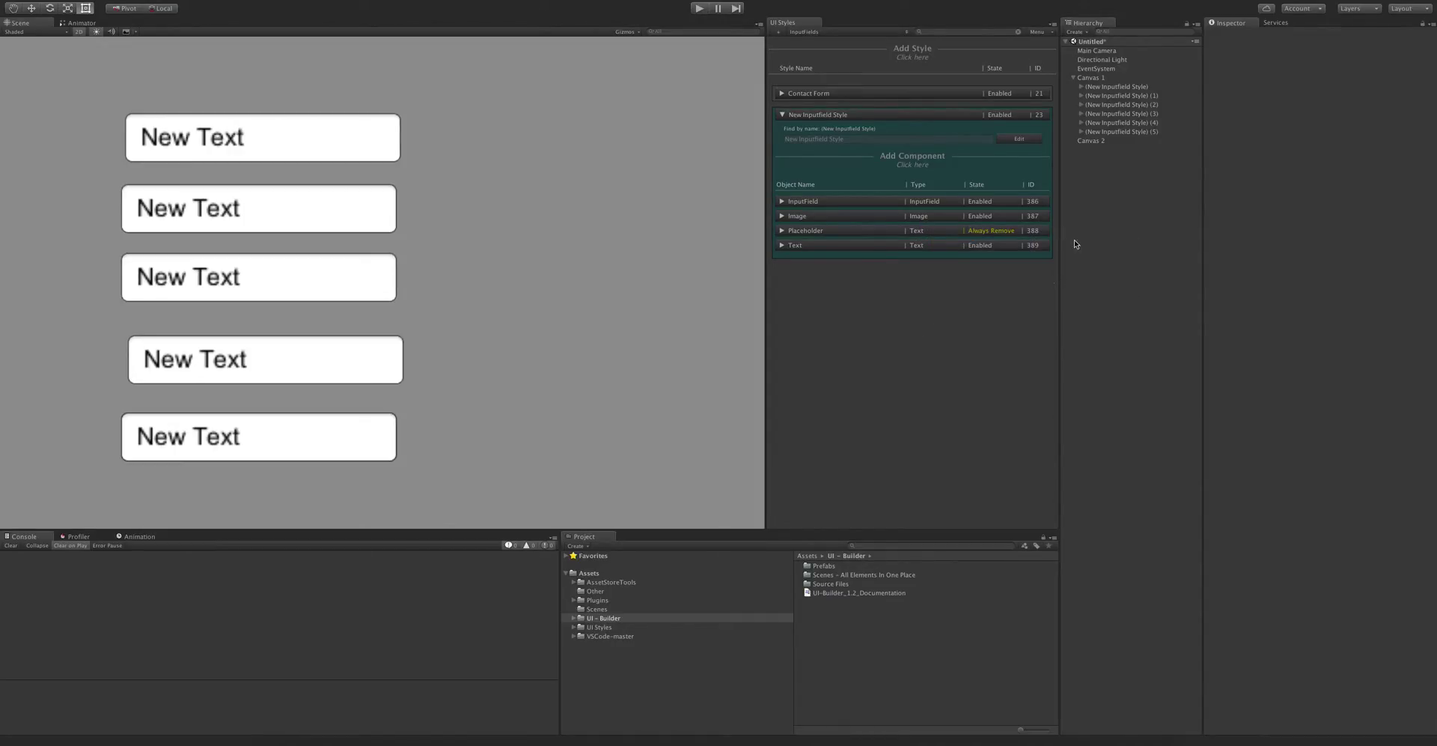
left_click(1082, 131)
left_click(1130, 141)
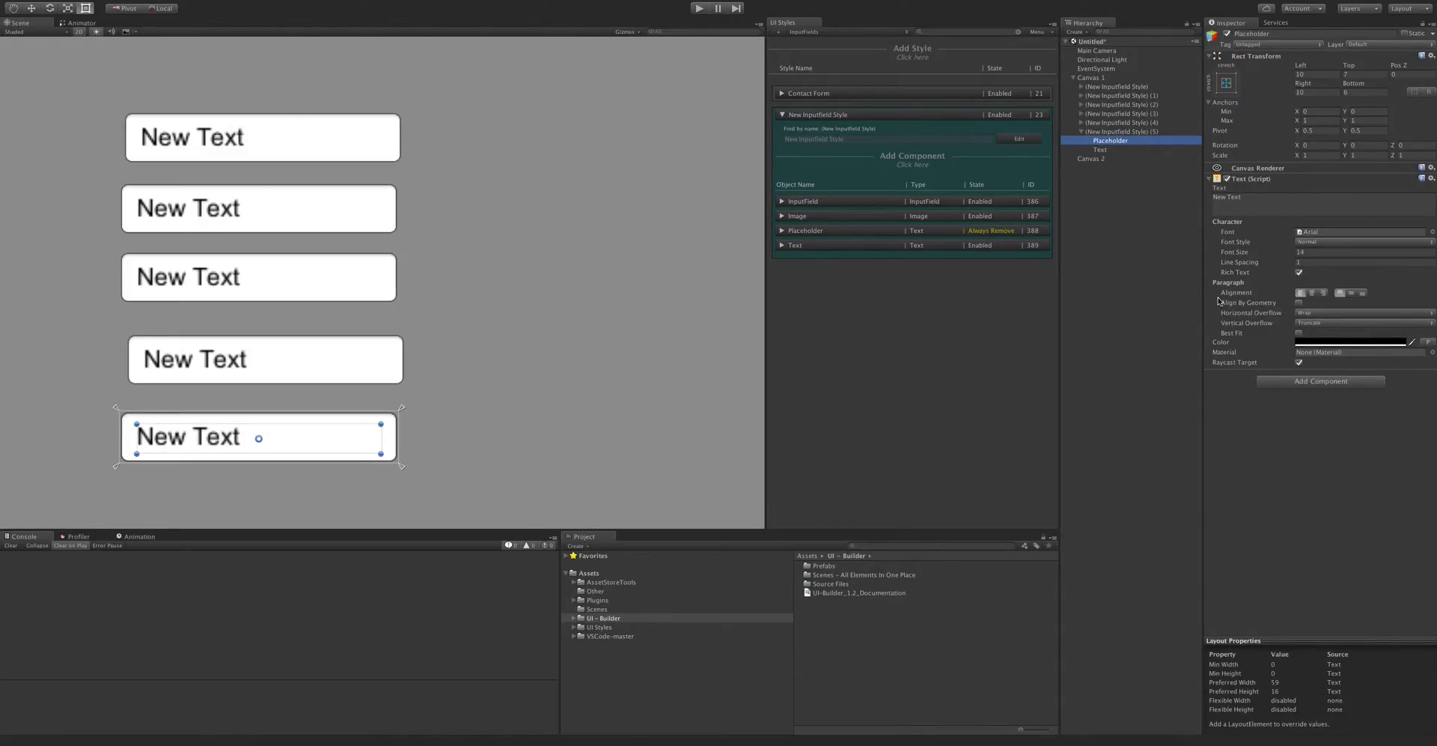
Apply New Inputfield Style to the input fields active in the scene.
left_click(998, 114)
left_click(946, 119)
right_click(963, 118)
mouse_move(1048, 125)
left_click(1113, 133)
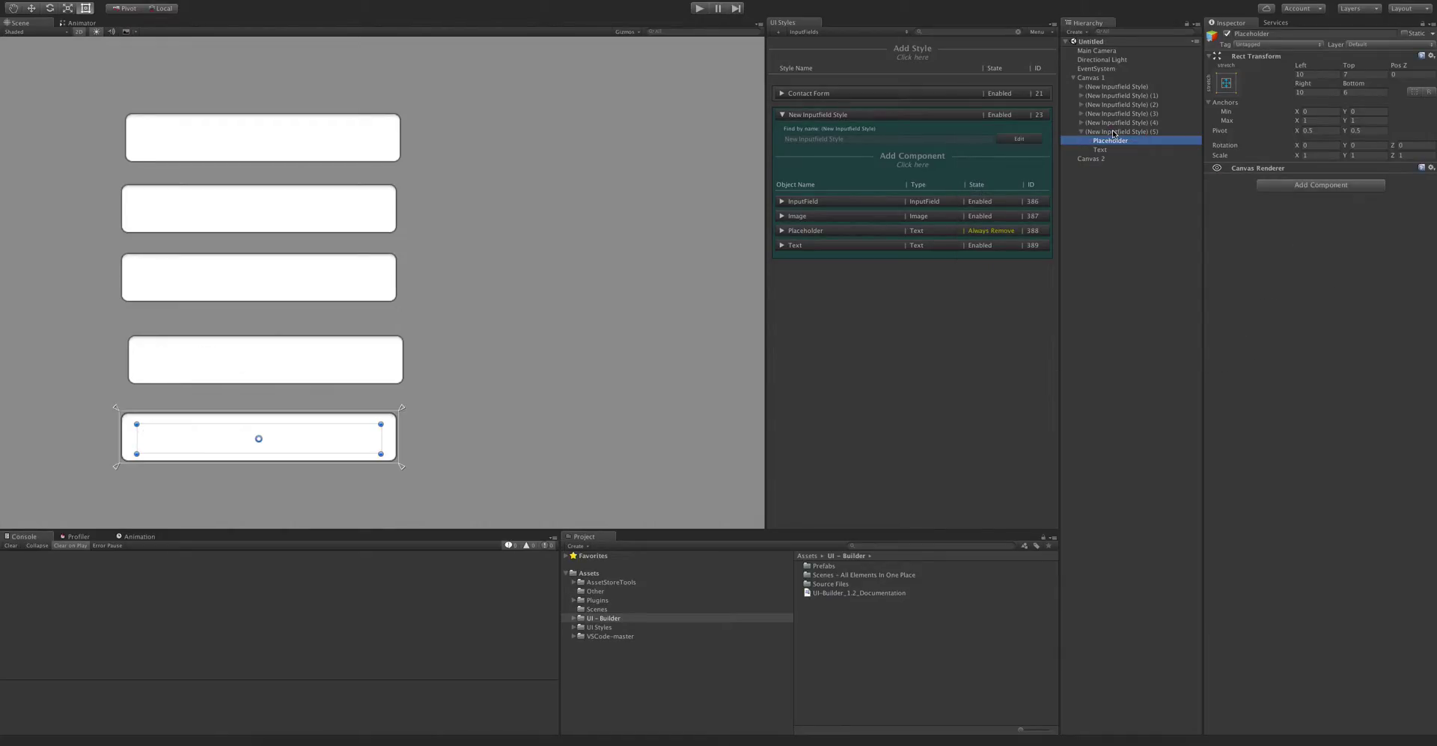
Select the style's Placeholder component entry and the fifth field's Placeholder child.
left_click(877, 334)
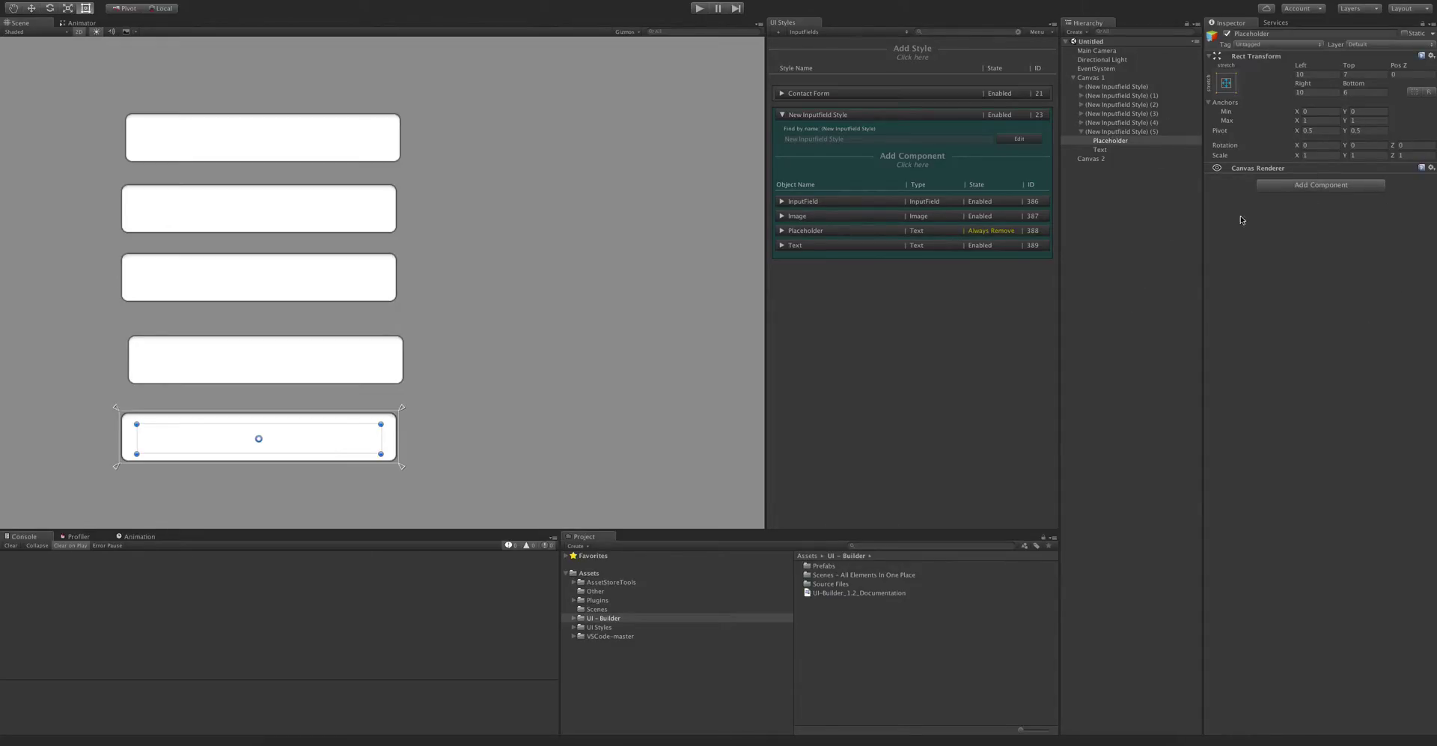
left_click(951, 234)
left_click(1115, 135)
left_click(1101, 149)
left_click(1124, 141)
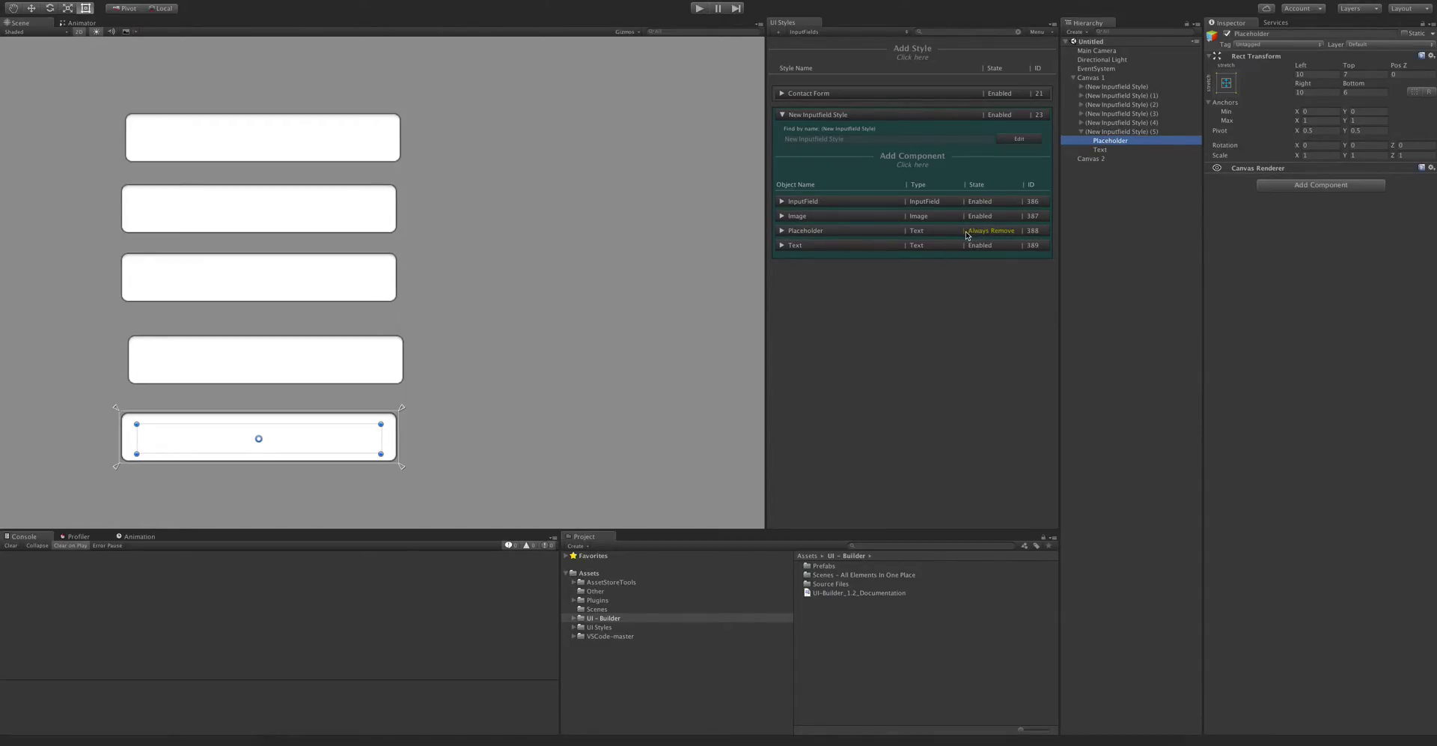
Set the style's Placeholder component state to Disable And Always Delete.
left_click(1011, 232)
mouse_move(1010, 243)
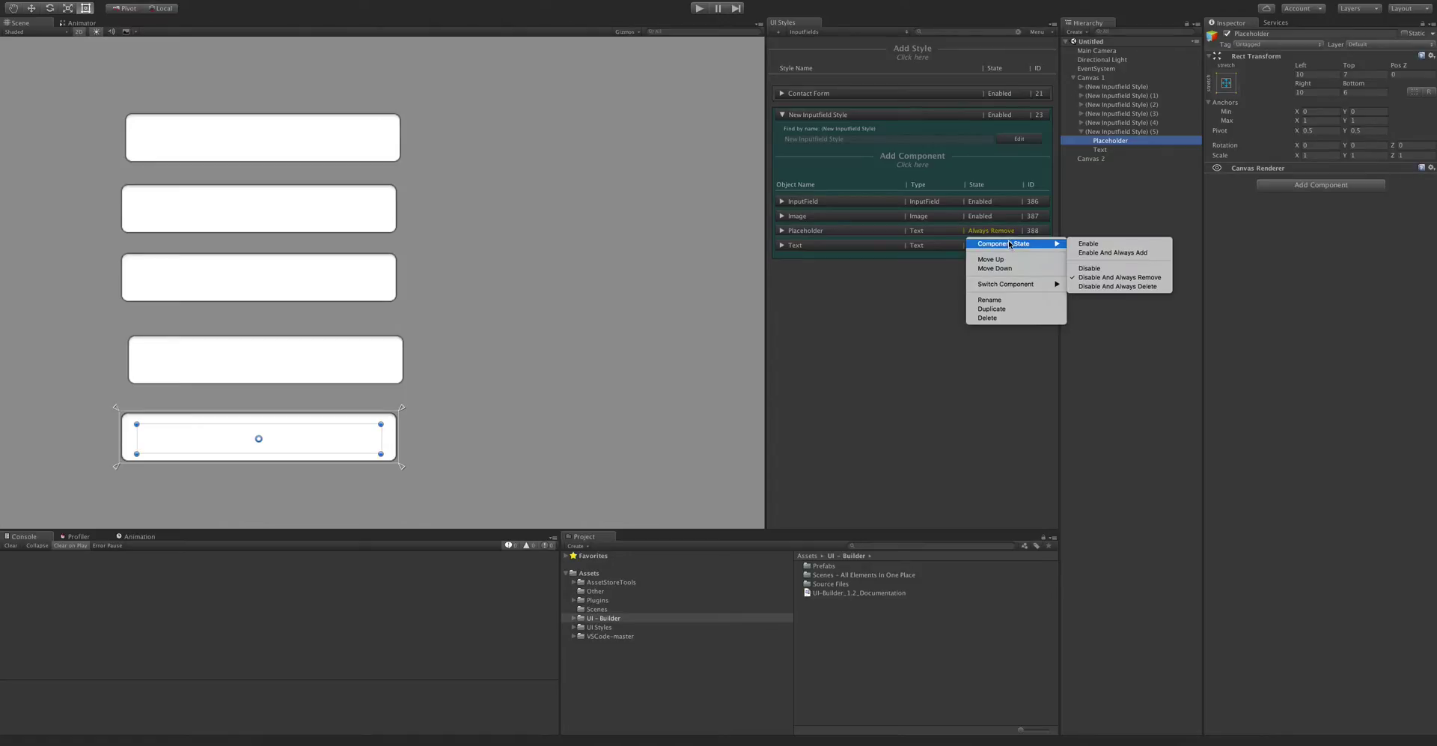
left_click(1115, 288)
left_click(995, 117)
mouse_move(1055, 125)
left_click(1141, 136)
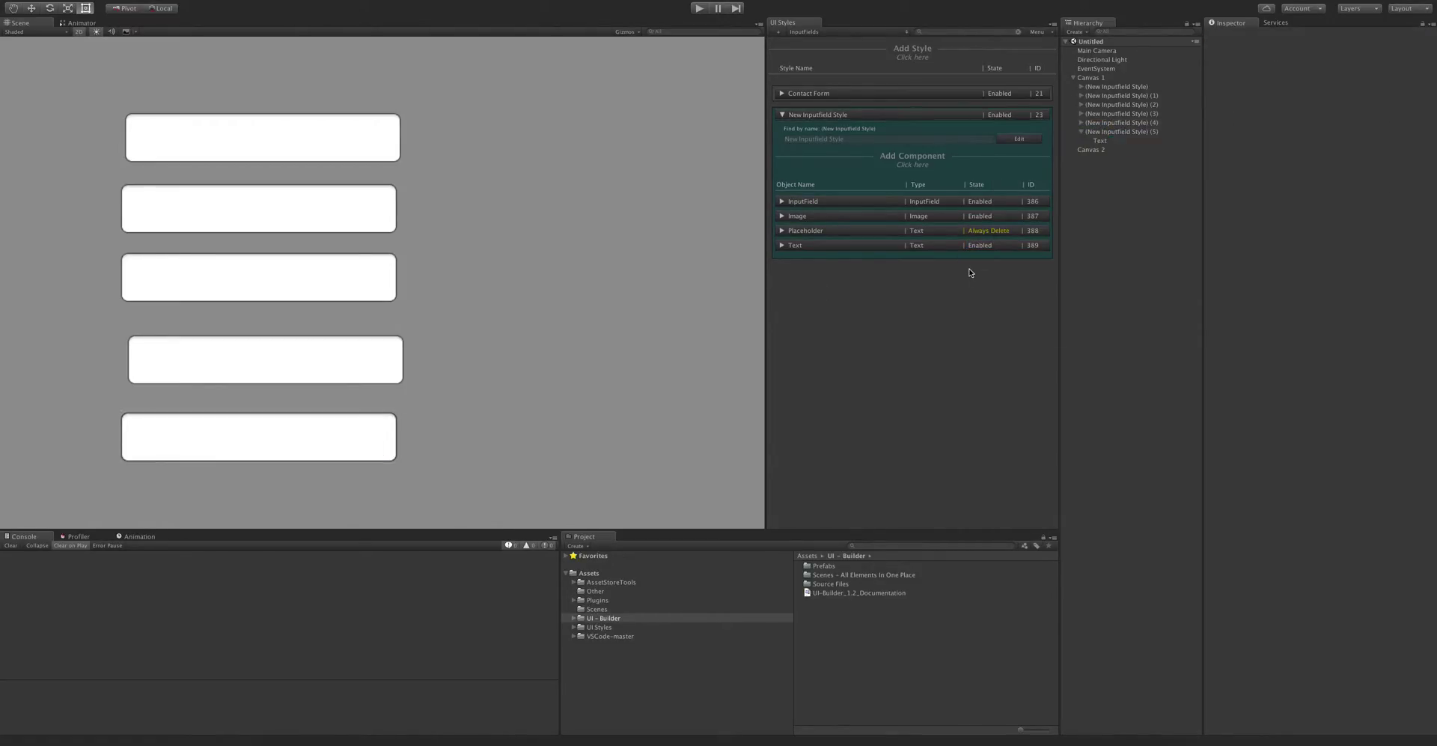
Inspect the fifth input field's Text child and the third field's children in Hierarchy.
left_click(1125, 140)
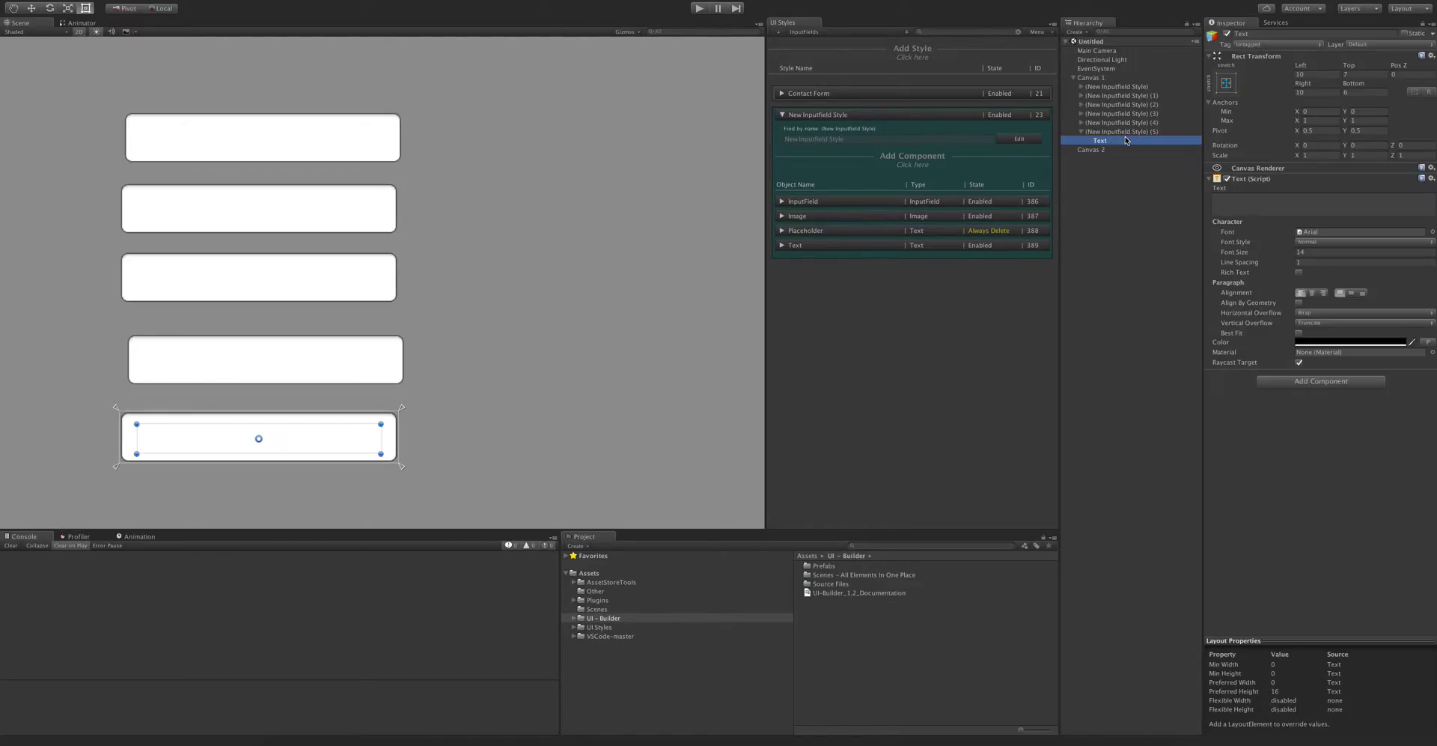
left_click(1160, 132)
left_click(1149, 140)
left_click(1081, 113)
left_click(1081, 113)
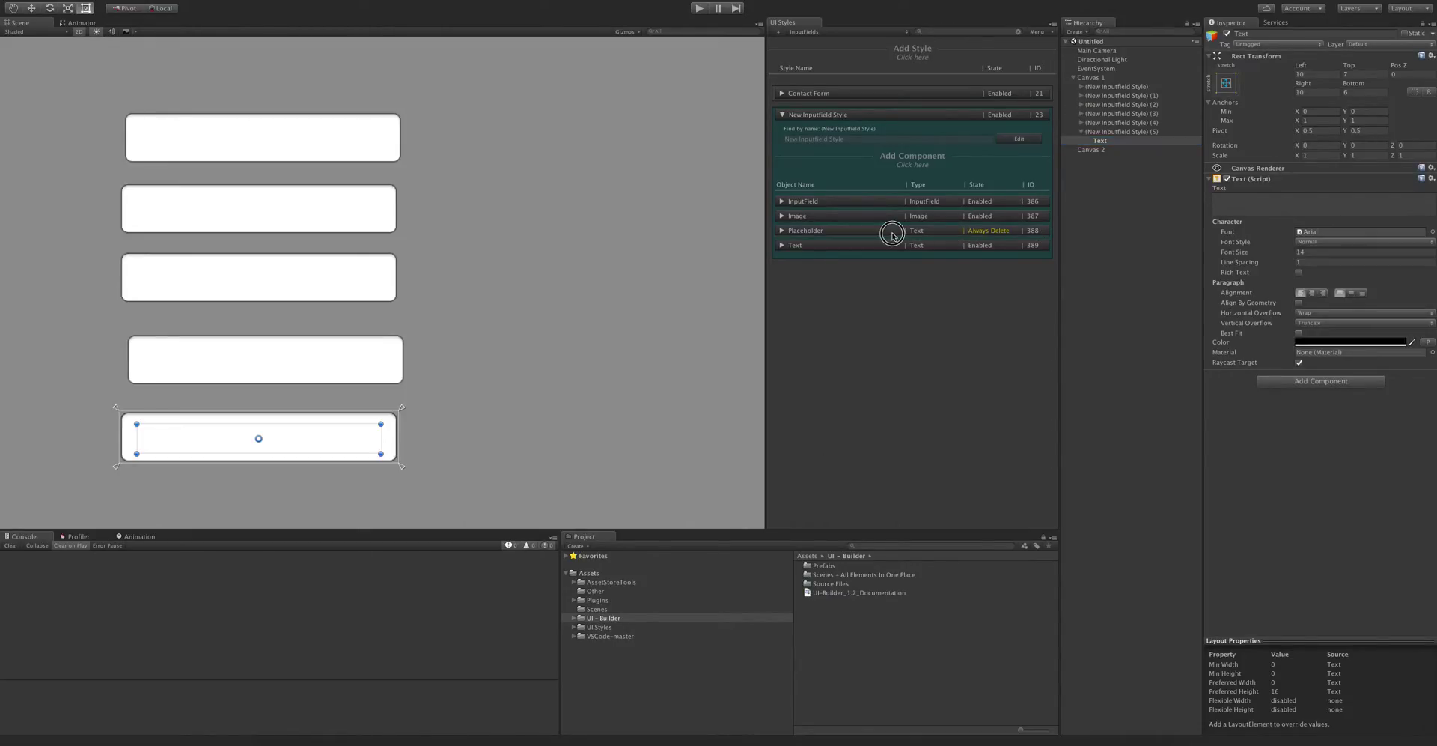
Set the style's Placeholder component to Enable And Always Add.
left_click(917, 232)
left_click(920, 233)
right_click(940, 234)
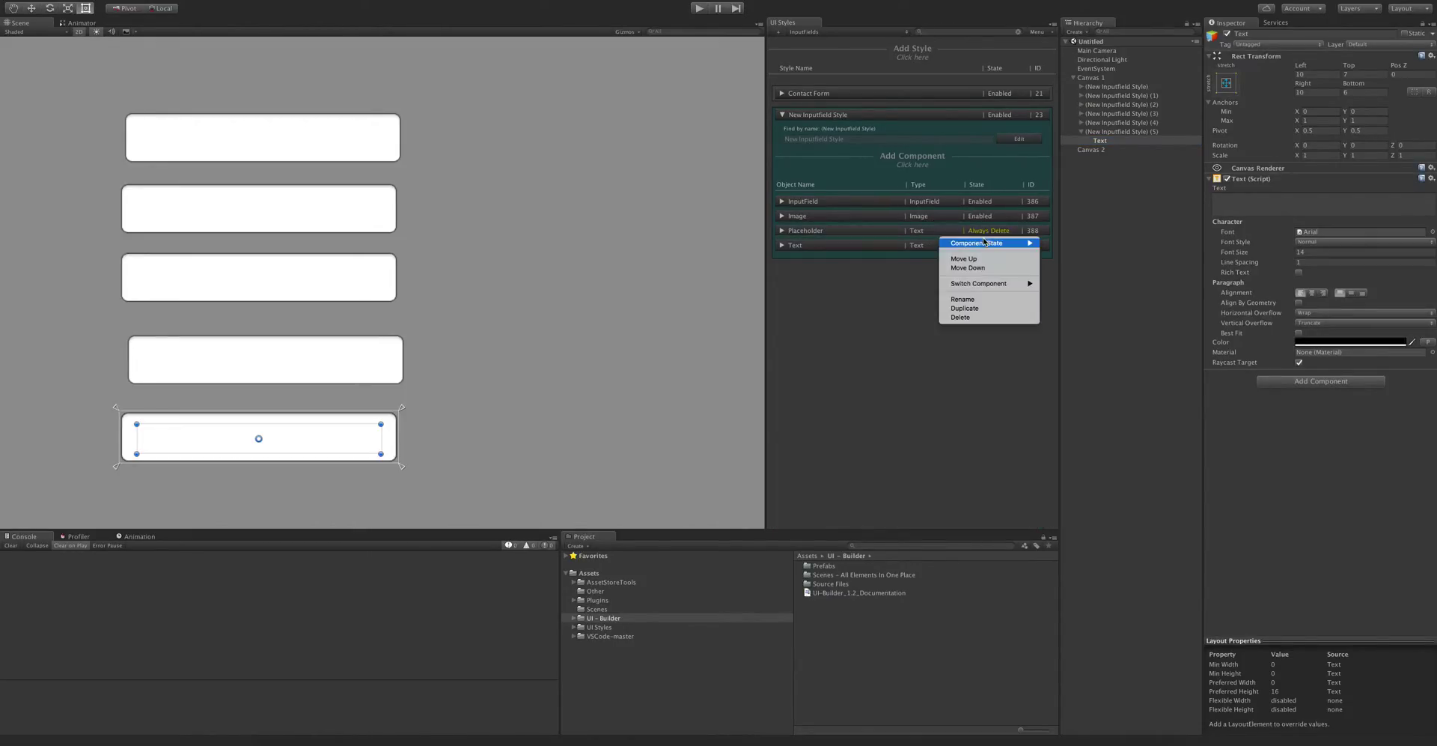
mouse_move(984, 245)
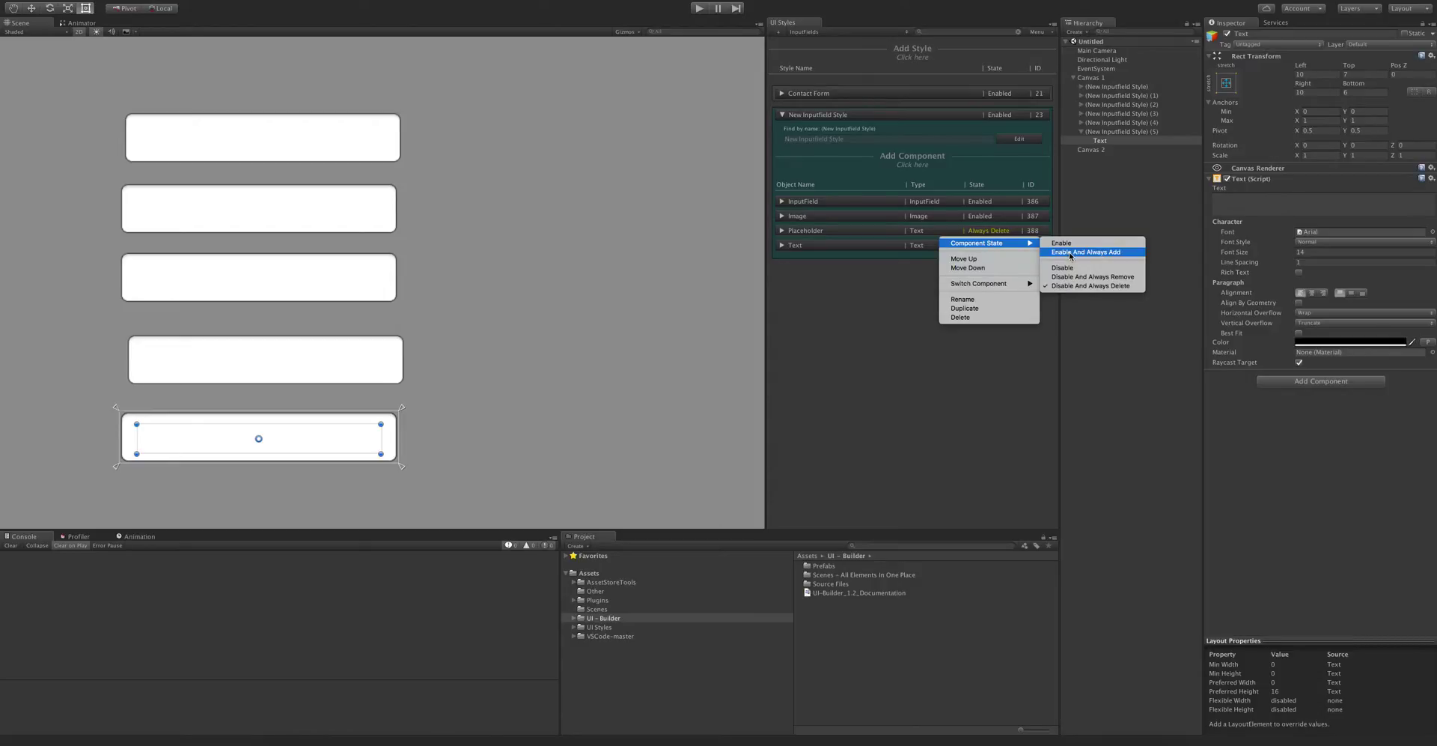
left_click(1123, 253)
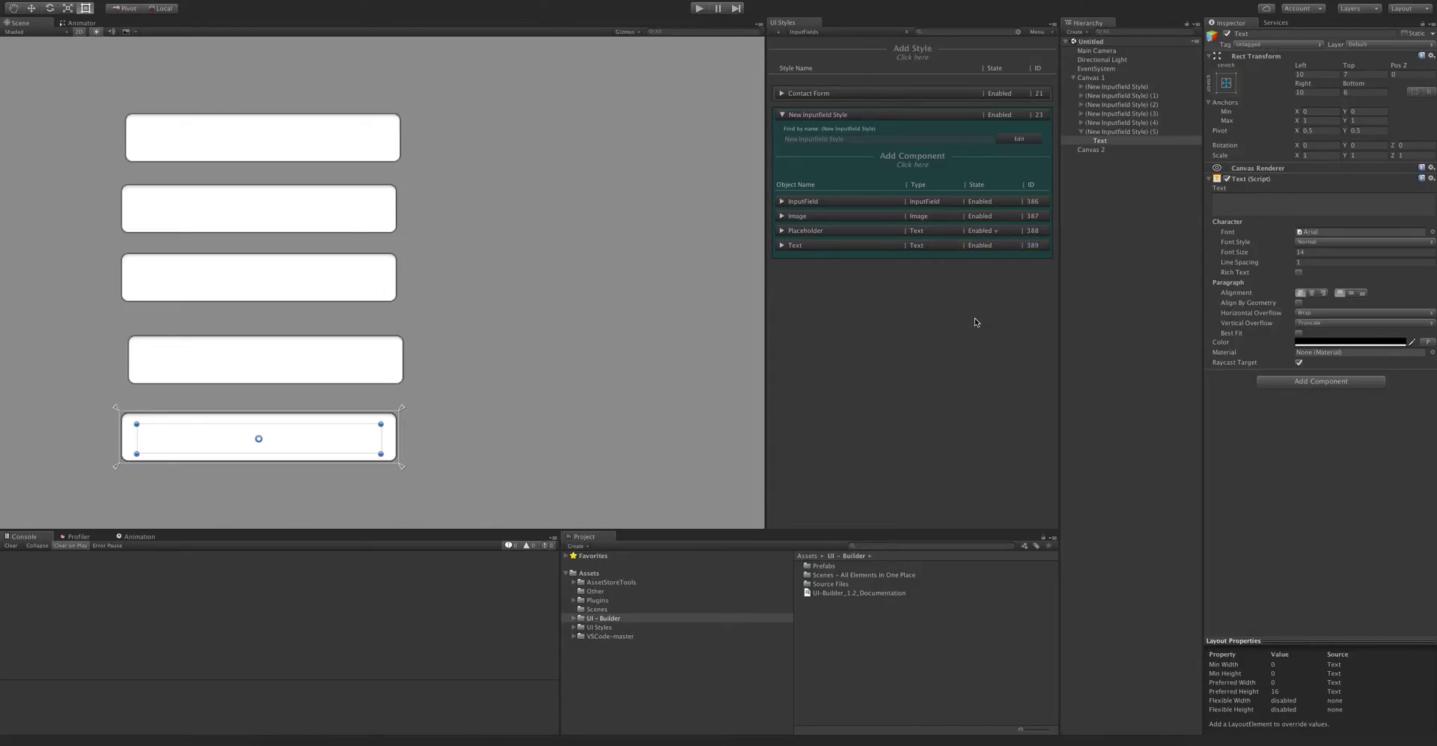
Apply New Inputfield Style to Active In Scene so all five fields show New Text.
right_click(1004, 116)
mouse_move(1026, 122)
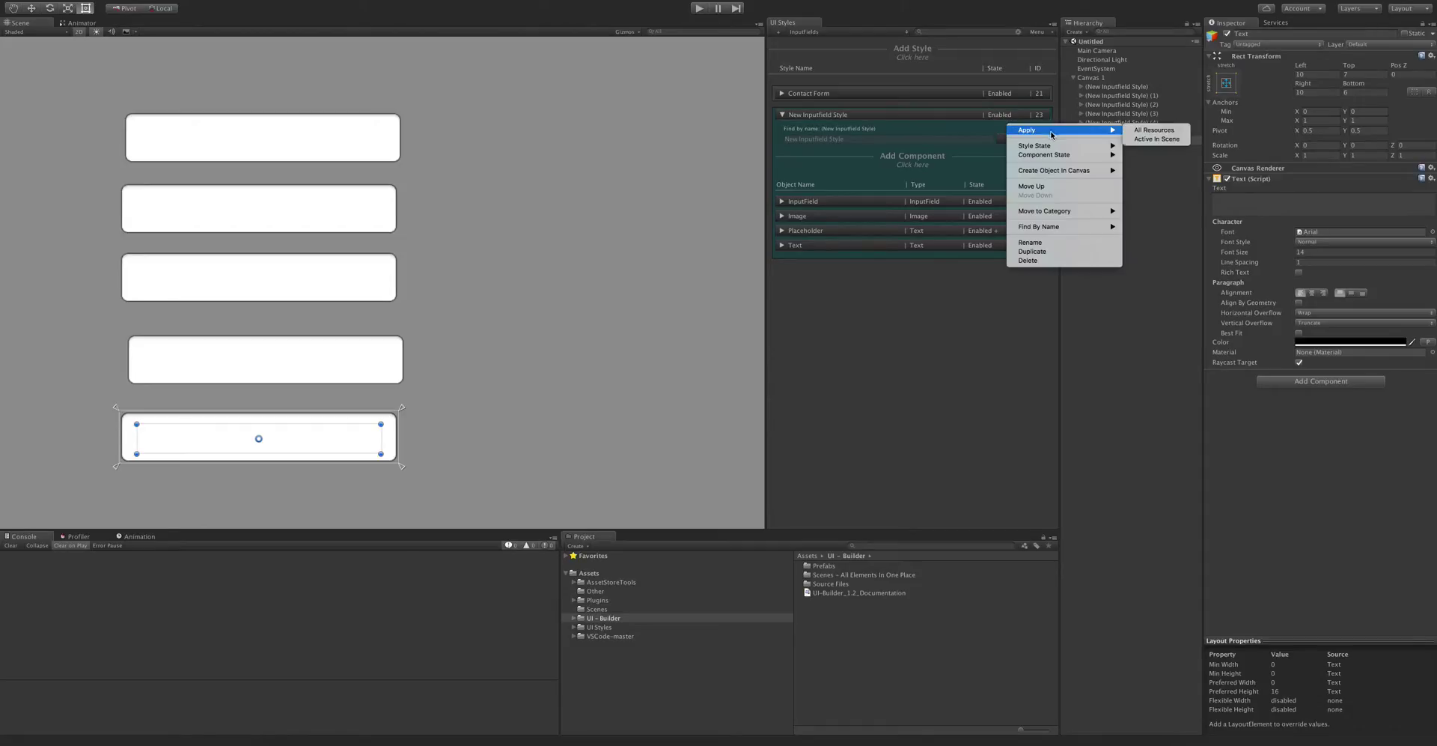
left_click(1153, 132)
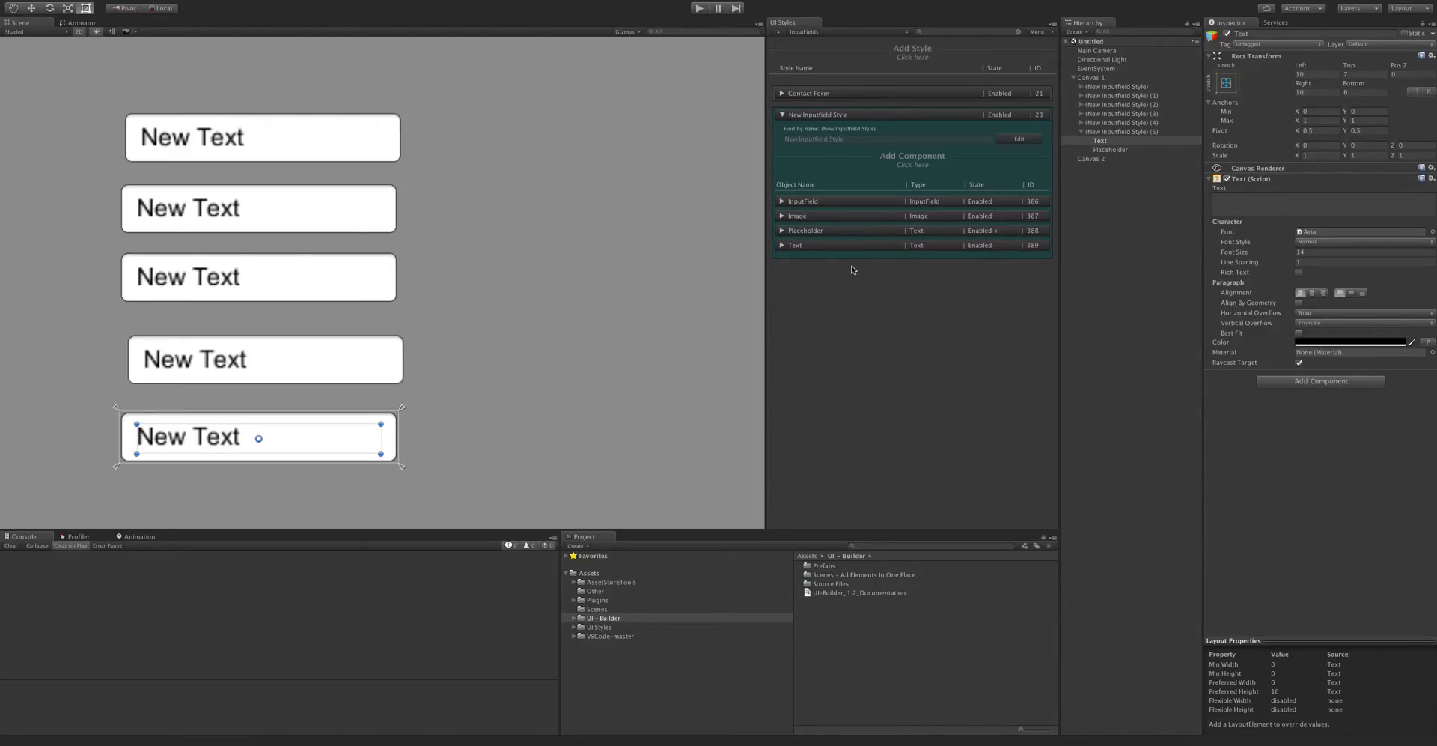
Collapse New Inputfield Style and set its Style State to Disable, leaving Contact Form enabled.
left_click(909, 114)
right_click(897, 115)
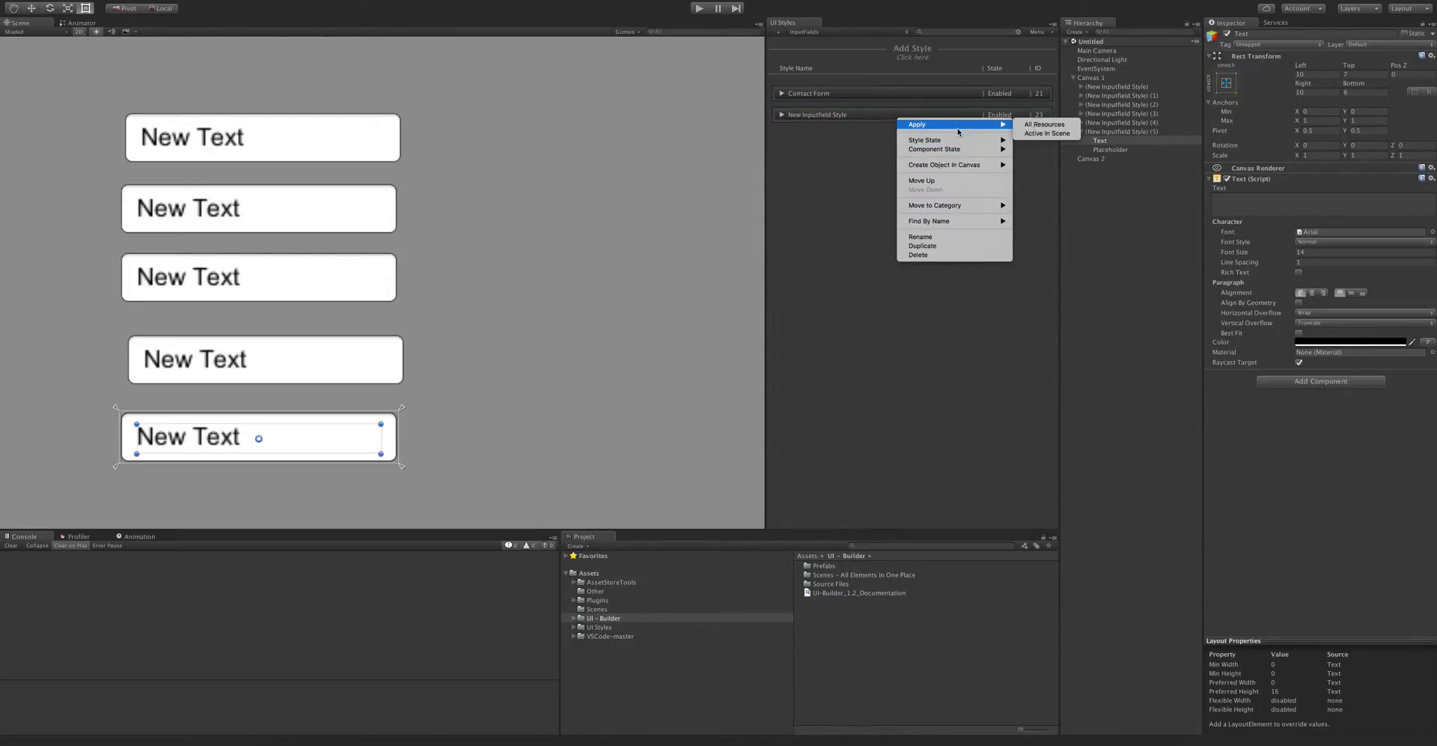
mouse_move(931, 143)
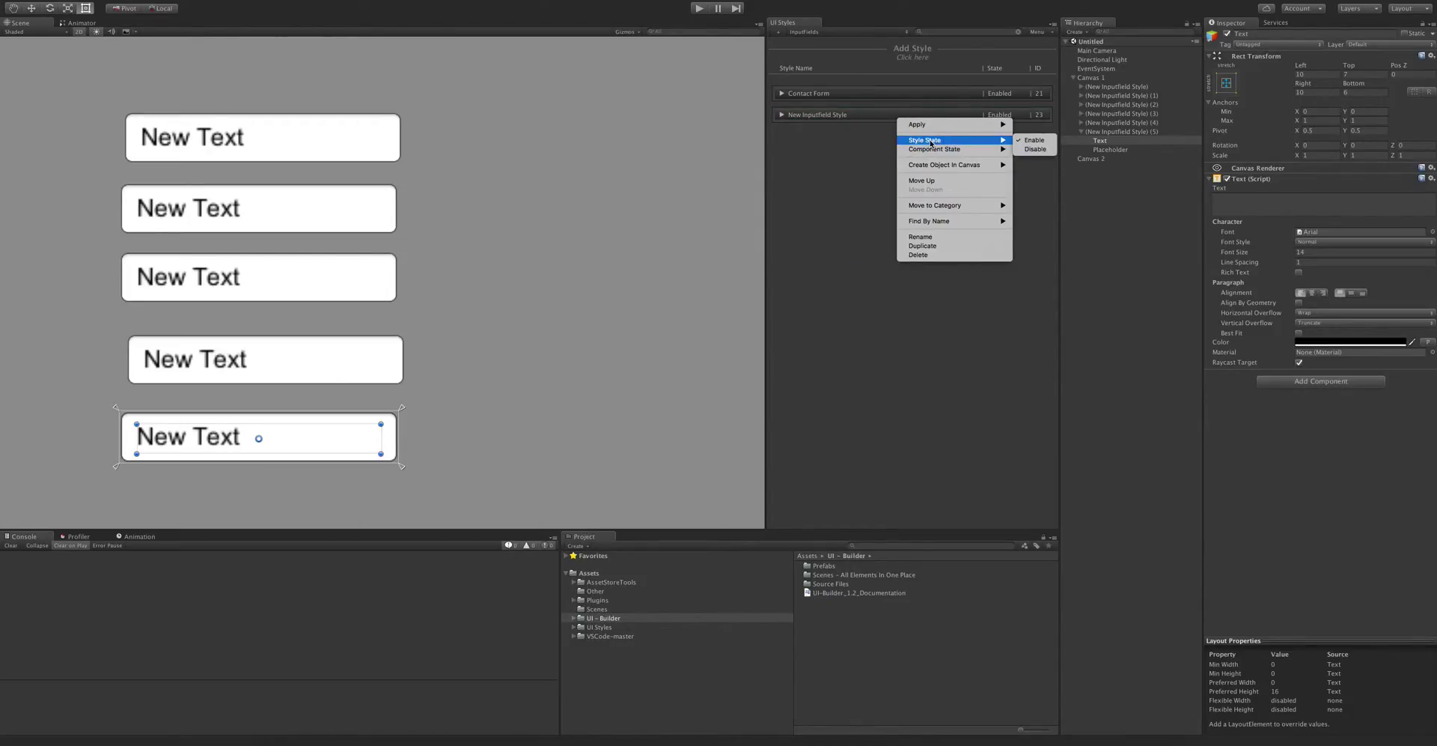
left_click(1035, 149)
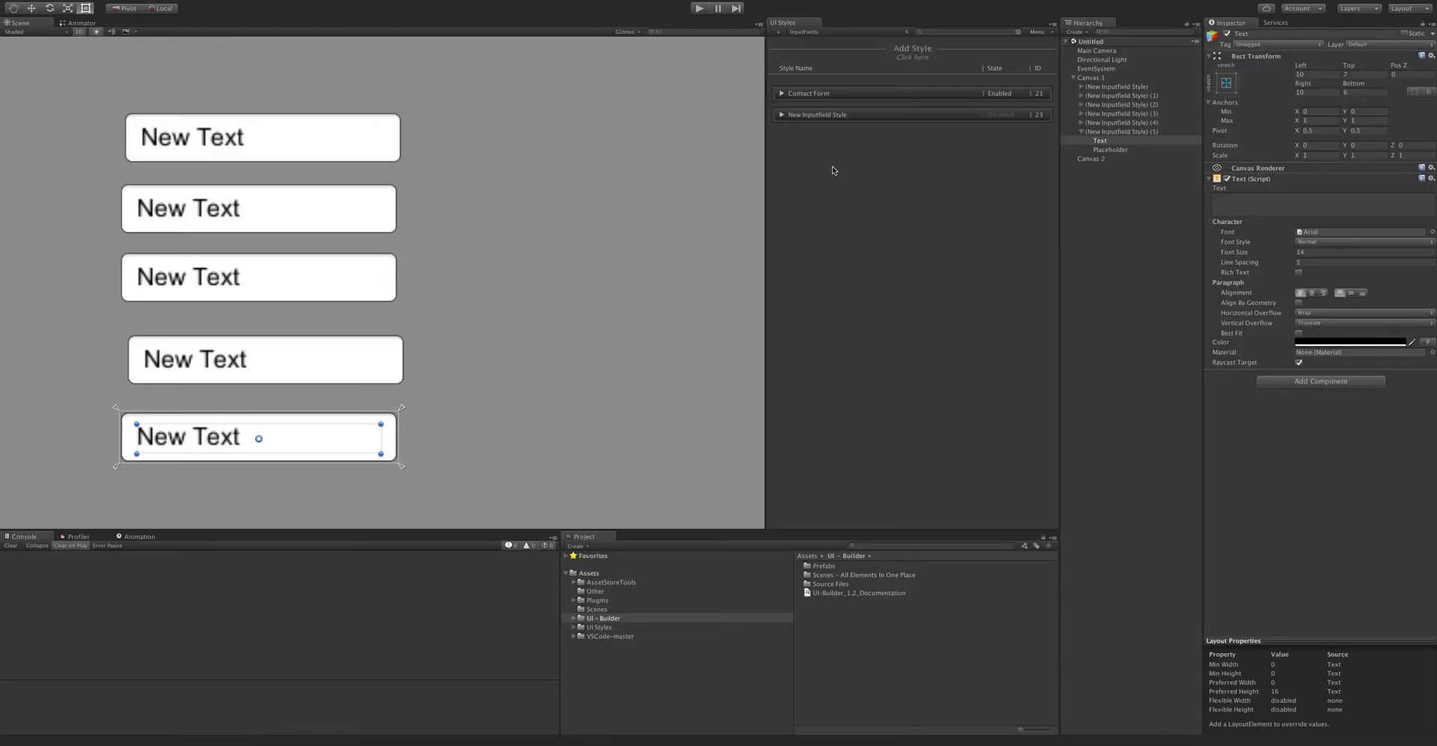
right_click(896, 115)
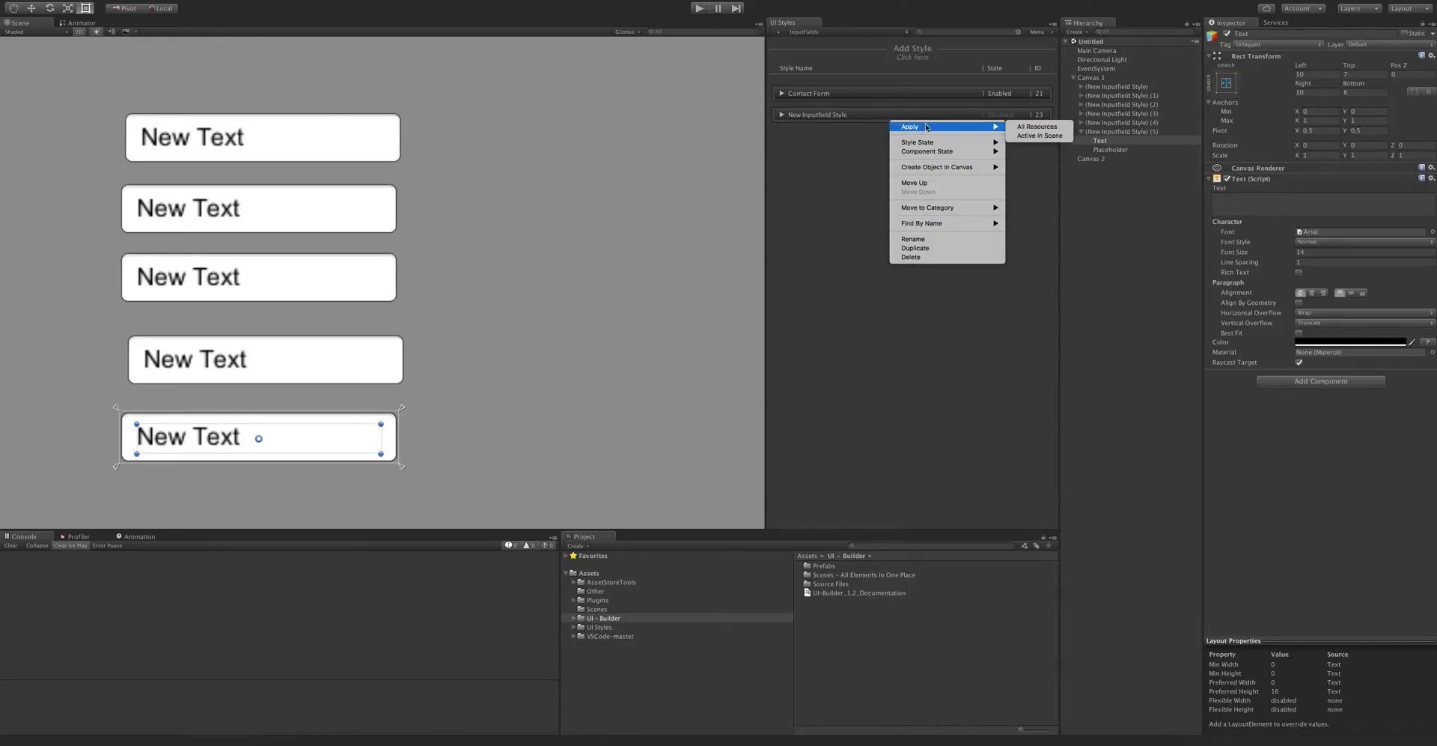
mouse_move(964, 153)
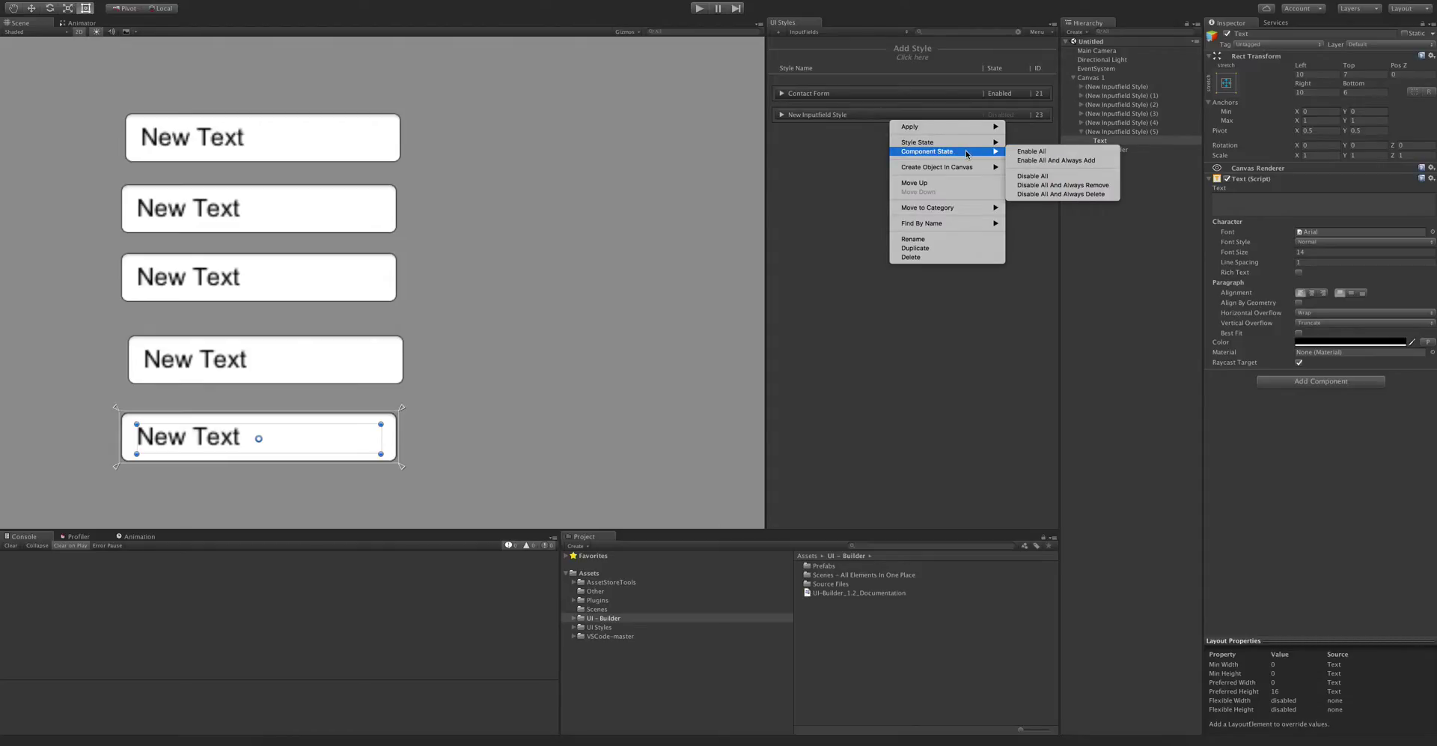
Expand and collapse New Inputfield Style to review its components.
left_click(847, 151)
left_click(873, 116)
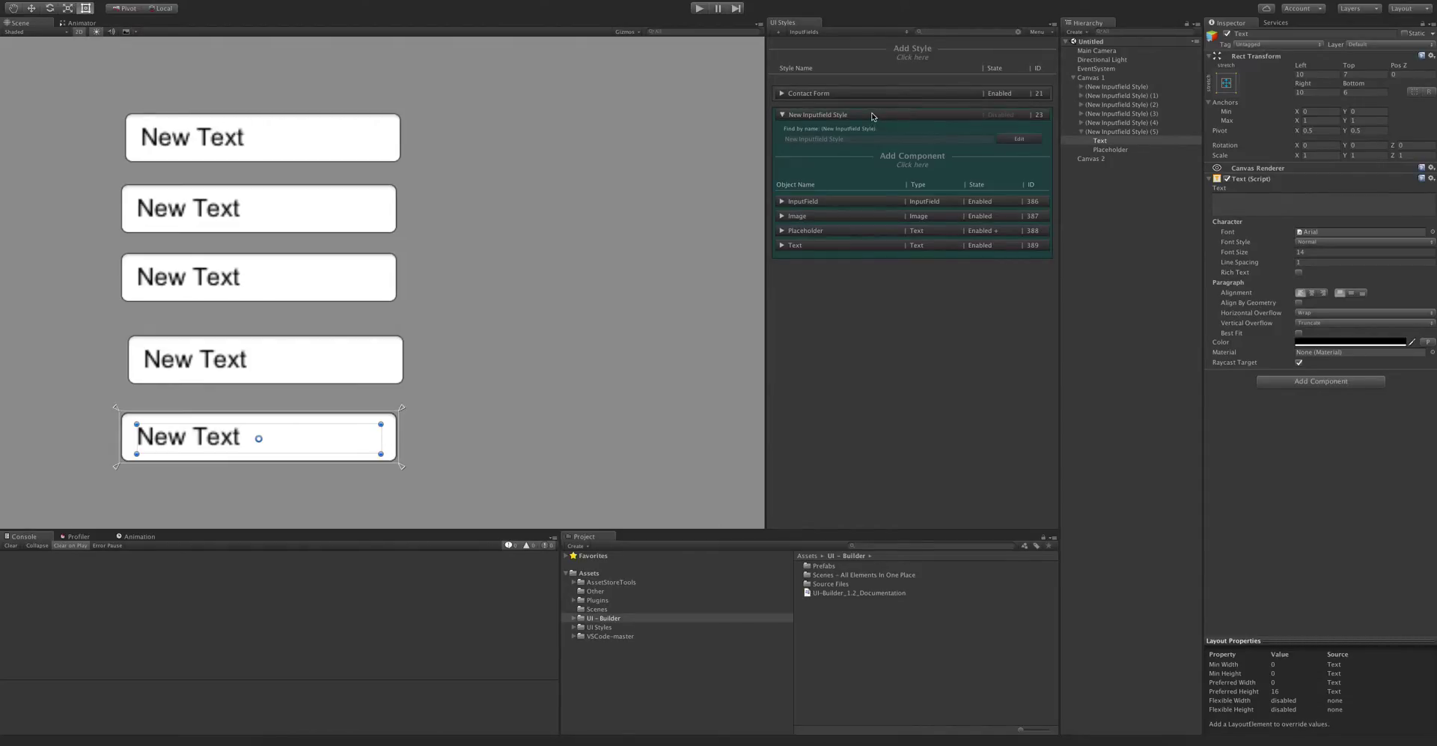
right_click(920, 117)
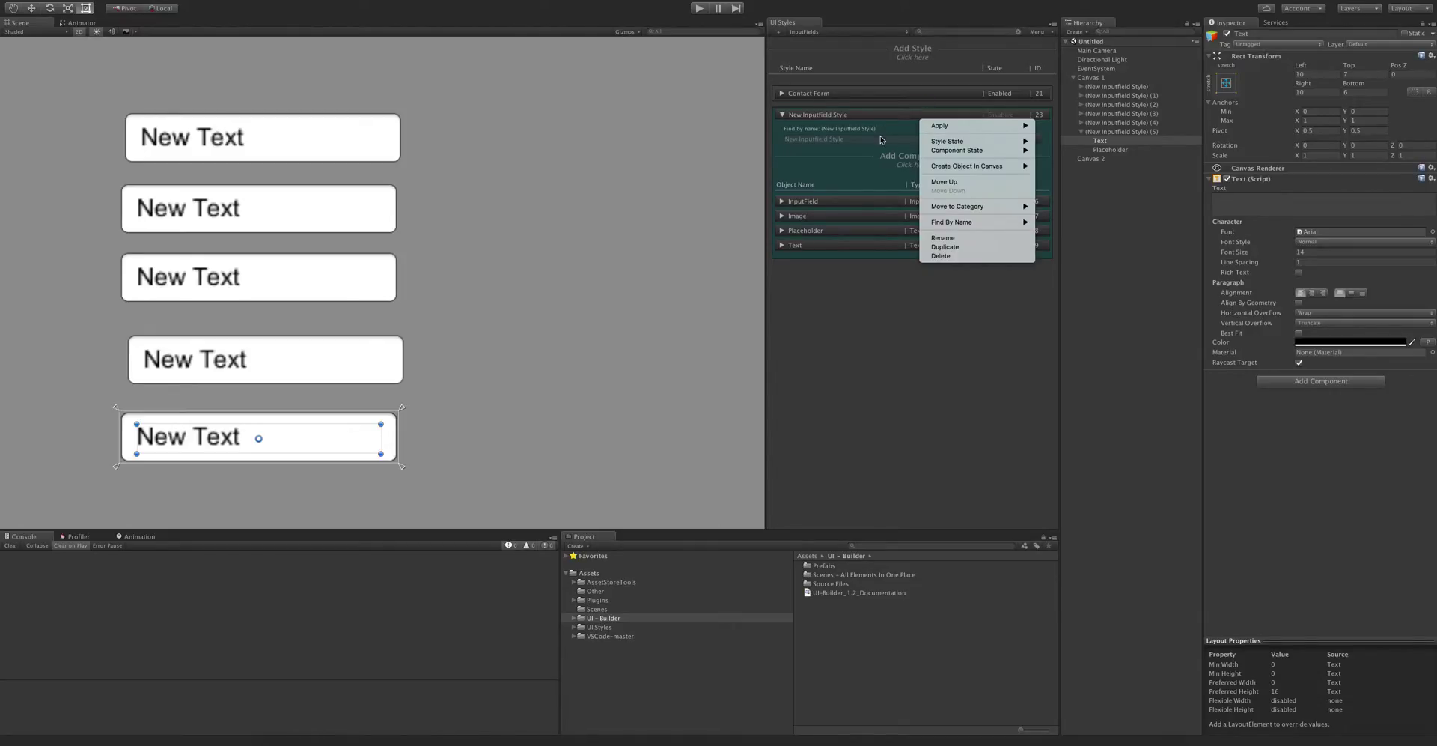
left_click(890, 182)
left_click(876, 114)
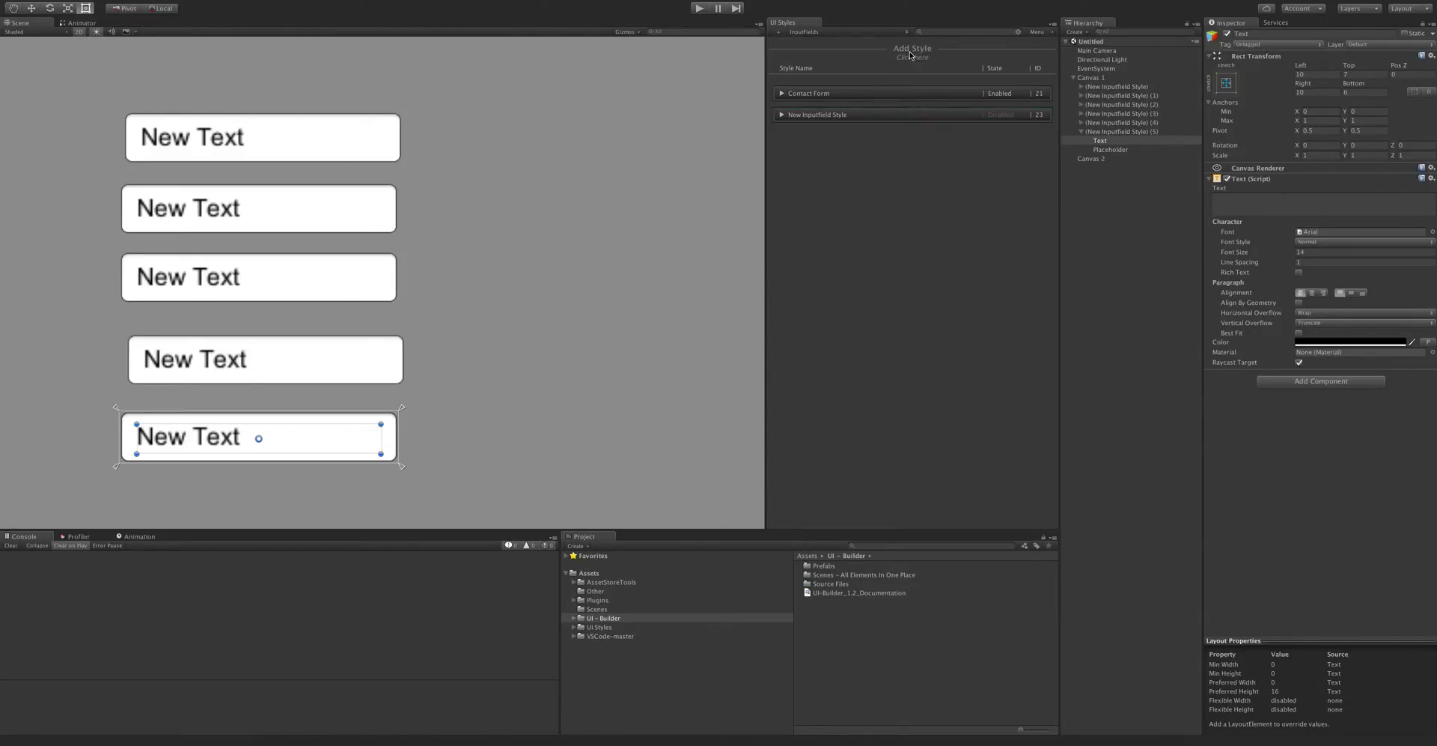
Set every Contact Form component to Enable All And Always Add, then collapse the style.
left_click(890, 94)
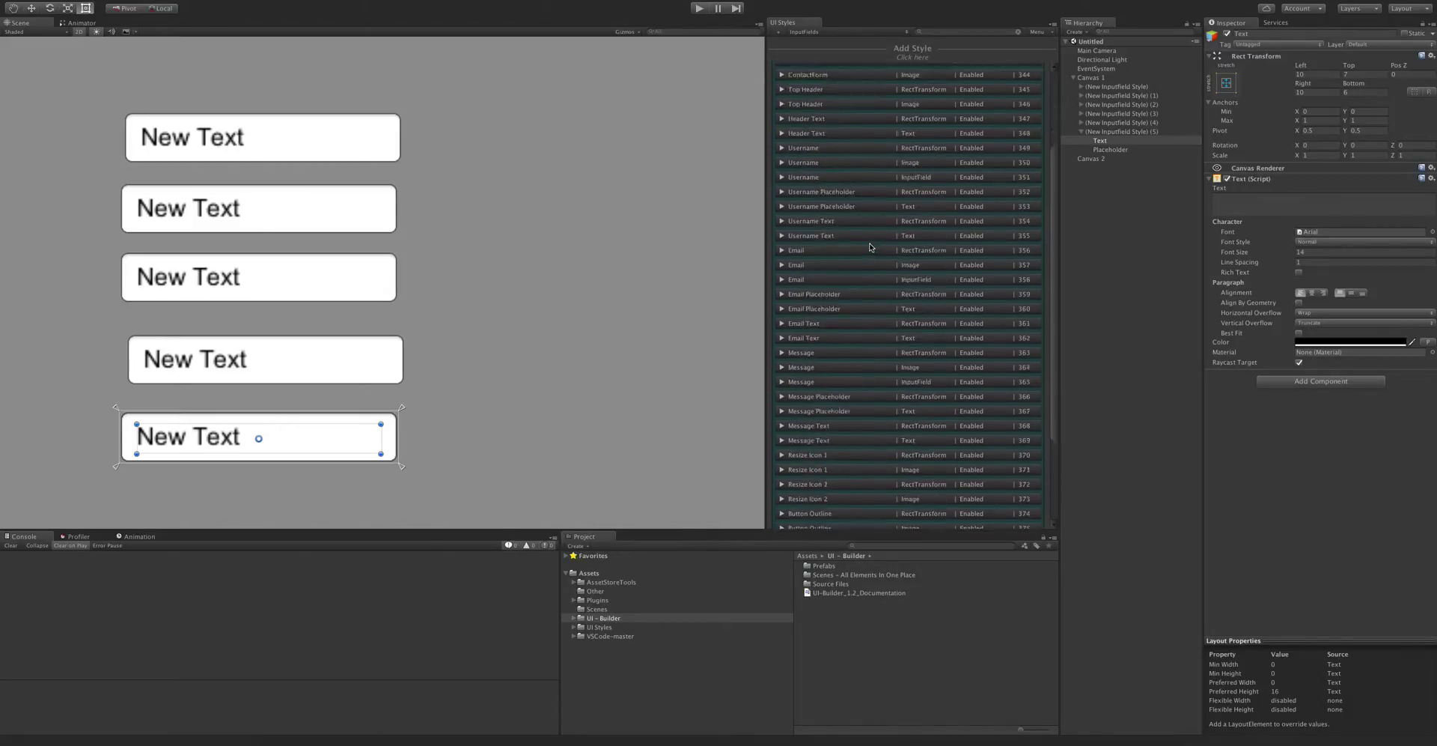
scroll(871, 247, "down", 5)
scroll(928, 322, "up", 10)
right_click(871, 97)
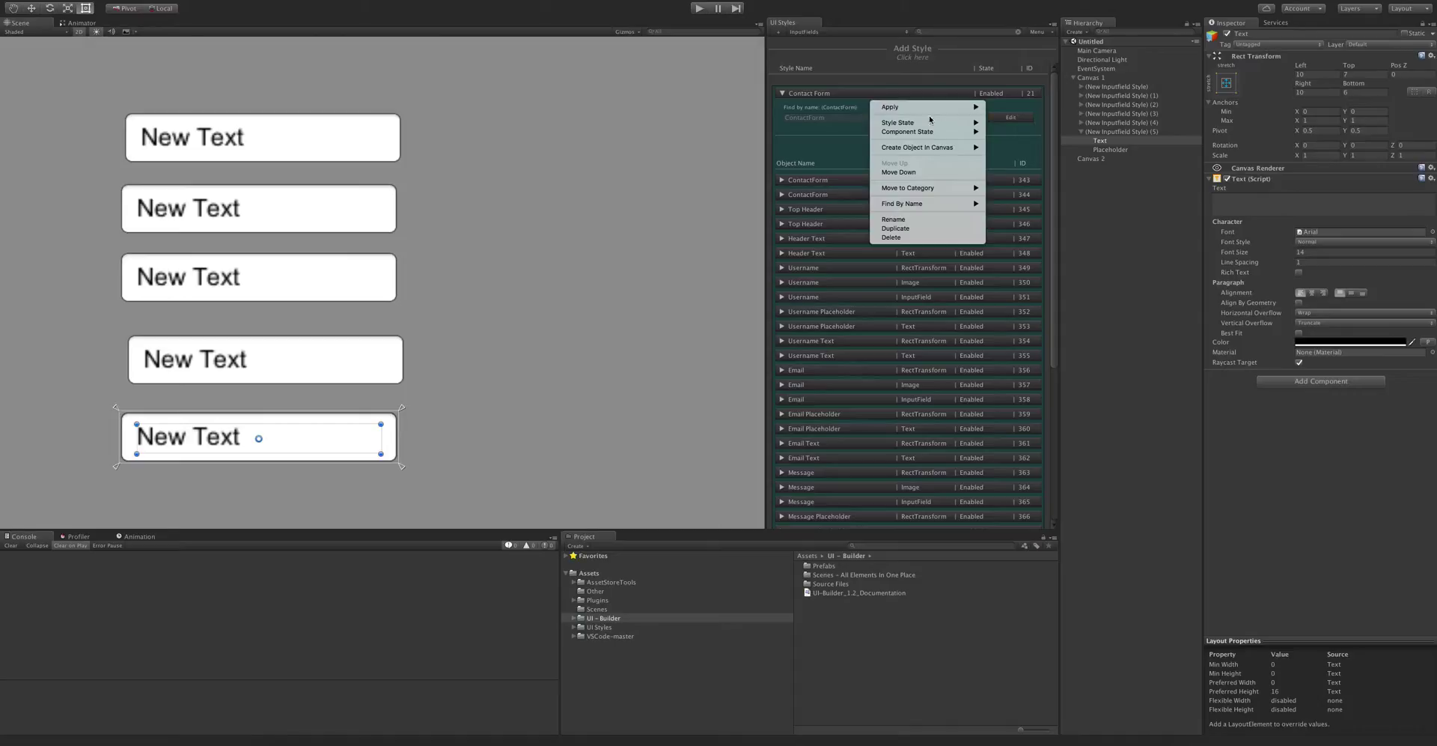
mouse_move(928, 131)
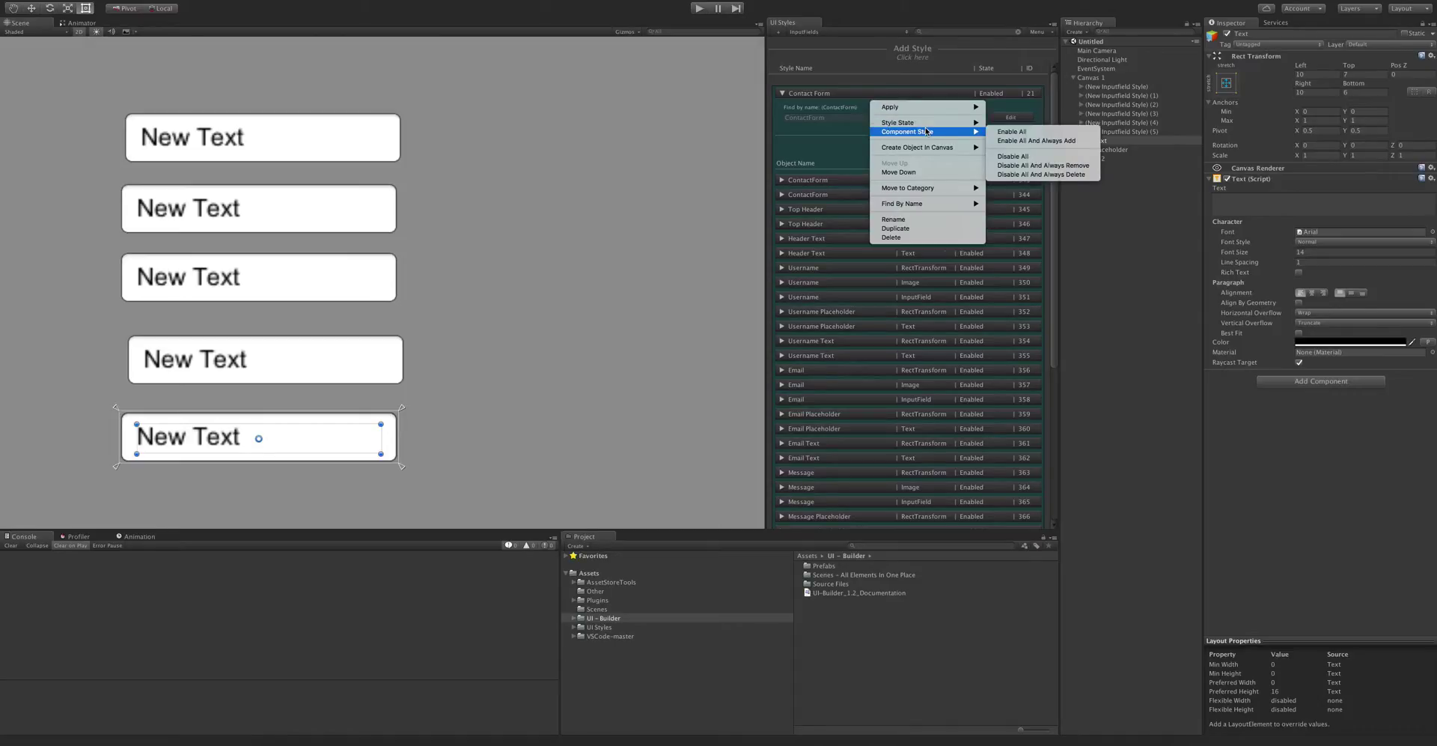
left_click(1037, 140)
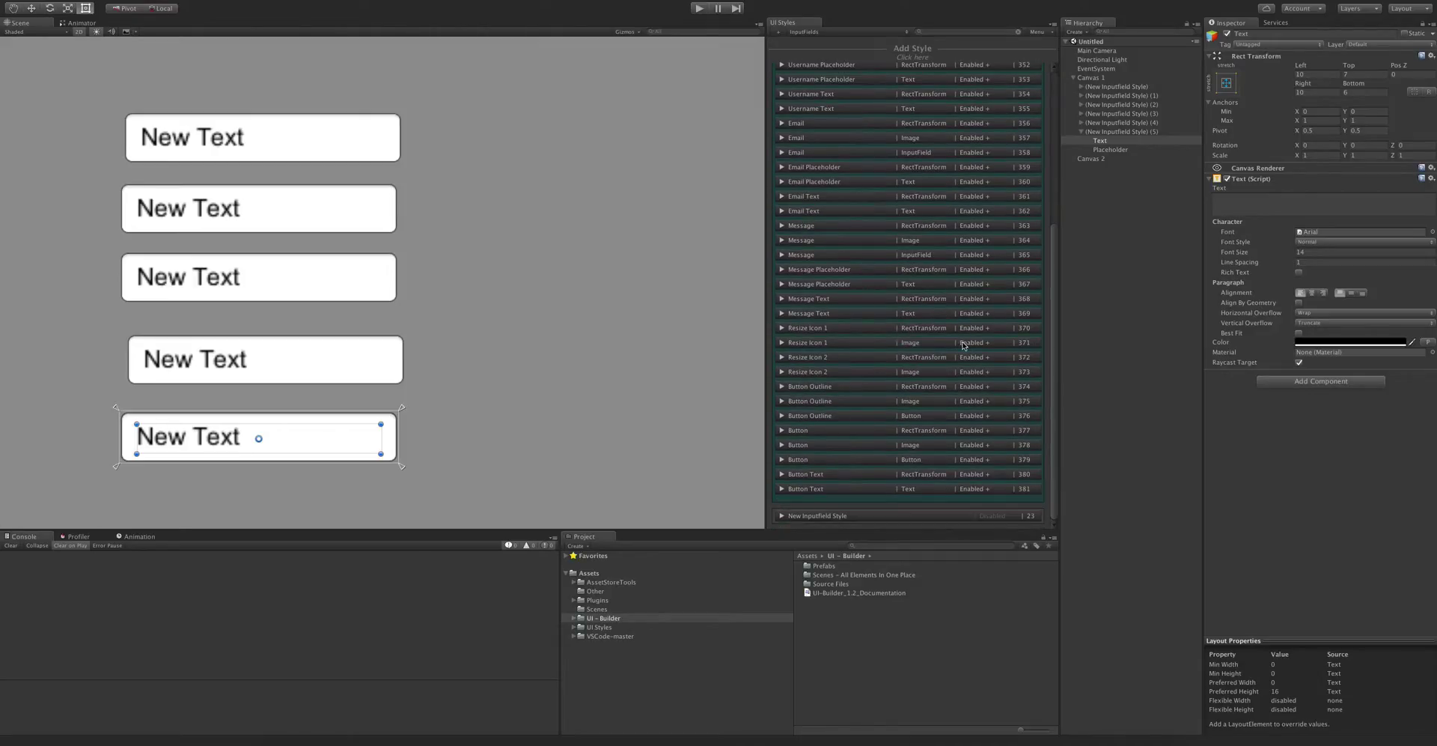
left_click(935, 91)
Create a Contact Form in Canvas 1 and move it right of the input fields.
scroll(504, 241, "down", 3)
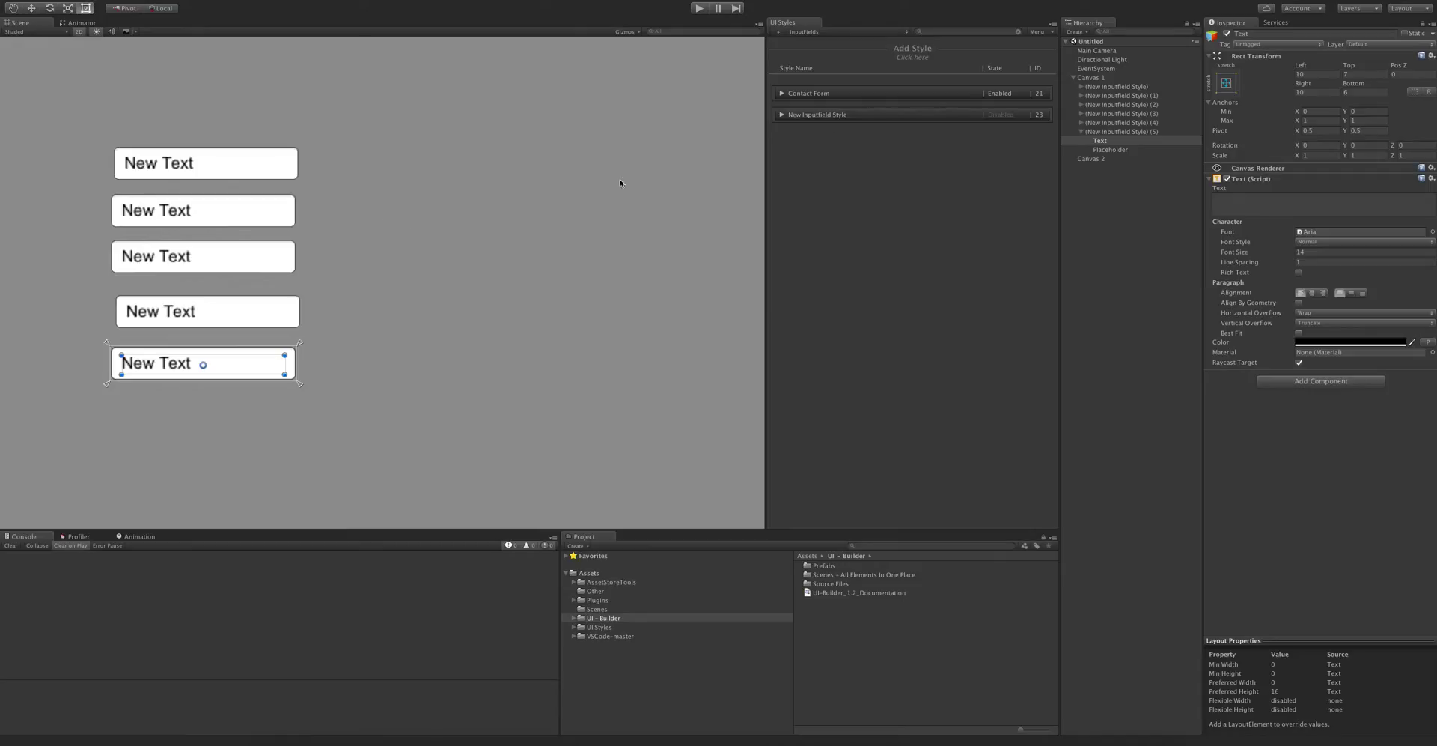
right_click(872, 94)
mouse_move(966, 141)
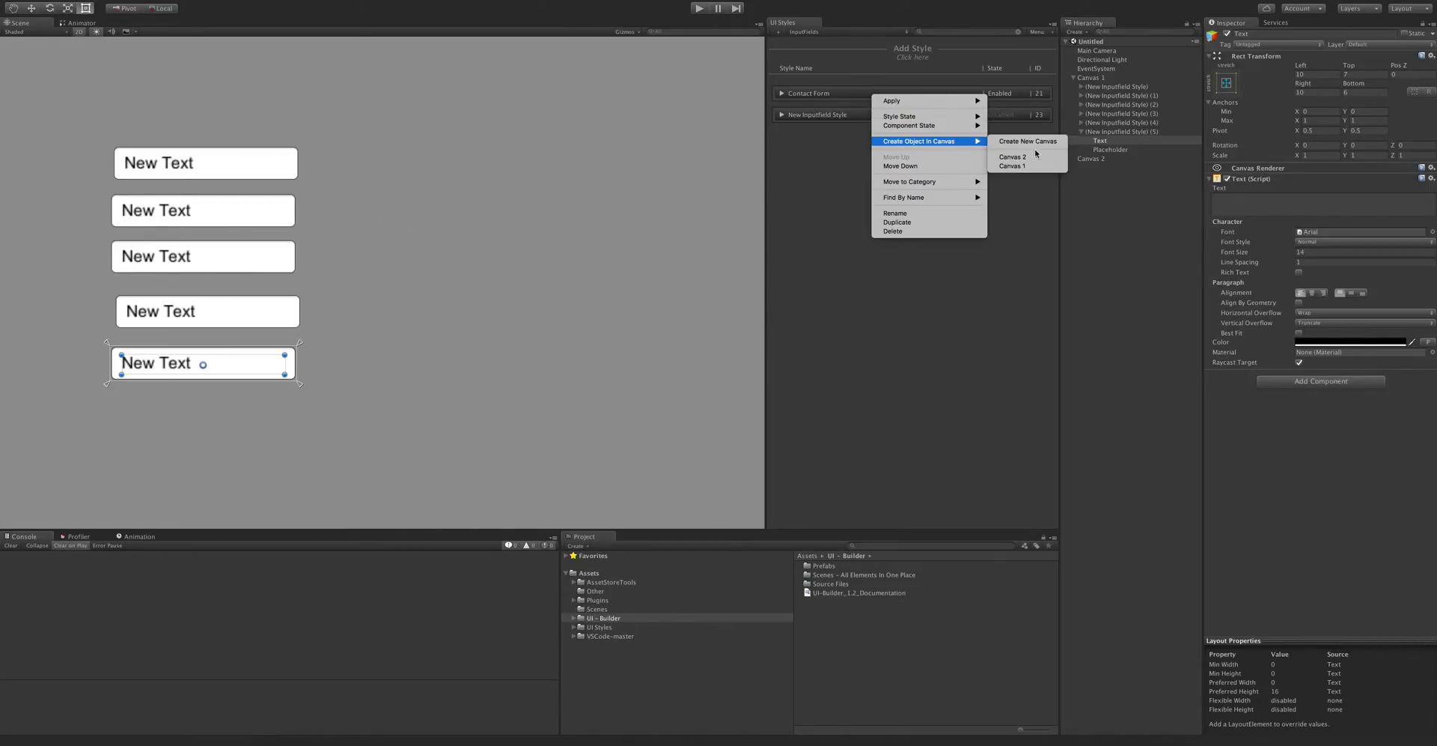
left_click(1011, 166)
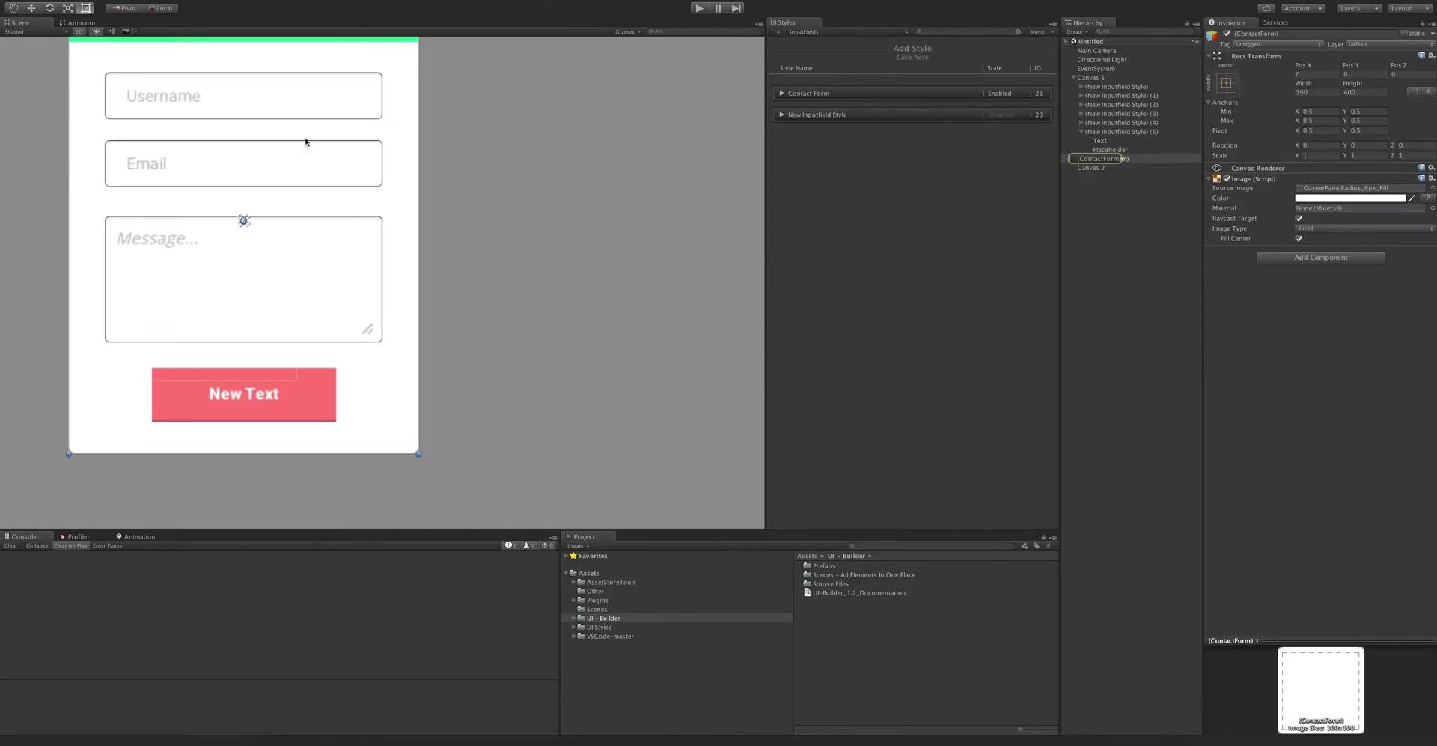
left_click_drag(294, 142, 485, 133)
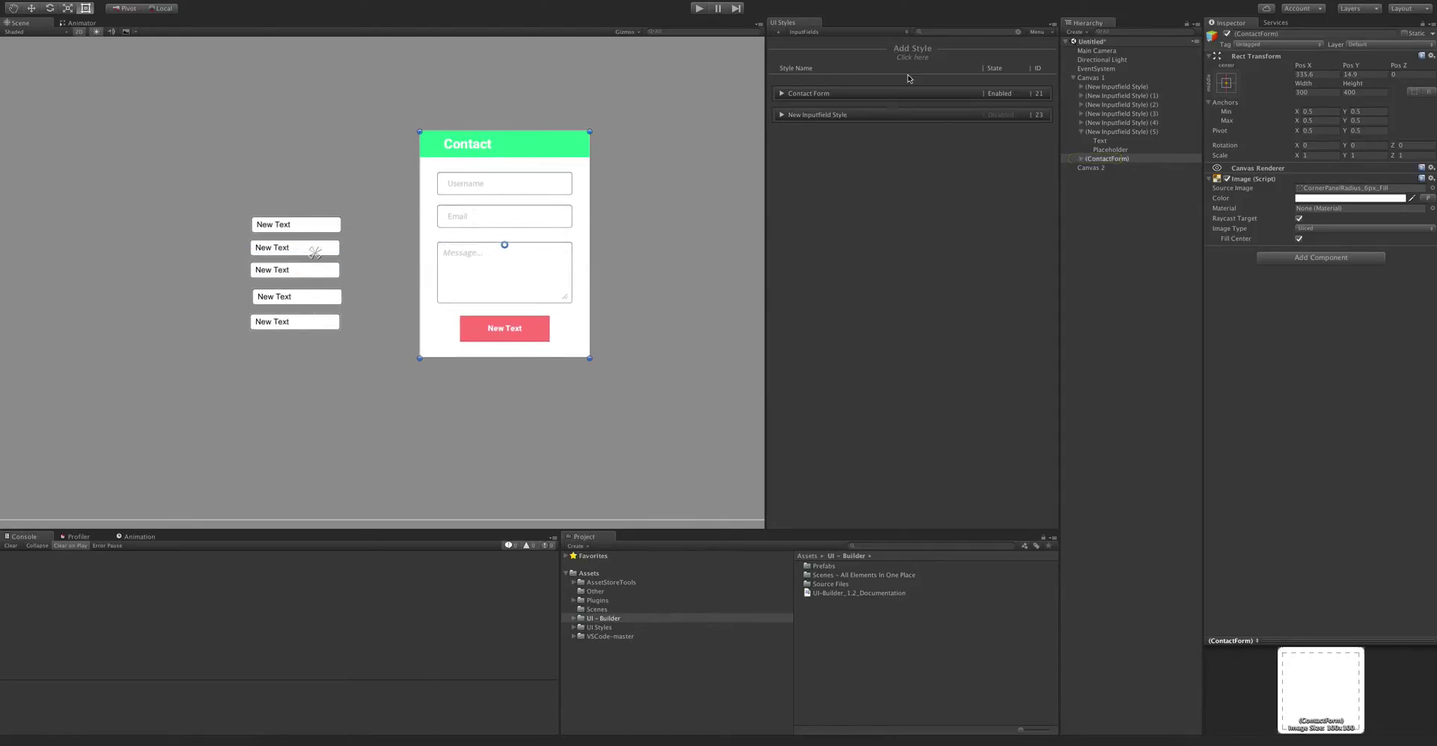
Delete Canvas 1 along with all its contents.
left_click(1080, 131)
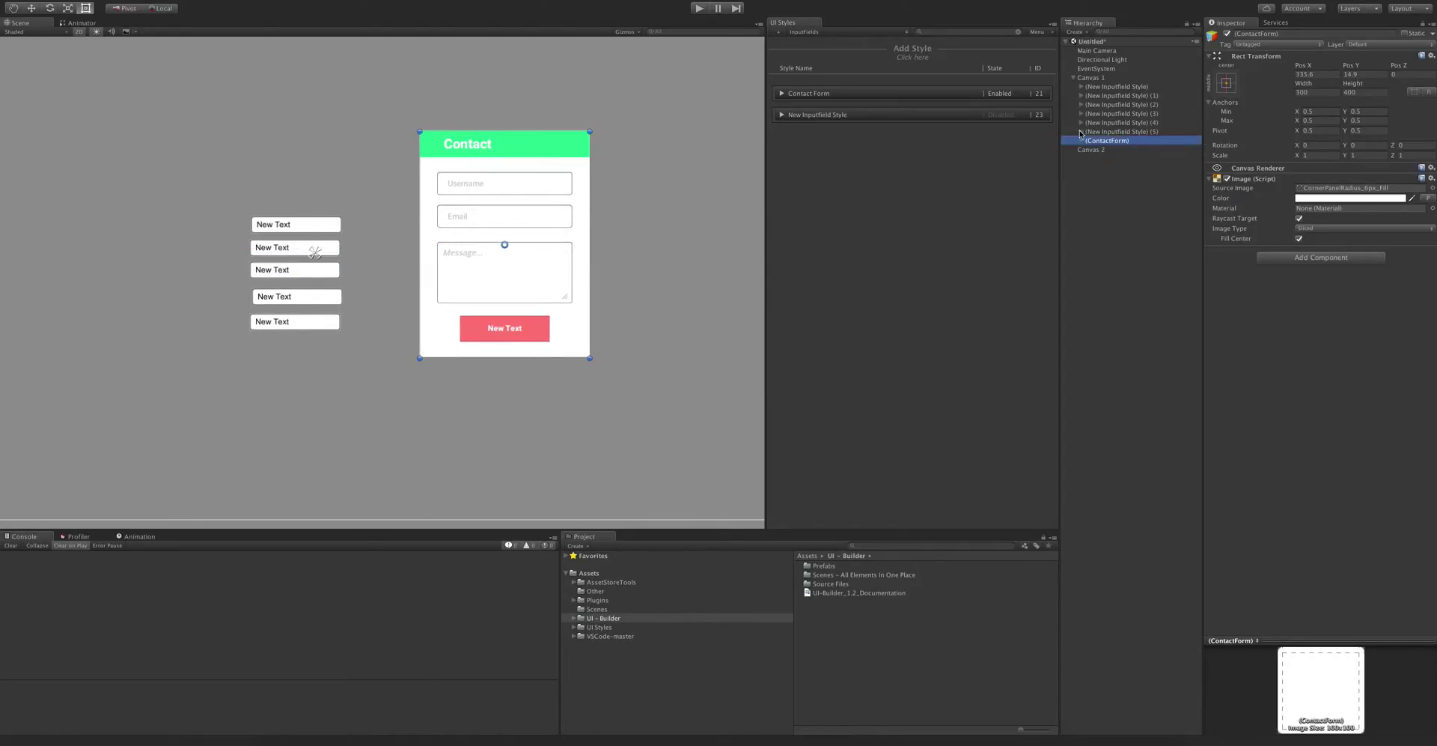
left_click(1089, 78)
key("Delete")
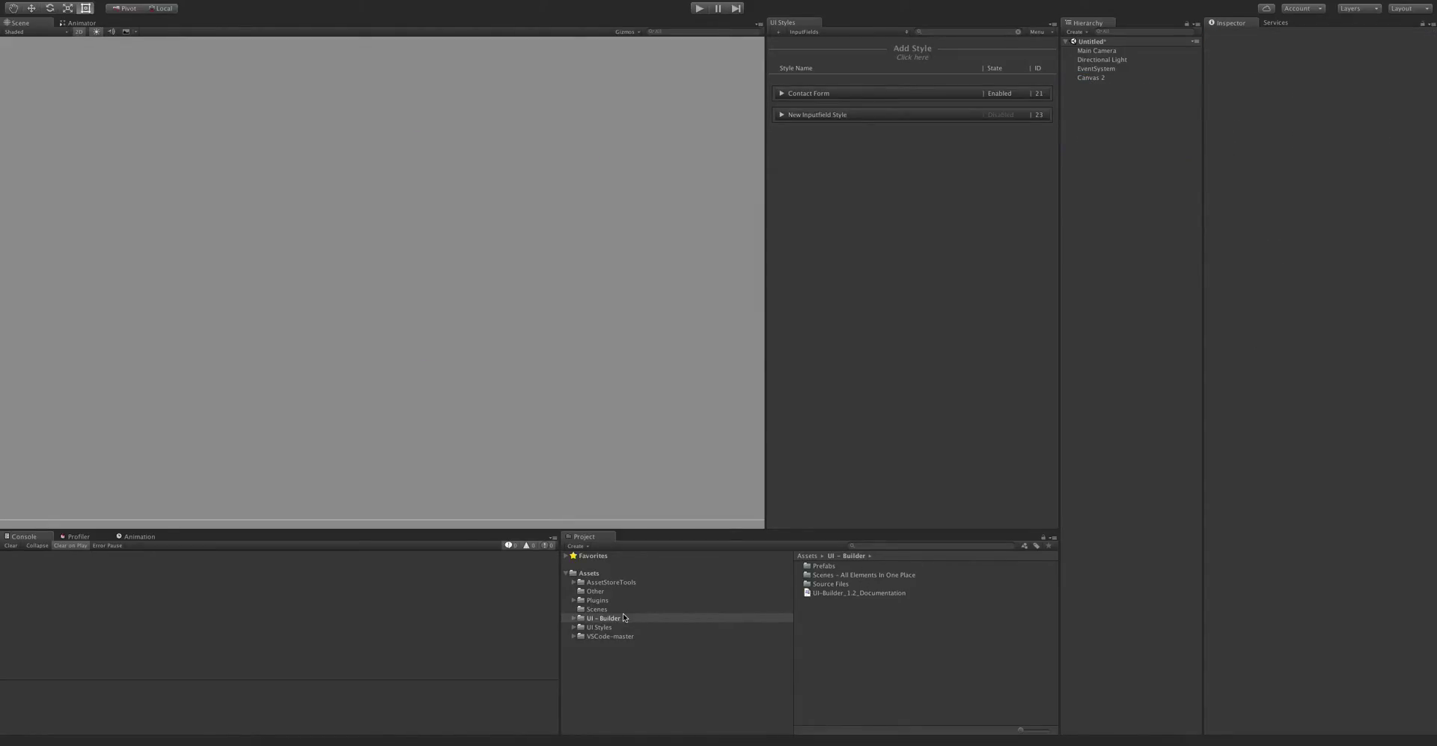
Add an InputField_1 prefab from Prefabs > 2. Ready-Made Component Elements > Inputs to Canvas 2, then move it up-left.
left_click(574, 620)
left_click(582, 626)
left_click(598, 646)
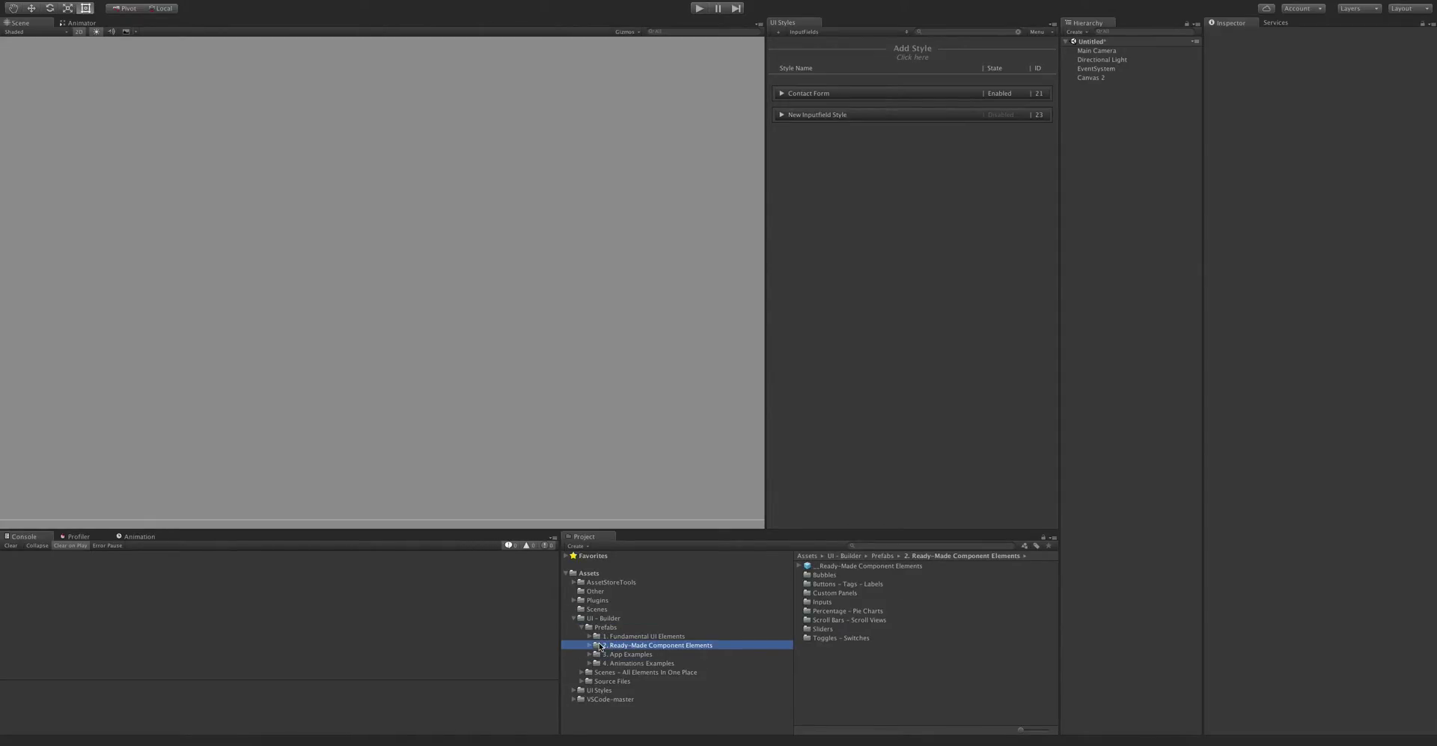
double_click(858, 602)
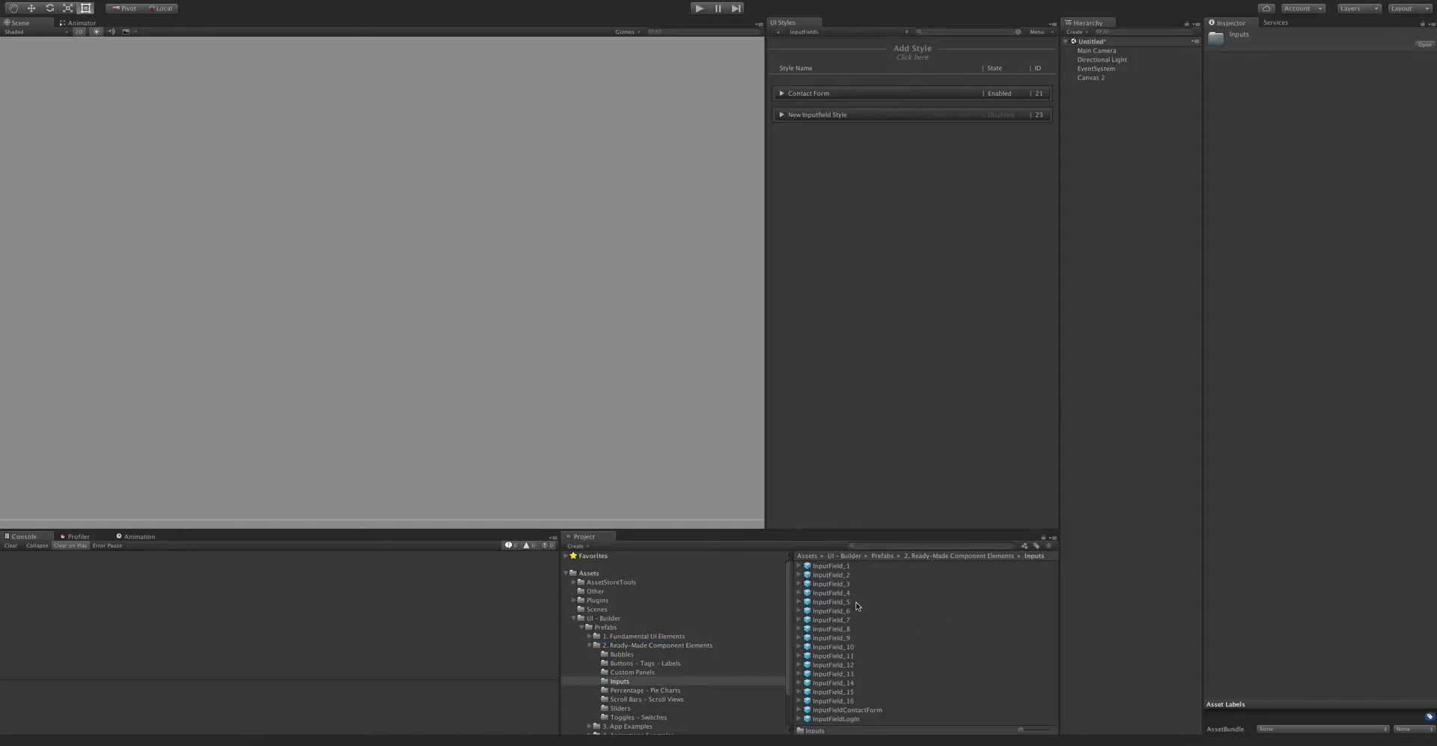
left_click_drag(849, 569, 1100, 78)
left_click_drag(335, 257, 254, 172)
Add InputField_2 and InputField_3, moving the Name/Submit form lower-left and the Name field upper-left.
left_click_drag(832, 574, 1115, 79)
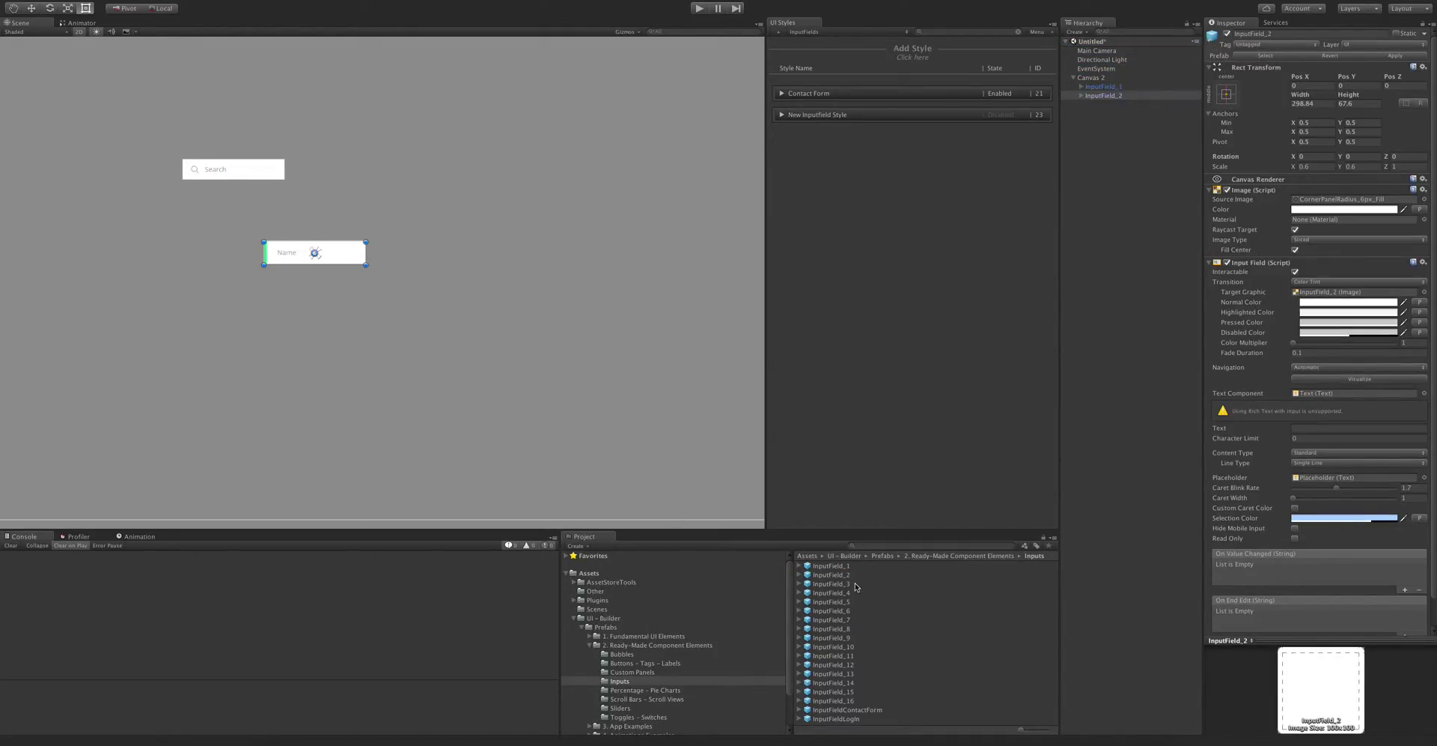
left_click_drag(857, 585, 1101, 78)
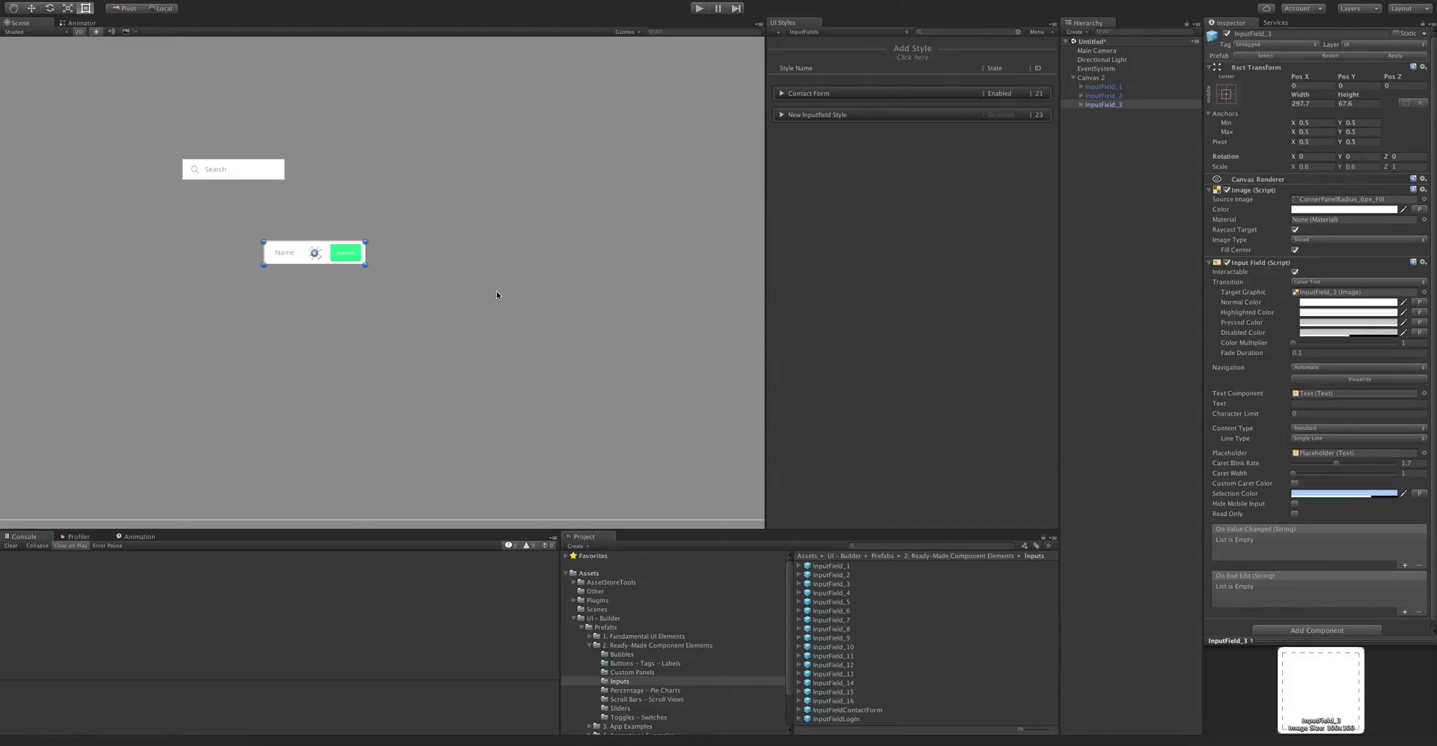
left_click_drag(349, 255, 232, 299)
left_click(1107, 96)
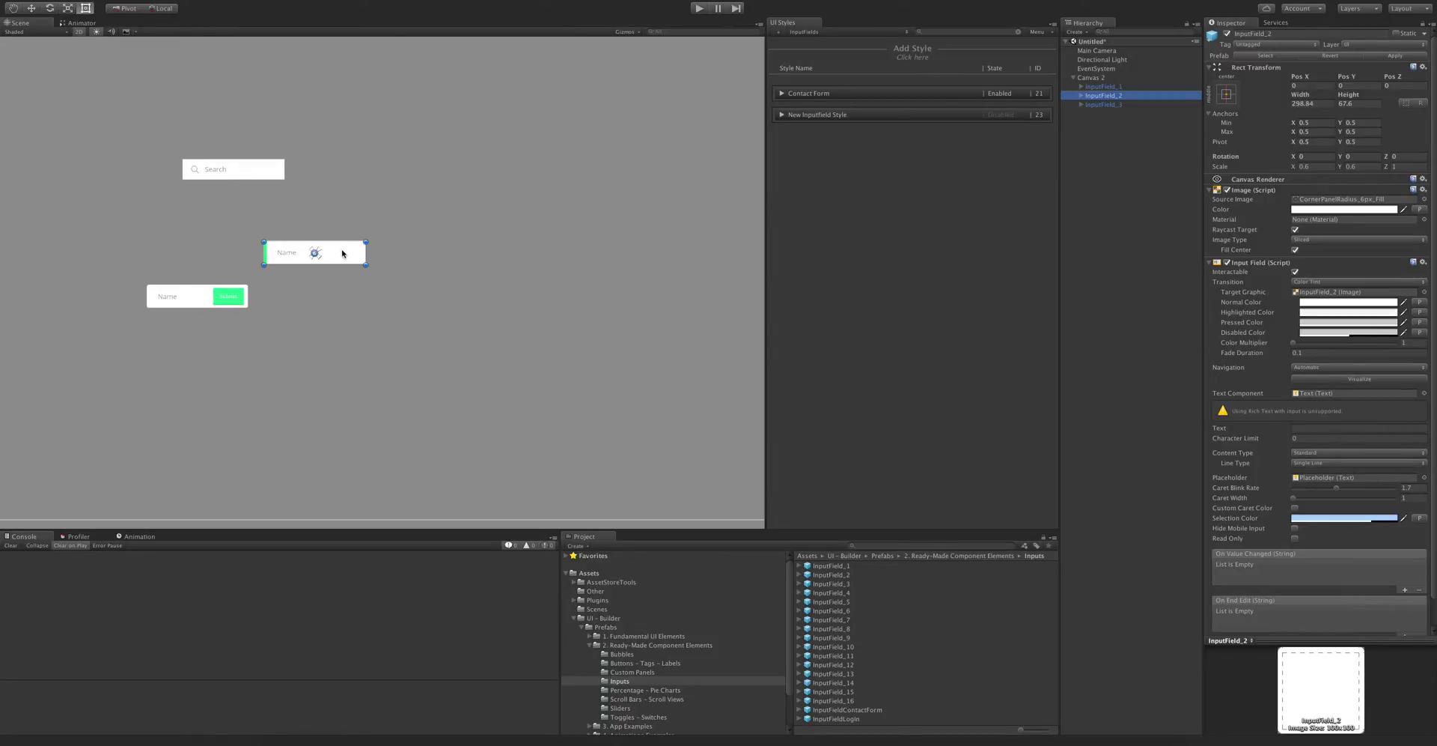
left_click_drag(342, 254, 241, 235)
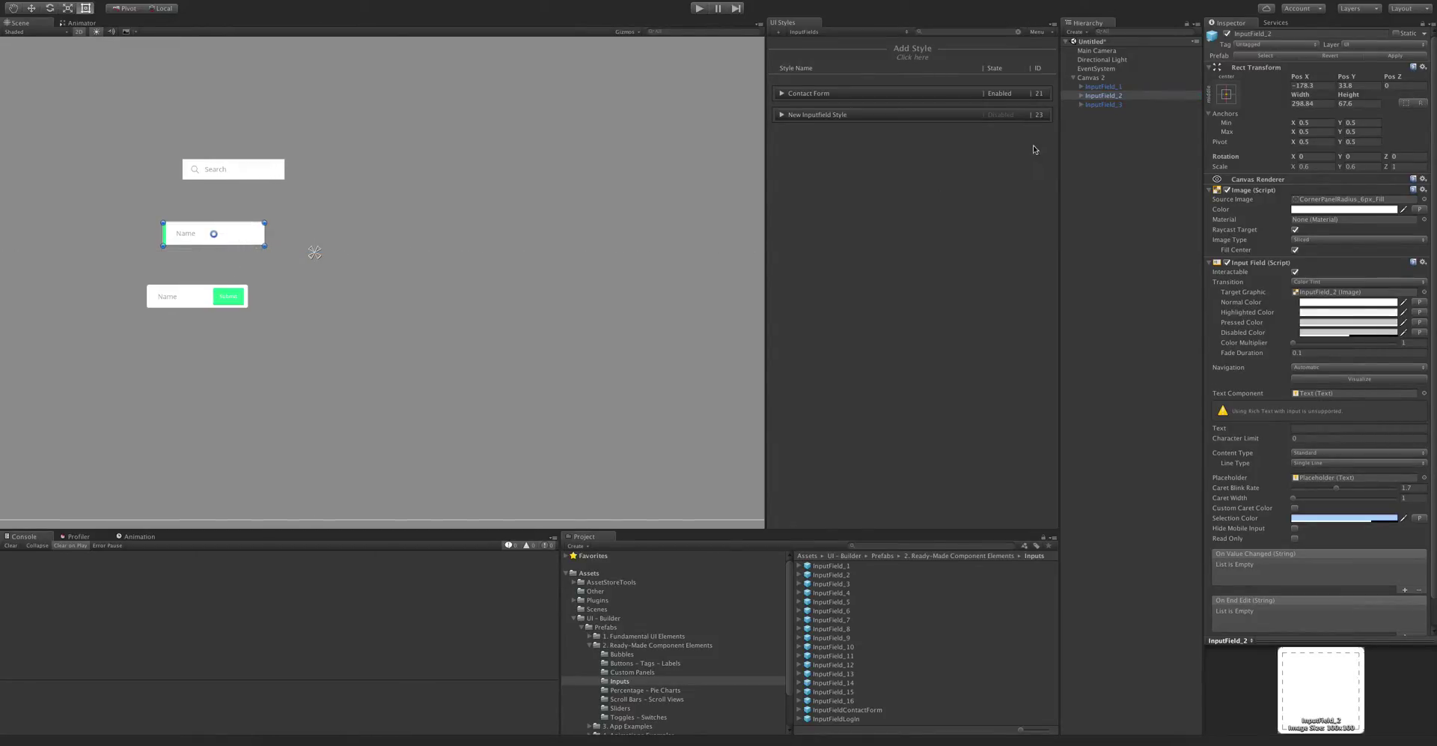
Create an InputField_1 style from the Search field in UI Styles.
left_click(1130, 87)
left_click_drag(1130, 88, 936, 57)
left_click(1029, 138)
Create a New Text copy from the InputField_1 style in Canvas 2 and move it right of Search.
right_click(904, 137)
mouse_move(973, 186)
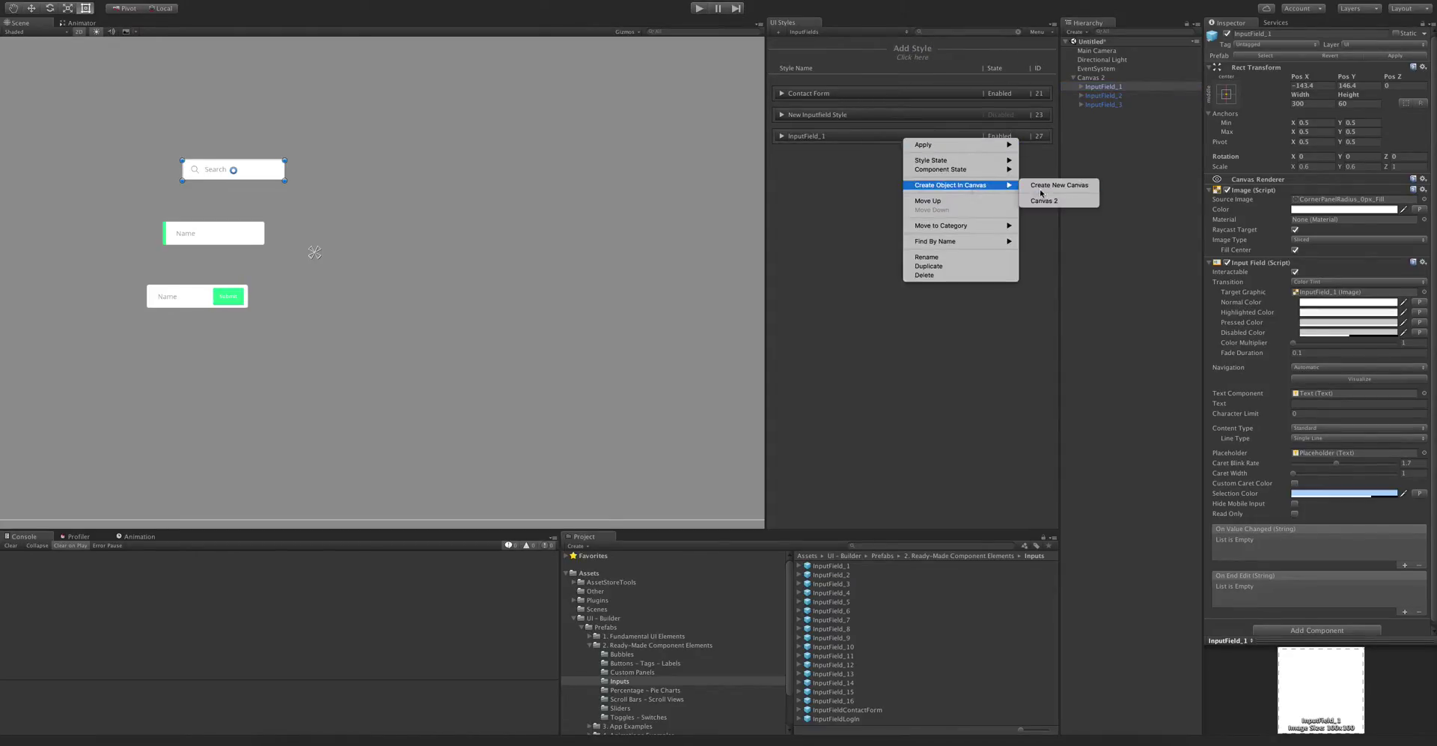
left_click(1044, 200)
left_click_drag(262, 177, 412, 179)
left_click(533, 430)
Delete the InputField_1 style and expand the Search field's children in the Hierarchy.
right_click(866, 135)
left_click(903, 280)
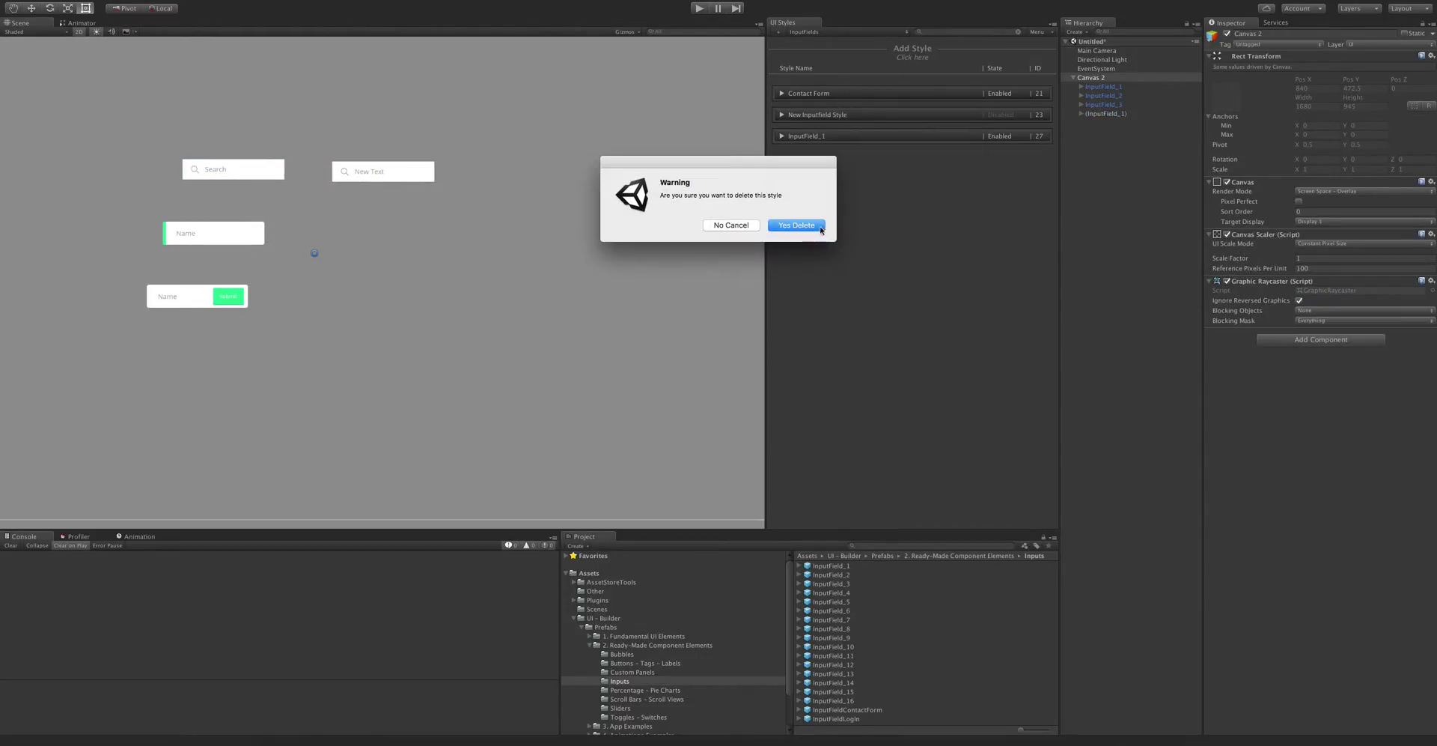
left_click(790, 223)
left_click(1103, 86)
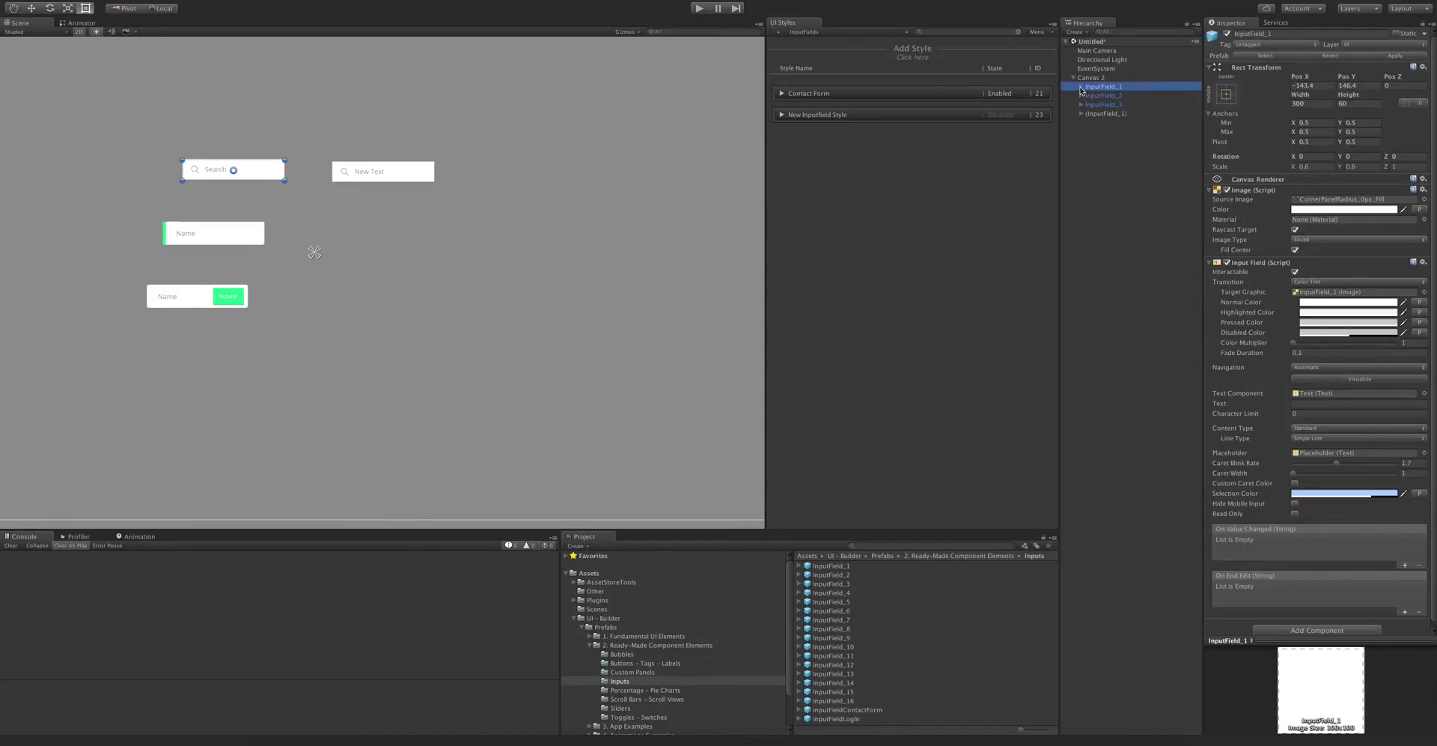
left_click(1081, 86)
Rename the Search field's magnifier Image child to Icon.
left_click(1124, 113)
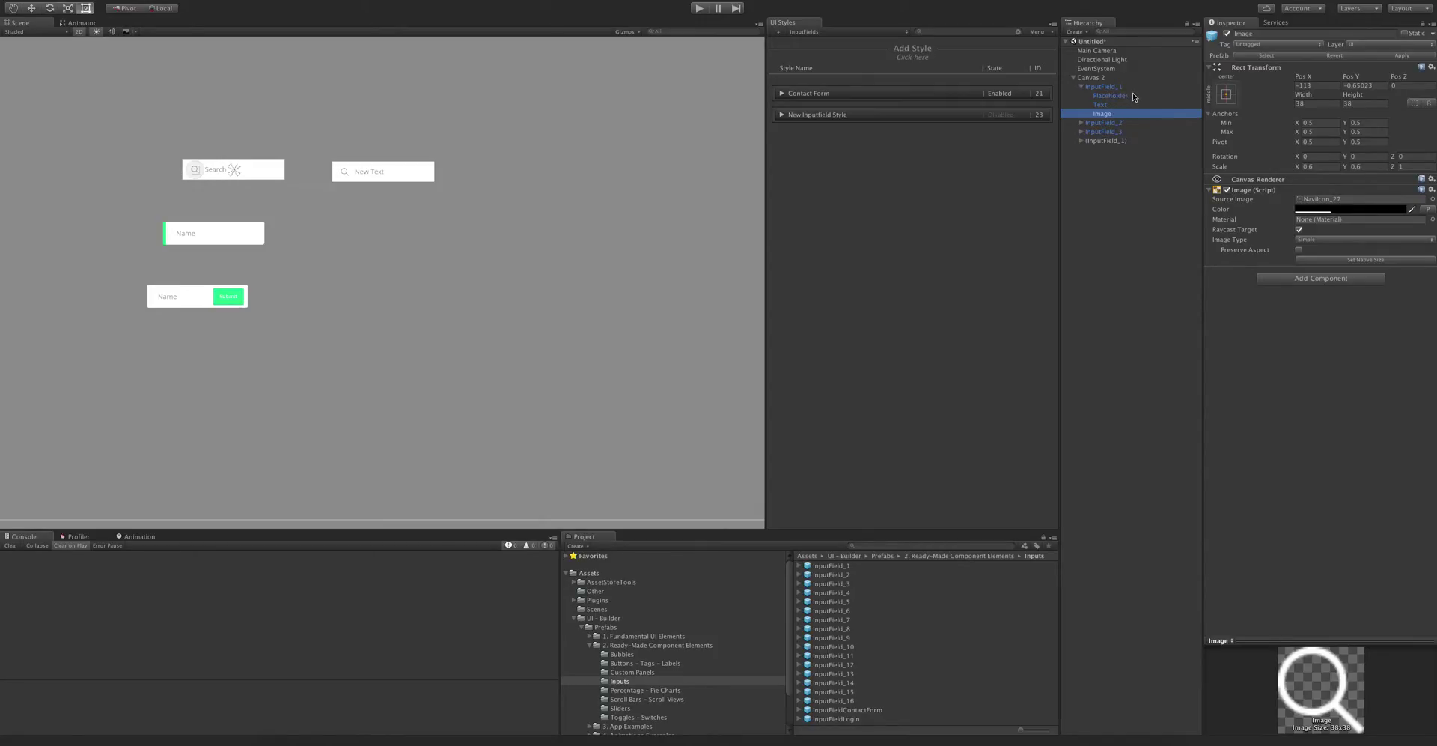
left_click(1132, 97)
left_click(1118, 112)
left_click(1104, 87)
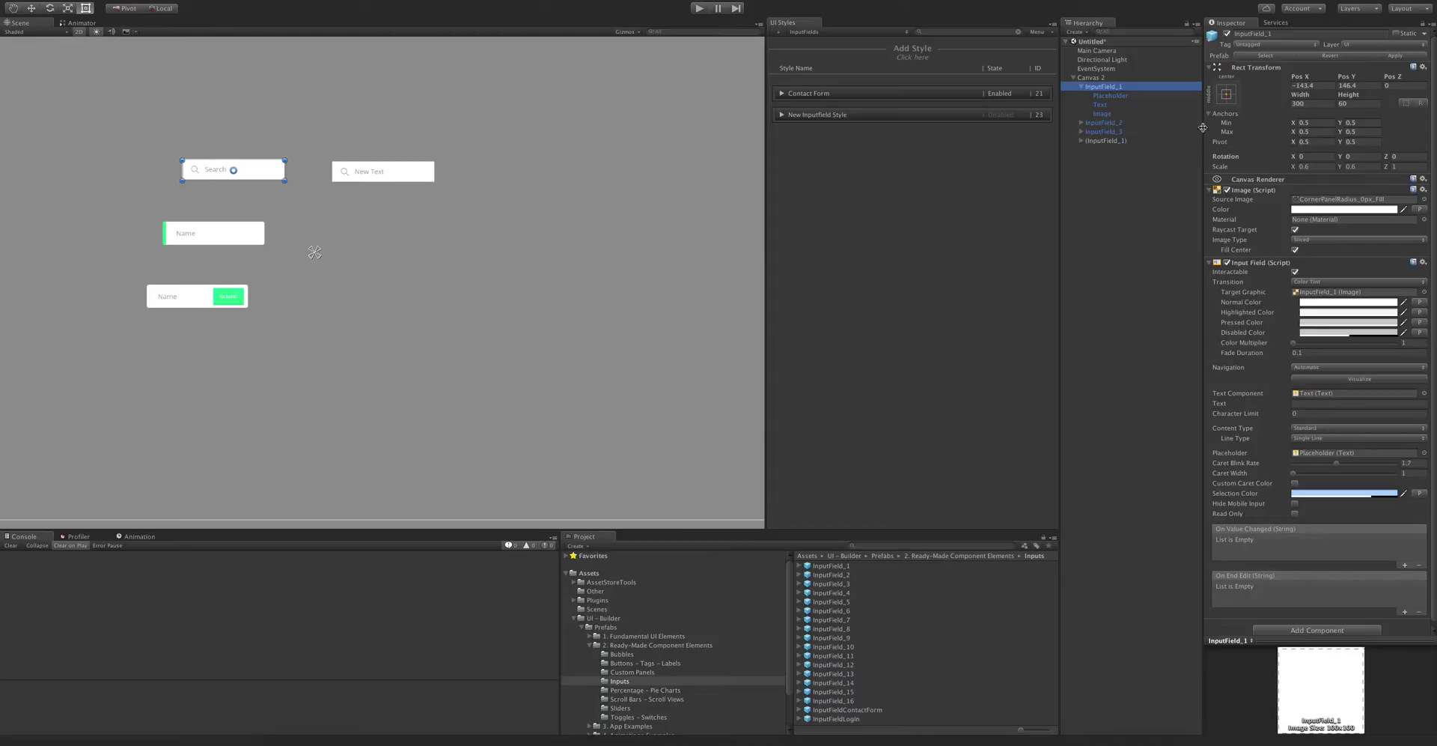
left_click(1118, 113)
key("BackSpace")
type("Icon")
key("Return")
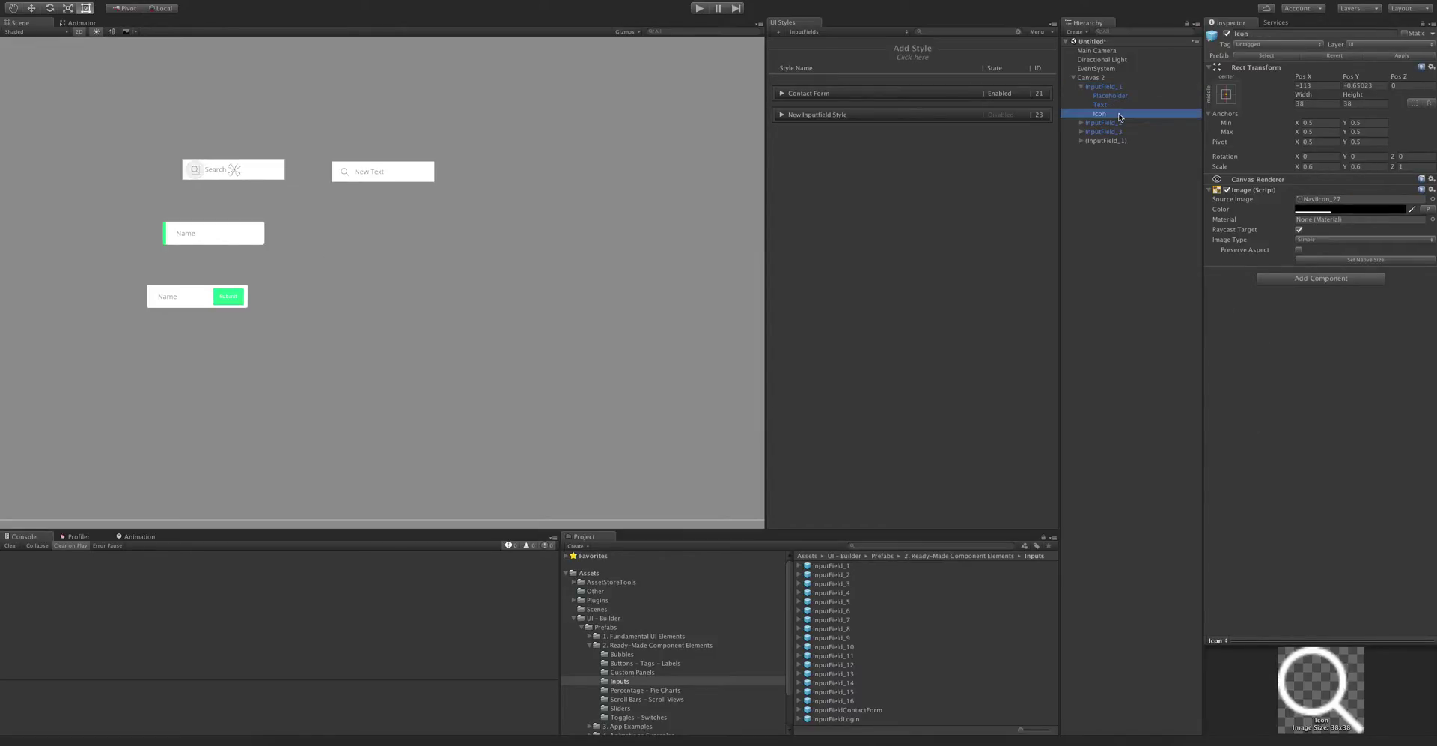
left_click(1081, 87)
Rename the Name field's green accent Image child to Line, then expand the Name/Submit form.
left_click(1083, 96)
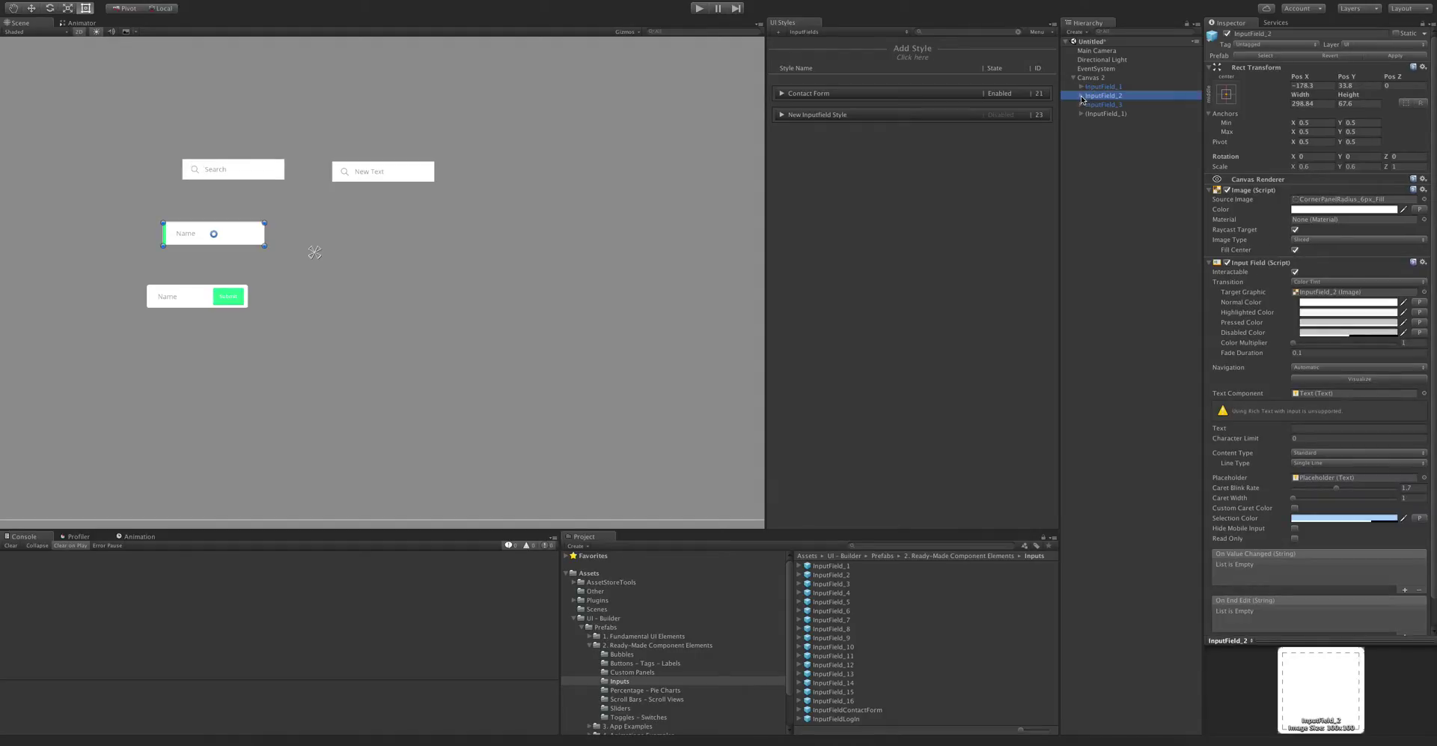
left_click(1081, 96)
left_click(1126, 122)
left_click(1127, 122)
type("Line")
key("Return")
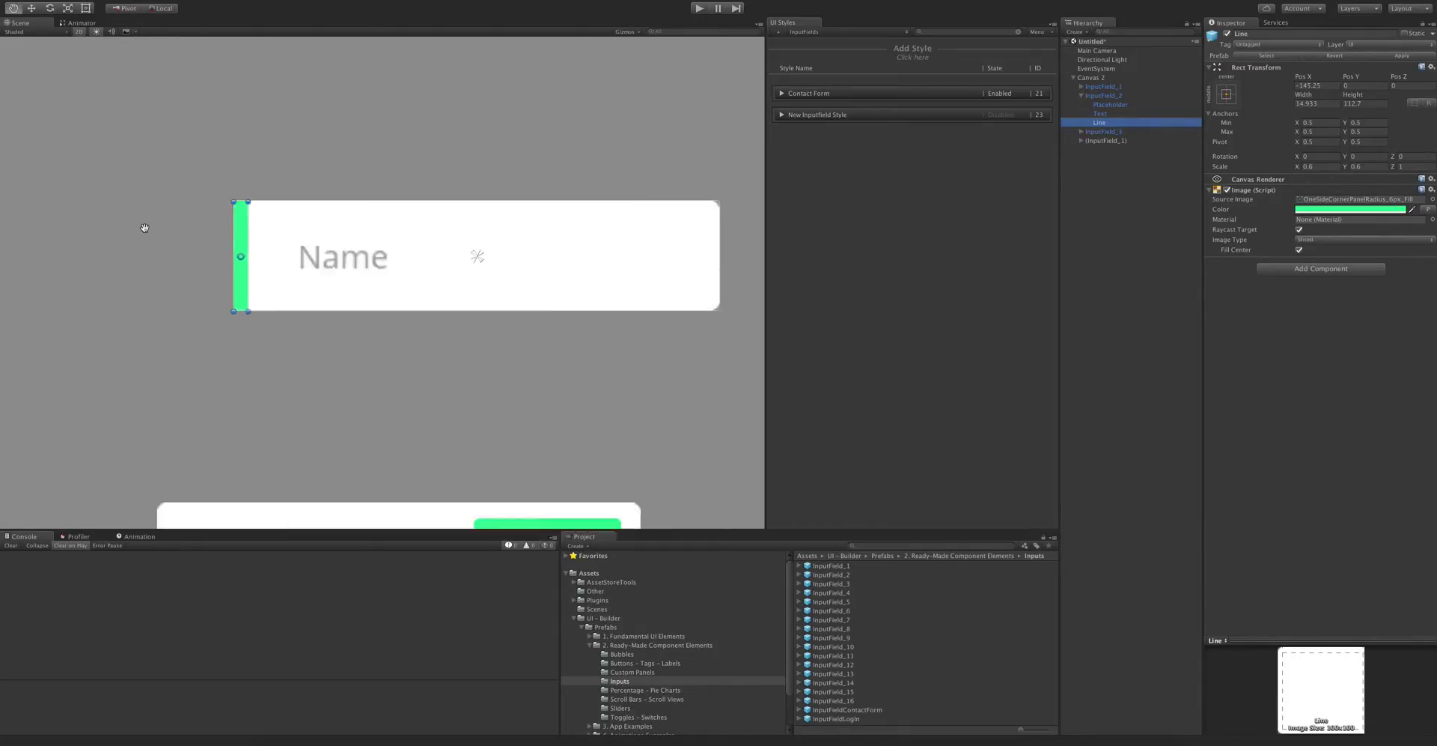
scroll(342, 270, "down", 3)
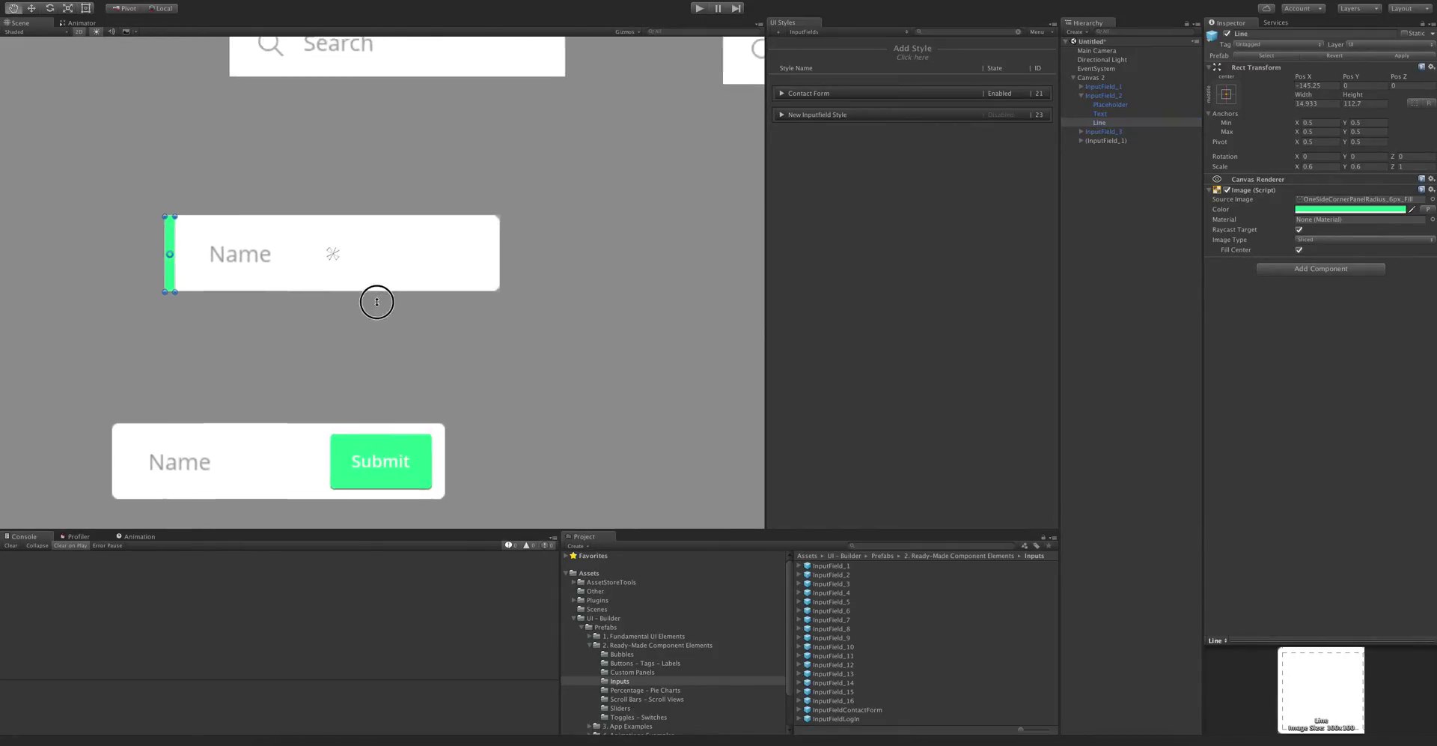
scroll(367, 296, "down", 3)
key("t")
left_click(385, 254)
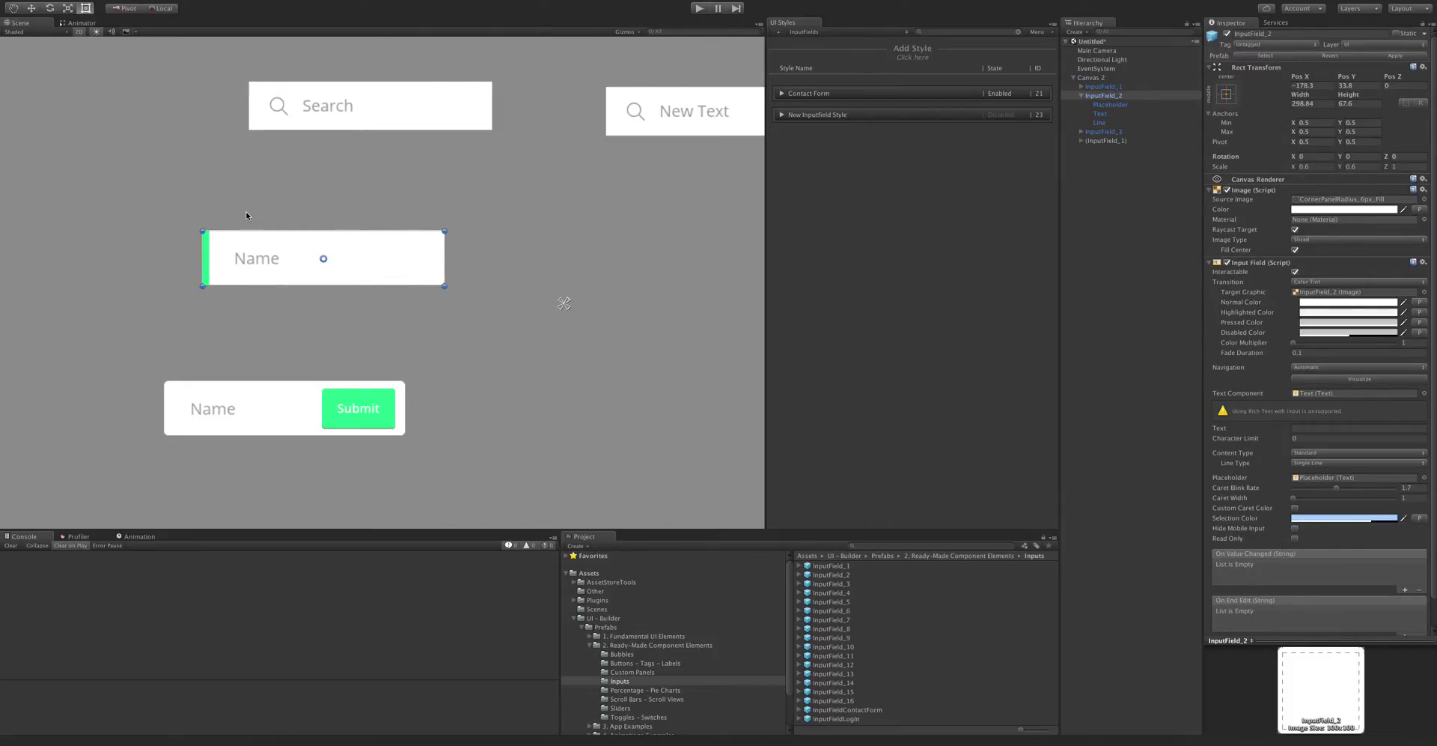
left_click(1082, 96)
left_click(1081, 104)
left_click(1115, 105)
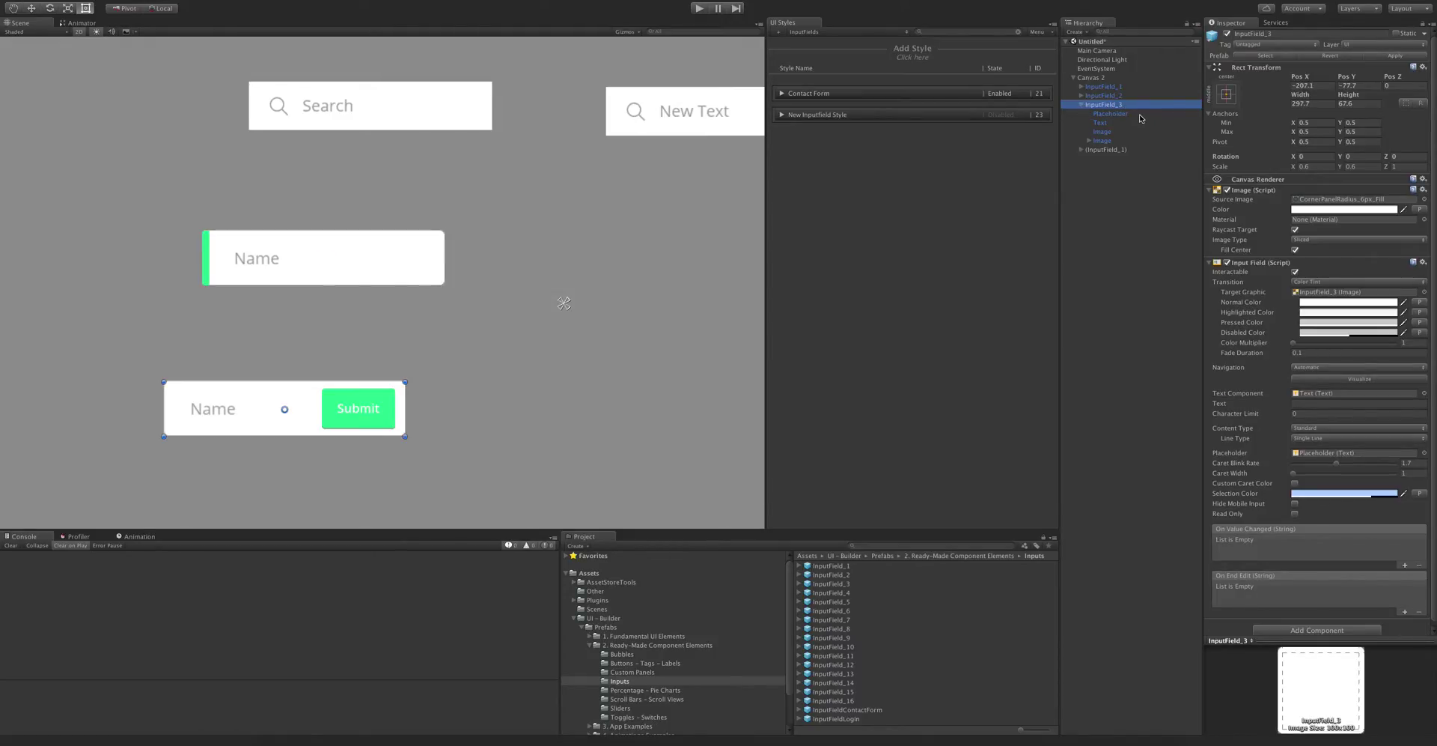
left_click(1139, 114)
scroll(654, 347, "down", 1)
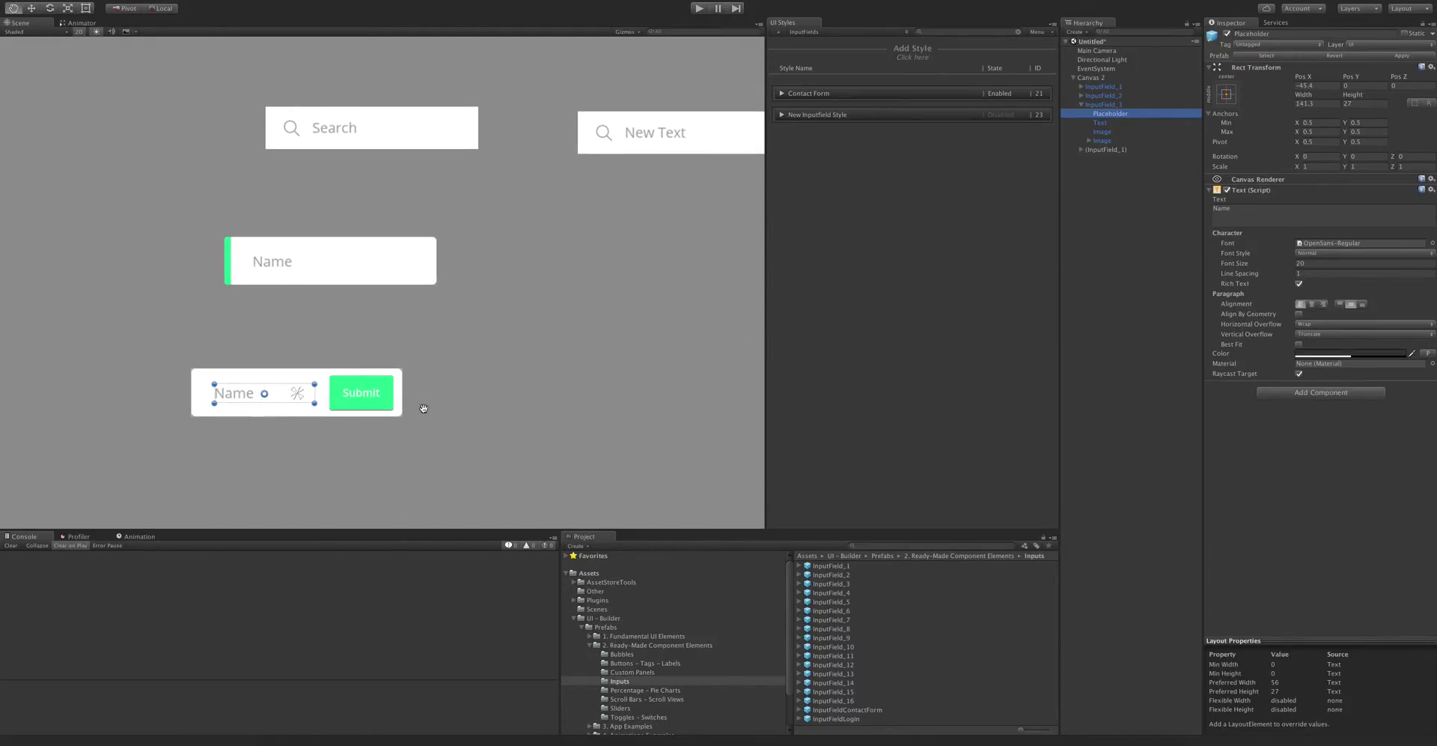
key("f")
left_click_drag(631, 263, 557, 212)
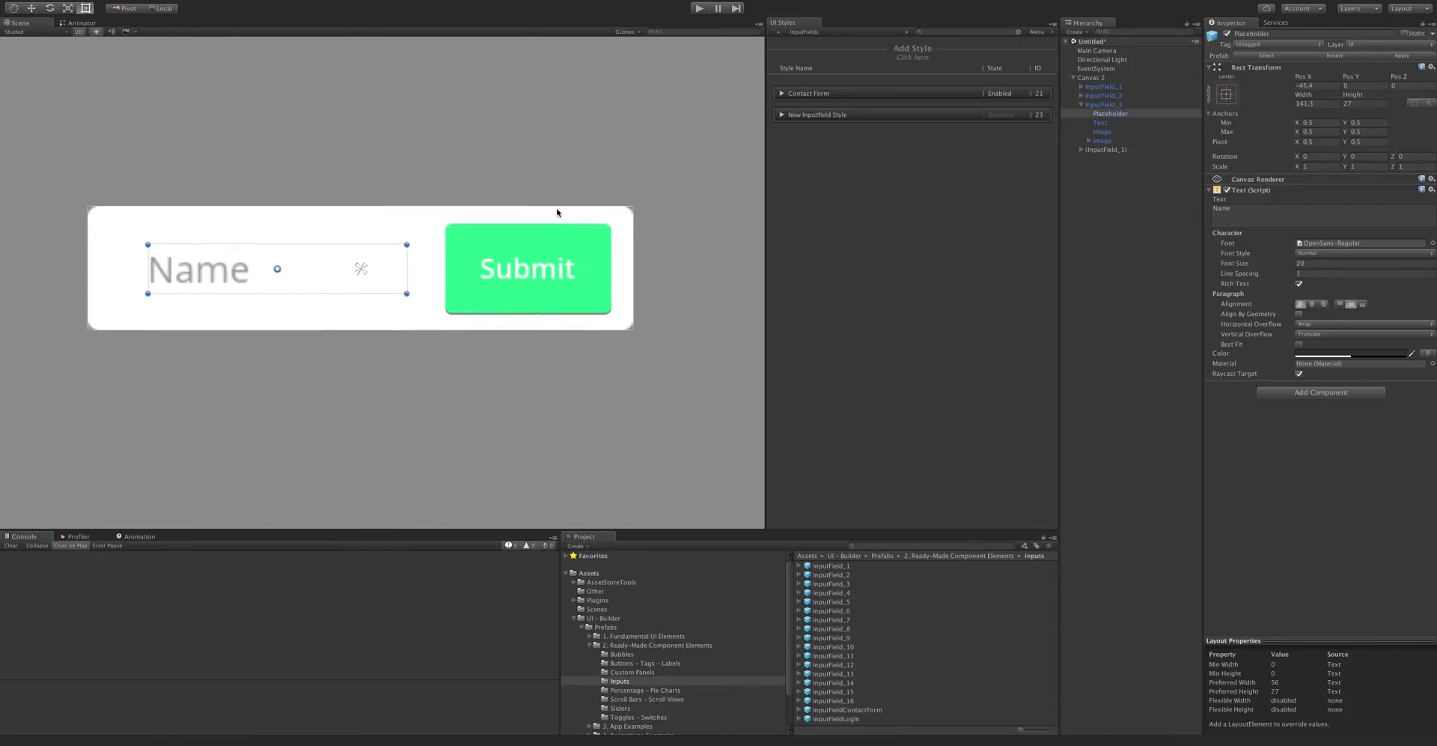
left_click(1132, 131)
left_click(1129, 140)
left_click(1129, 133)
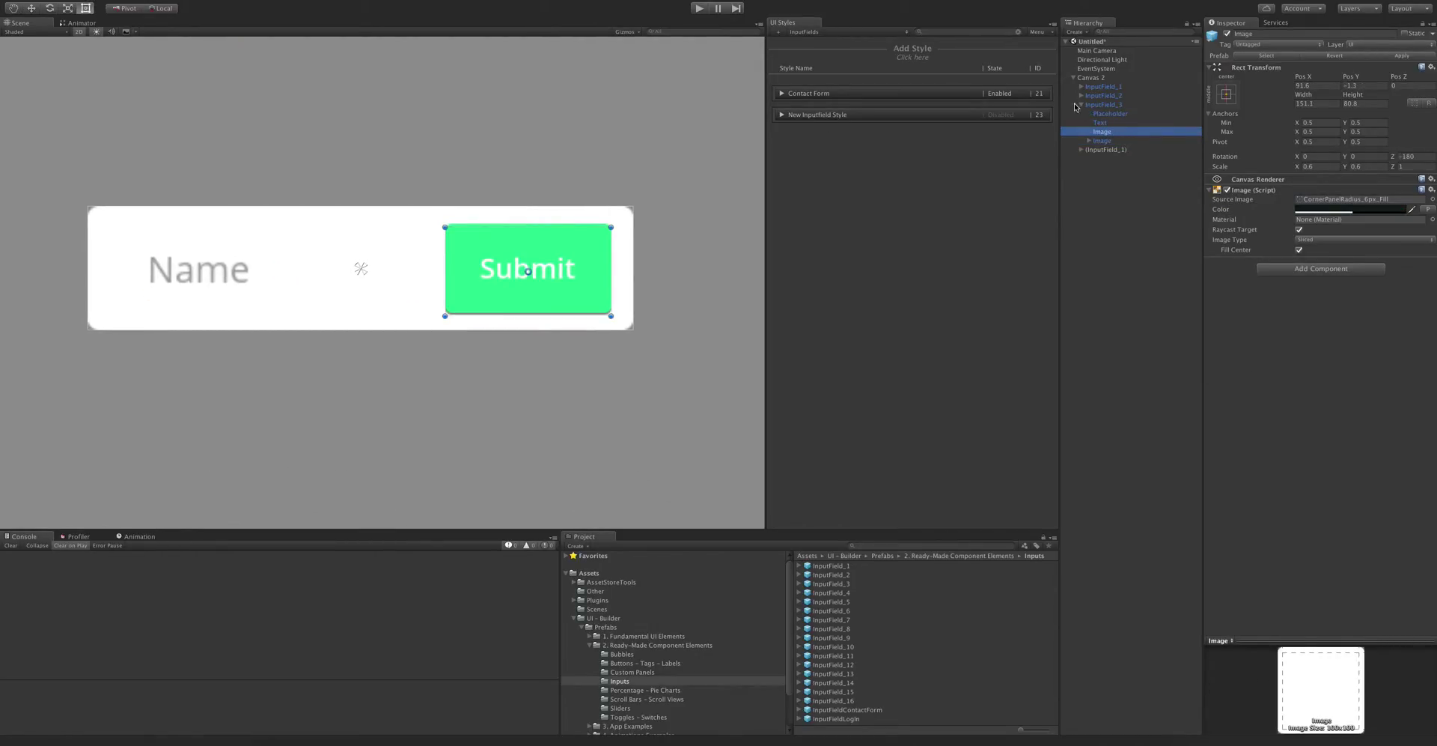
left_click(1128, 104)
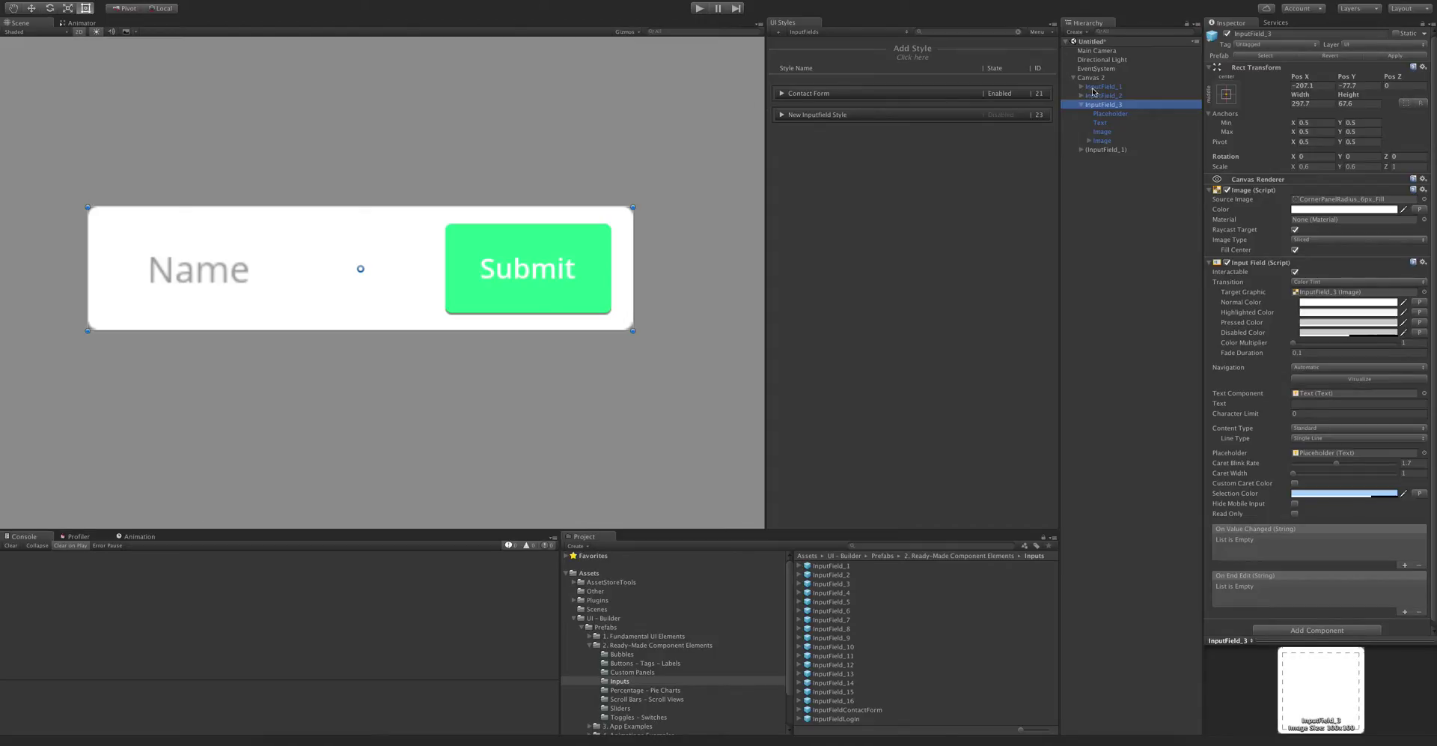
left_click(861, 116)
left_click(833, 203)
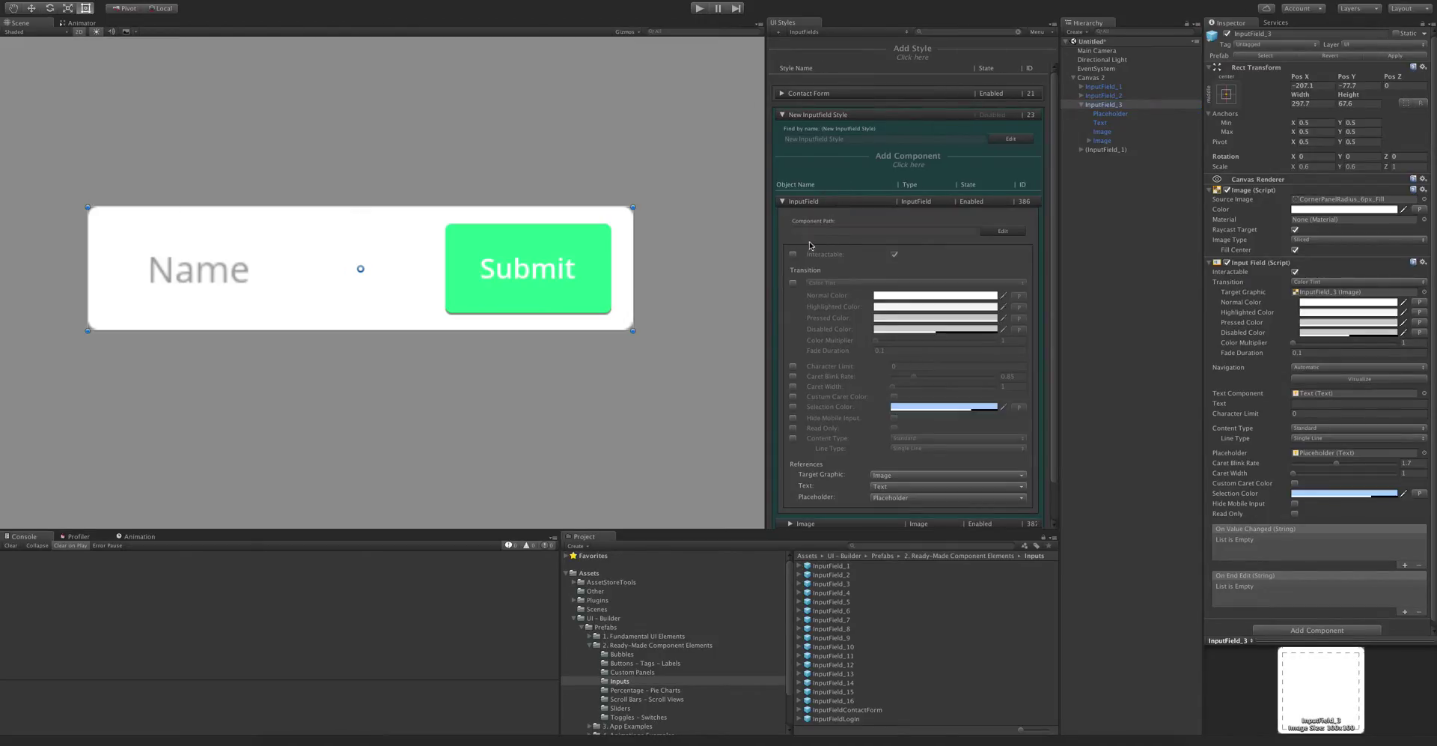
left_click(839, 203)
left_click(832, 115)
left_click(1138, 132)
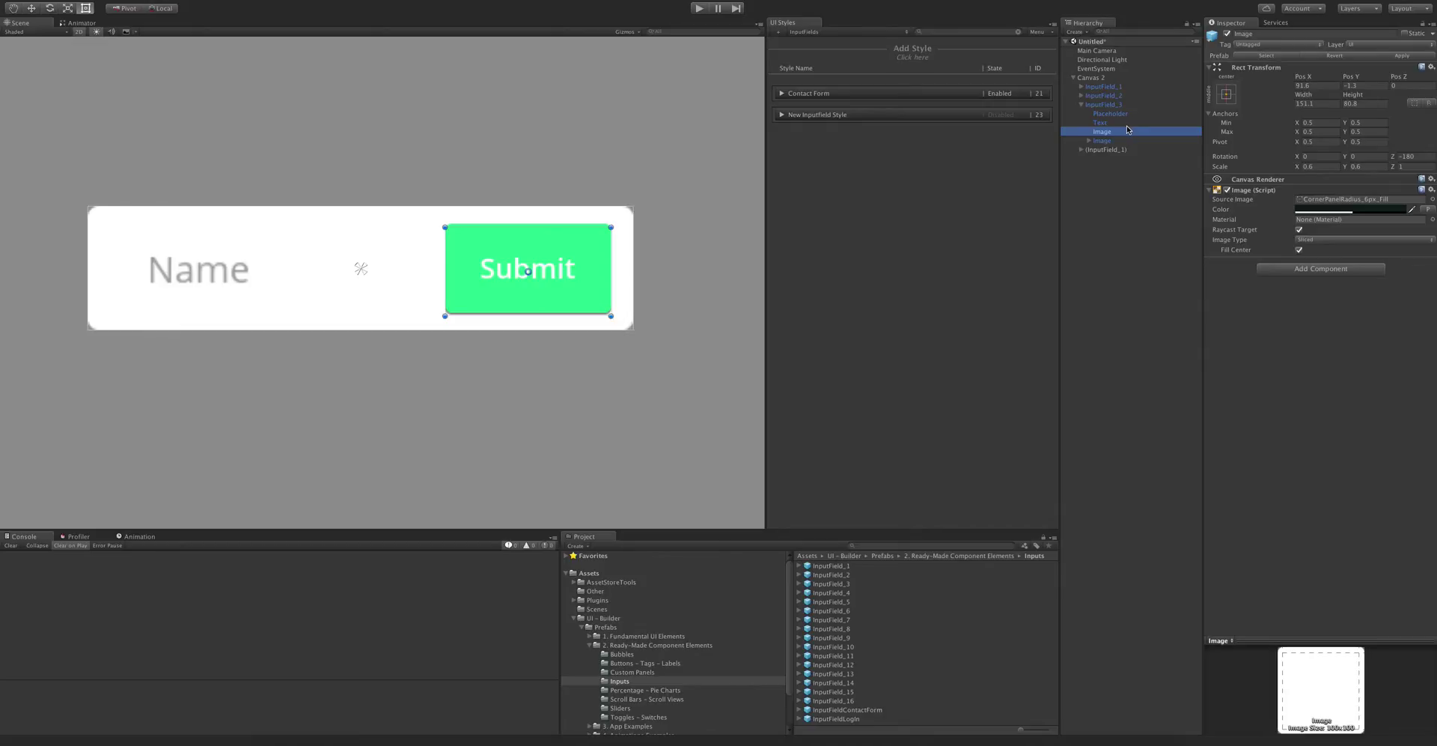
scroll(557, 267, "up", 5)
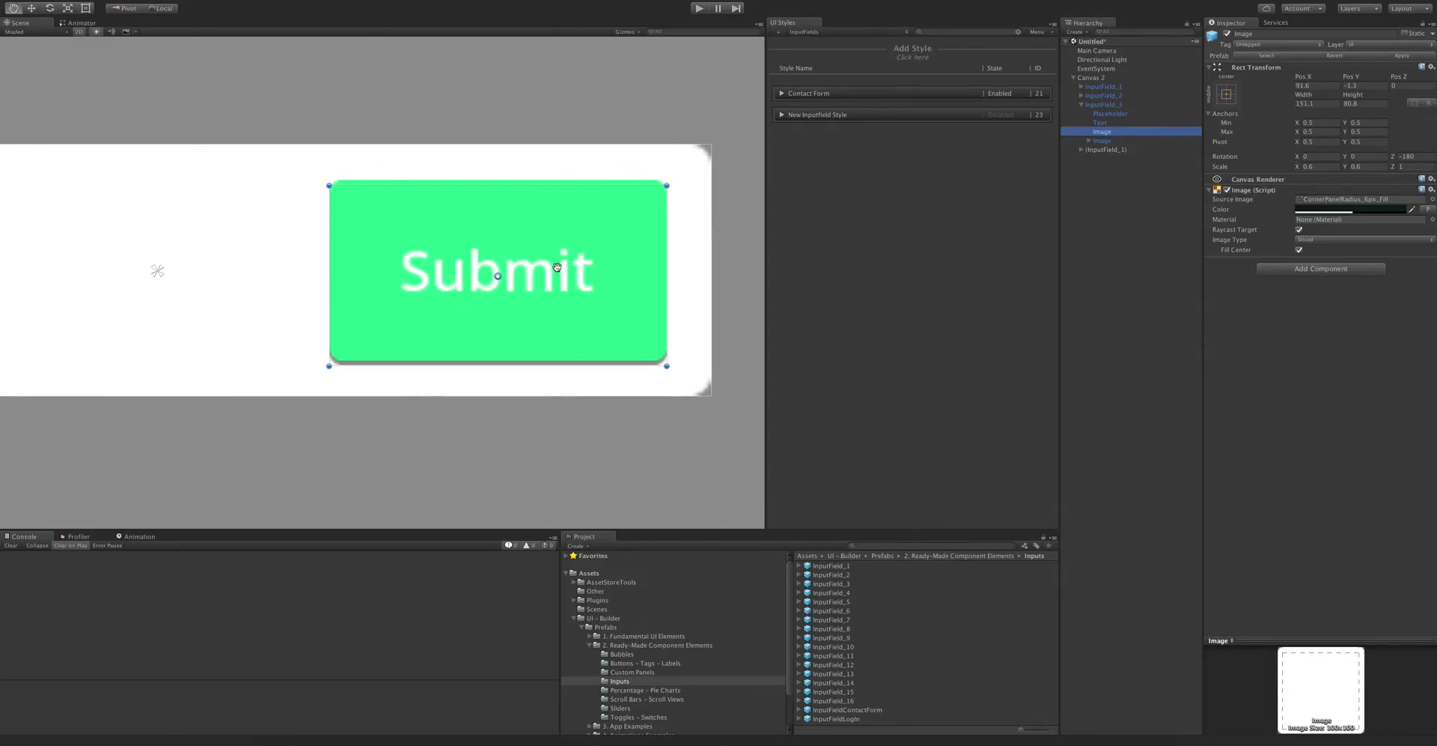
middle_click_drag(556, 267, 529, 227)
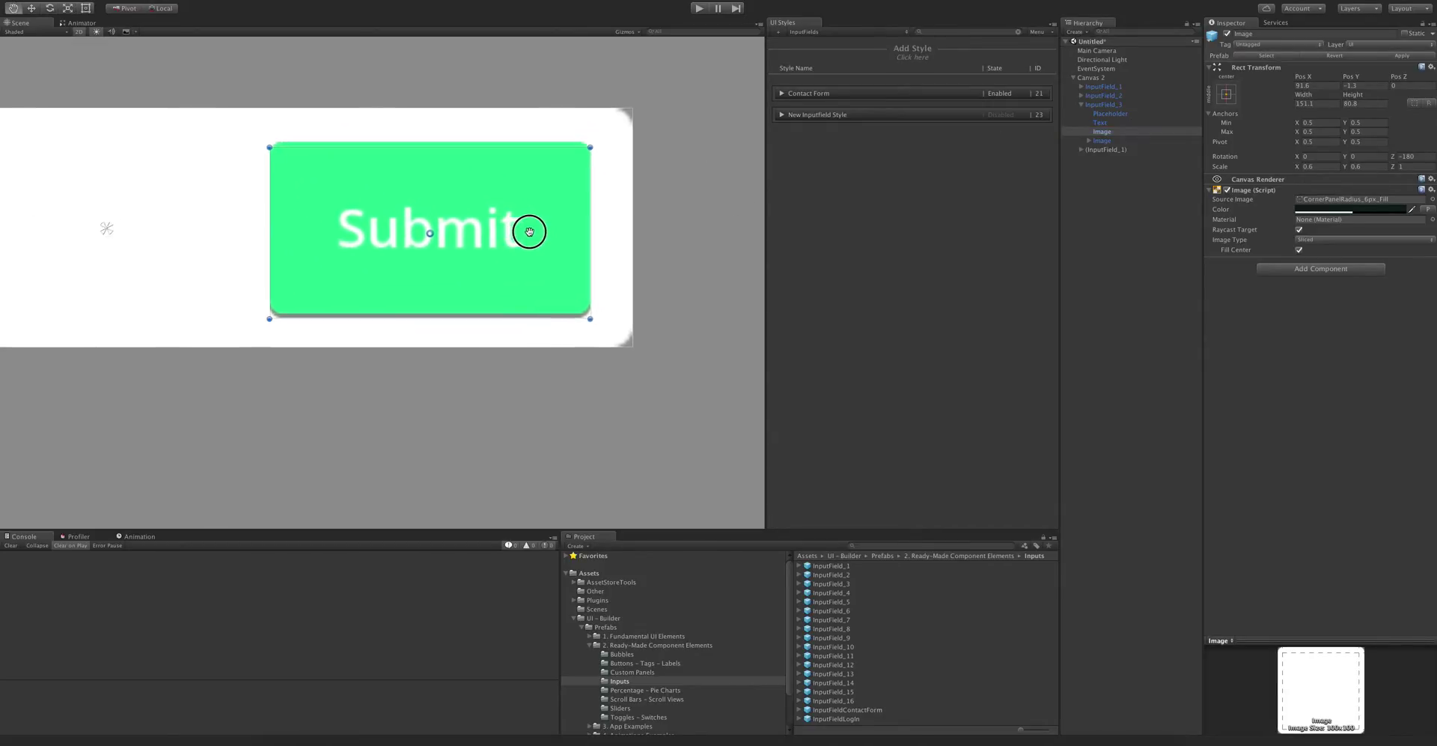
left_click(1123, 132)
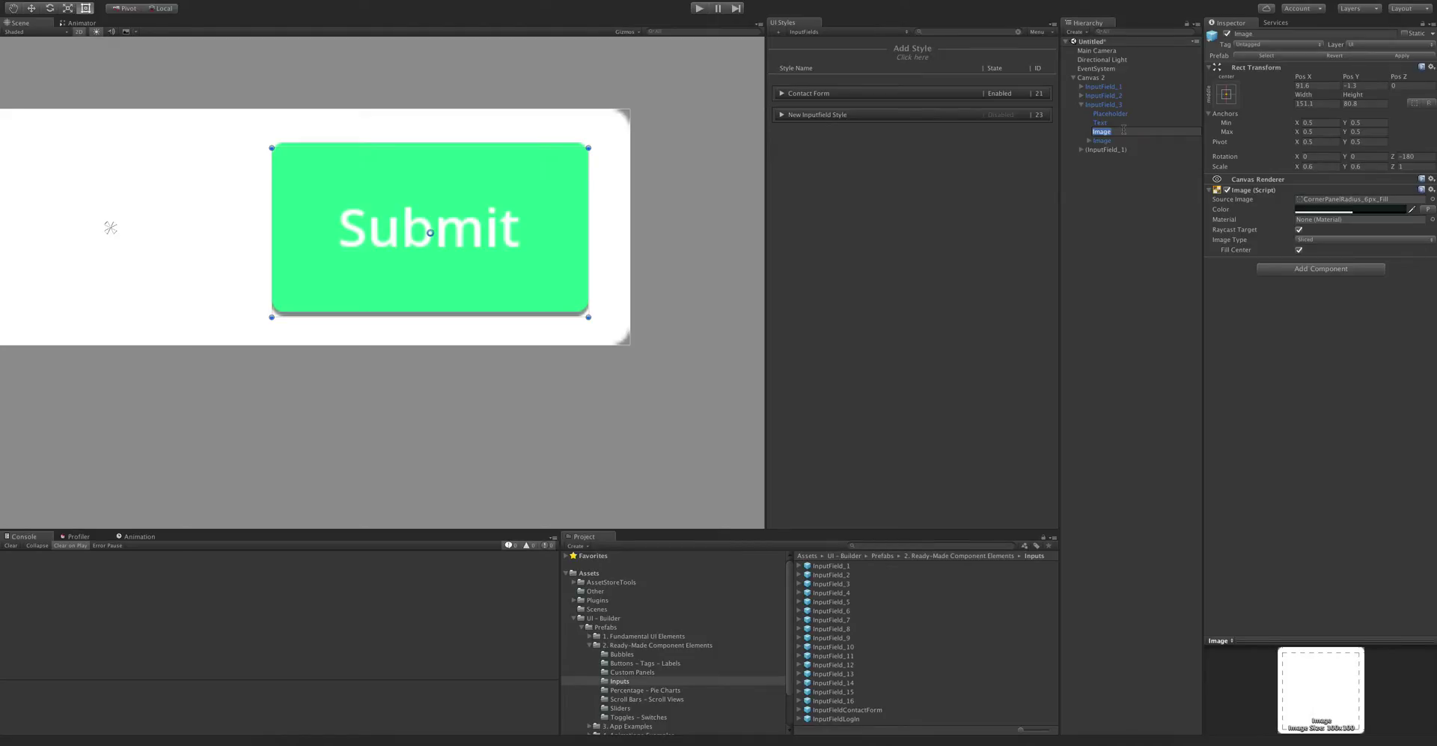
Rename the InputField_3 images to Shadow and Button.
type("Shadow")
key("Return")
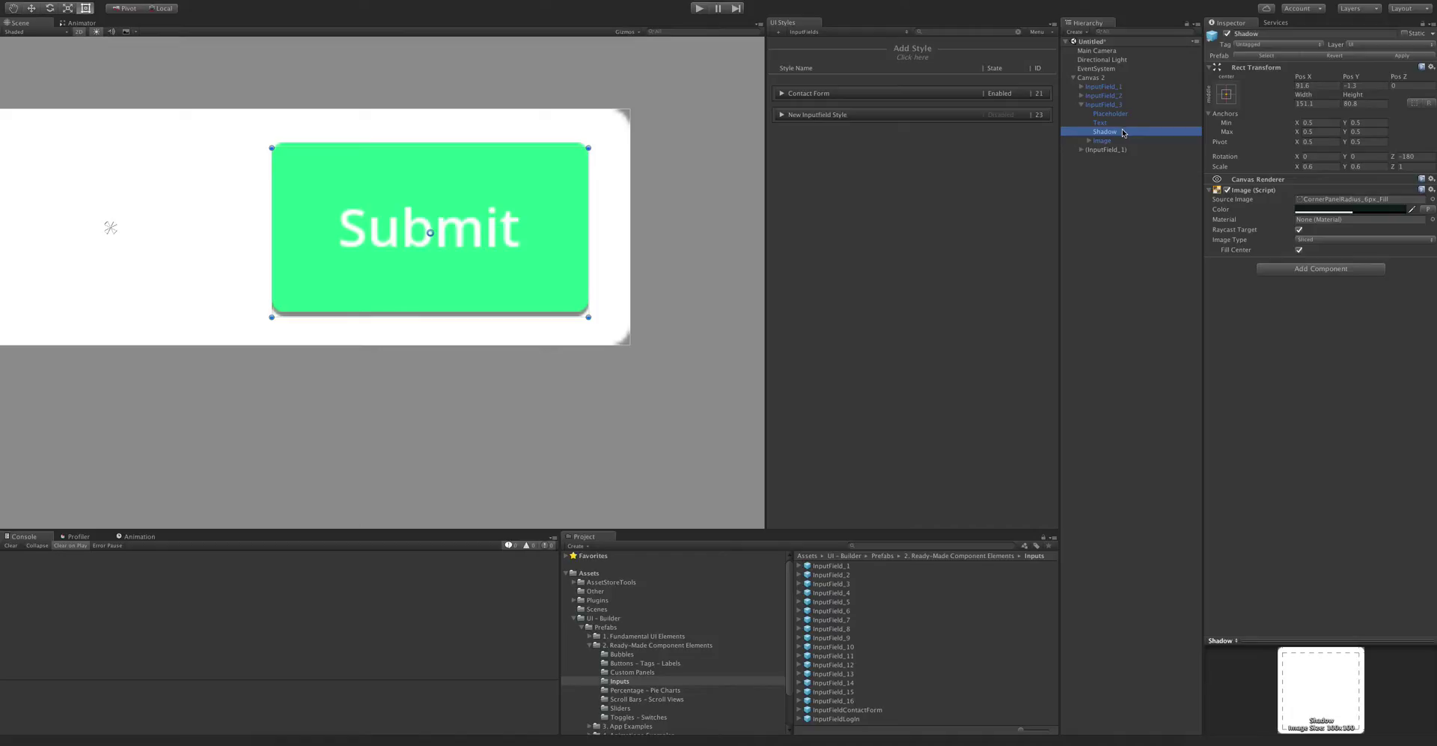
left_click(1121, 140)
left_click(1121, 140)
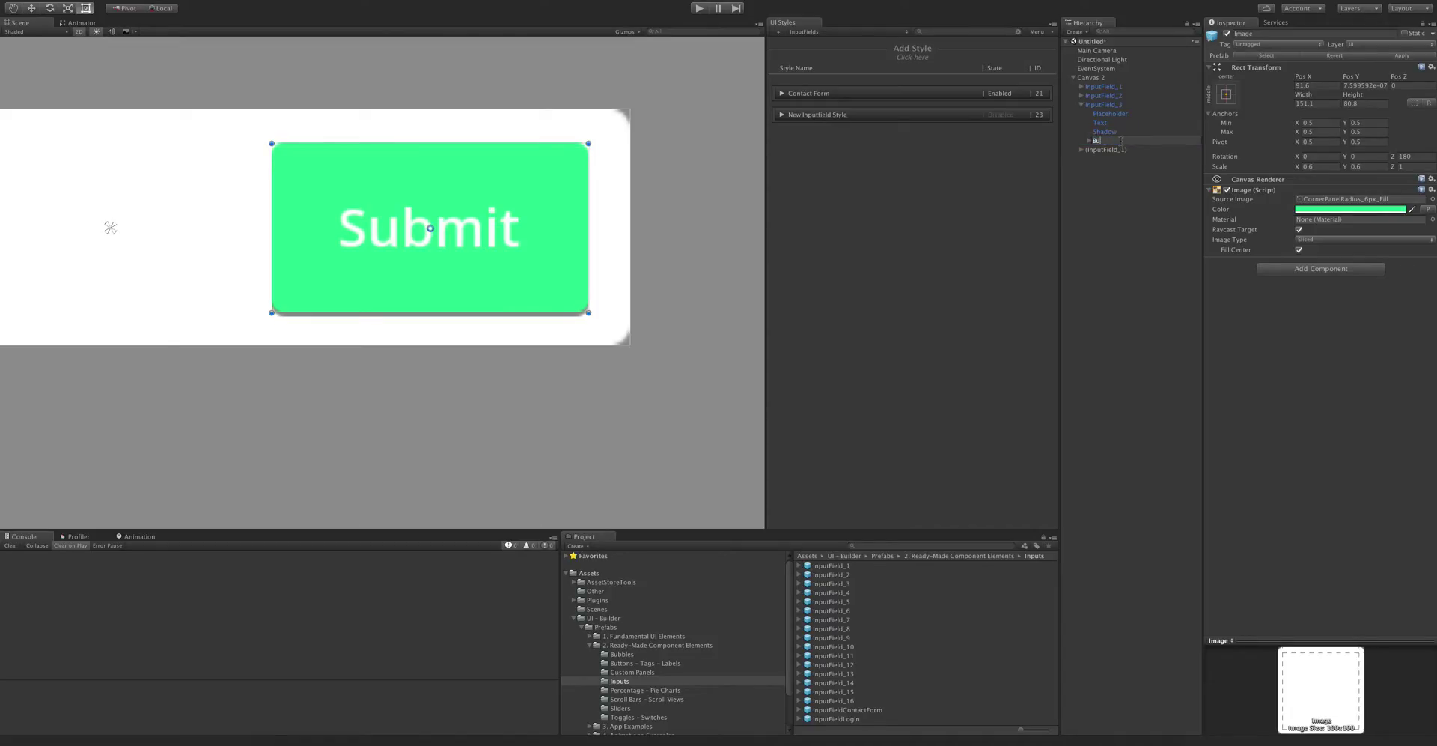
type("Button")
key("Return")
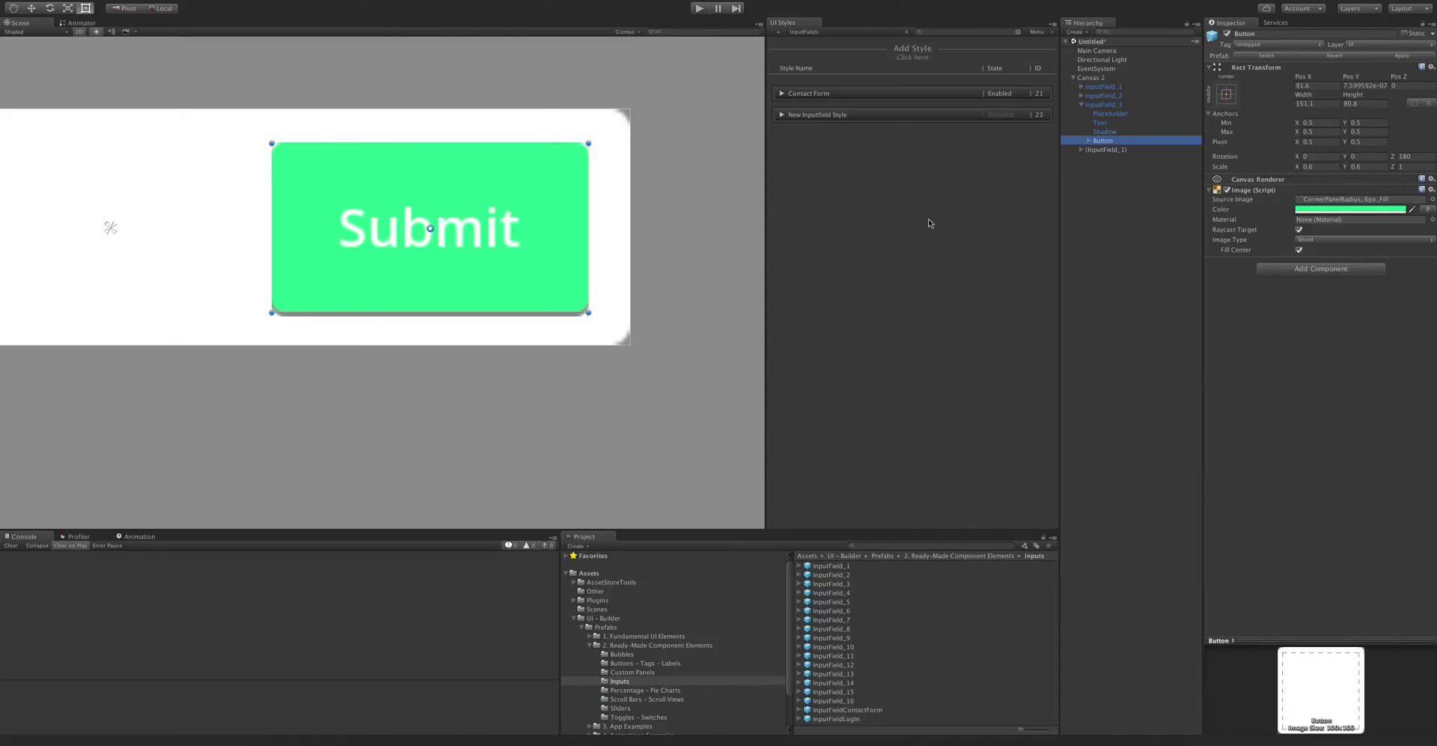
Rename the Submit label under Button to ButtonText.
left_click(1087, 141)
scroll(408, 272, "down", 6)
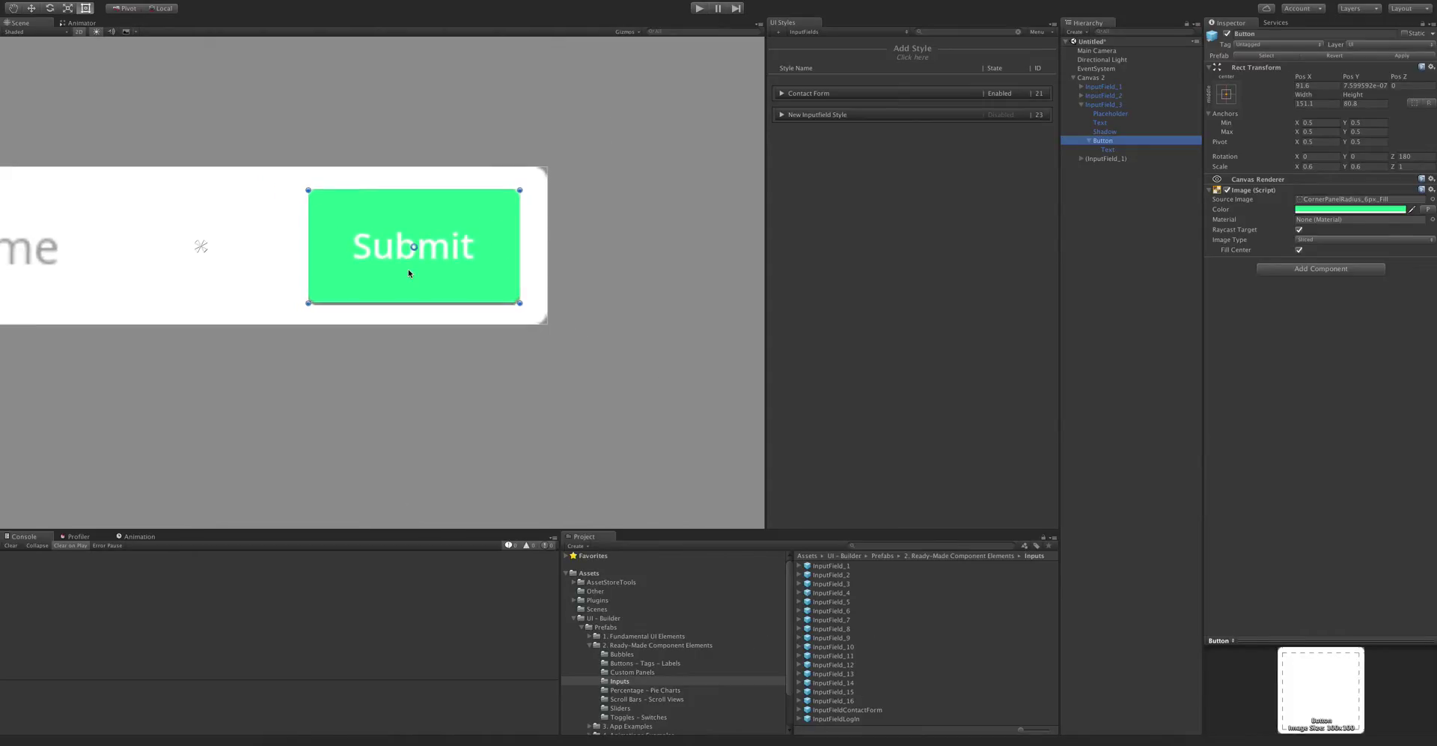
left_click_drag(416, 178, 462, 191)
scroll(378, 352, "down", 3)
scroll(481, 285, "up", 5)
key("t")
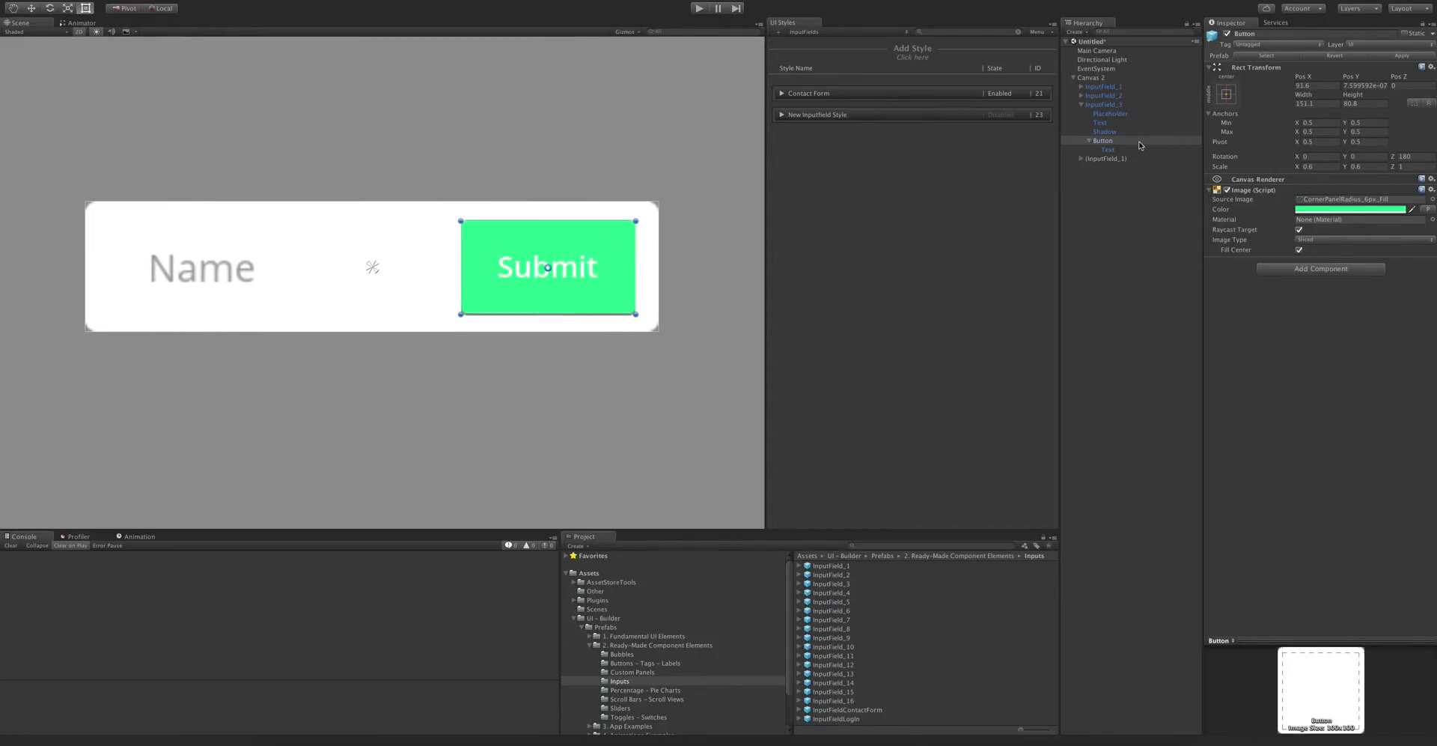
left_click(1129, 149)
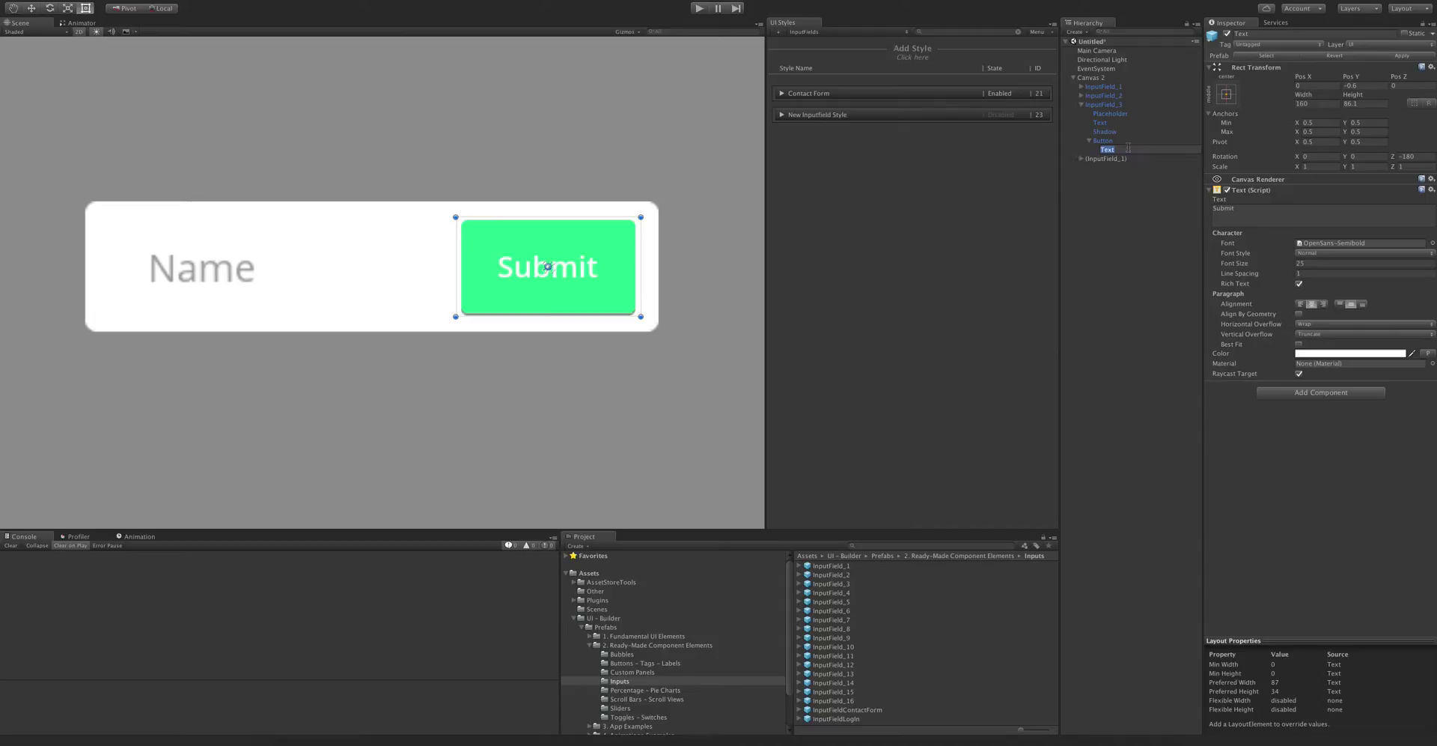
type("tton")
key("Return")
Check the Button, ButtonText, input Text and whole Name/Submit form objects.
left_click(1134, 141)
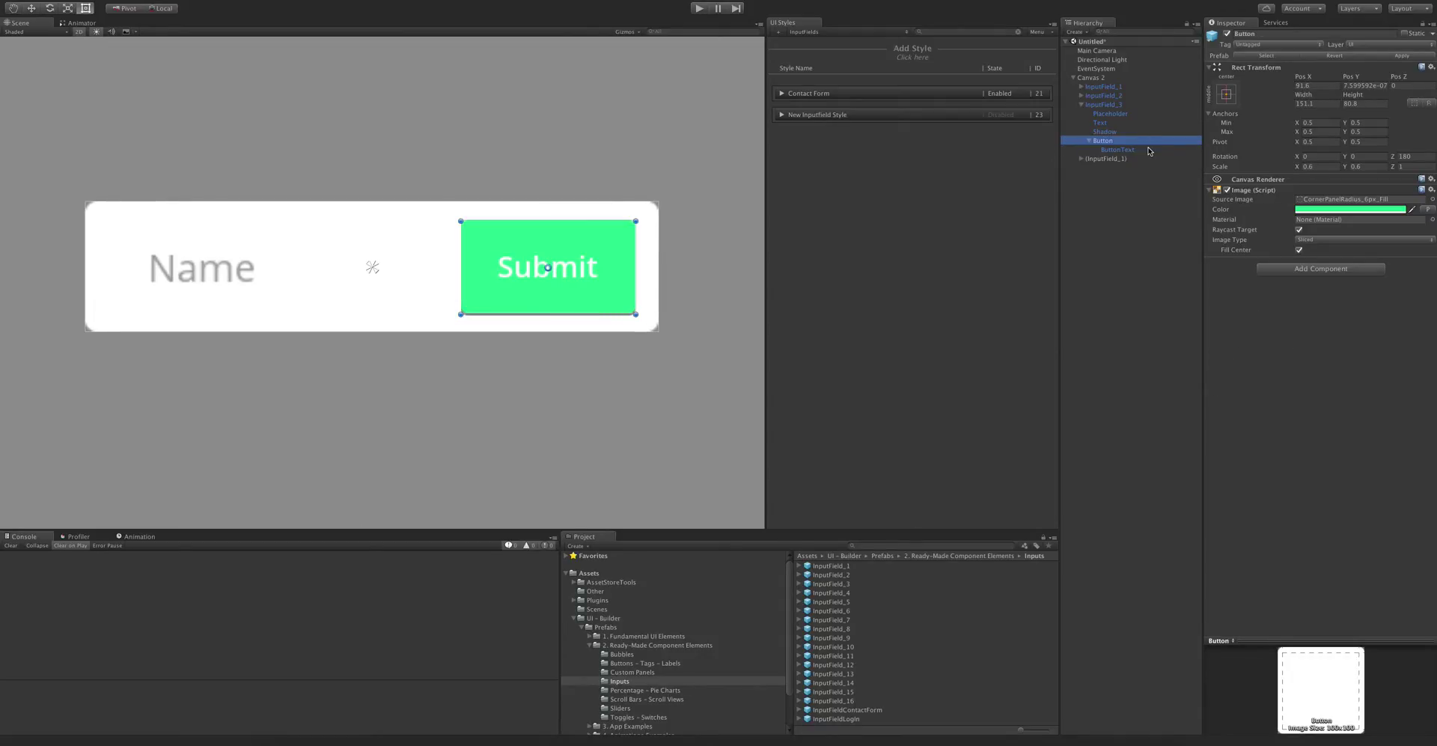
left_click(1146, 150)
left_click(1124, 123)
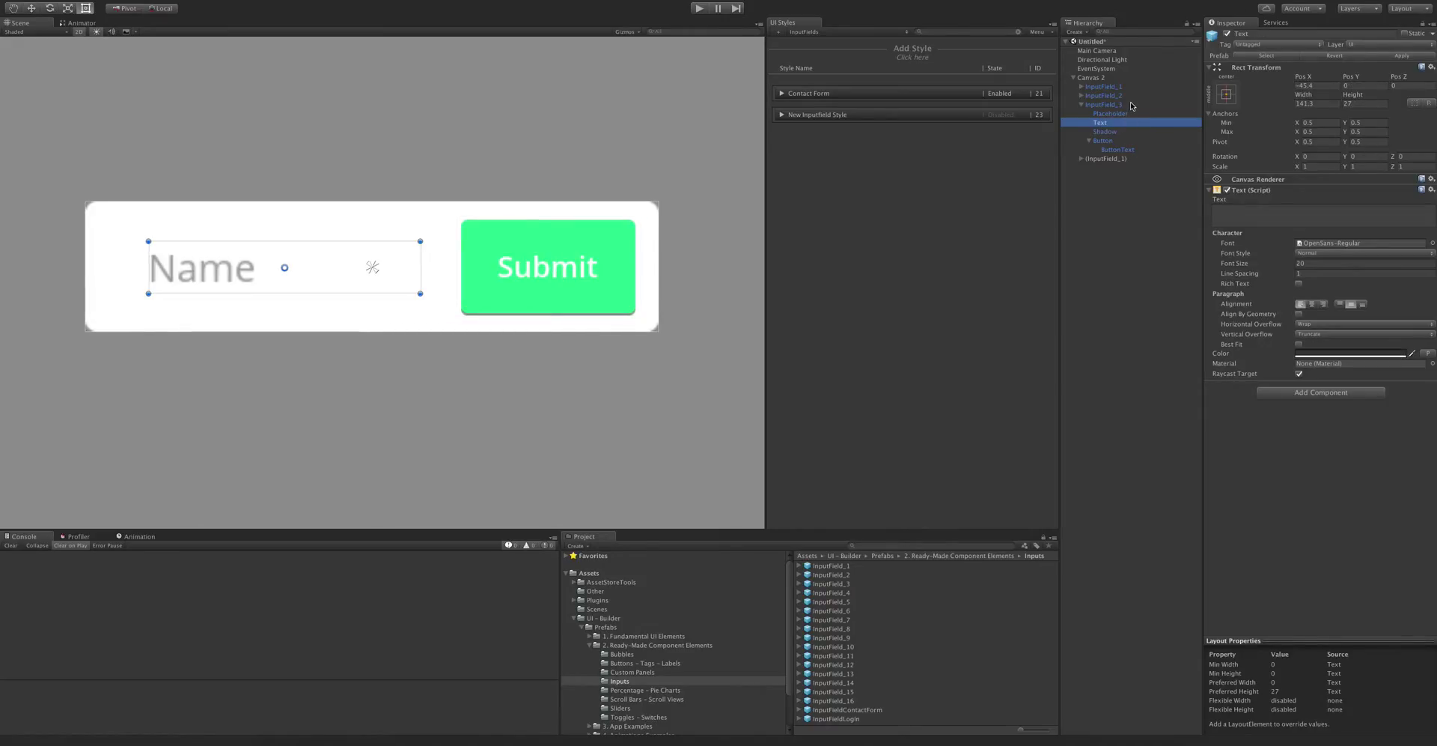
left_click(1131, 106)
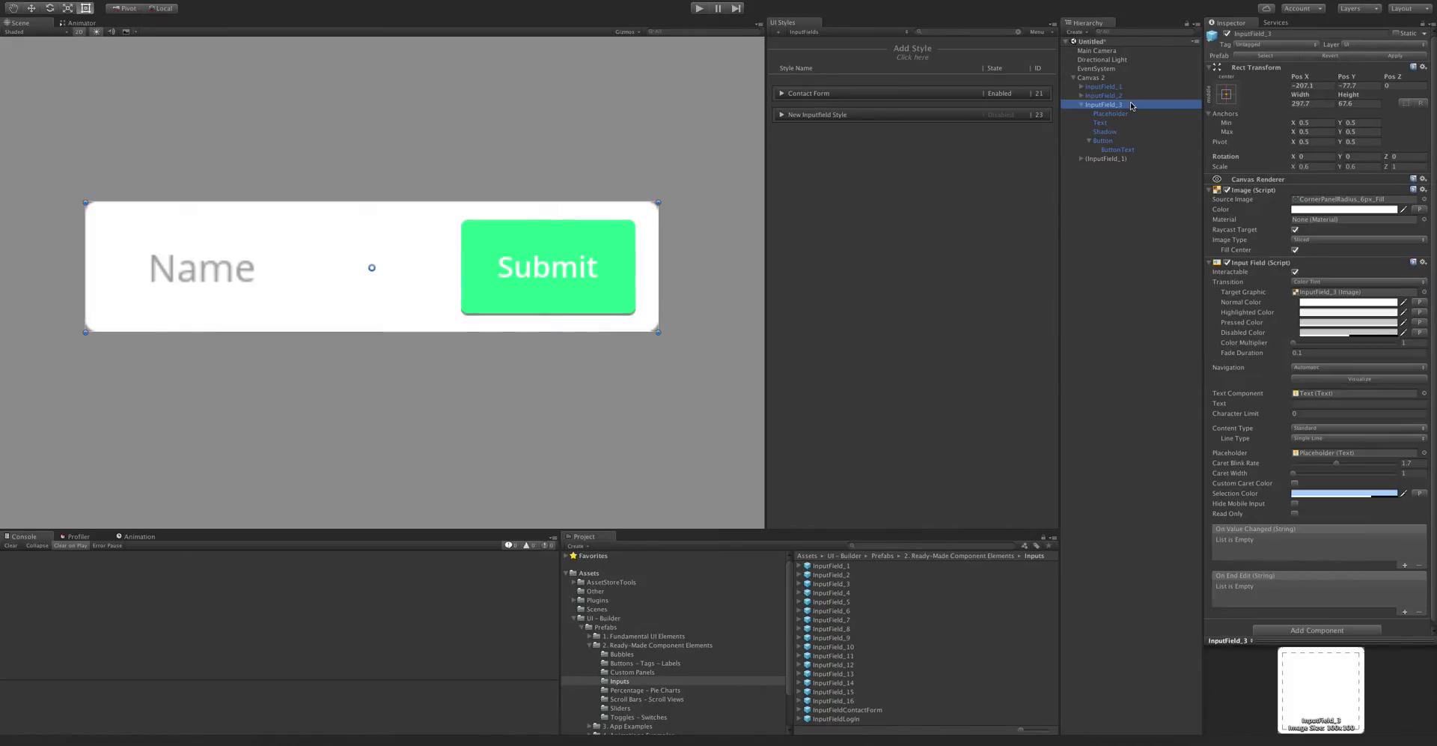
left_click(1146, 150)
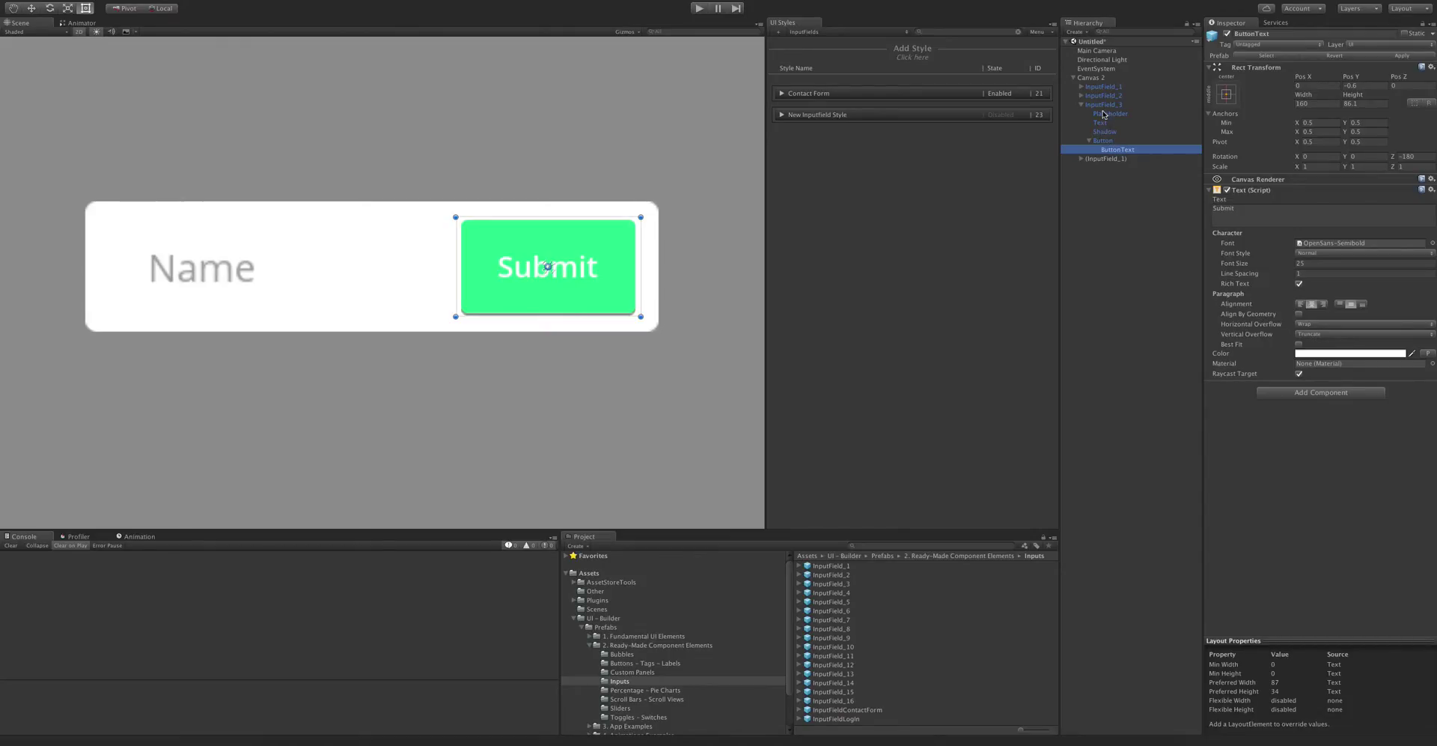
Create InputField_1, InputField_2 and InputField_3 styles from the three Canvas 2 fields.
left_click(1102, 140)
left_click(1081, 105)
left_click_drag(1111, 89, 918, 59)
left_click(1028, 137)
left_click_drag(1104, 96, 918, 55)
left_click(1026, 157)
left_click(1014, 178)
Expand the InputField_3 style to list its components.
left_click(871, 180)
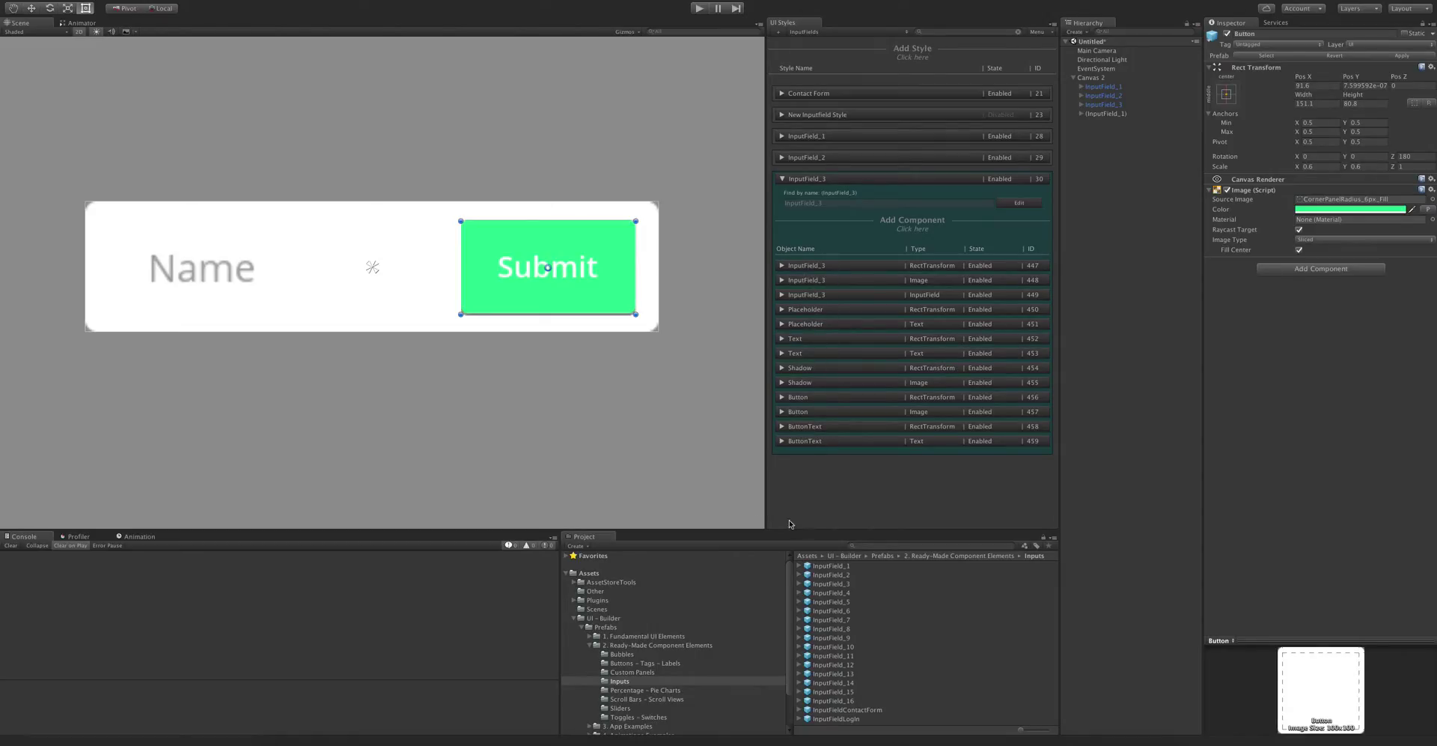
scroll(361, 307, "down", 5)
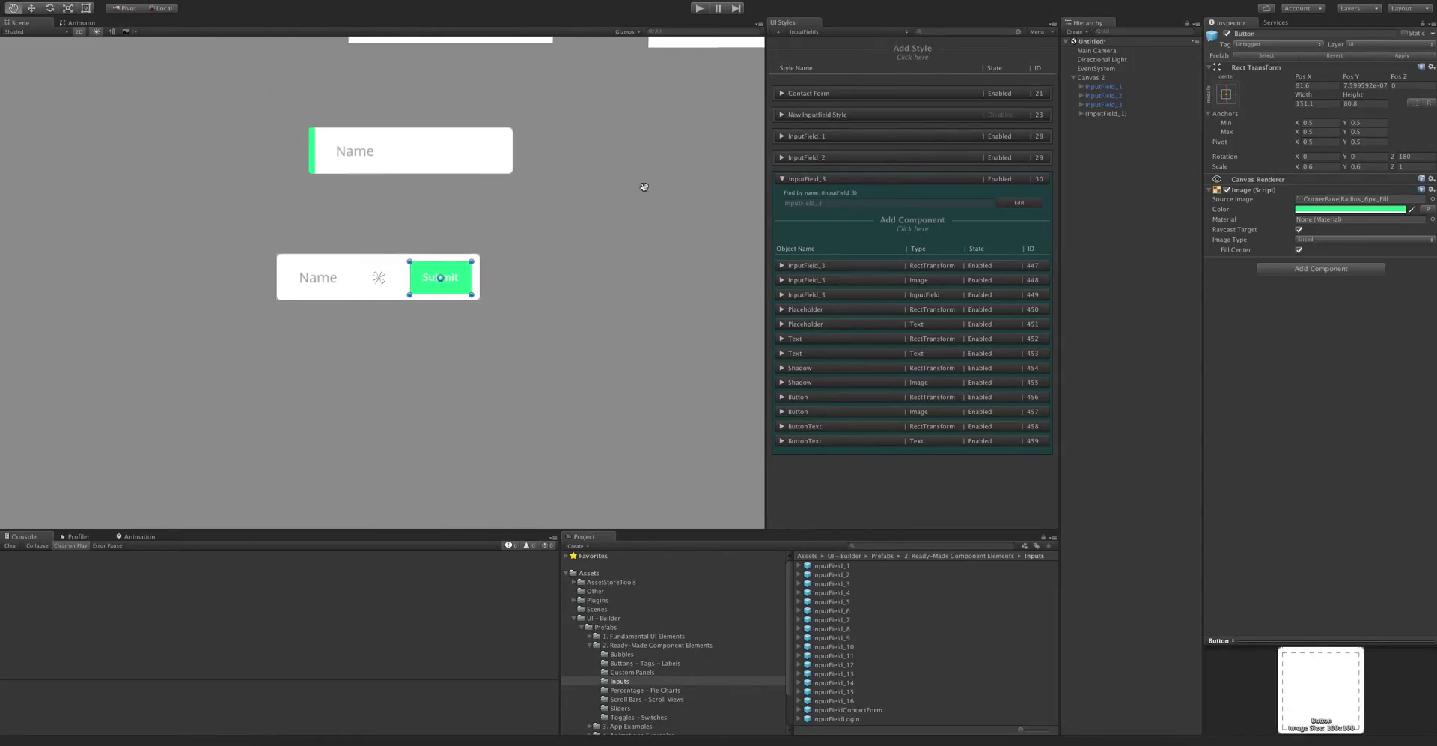
middle_click_drag(651, 183, 508, 273)
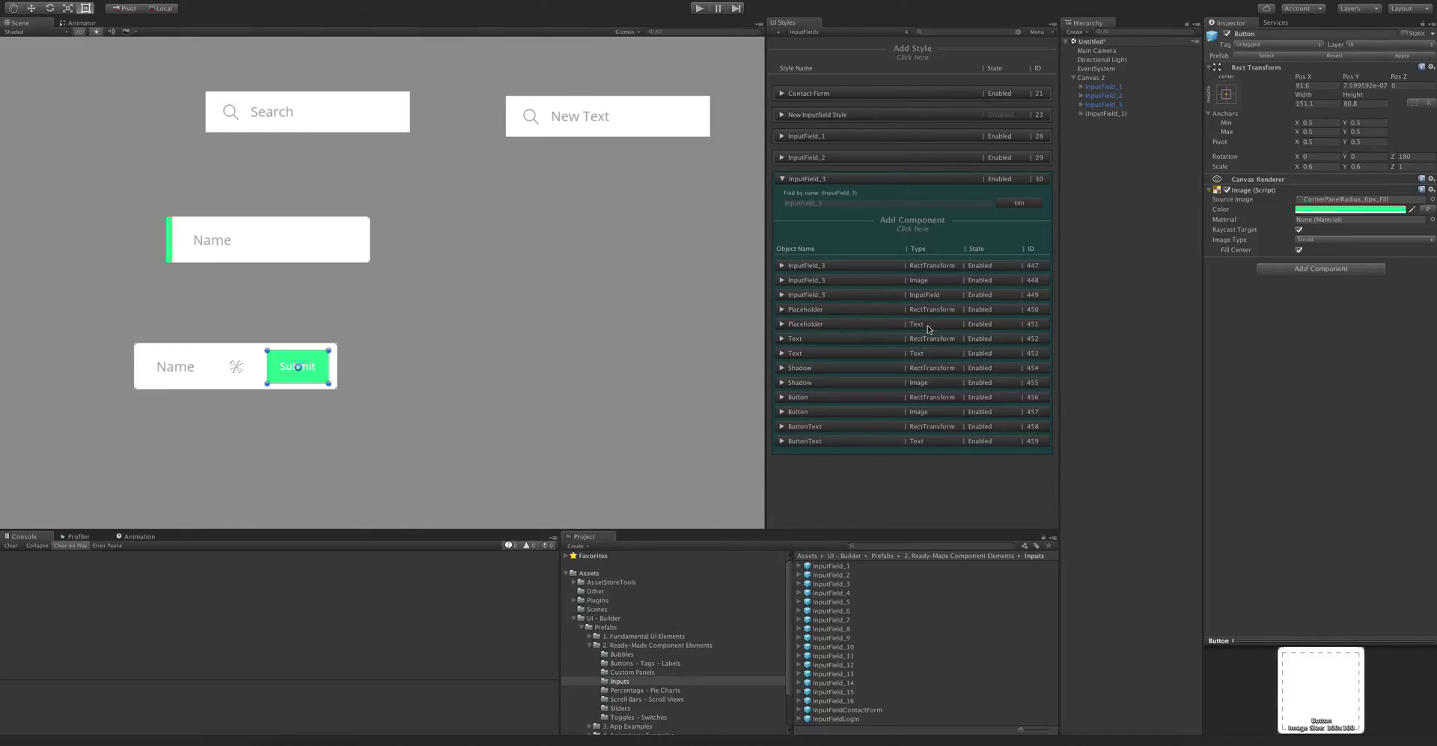
left_click(915, 264)
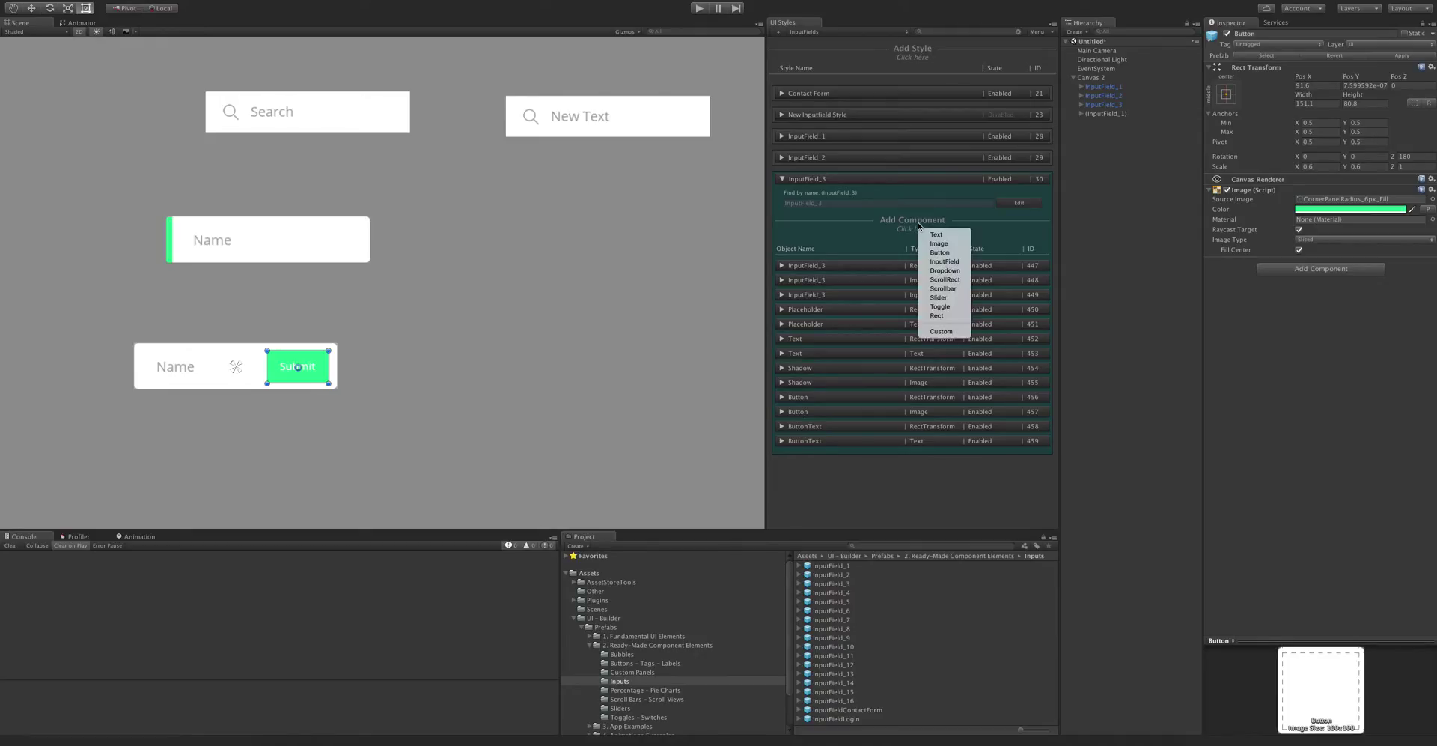
left_click(948, 317)
left_click(826, 456)
scroll(839, 459, "down", 5)
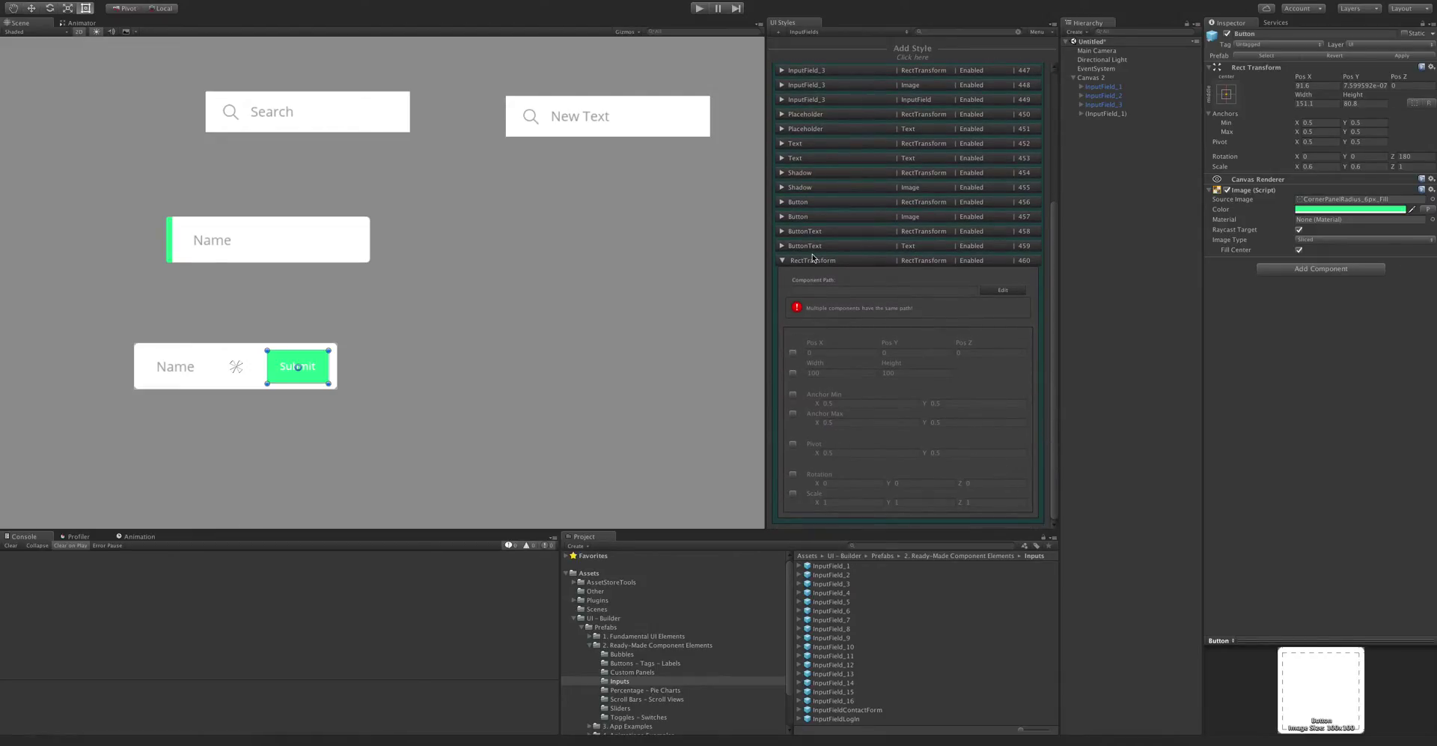
left_click(813, 259)
right_click(858, 457)
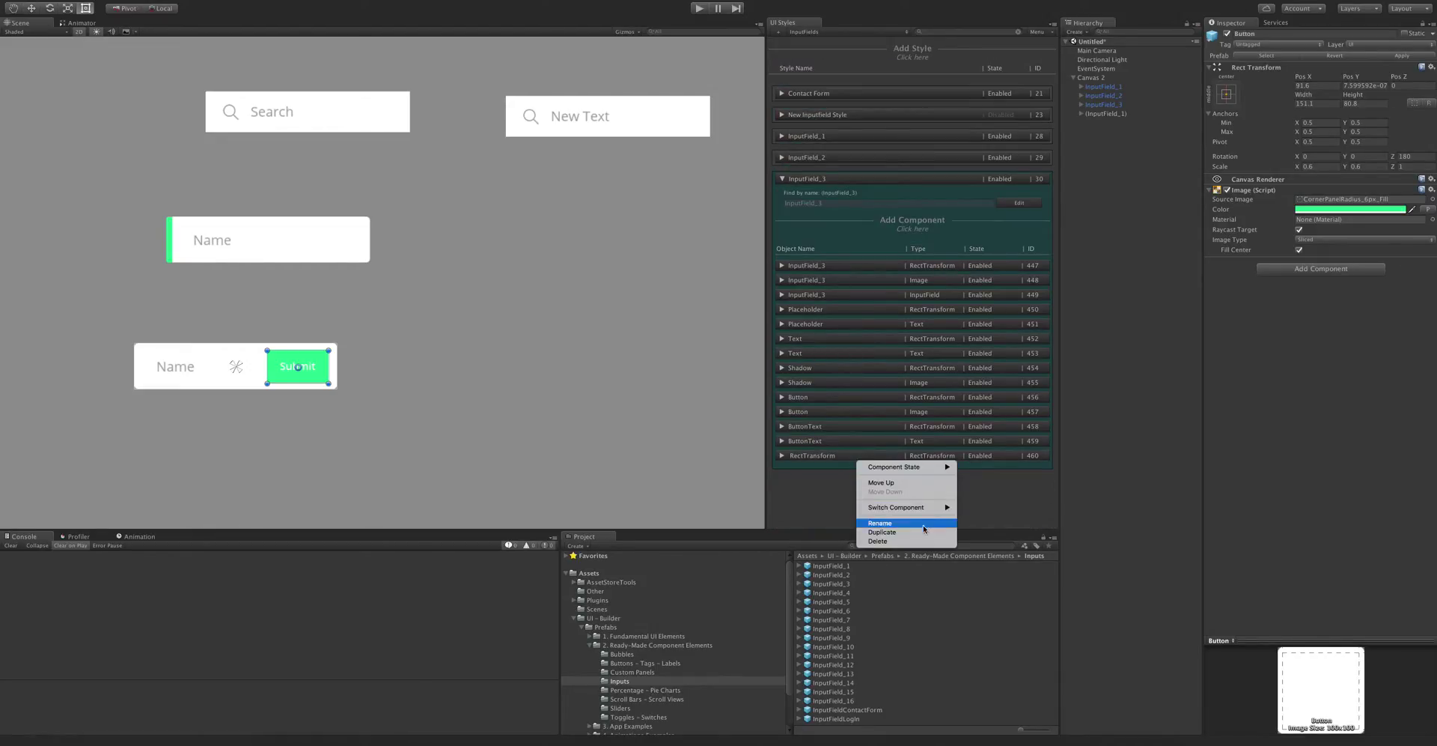
left_click(914, 540)
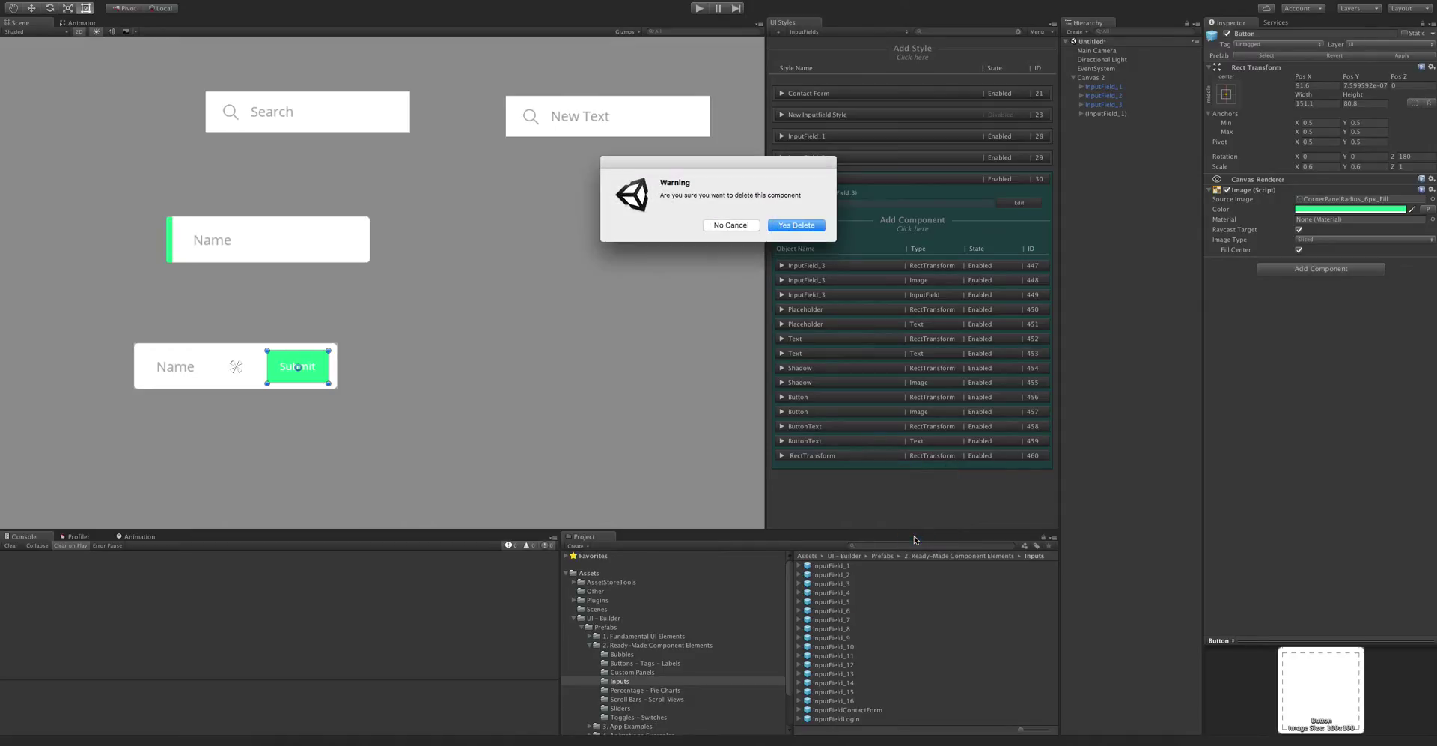
left_click(777, 229)
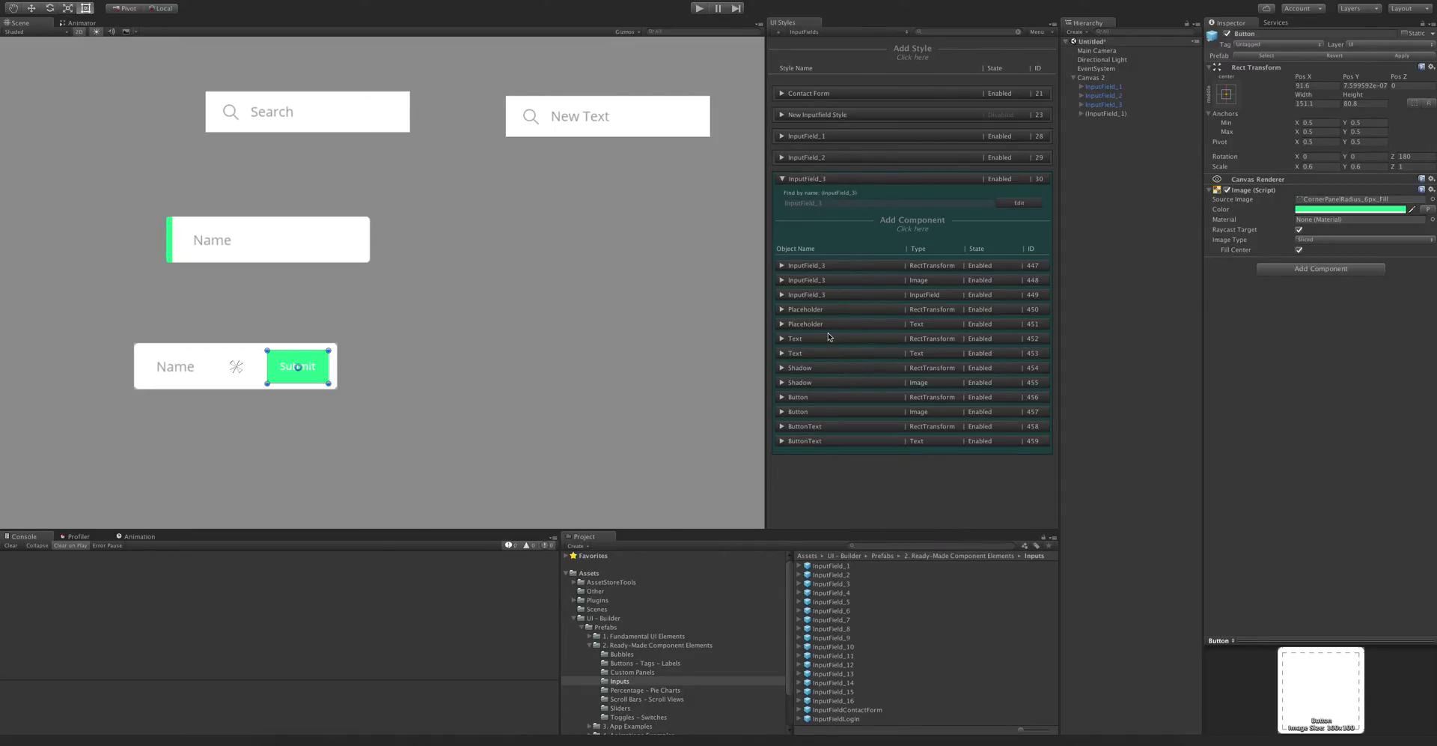
Inspect the Text object's RectTransform and Text settings in InputField_3, then collapse the style.
left_click(924, 341)
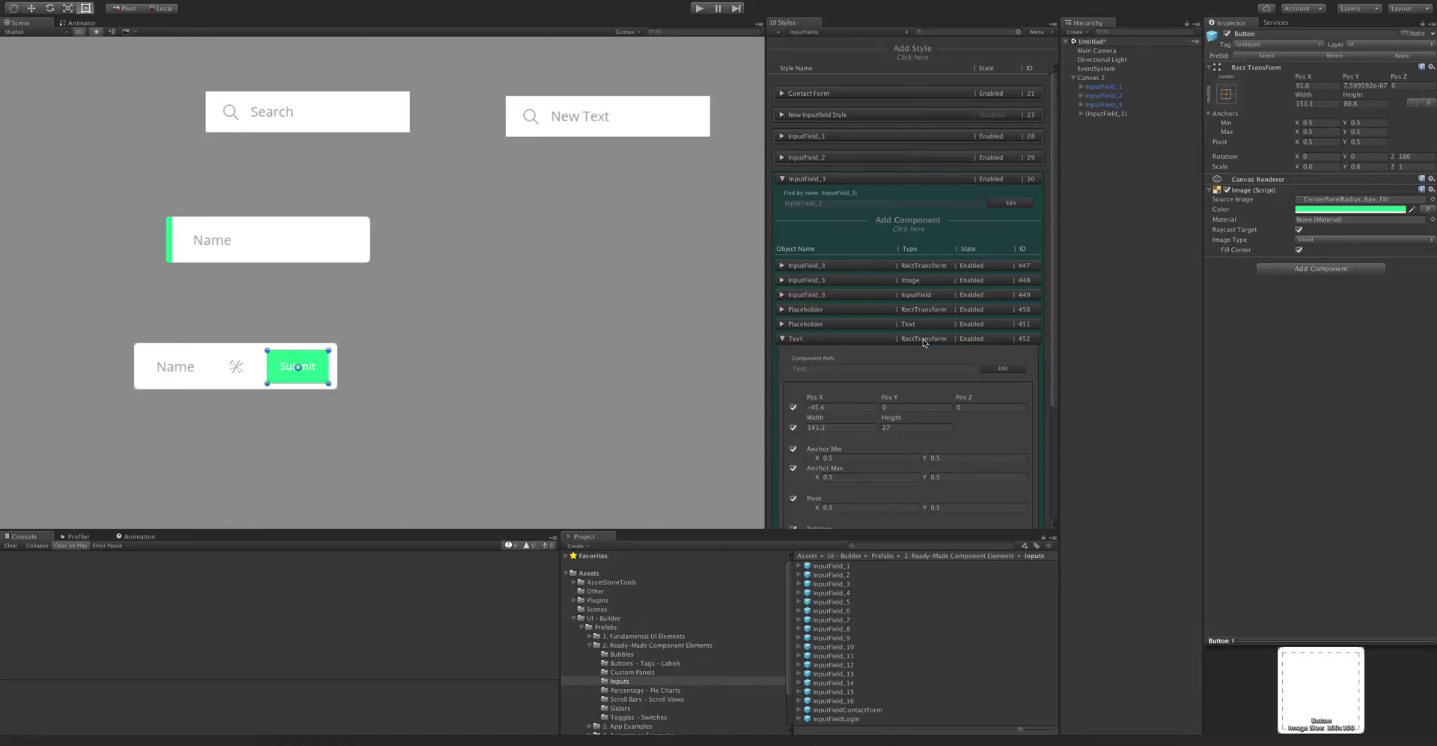
left_click(924, 341)
left_click(923, 354)
left_click(856, 407)
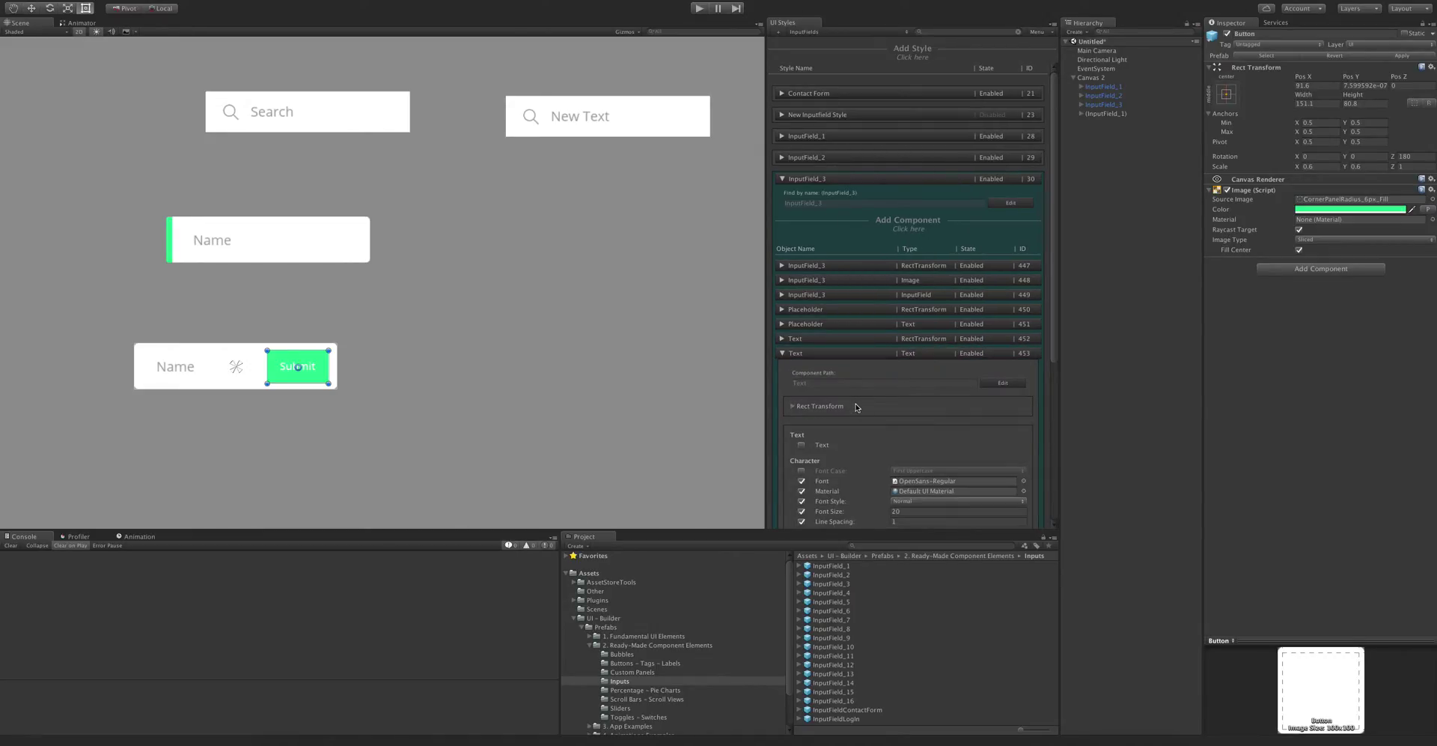
left_click(856, 406)
scroll(857, 406, "down", 5)
left_click(849, 240)
left_click(871, 192)
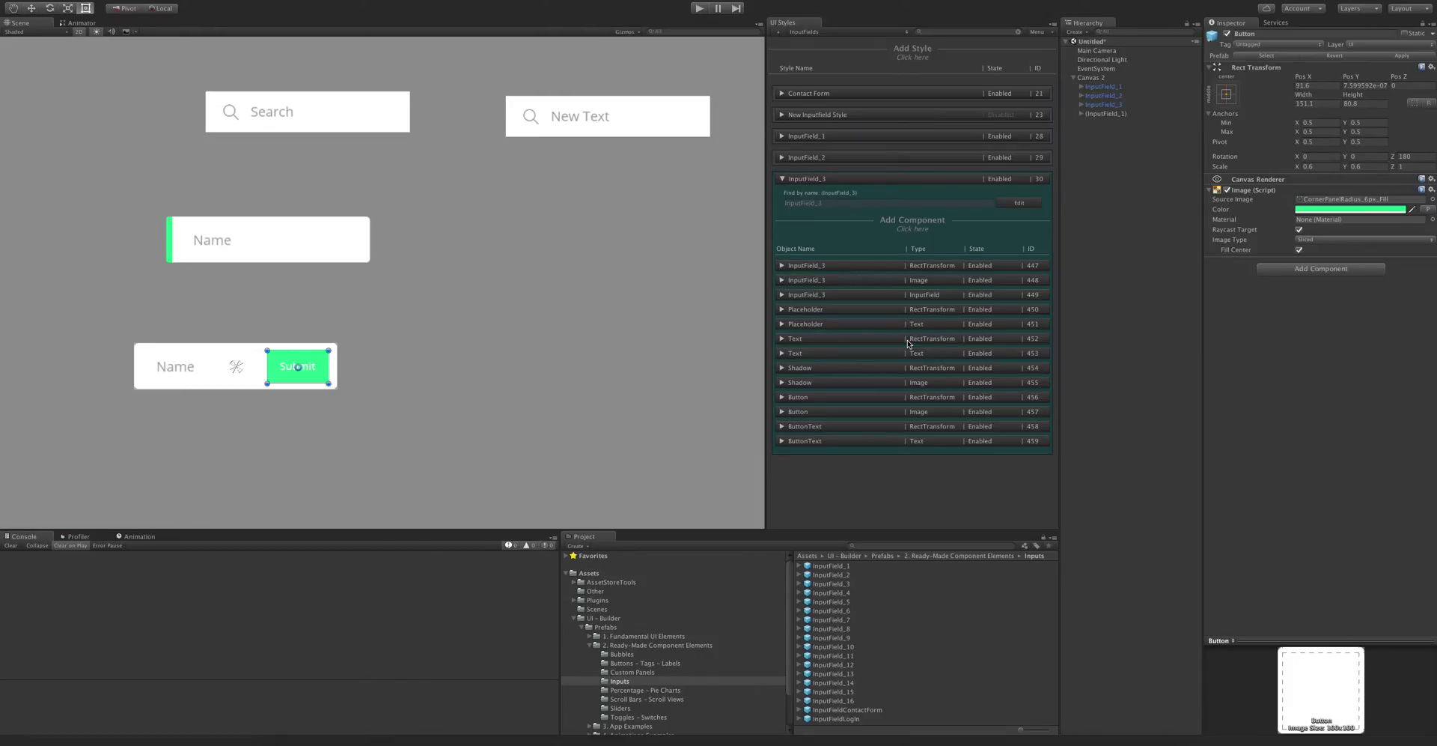
left_click(884, 179)
scroll(689, 299, "down", 3)
Untick Pos X/Y/Z in the RectTransform of the InputField_1, InputField_2 and InputField_3 styles.
left_click(828, 136)
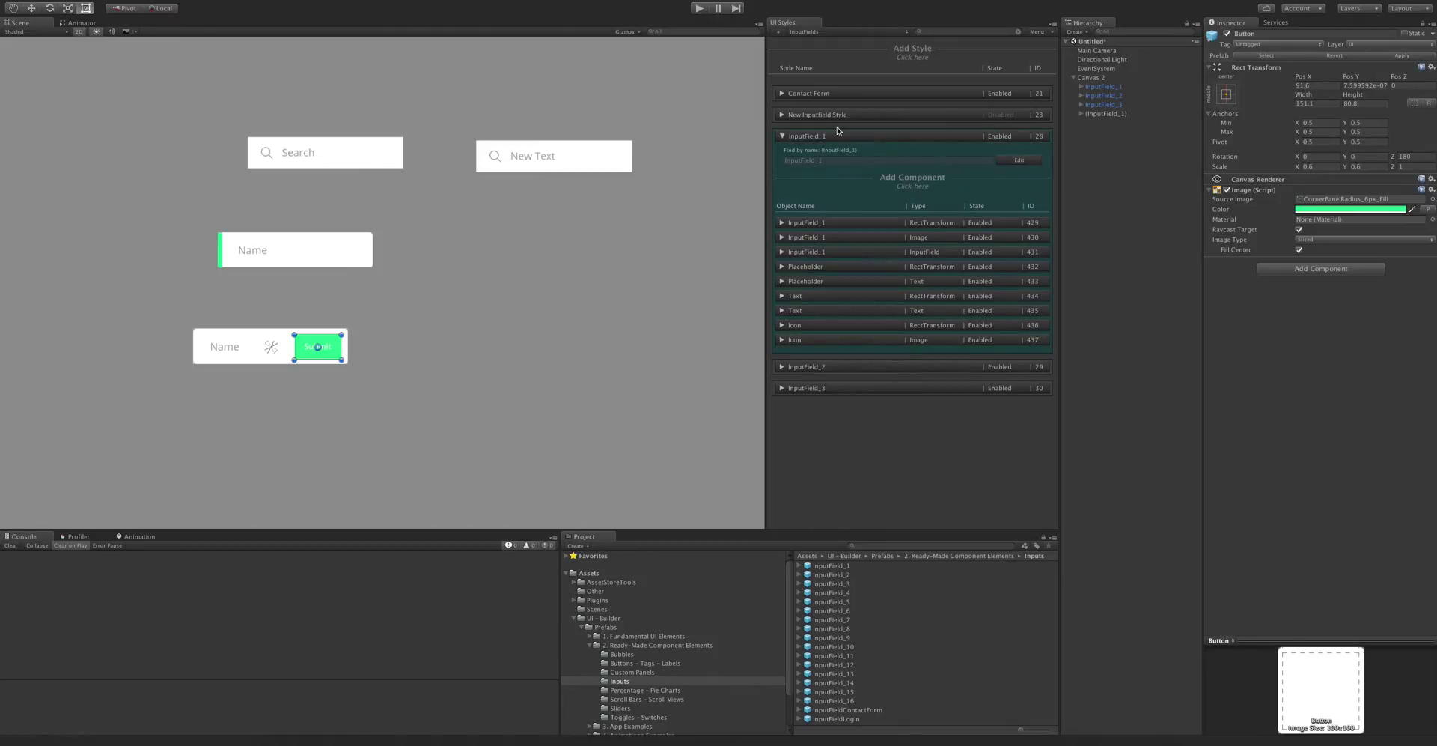
left_click(828, 223)
left_click(794, 291)
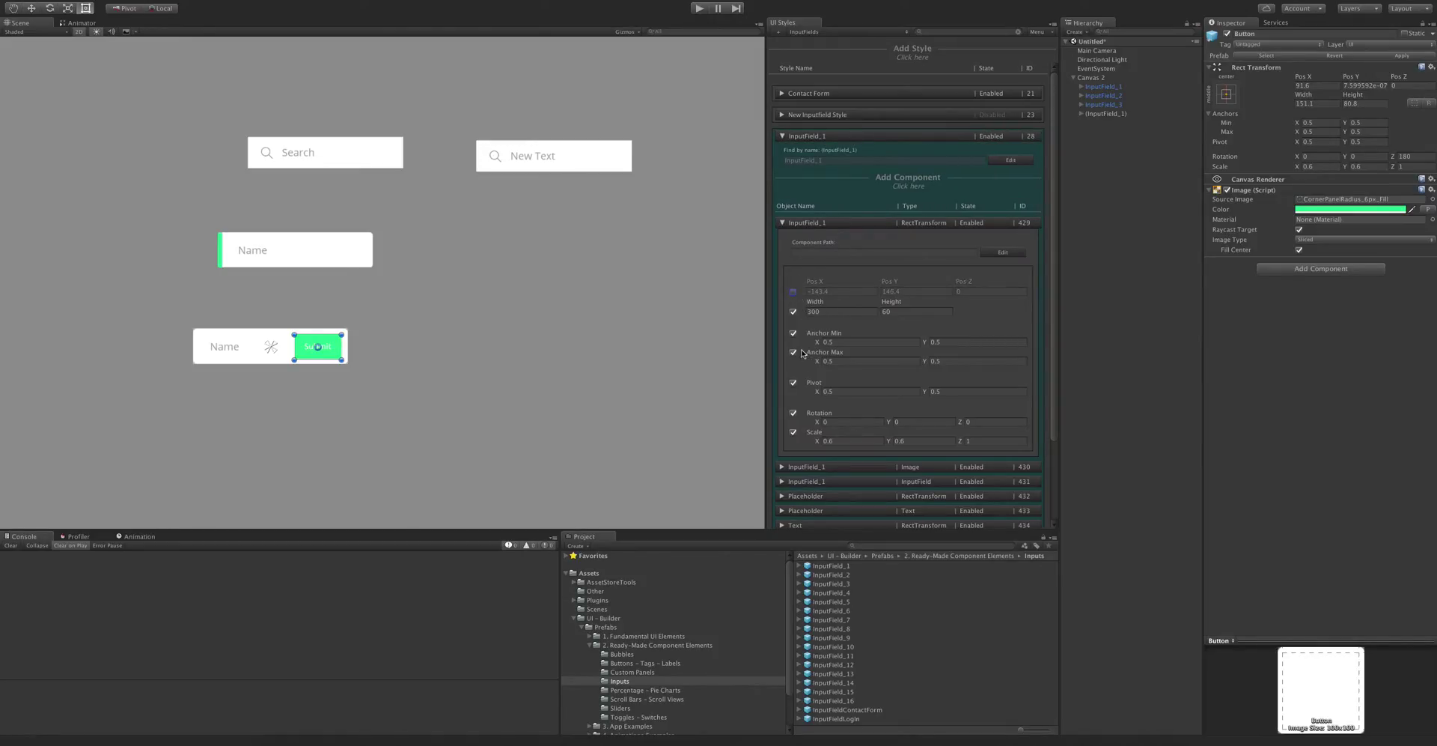
left_click(898, 225)
left_click(880, 135)
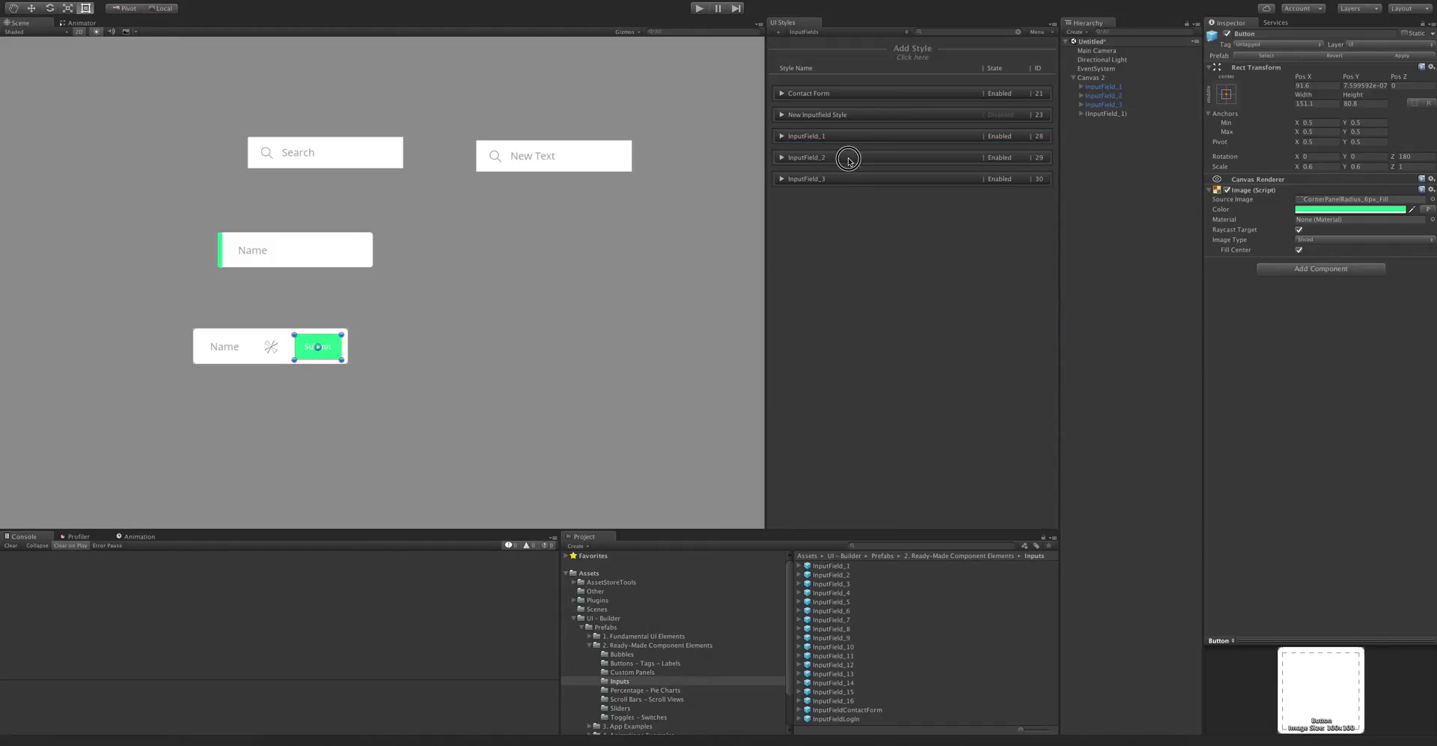
left_click(843, 157)
left_click(792, 244)
left_click(793, 313)
left_click(816, 245)
left_click(830, 158)
left_click(834, 179)
left_click(799, 266)
left_click(794, 334)
left_click(833, 178)
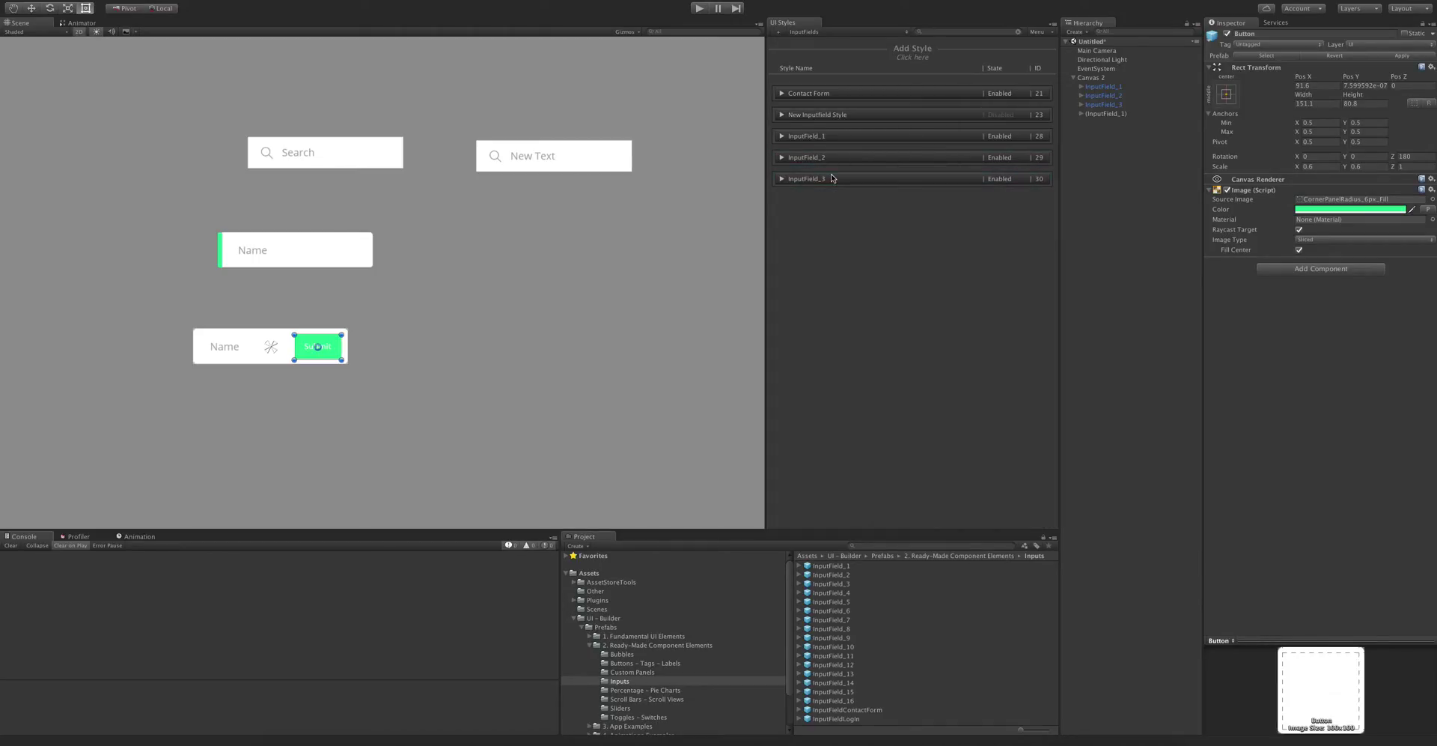
Create InputField_1 and InputField_2 copies on Canvas 2, placing them side by side at the upper left.
right_click(837, 136)
mouse_move(924, 187)
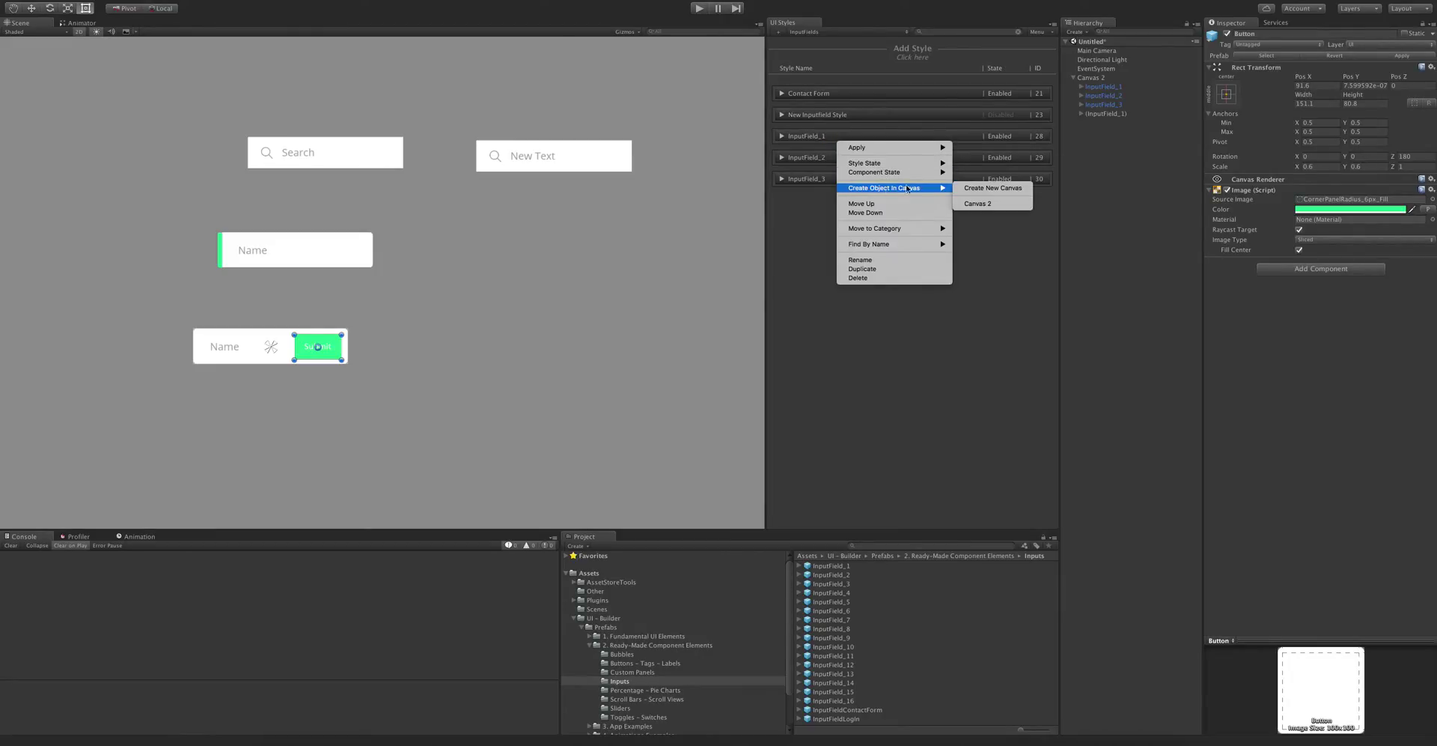
left_click(978, 204)
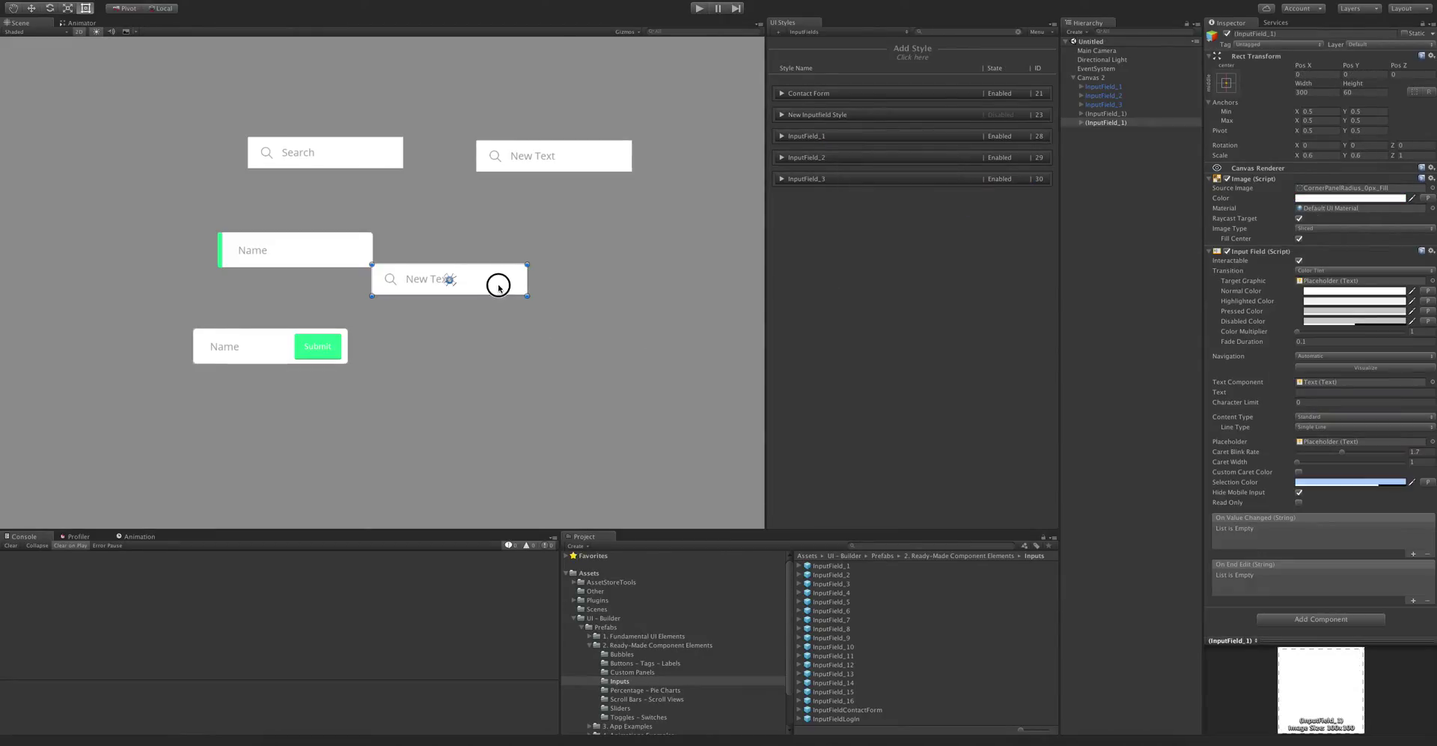
left_click_drag(499, 287, 260, 98)
right_click(847, 158)
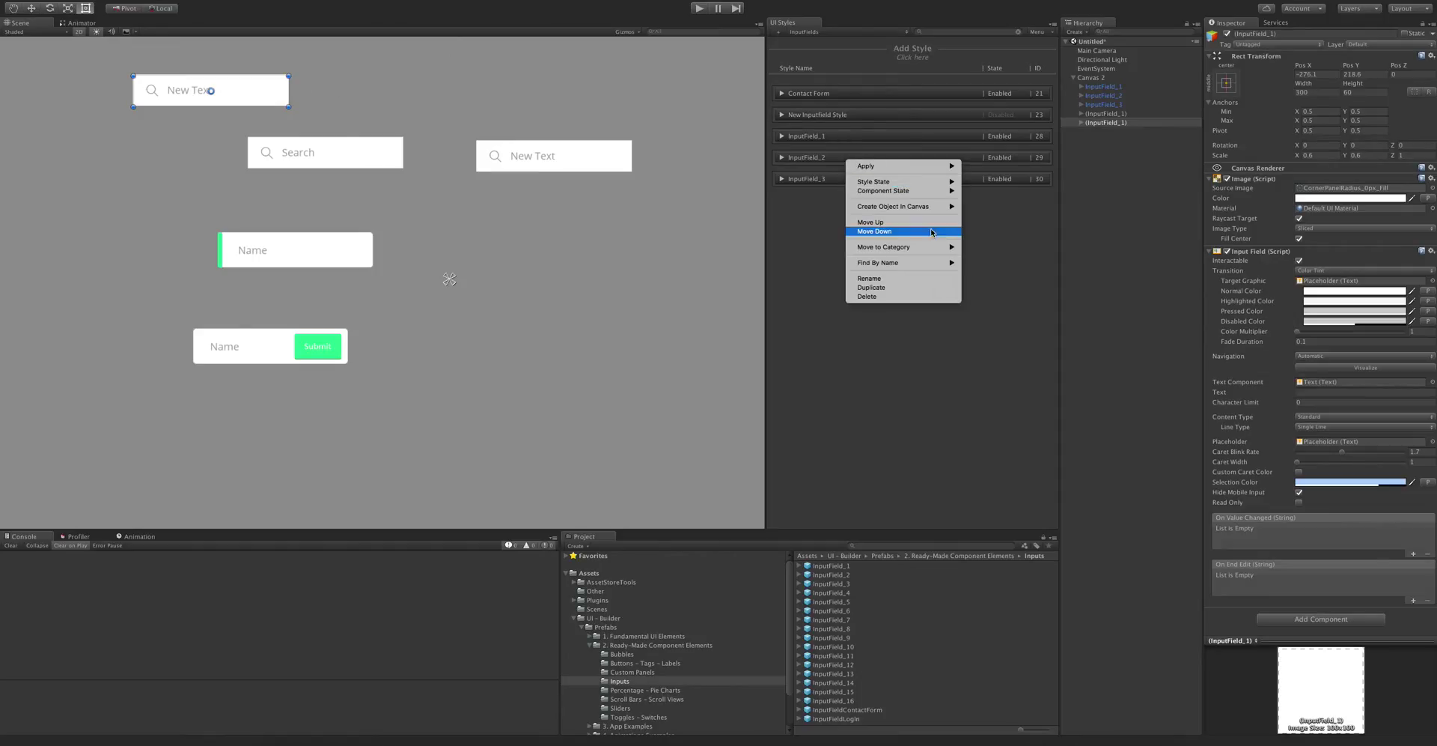
mouse_move(925, 206)
left_click(994, 224)
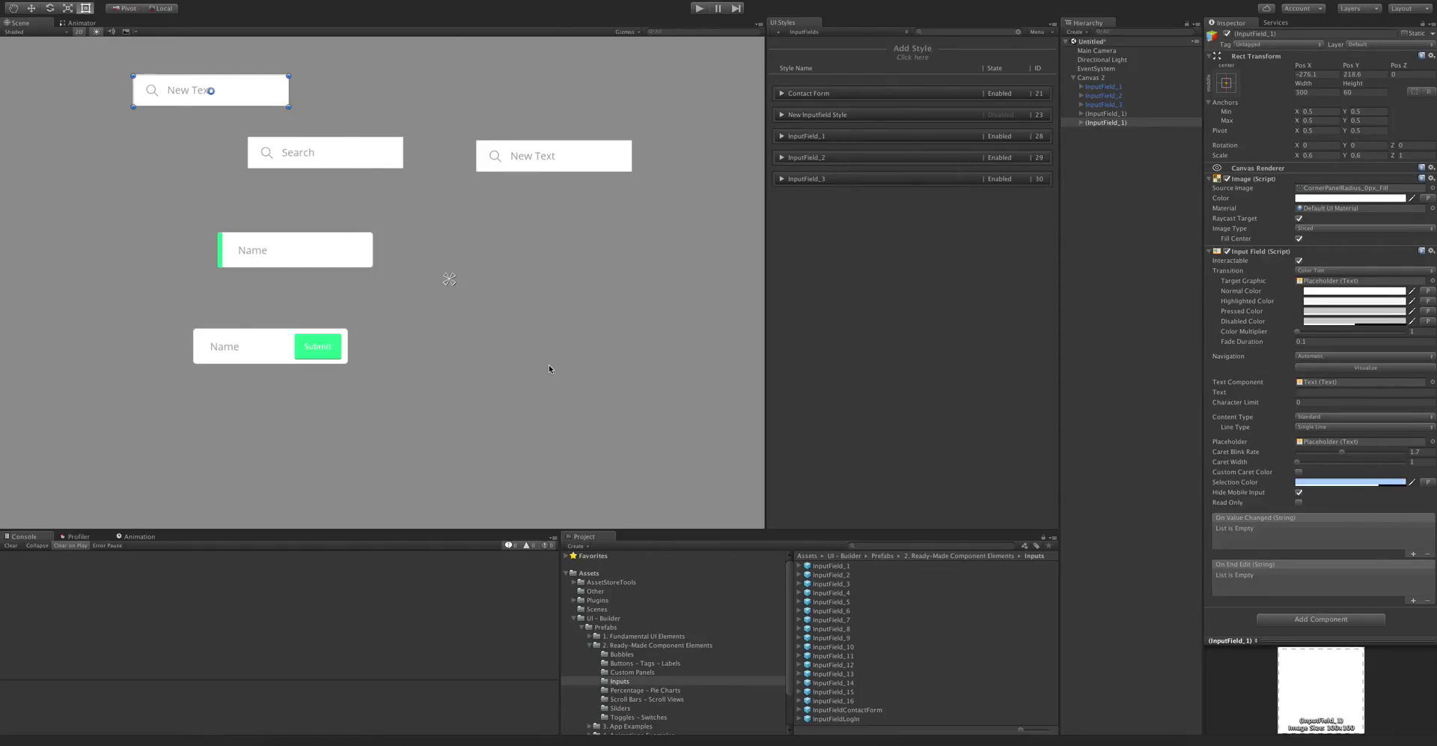
left_click_drag(516, 285, 499, 85)
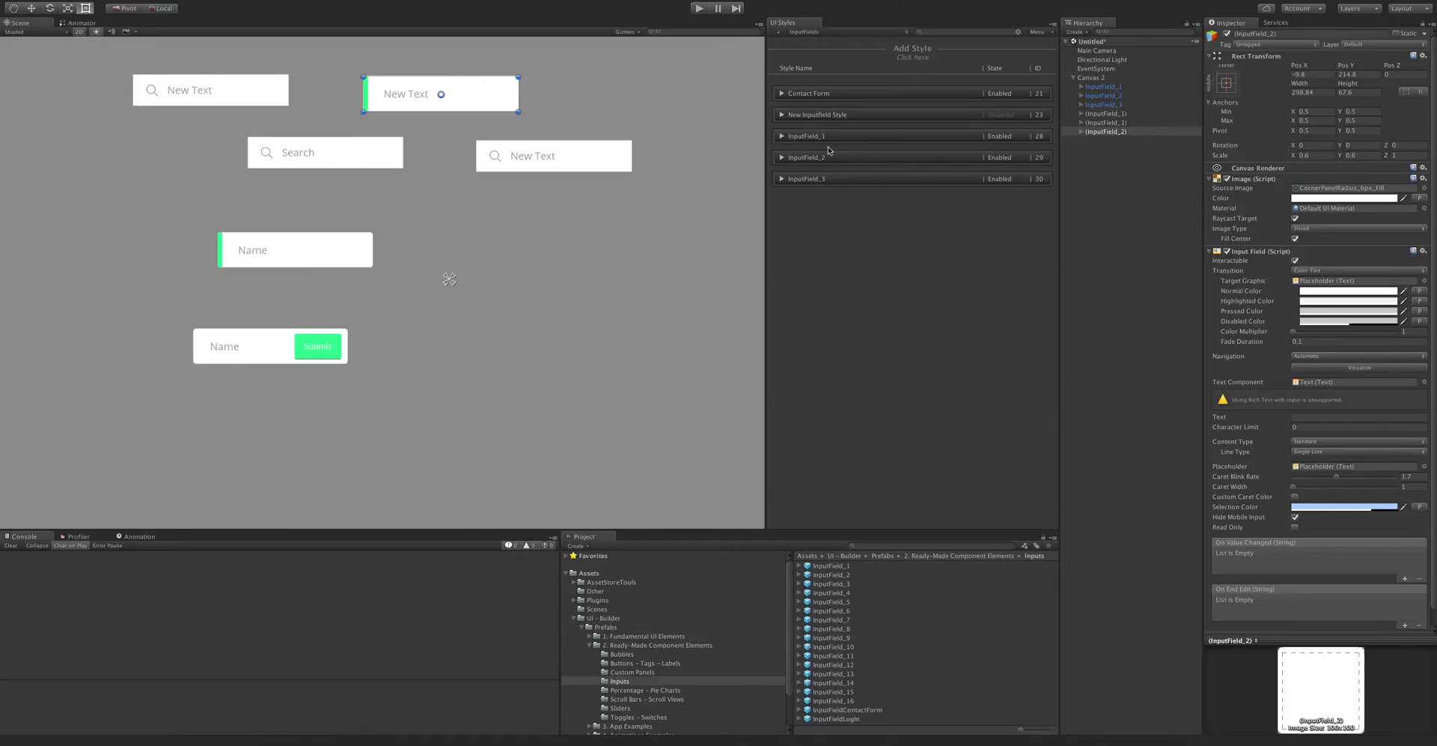
Create an InputField_3 copy on Canvas 2, move it up and right, then list that style's components.
right_click(836, 183)
mouse_move(902, 231)
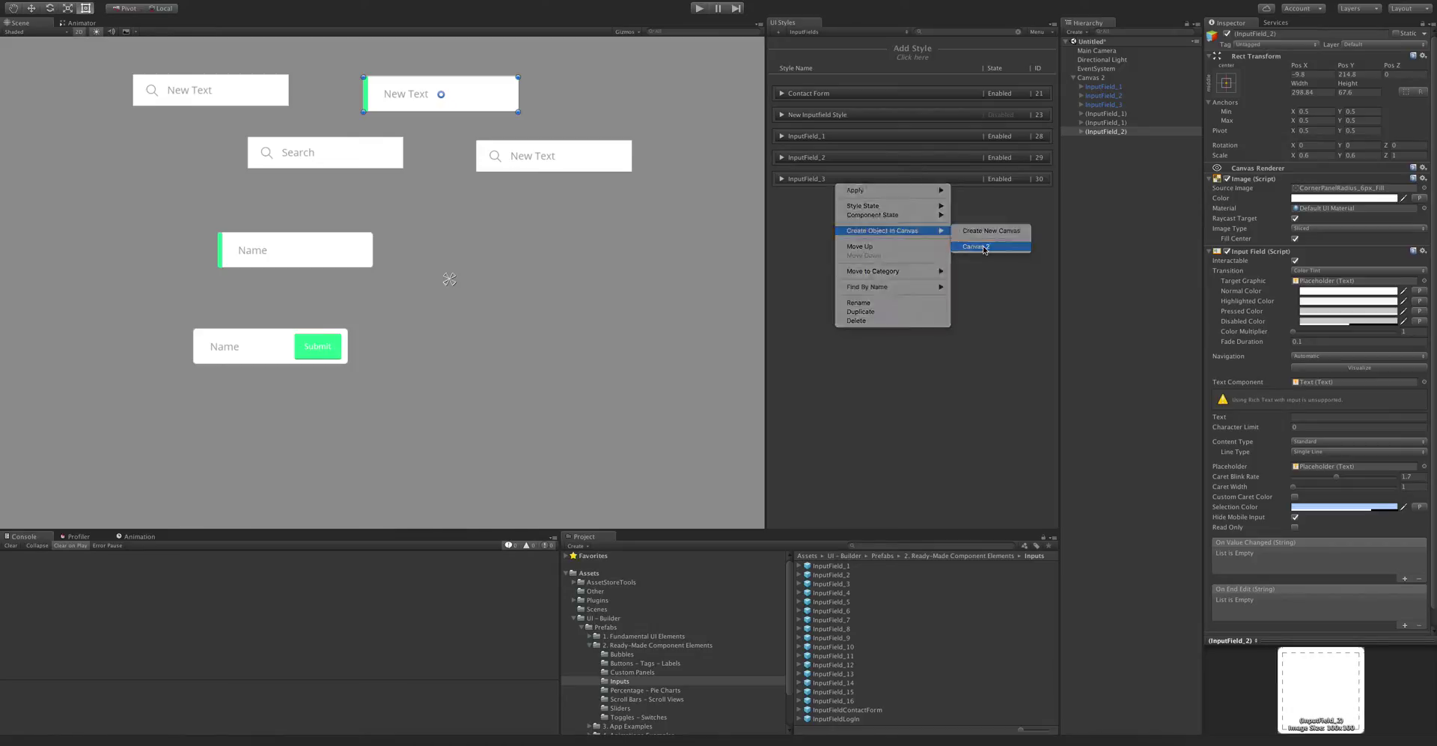
left_click(982, 246)
left_click_drag(476, 290, 605, 243)
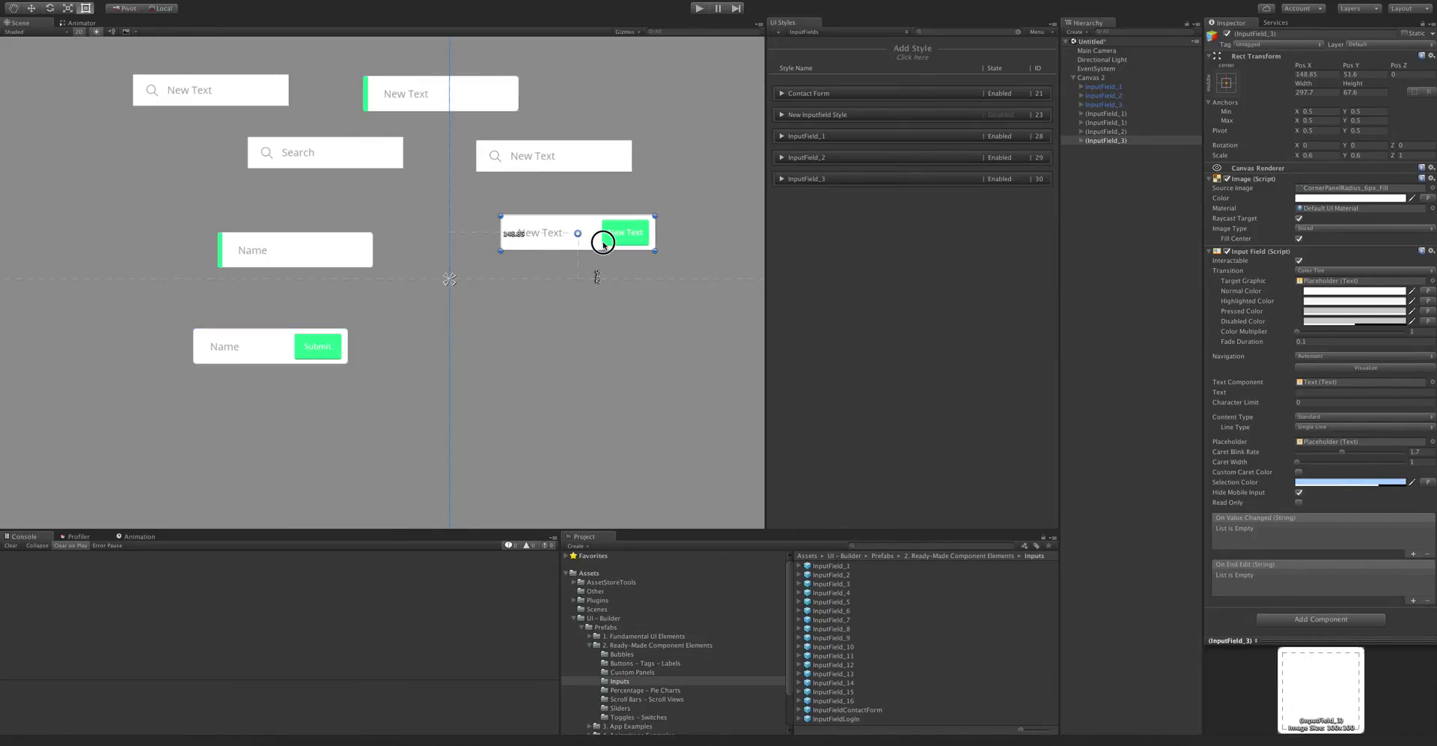
left_click(597, 344)
scroll(463, 337, "down", 3)
left_click(902, 179)
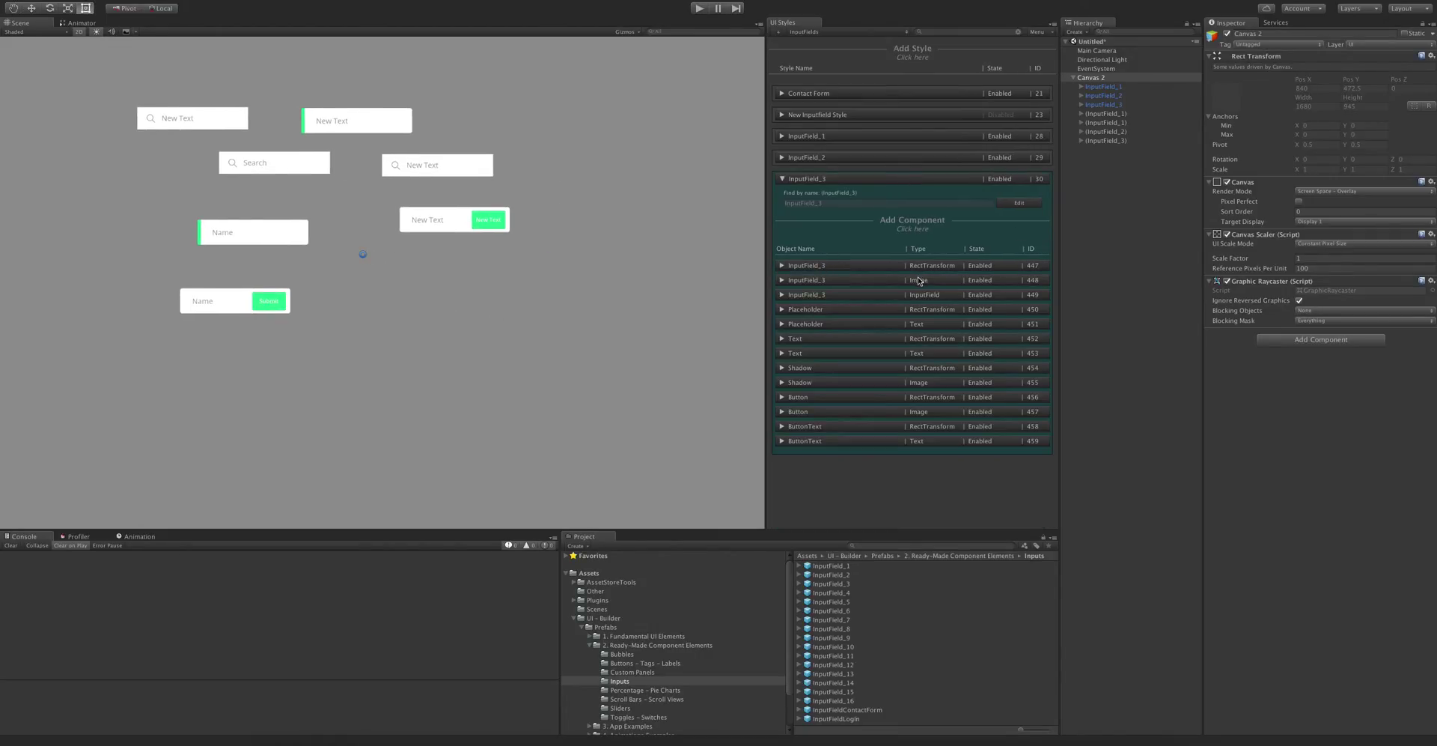
Scroll through InputField_3's InputField component settings, then collapse the style.
left_click(936, 295)
scroll(885, 419, "down", 5)
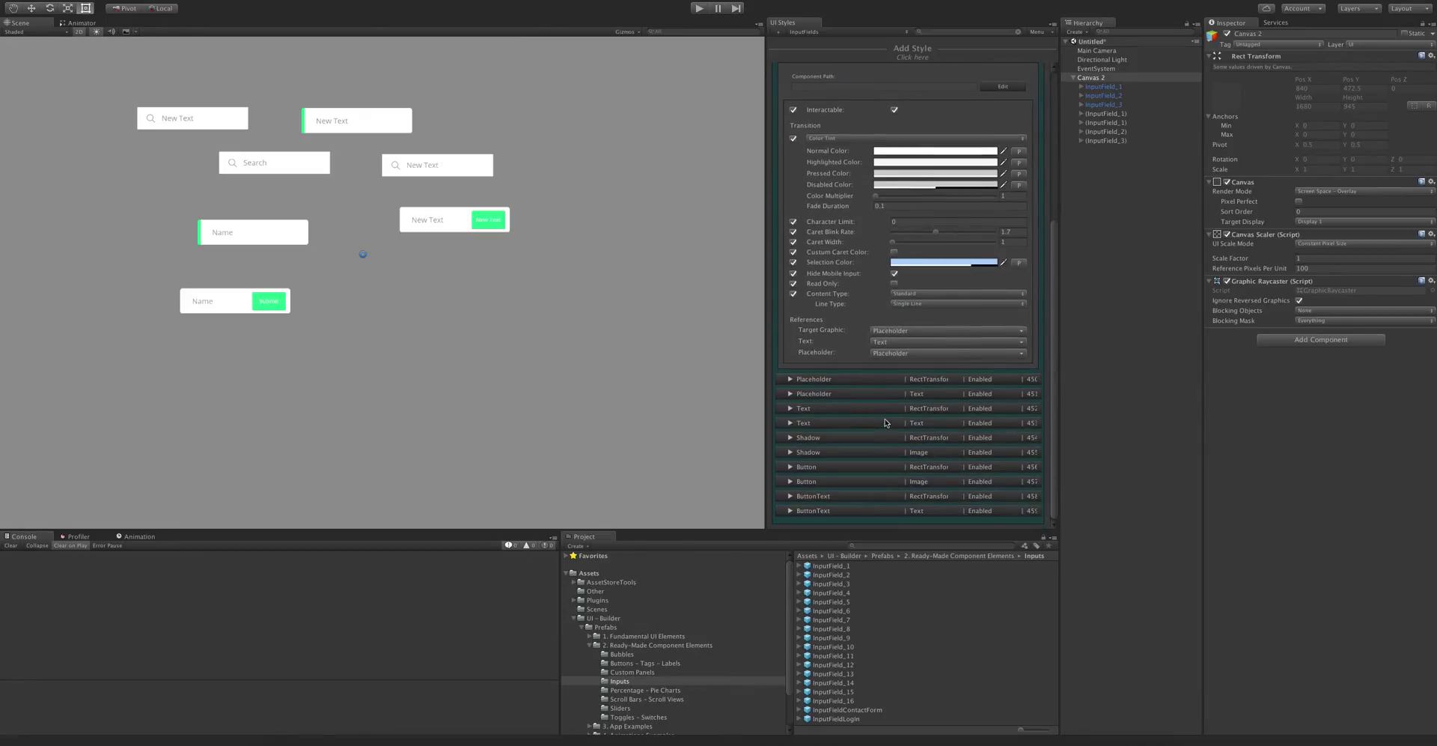
scroll(856, 161, "up", 5)
left_click(844, 133)
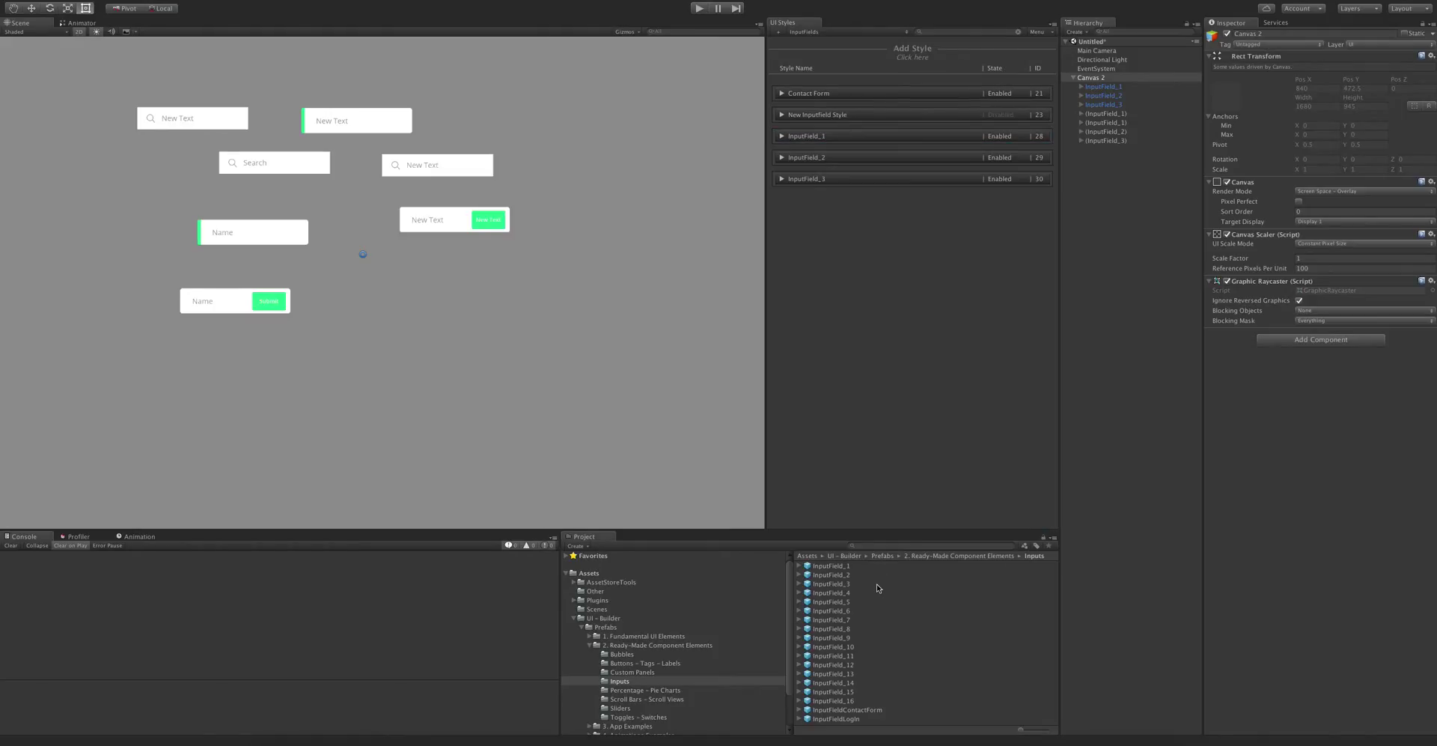
Add the InputFieldContactForm prefab to Canvas 2 and move it to the lower right.
left_click_drag(877, 710, 1116, 73)
scroll(467, 283, "down", 5)
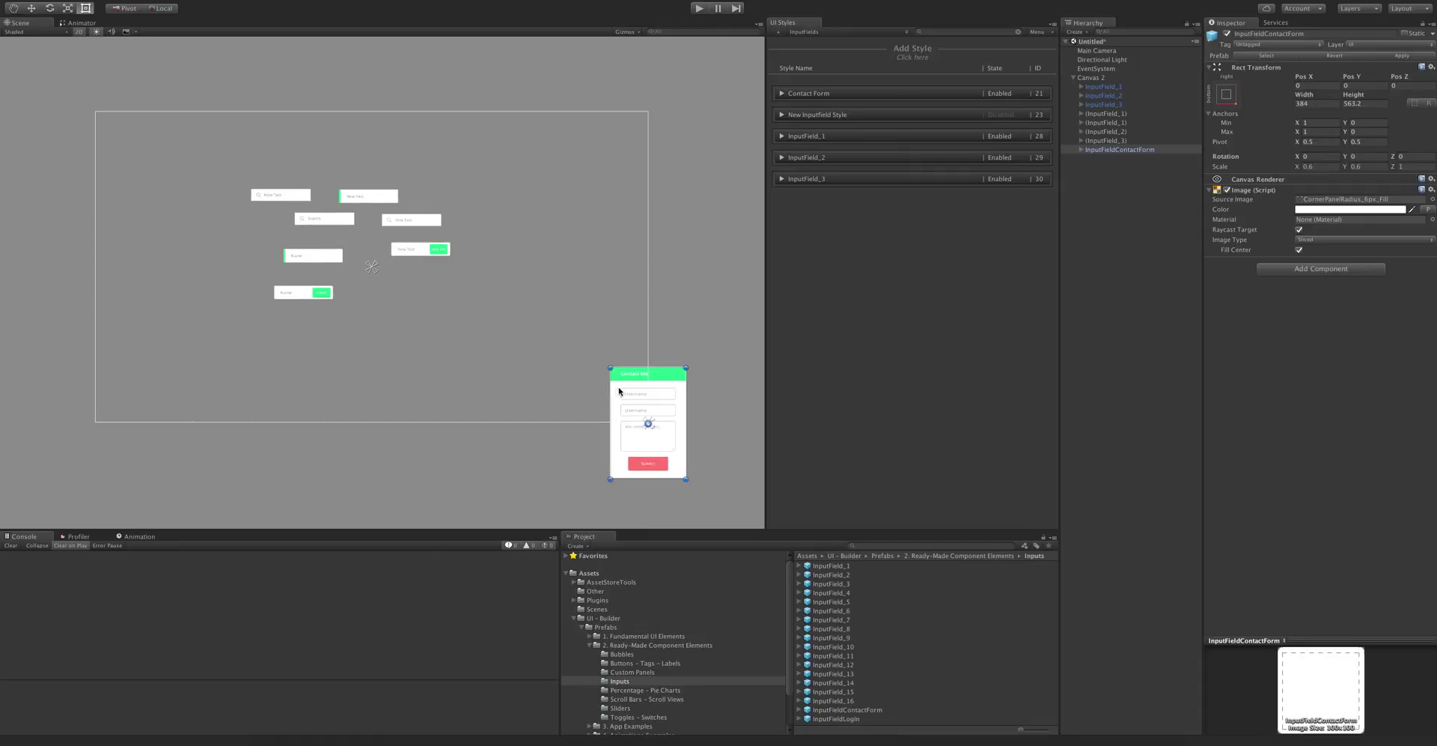
left_click_drag(621, 390, 558, 319)
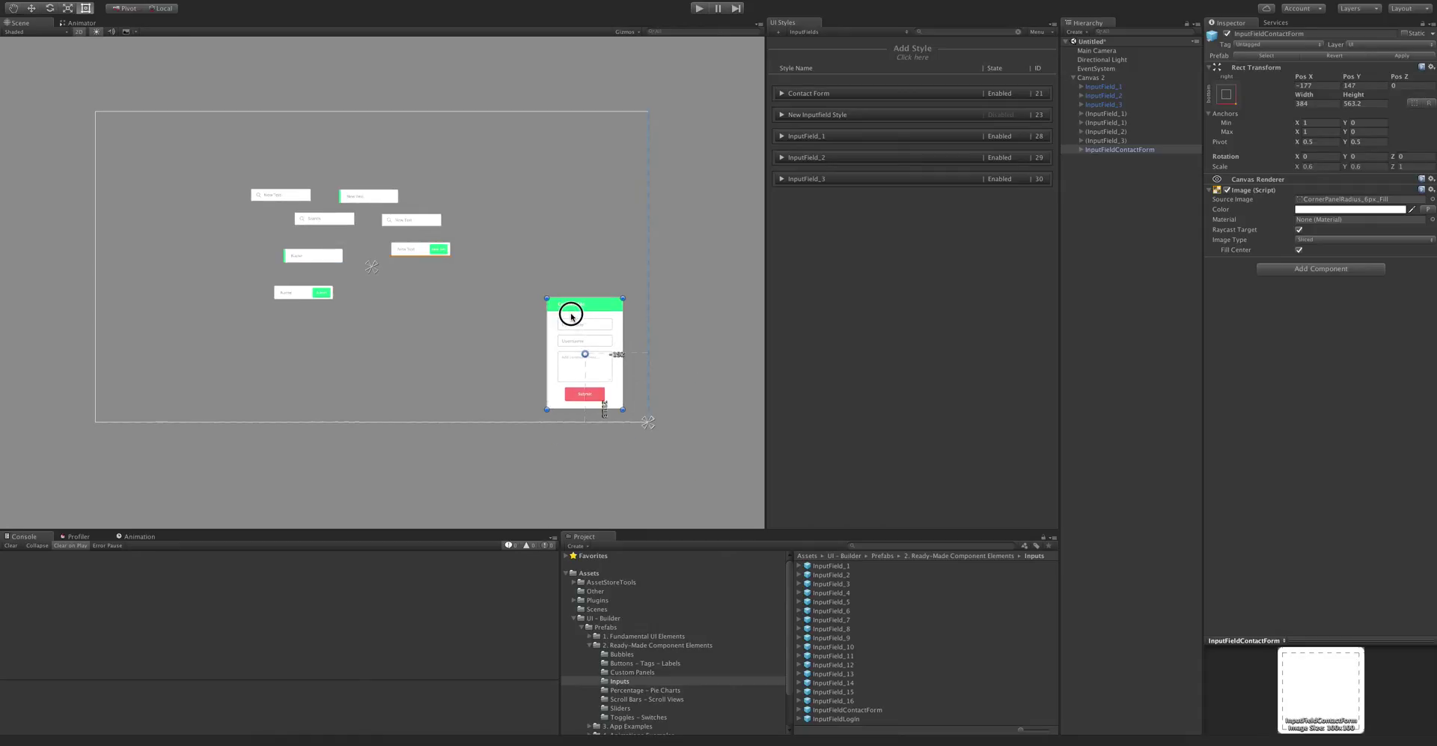
Rename the first InputField to Username, with children UsernamePlaceholder and UsernameText.
left_click(1081, 150)
left_click(1108, 168)
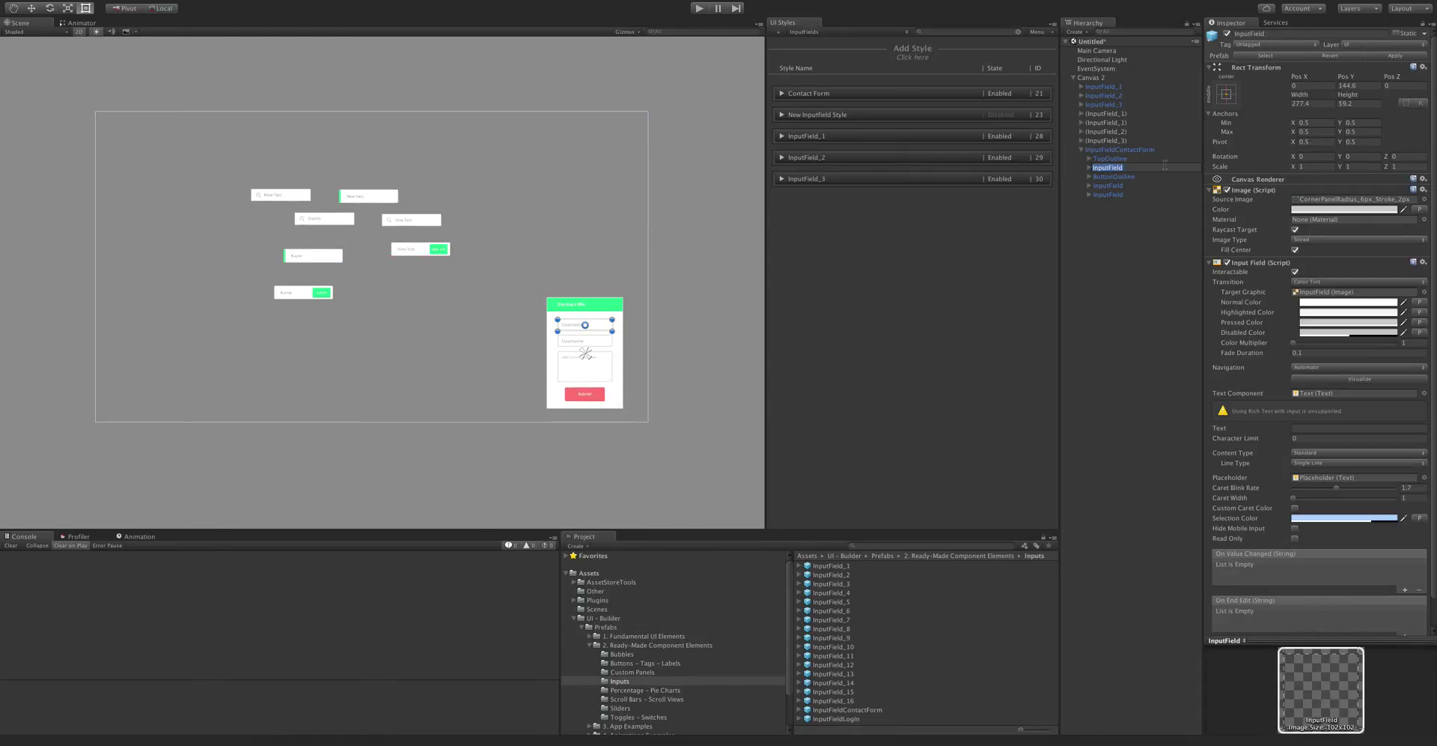
type("Username")
key("Return")
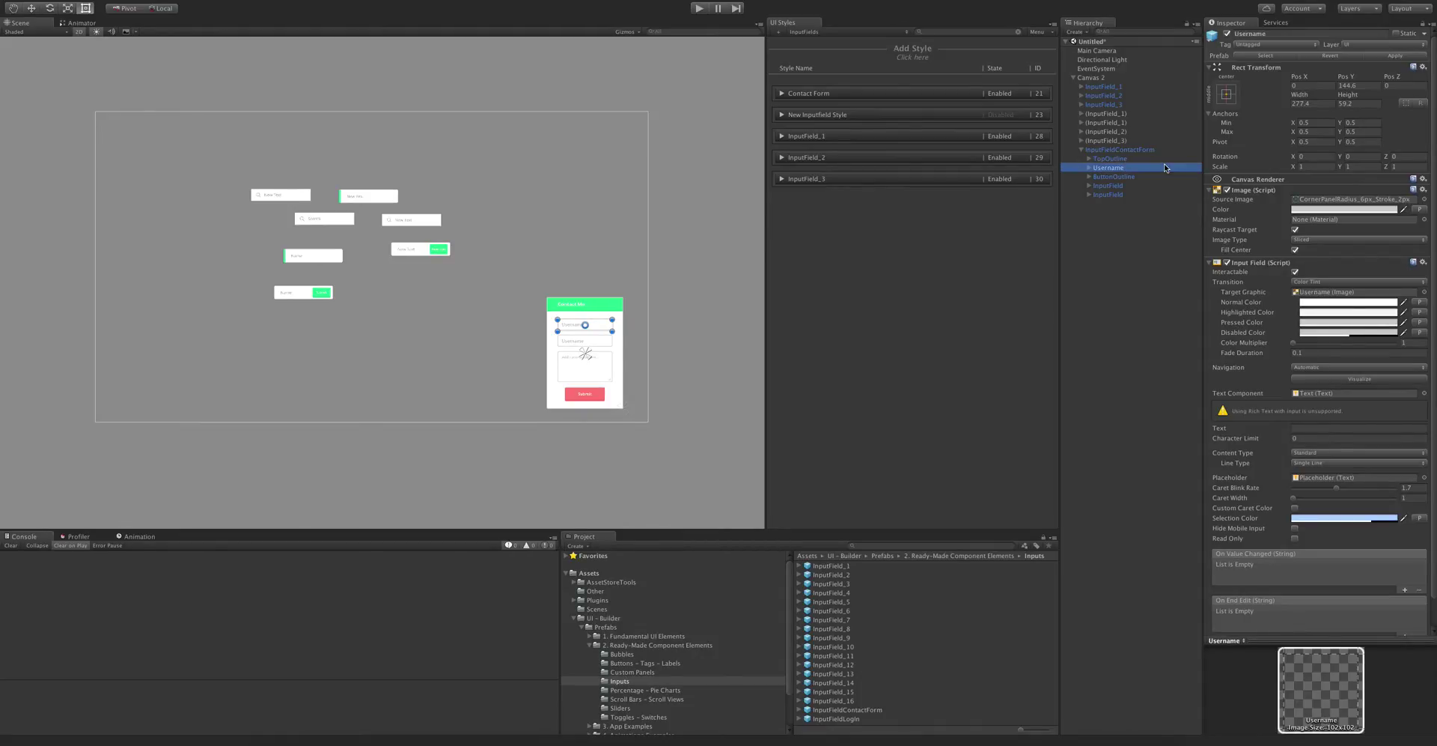
key("Right")
key("Down")
key("Return")
key("Left")
type("Username")
key("Return")
key("Down")
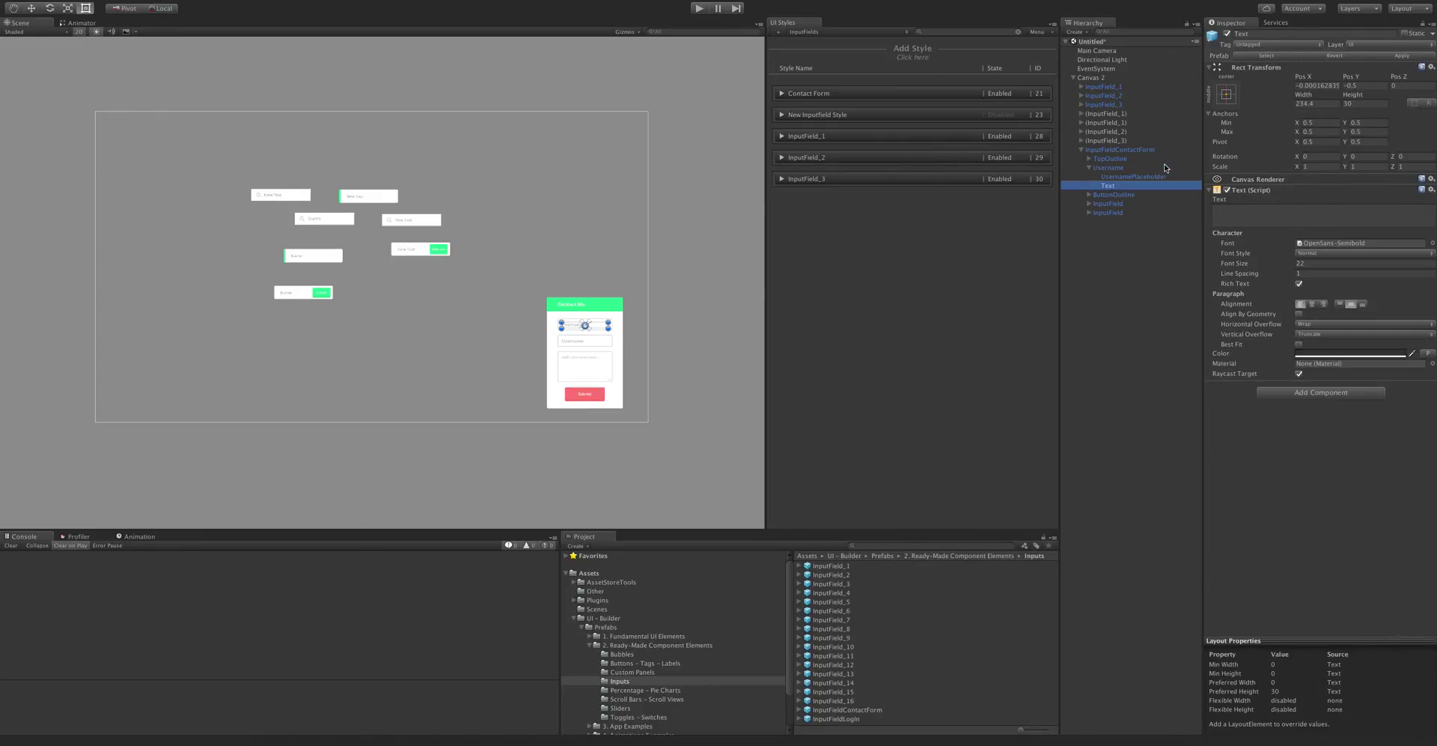
key("Return")
key("Left")
type("Username")
key("Return")
key("Down")
key("Down")
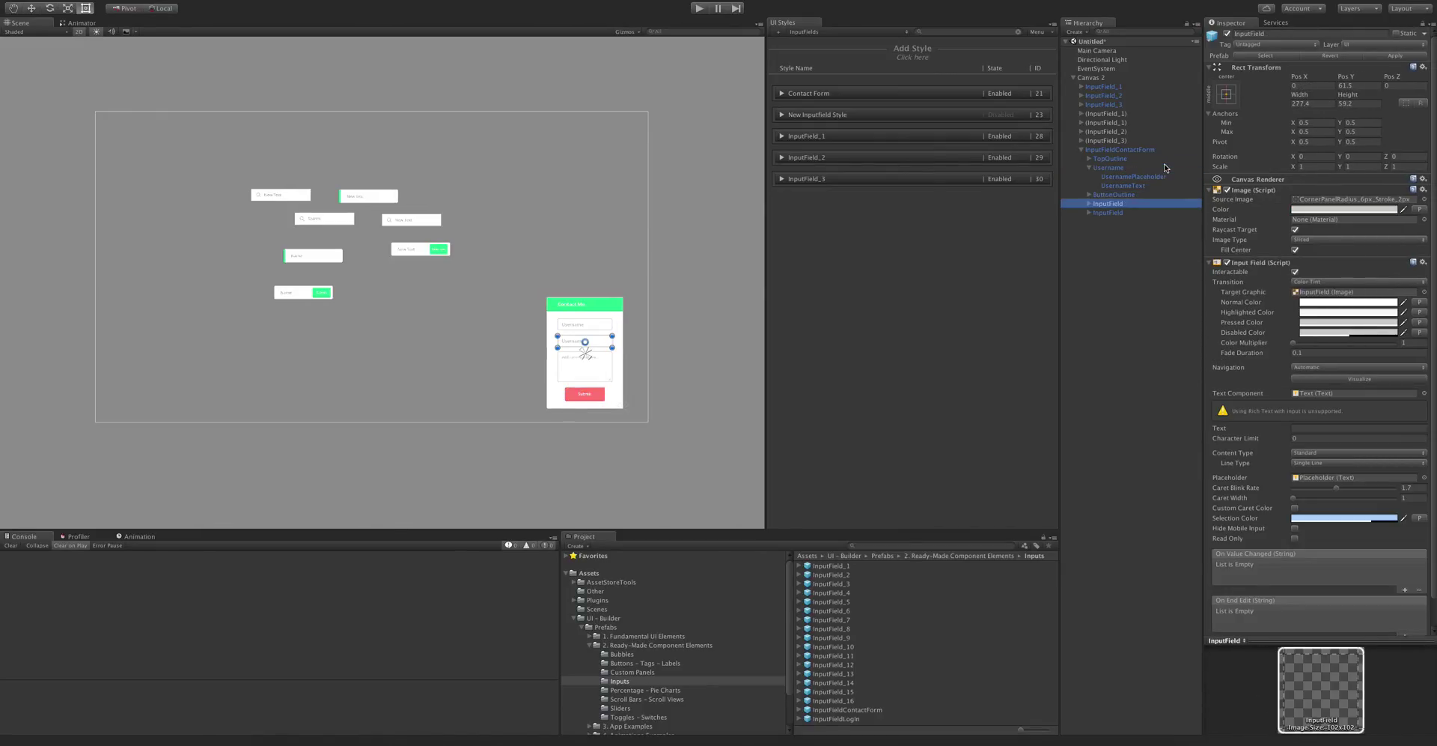
Rename the second InputField to Email and its text child to EmailText.
key("Return")
type("Email")
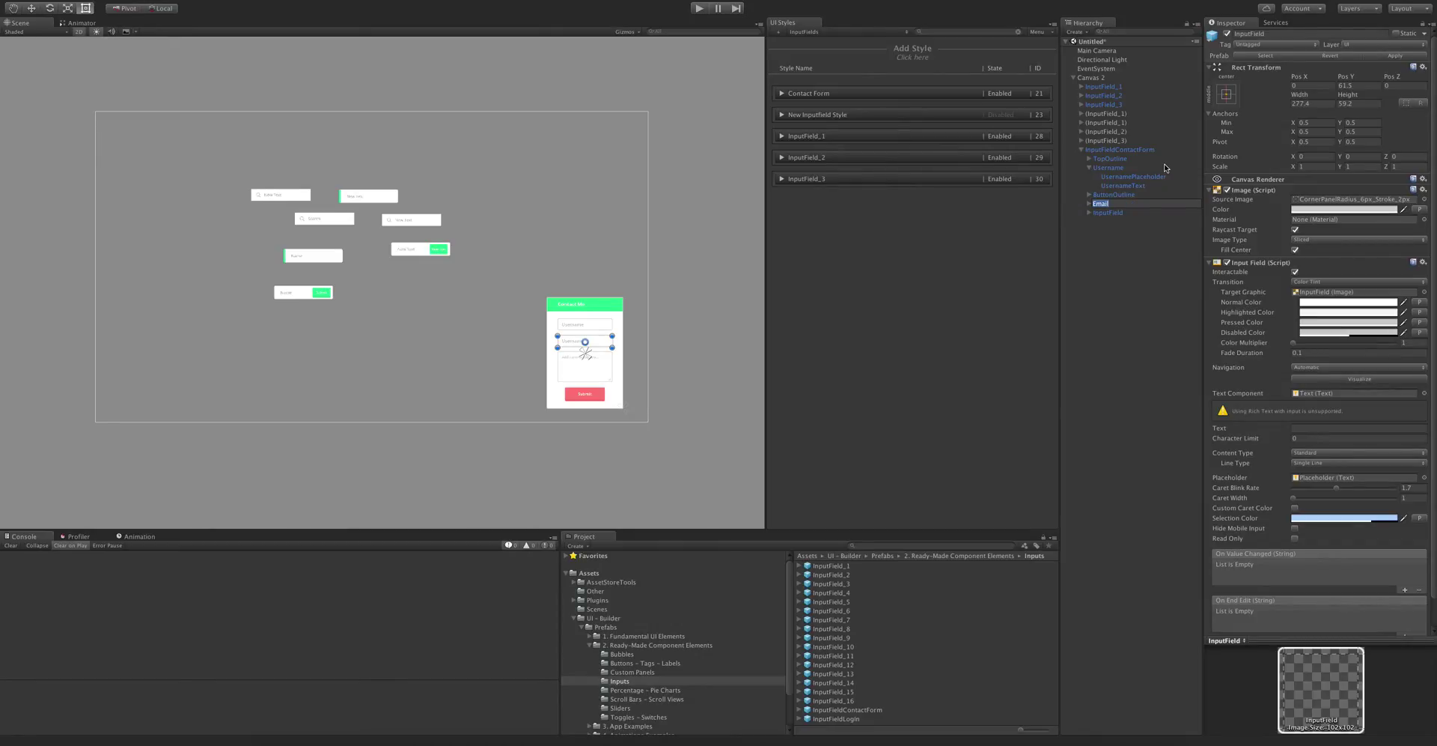
key("Return")
key("Right")
key("Down")
key("Down")
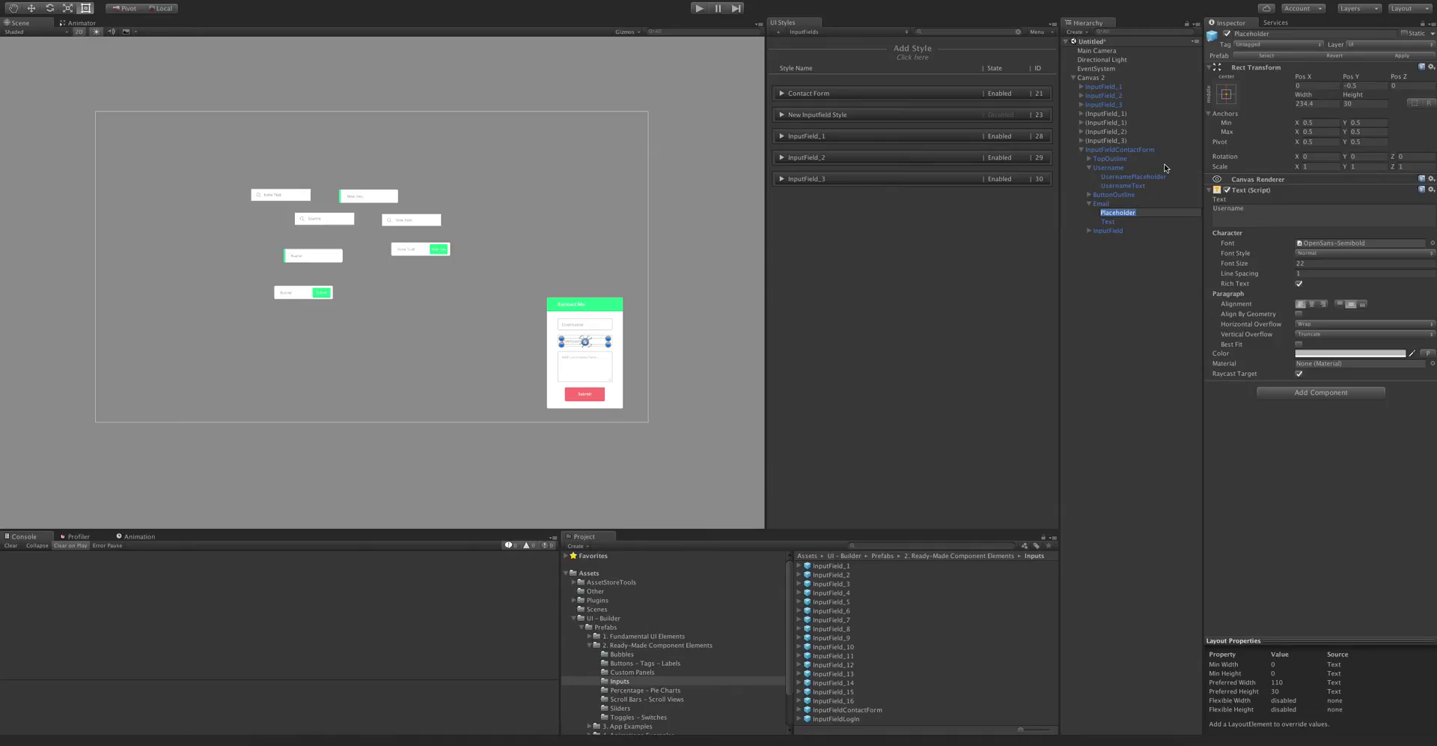
key("Return")
type("EmailText")
key("Return")
Rename the last InputField to Message, with children MessagePlaceholder and MessageText.
key("Down")
key("Return")
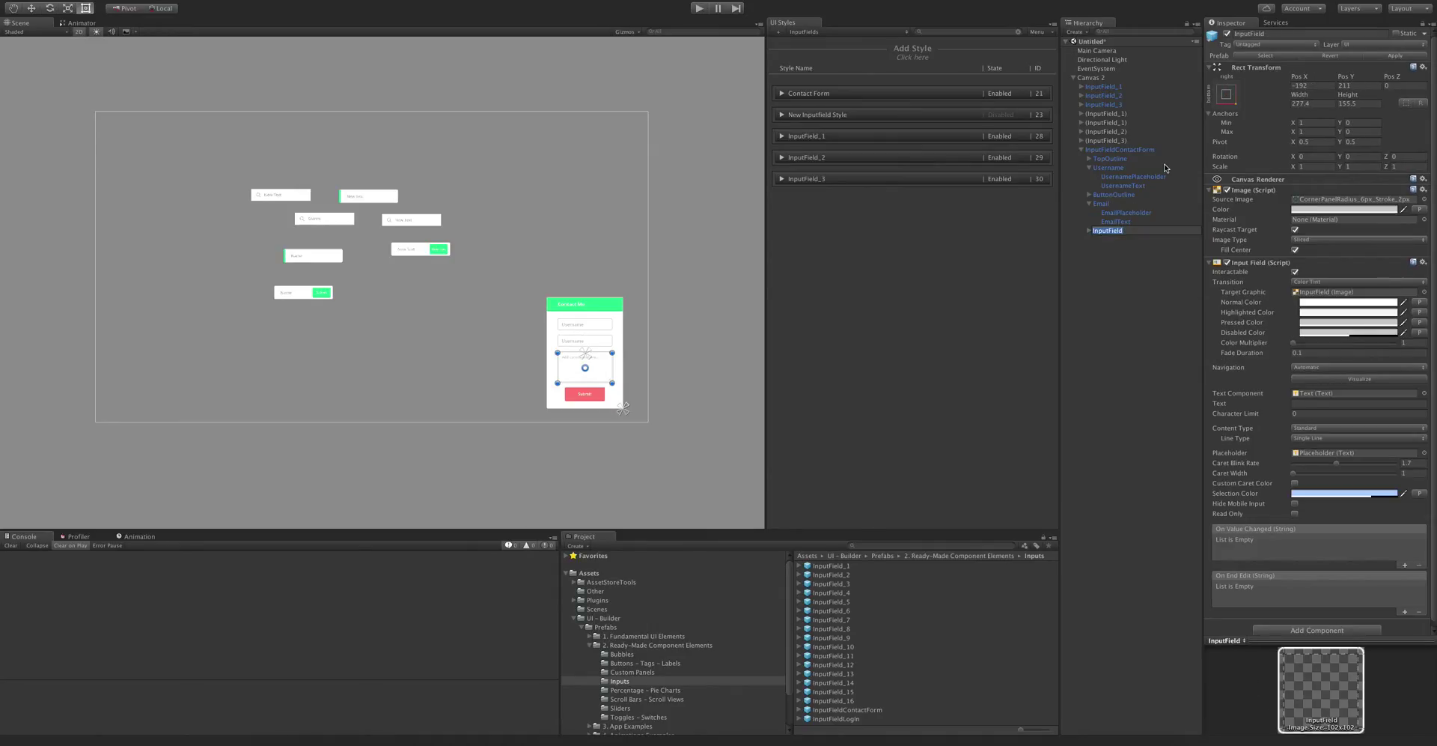
type("M")
key("Return")
key("Right")
key("Down")
key("Home")
type("Message")
key("Return")
key("Down")
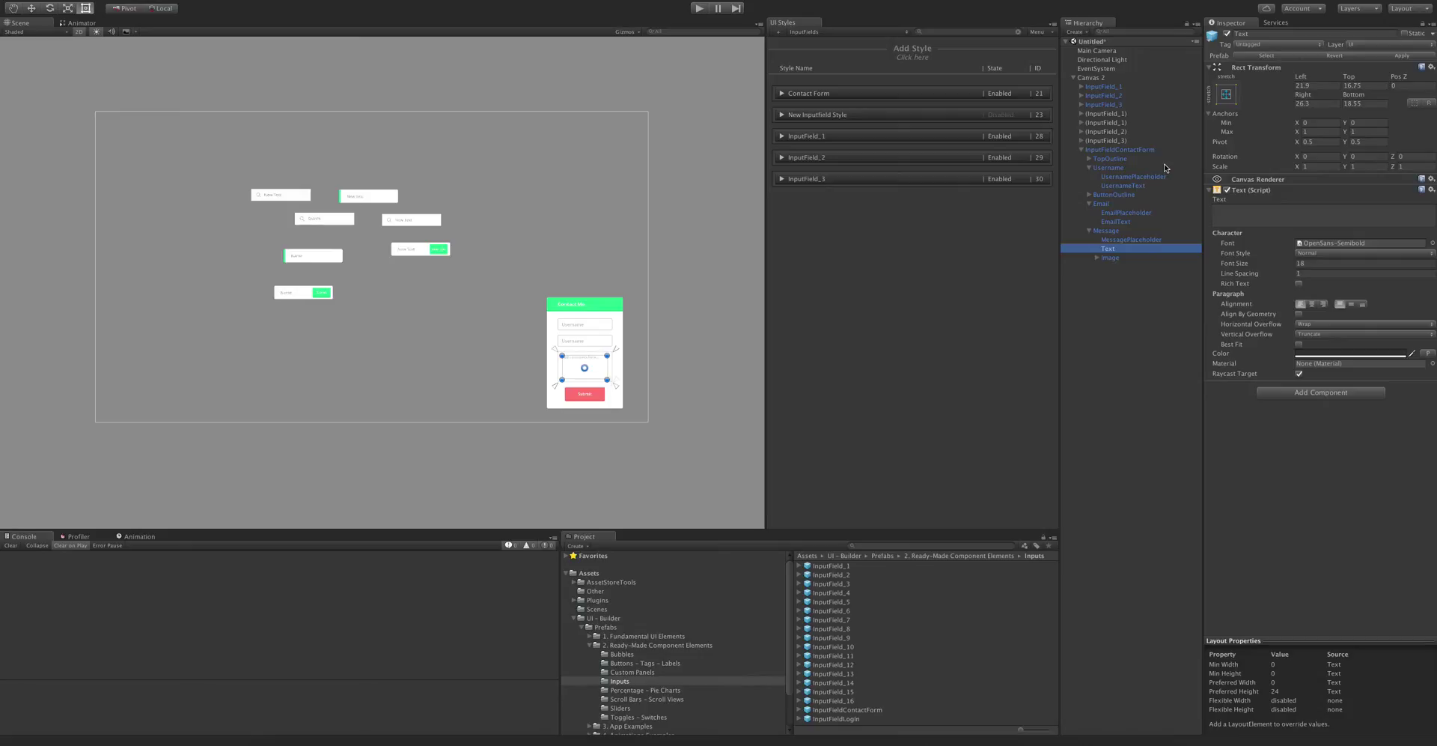
key("F2")
key("Home")
type("Message")
key("Return")
left_click_drag(1111, 152, 908, 64)
Create the InputFieldContactForm style from the form, then delete the original fields and form.
left_click_drag(1109, 155, 914, 51)
left_click(1011, 202)
left_click(1081, 149)
left_click(1115, 150)
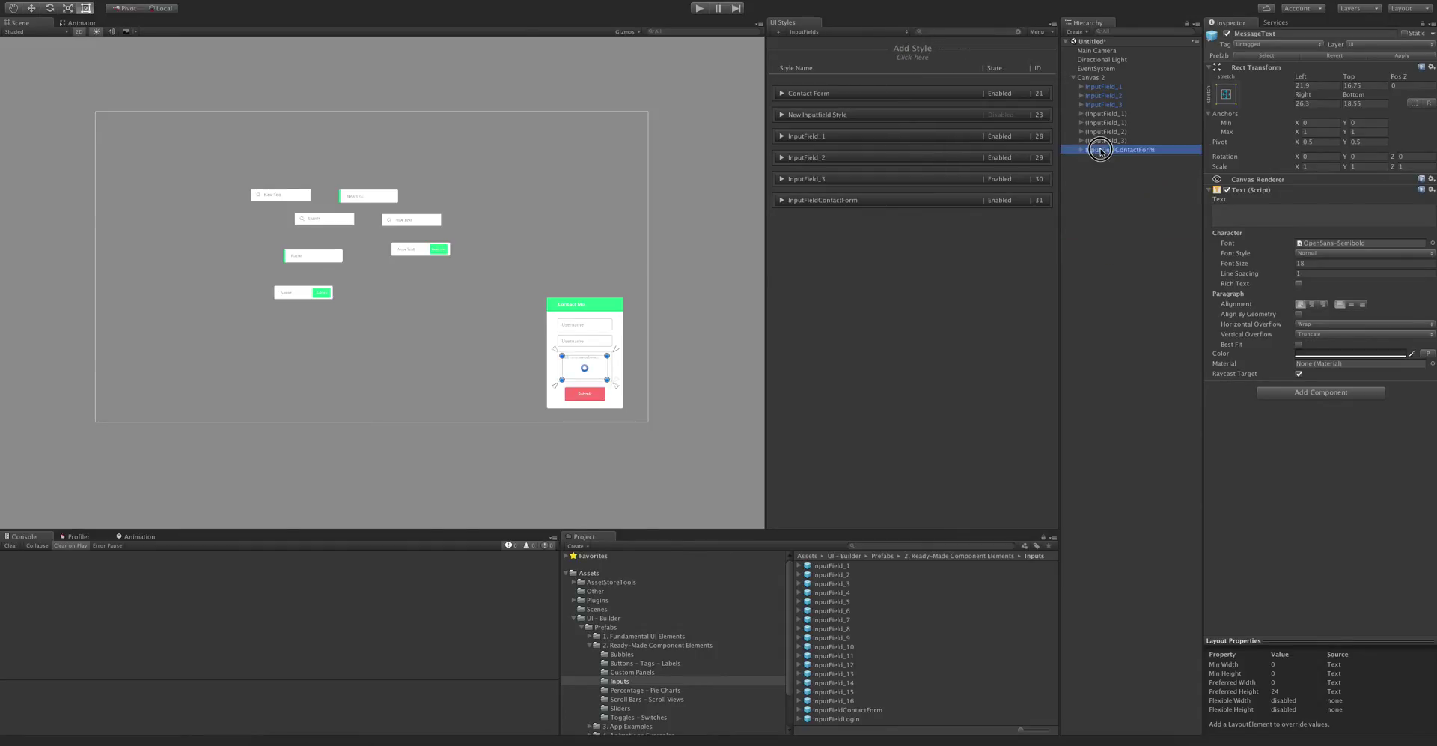
left_click(1104, 87, "shift")
key("Delete")
Create a contact form from the style in Canvas 2 and move it up-left.
right_click(890, 202)
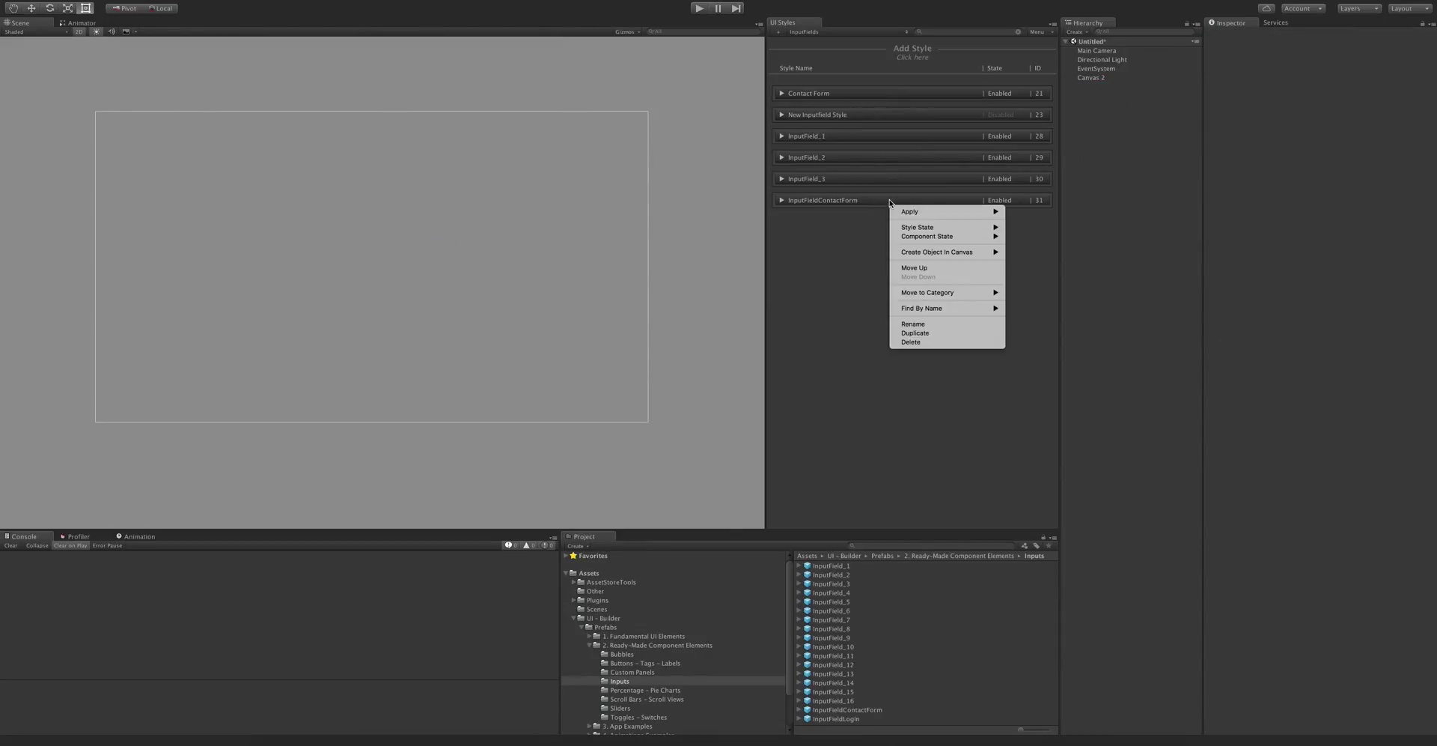
mouse_move(961, 251)
left_click(1045, 267)
left_click_drag(608, 319, 236, 181)
key("q")
scroll(334, 204, "up", 4)
scroll(332, 209, "down", 2)
key("t")
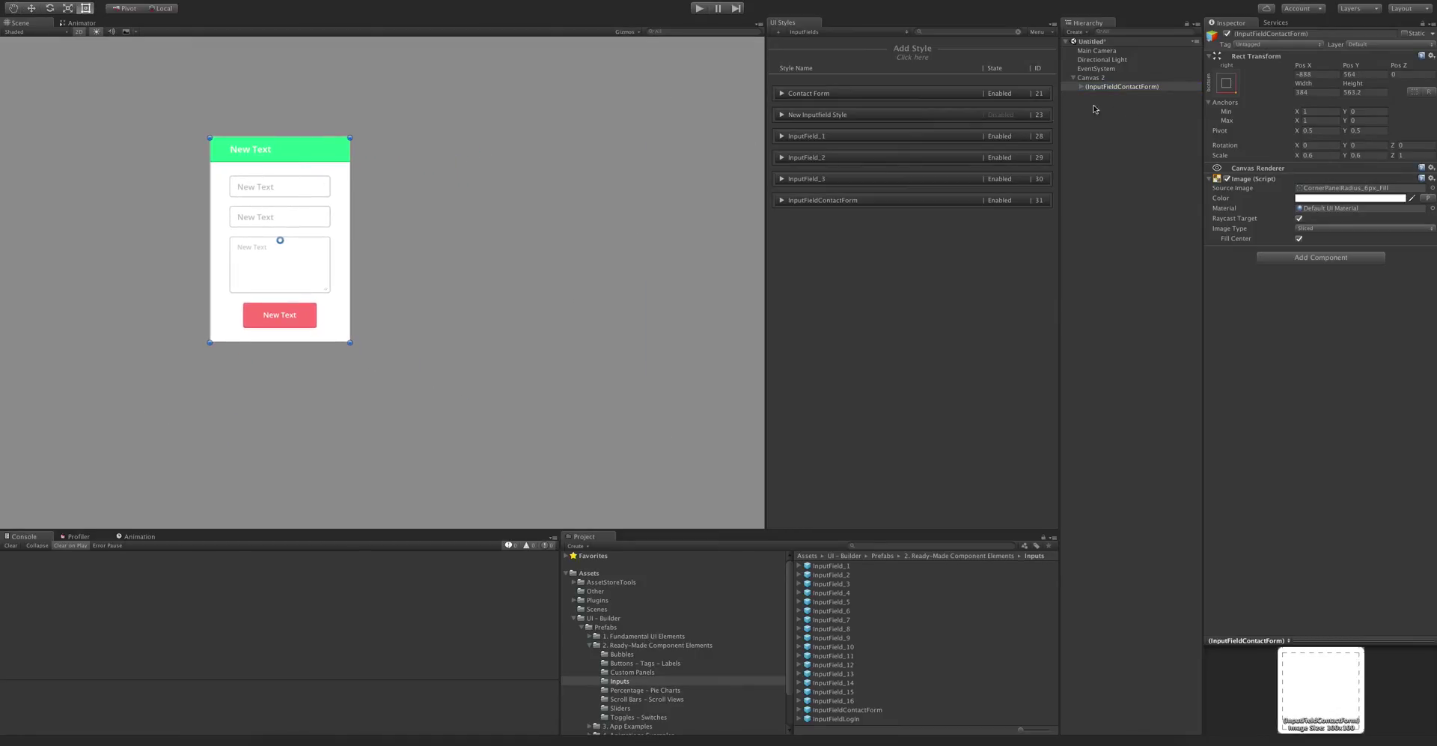
Review the RectTransform values stored in the InputFieldContactForm style.
left_click(823, 200)
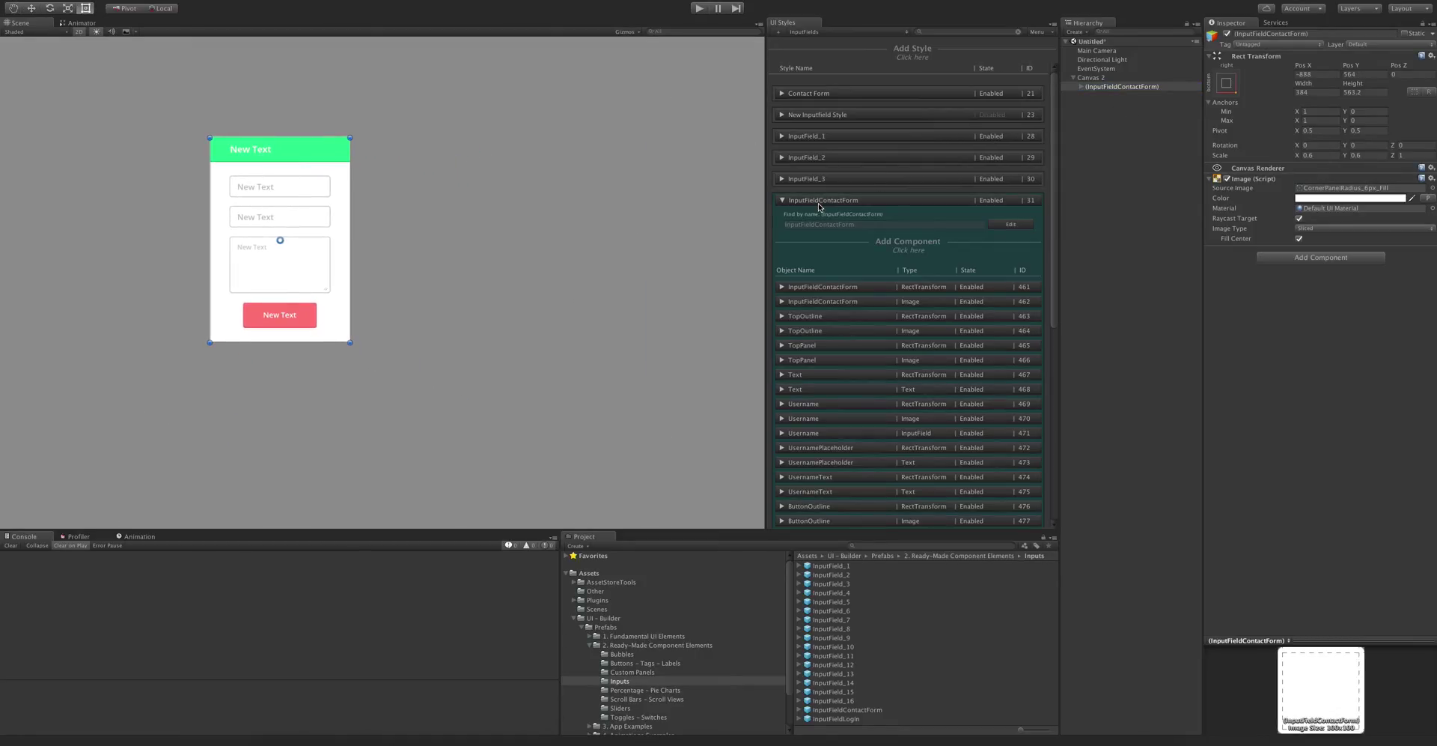
left_click(820, 286)
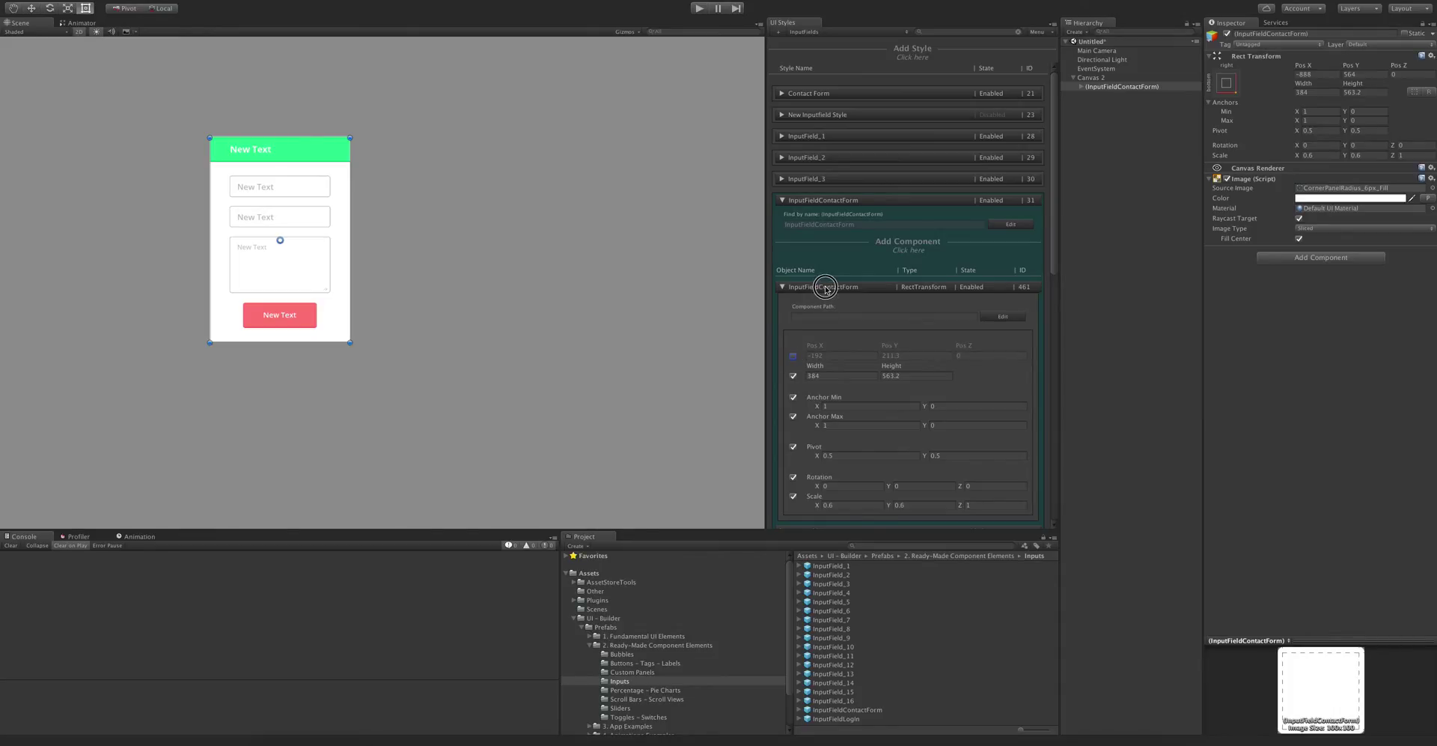
left_click(824, 284)
left_click(842, 201)
Create a second contact form in Canvas 2 and place it beside the first.
right_click(845, 205)
mouse_move(928, 252)
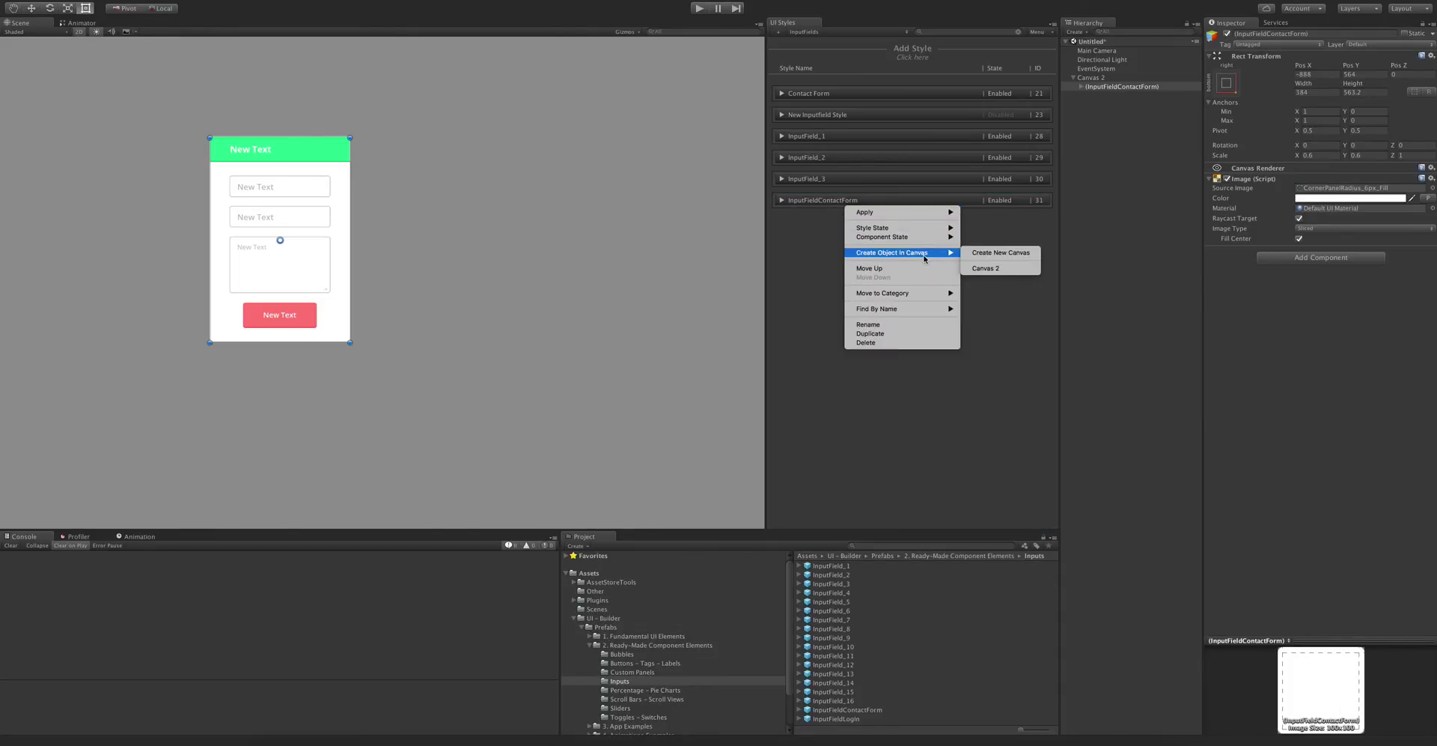
left_click(988, 268)
scroll(434, 289, "down", 2)
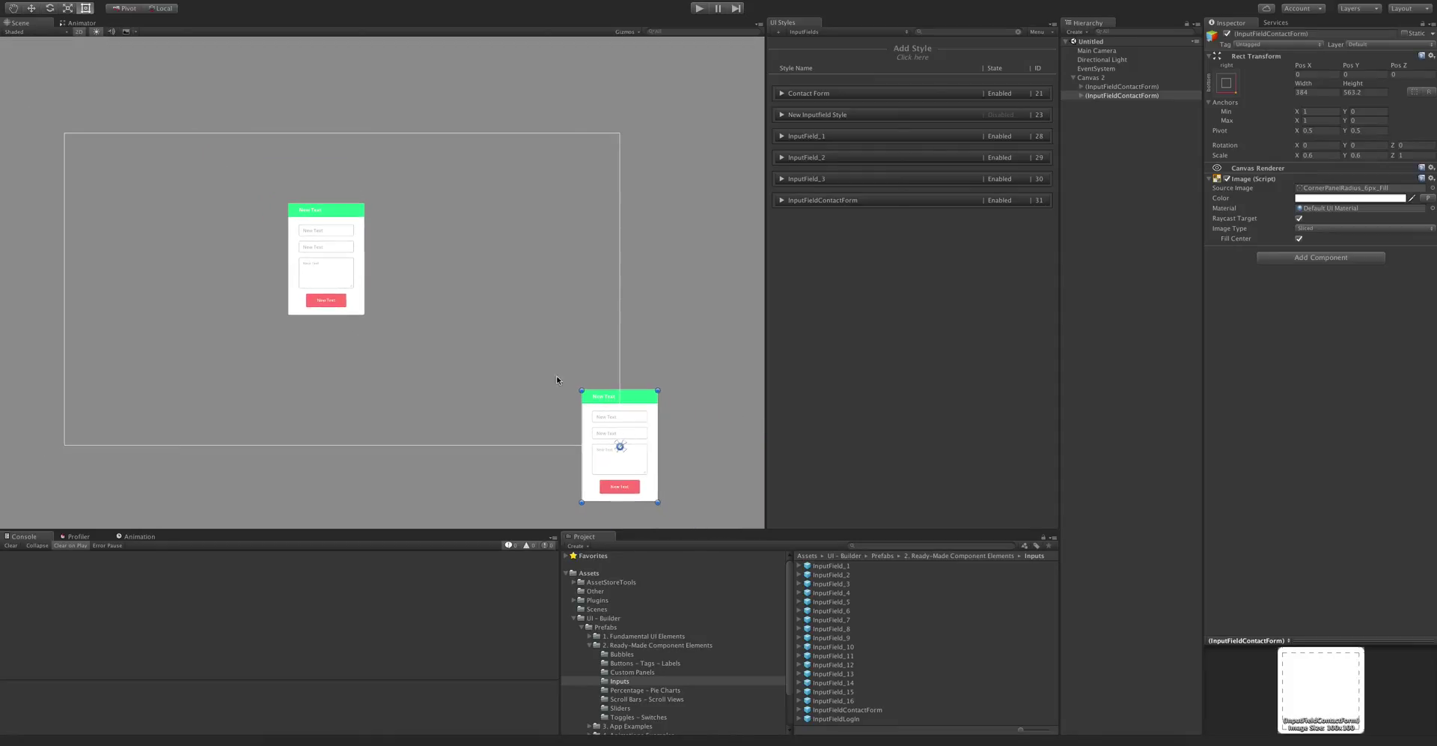
left_click_drag(587, 391, 428, 209)
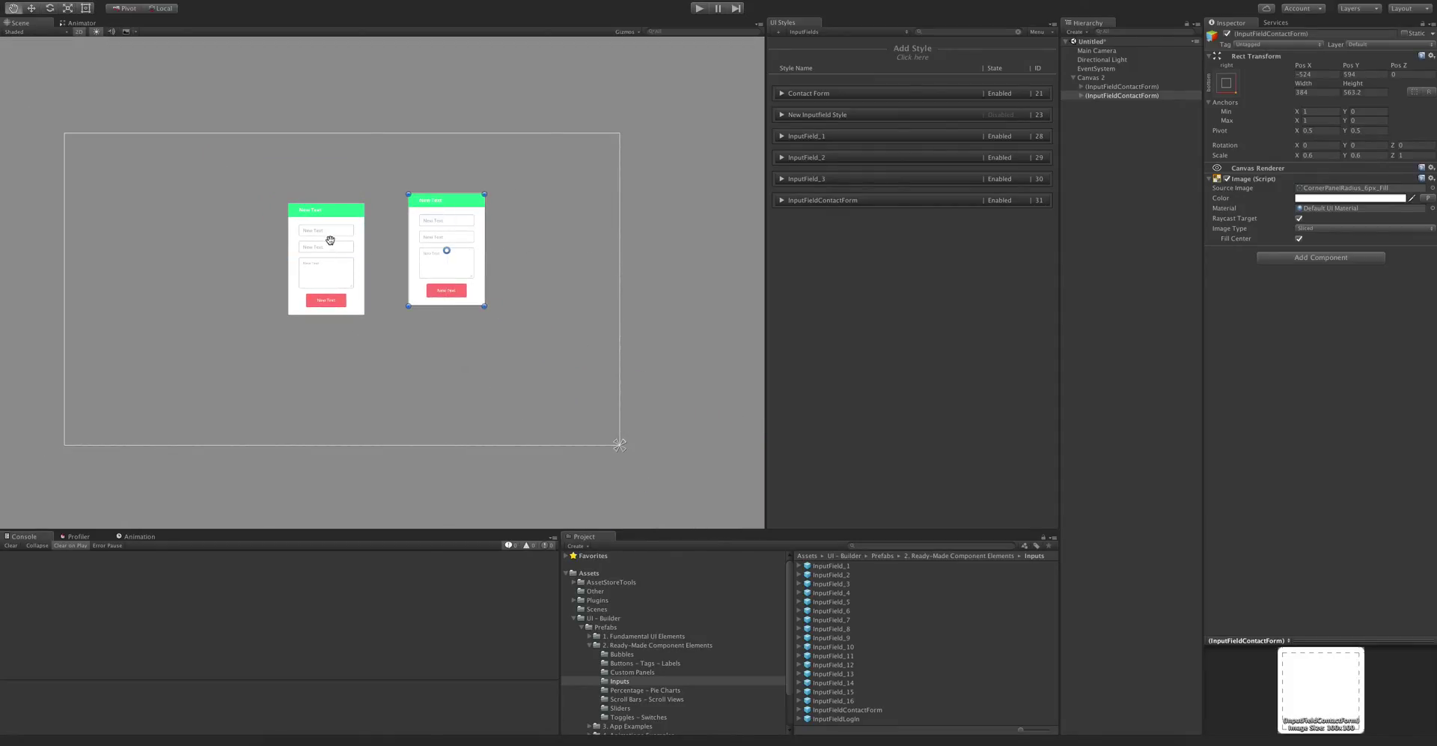
scroll(329, 239, "up", 3)
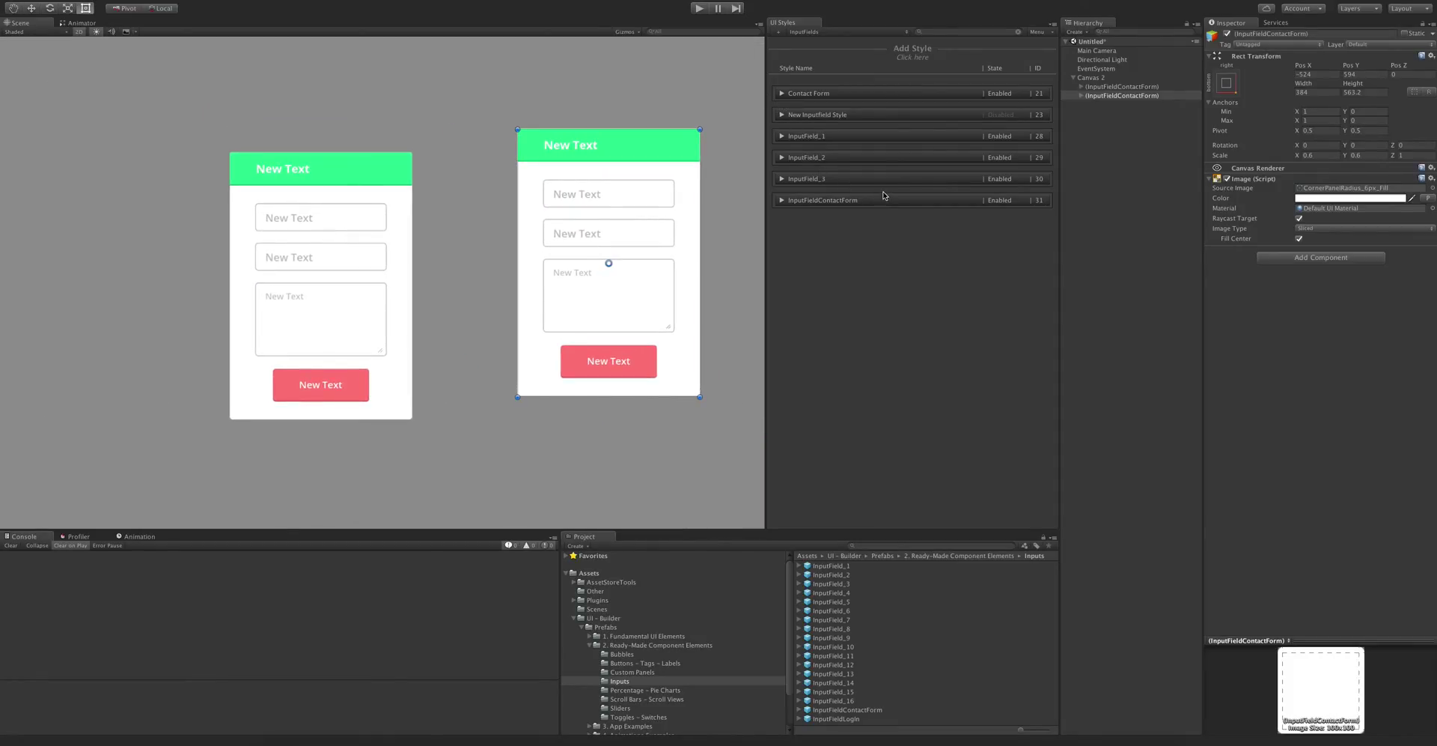
Add an empty style, confirming the New Empty Style.
left_click(926, 57)
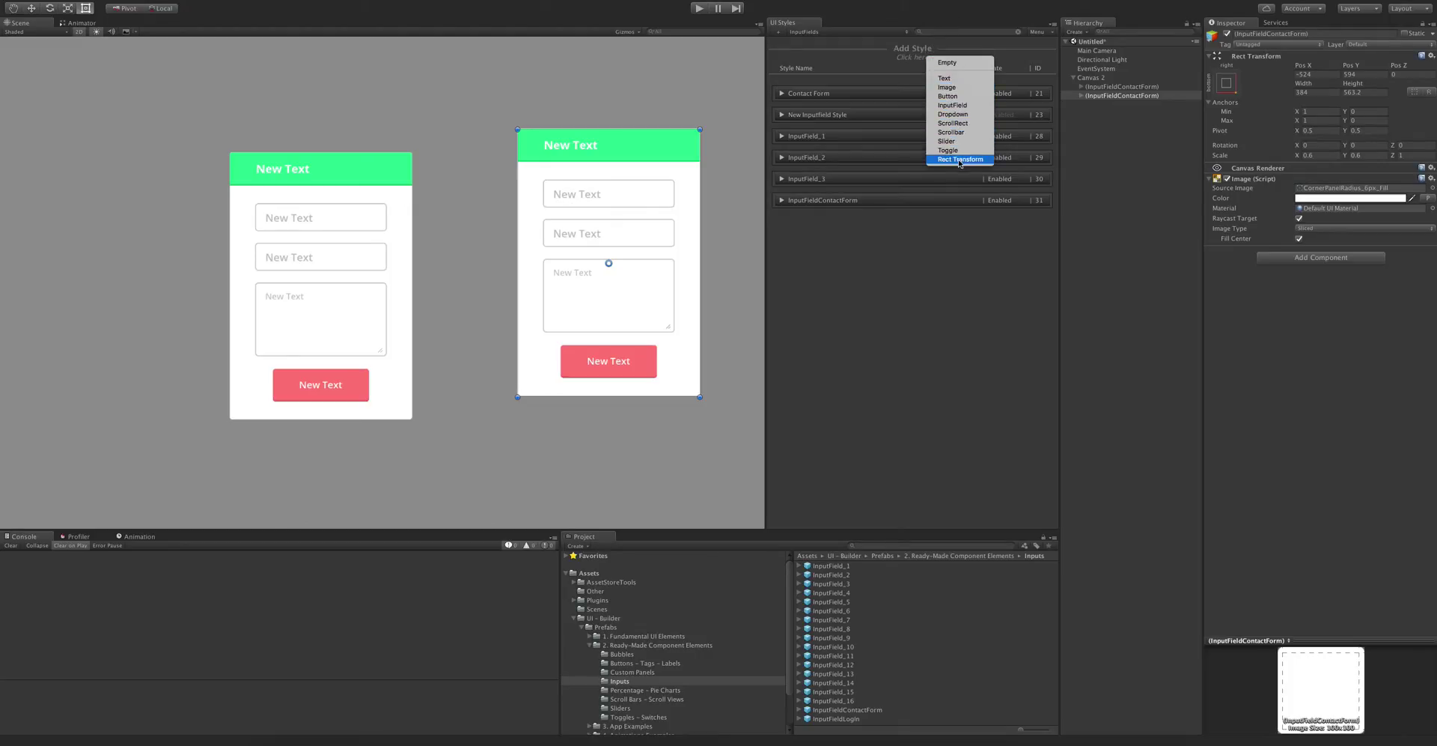
left_click(947, 62)
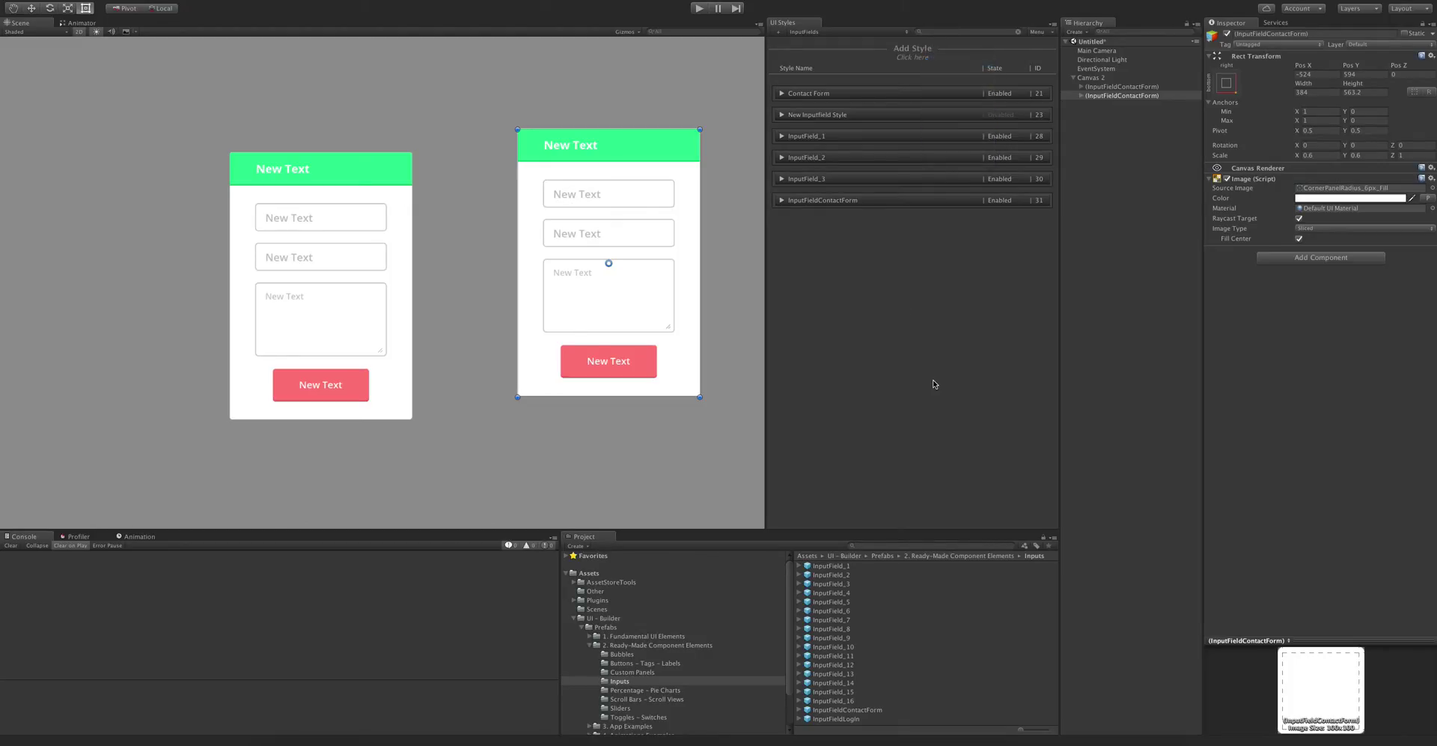
left_click(1027, 223)
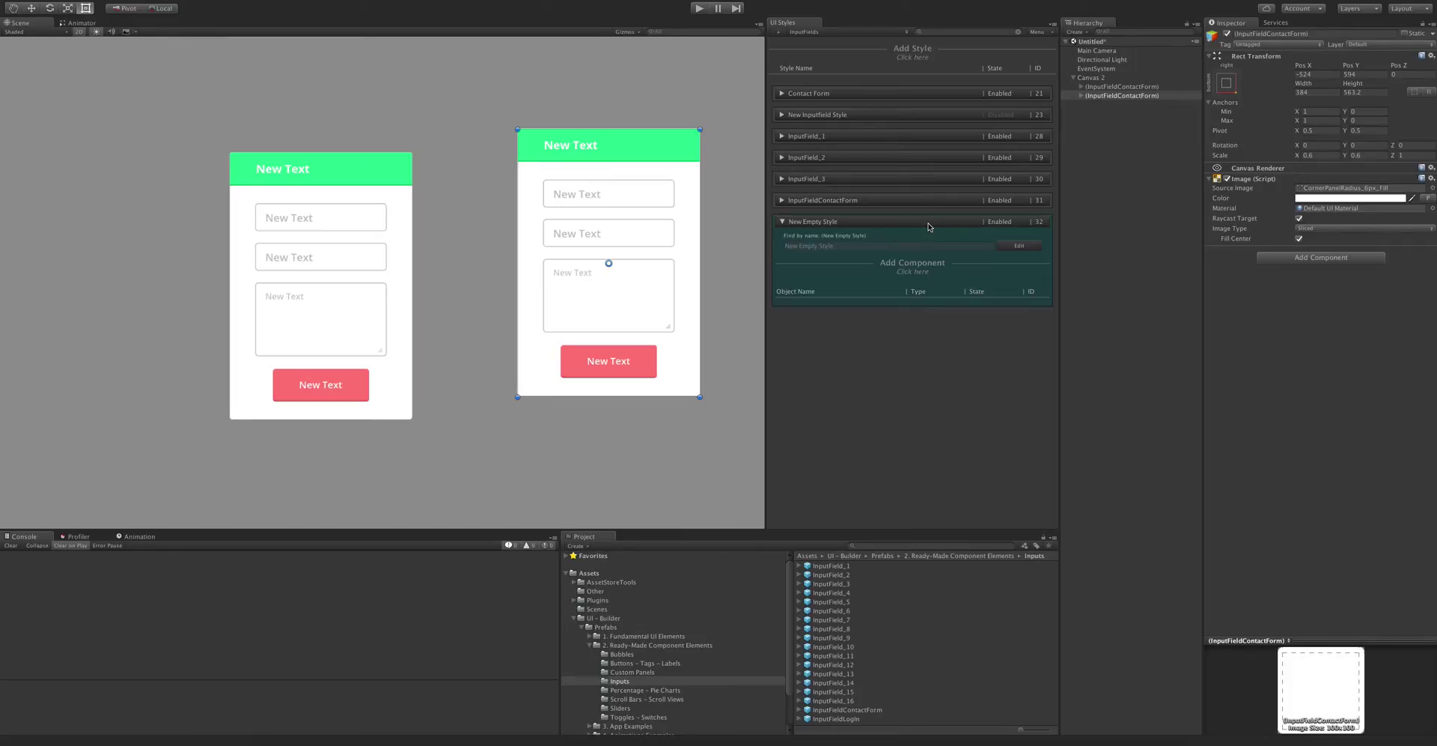
Add a Custom component to the New Empty Style.
left_click(914, 269)
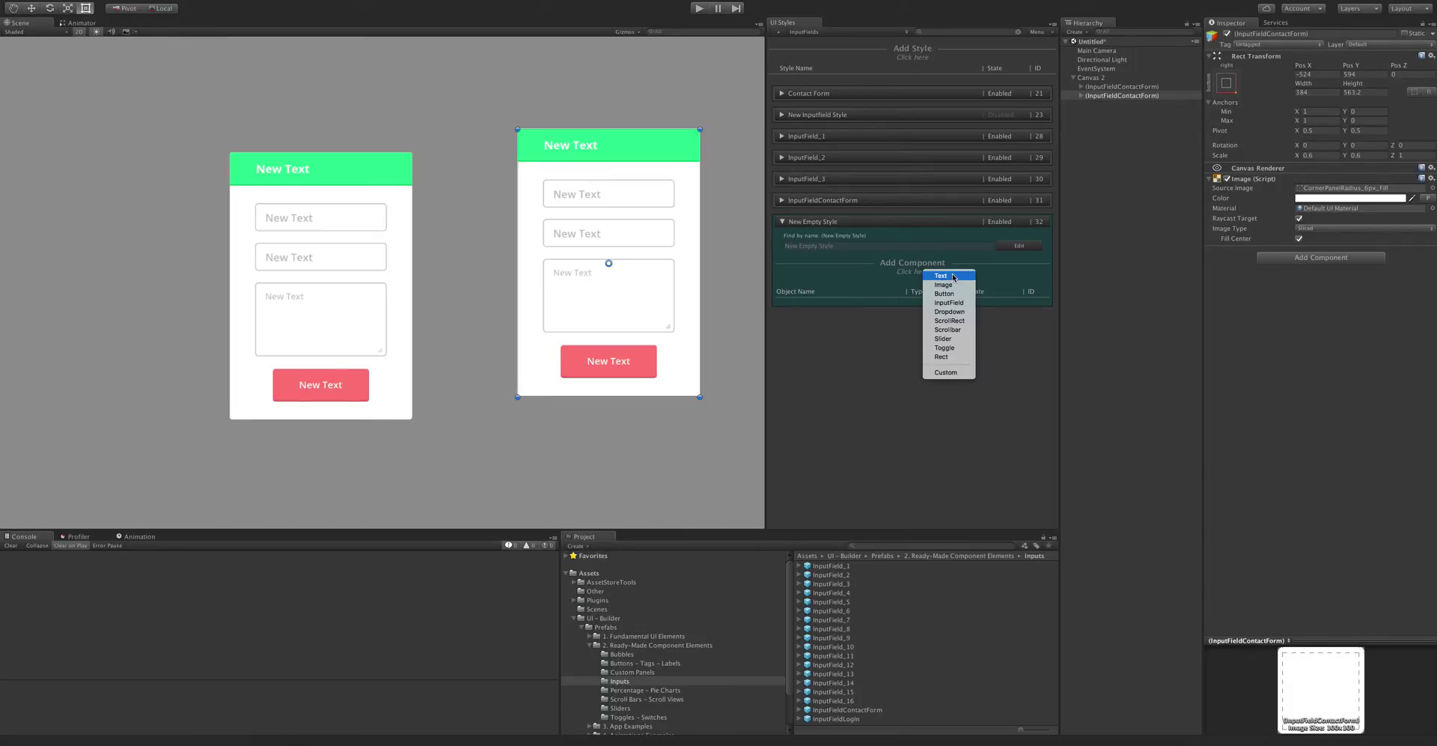
left_click(955, 373)
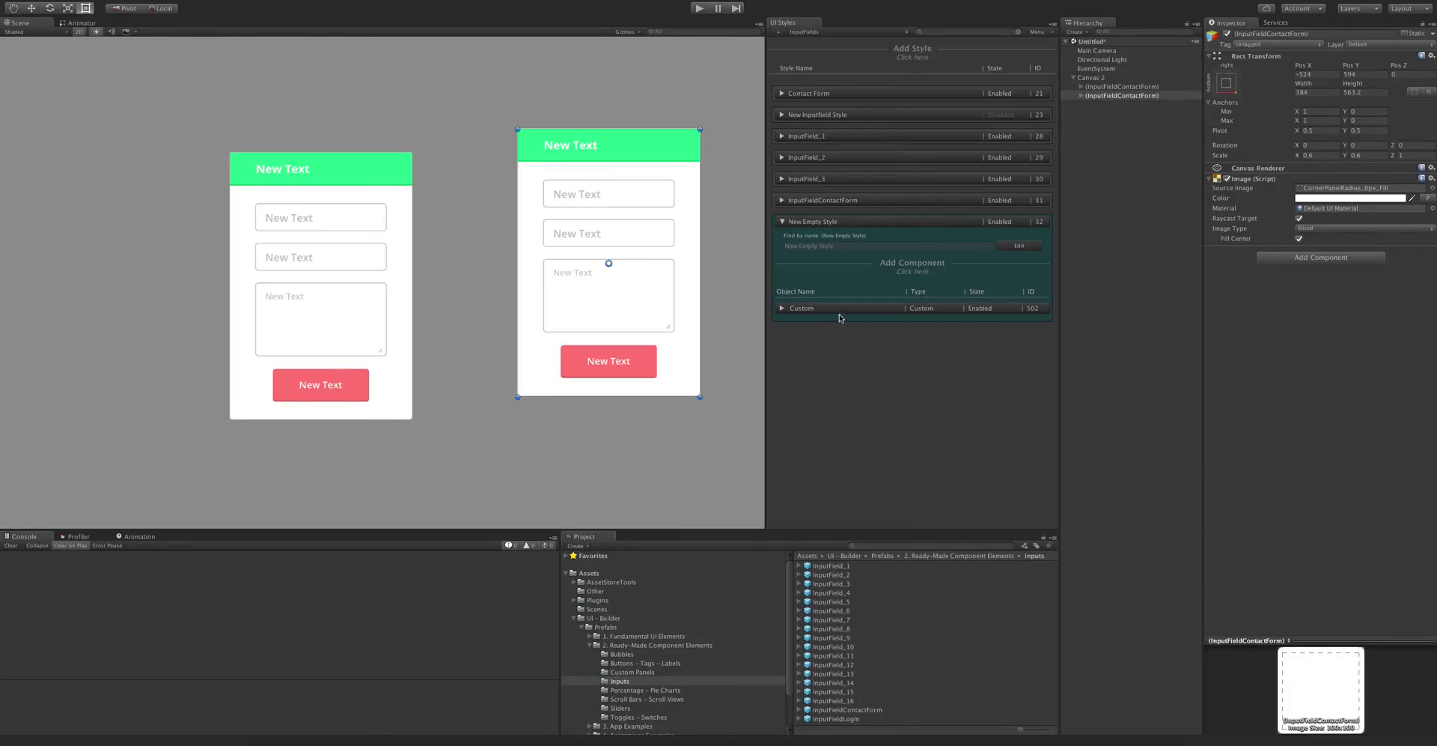
scroll(662, 300, "down", 5)
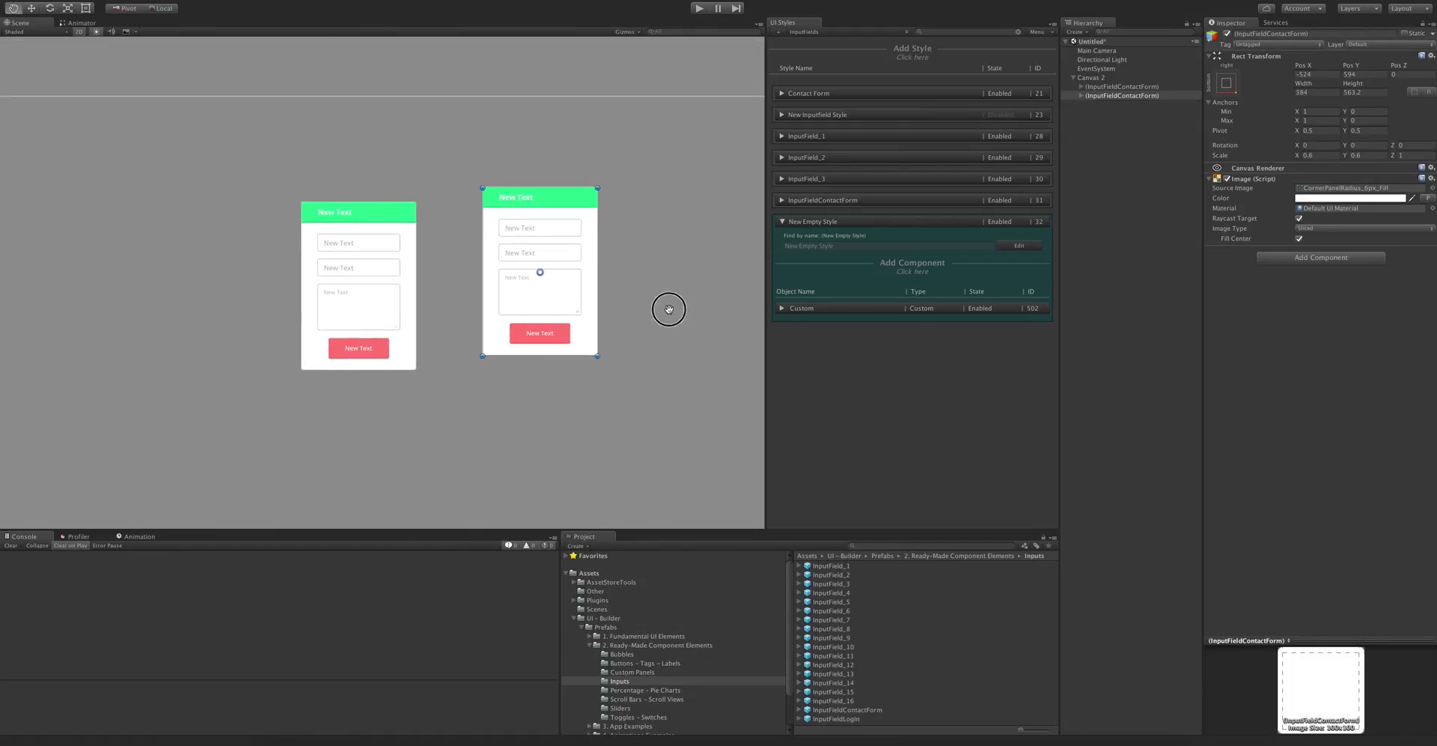
middle_click_drag(649, 302, 549, 278)
Create a third contact form from the style on a brand-new canvas and position it.
left_click(826, 218)
right_click(838, 203)
mouse_move(898, 256)
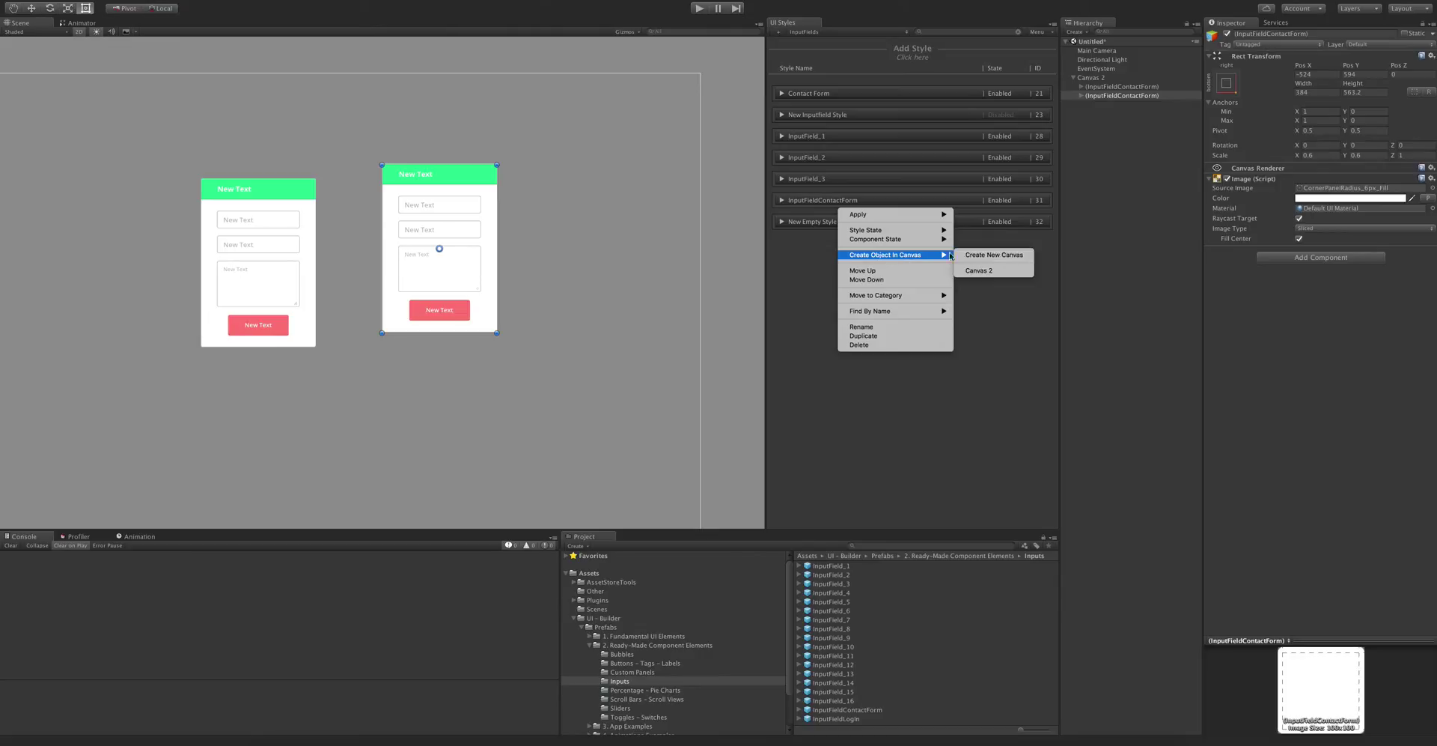
left_click(1006, 259)
scroll(679, 320, "down", 6)
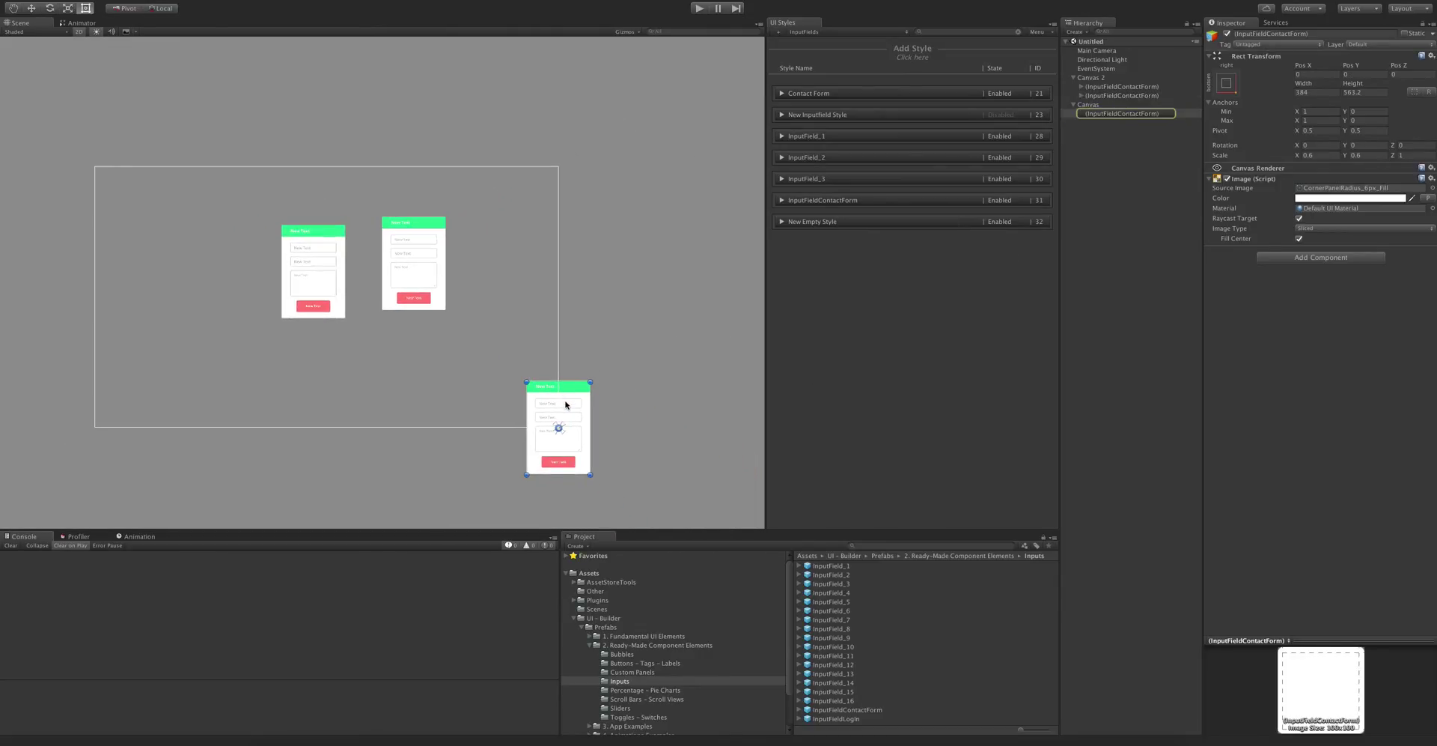
left_click_drag(567, 405, 518, 335)
key("q")
scroll(359, 315, "up", 5)
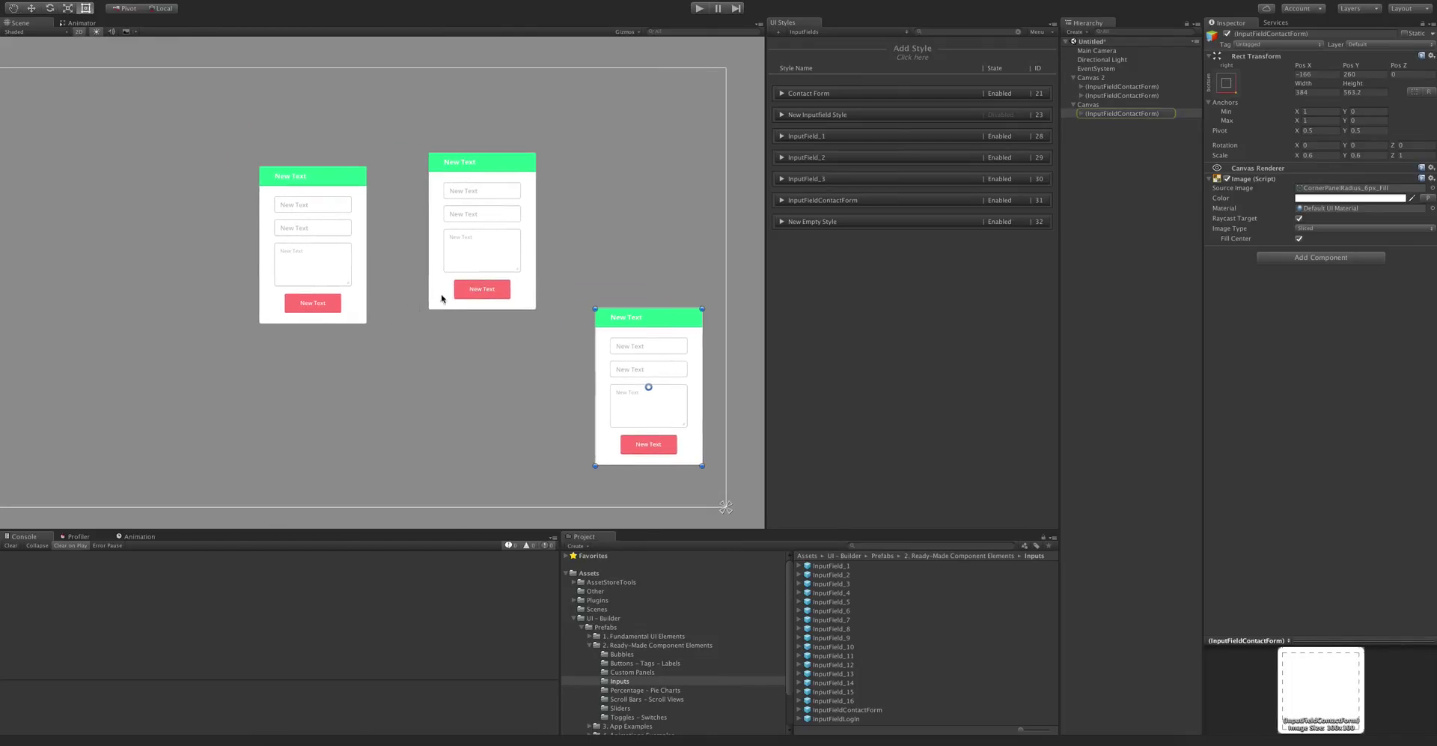
Inspect the new Canvas and review Default Canvas Settings in the UI Styles preferences.
left_click(1127, 114)
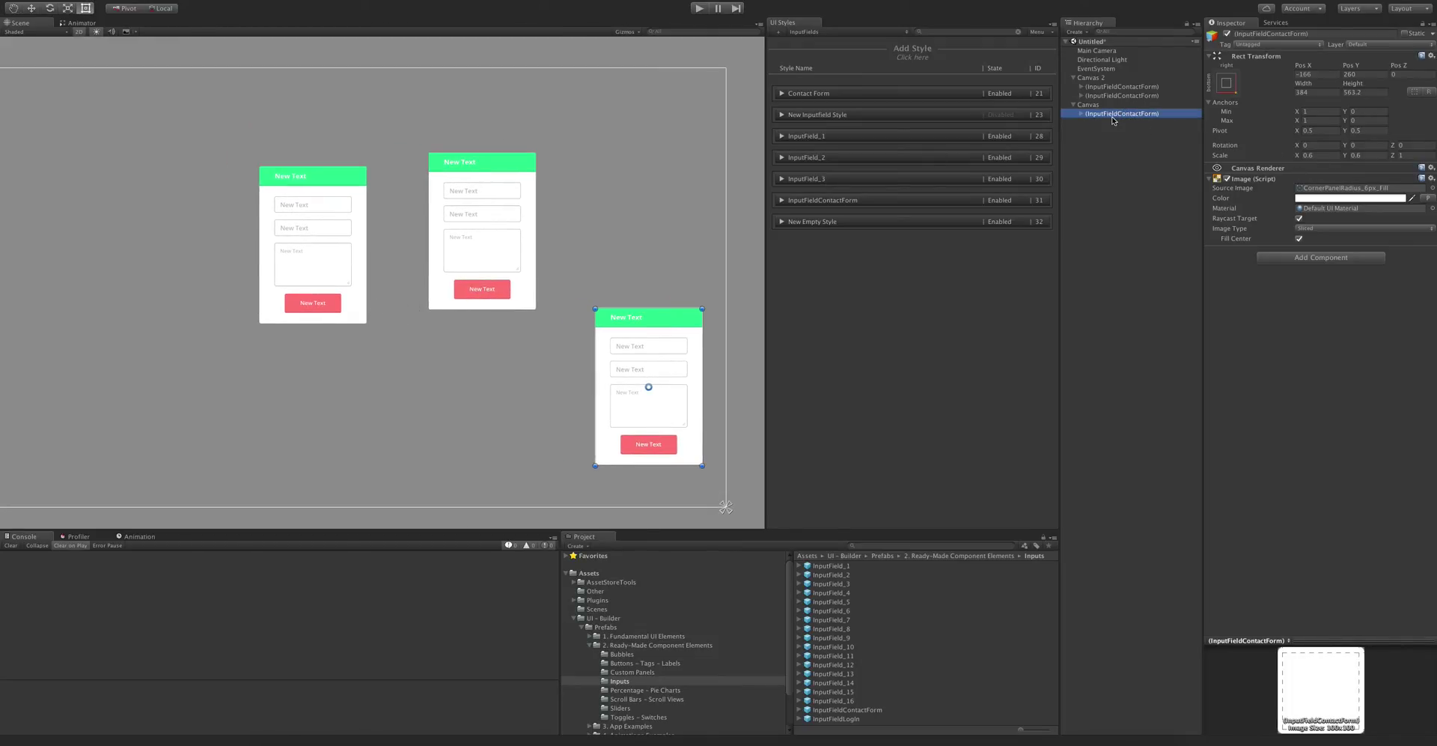
left_click(1107, 106)
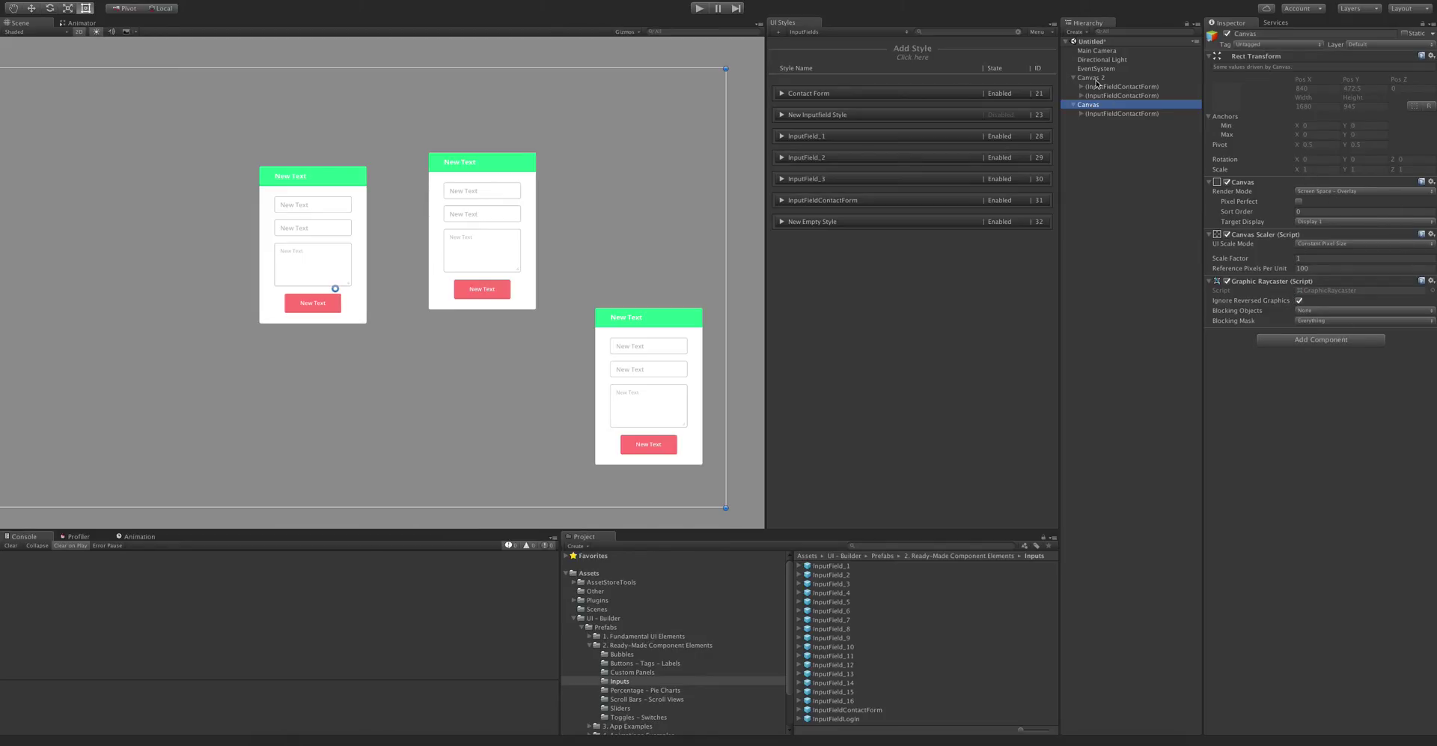
left_click(1043, 33)
left_click(1068, 45)
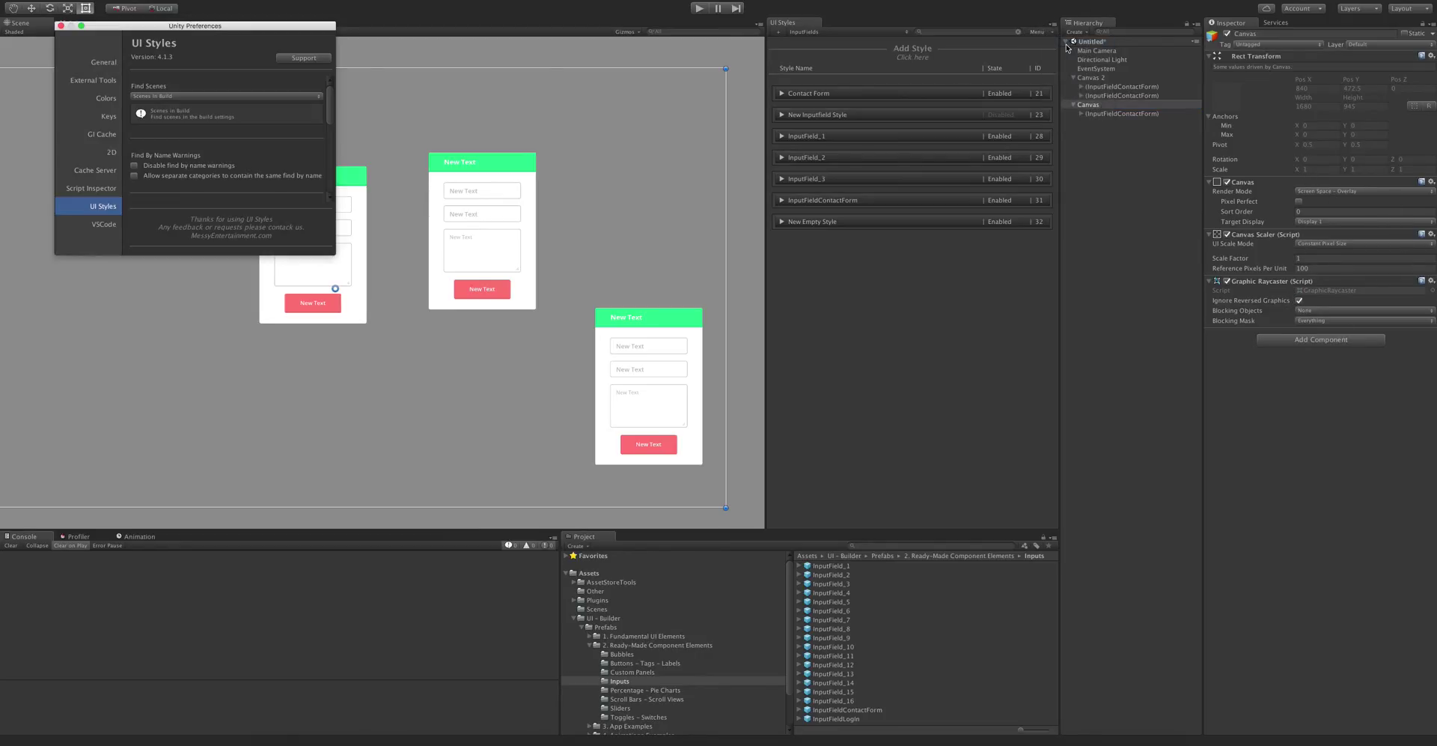
left_click_drag(331, 254, 335, 496)
scroll(199, 386, "down", 2)
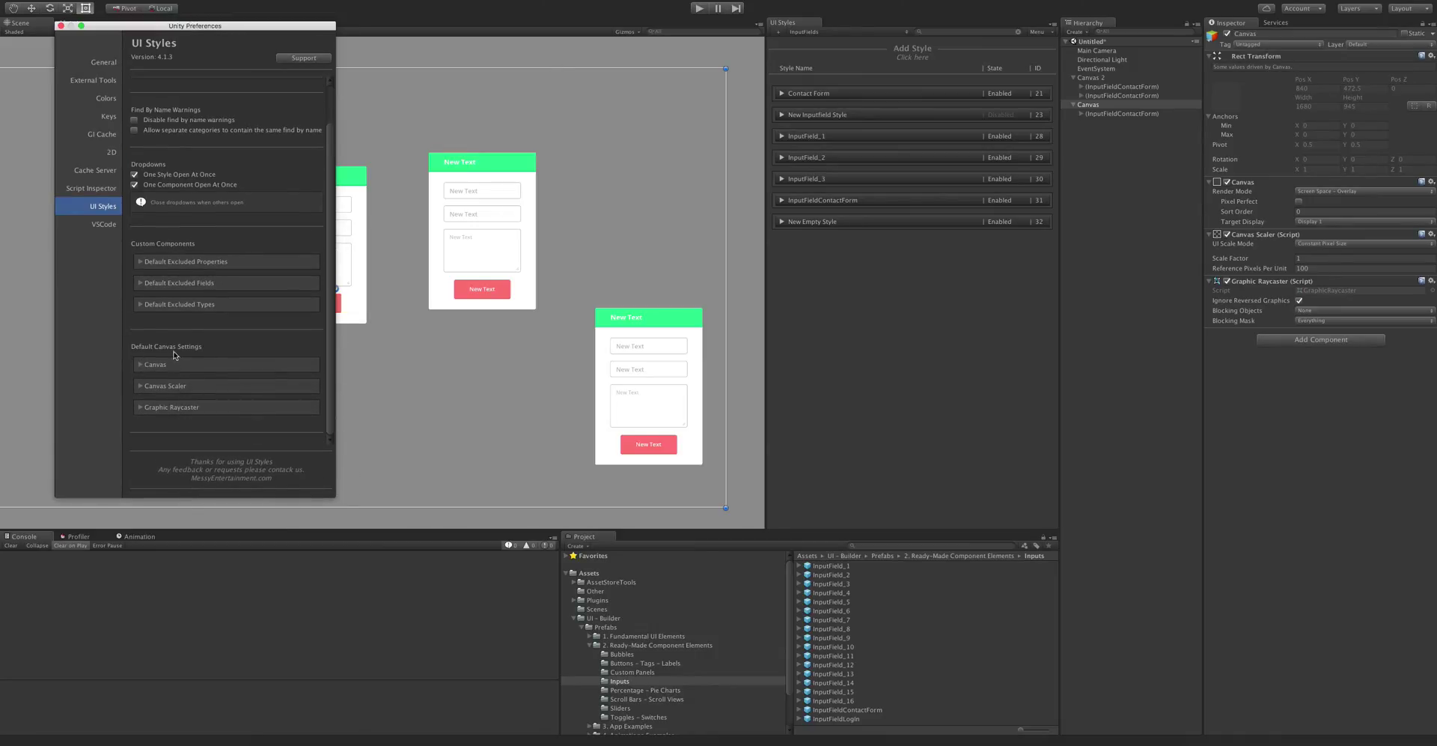
left_click(171, 364)
left_click(171, 364)
left_click(61, 26)
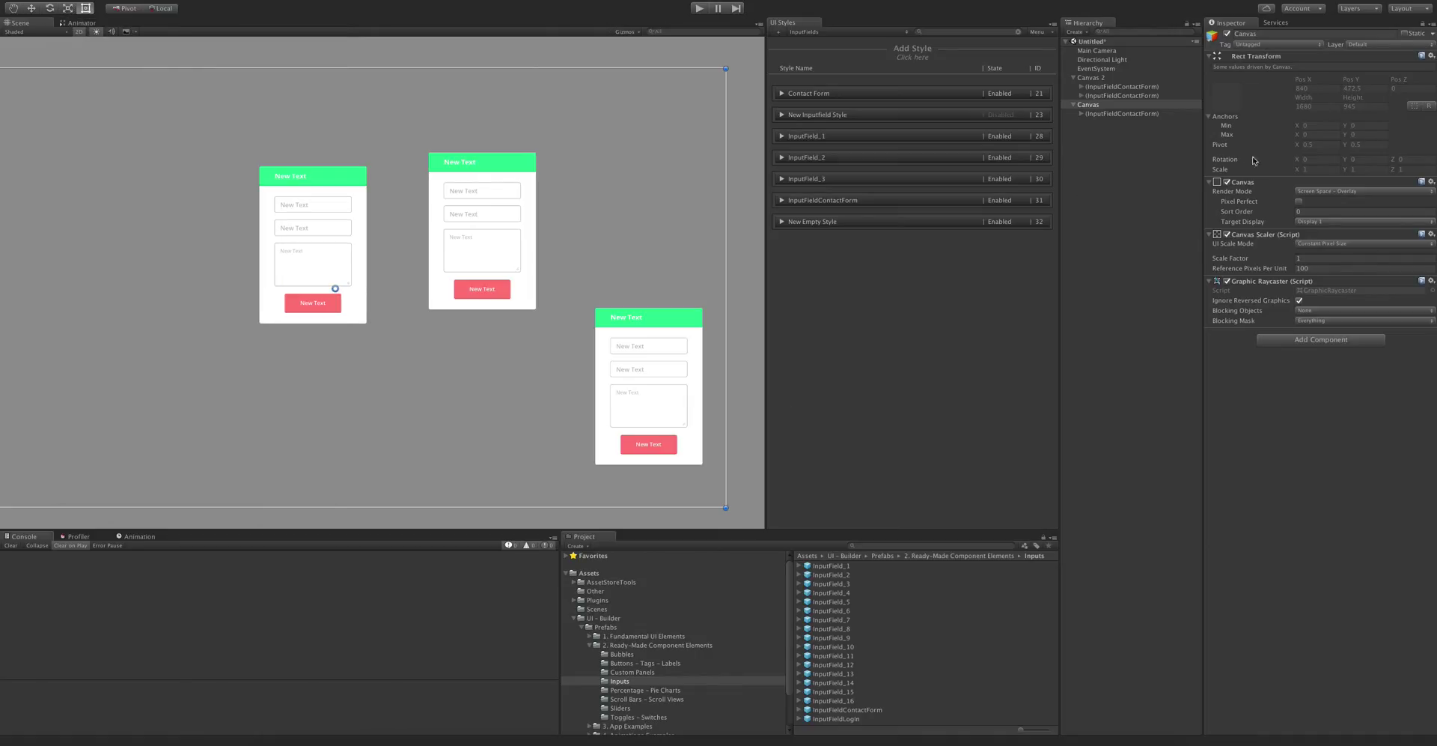
Delete the new canvas and its form, then expand the New Empty Style's Custom component.
left_click(1075, 105)
key("Delete")
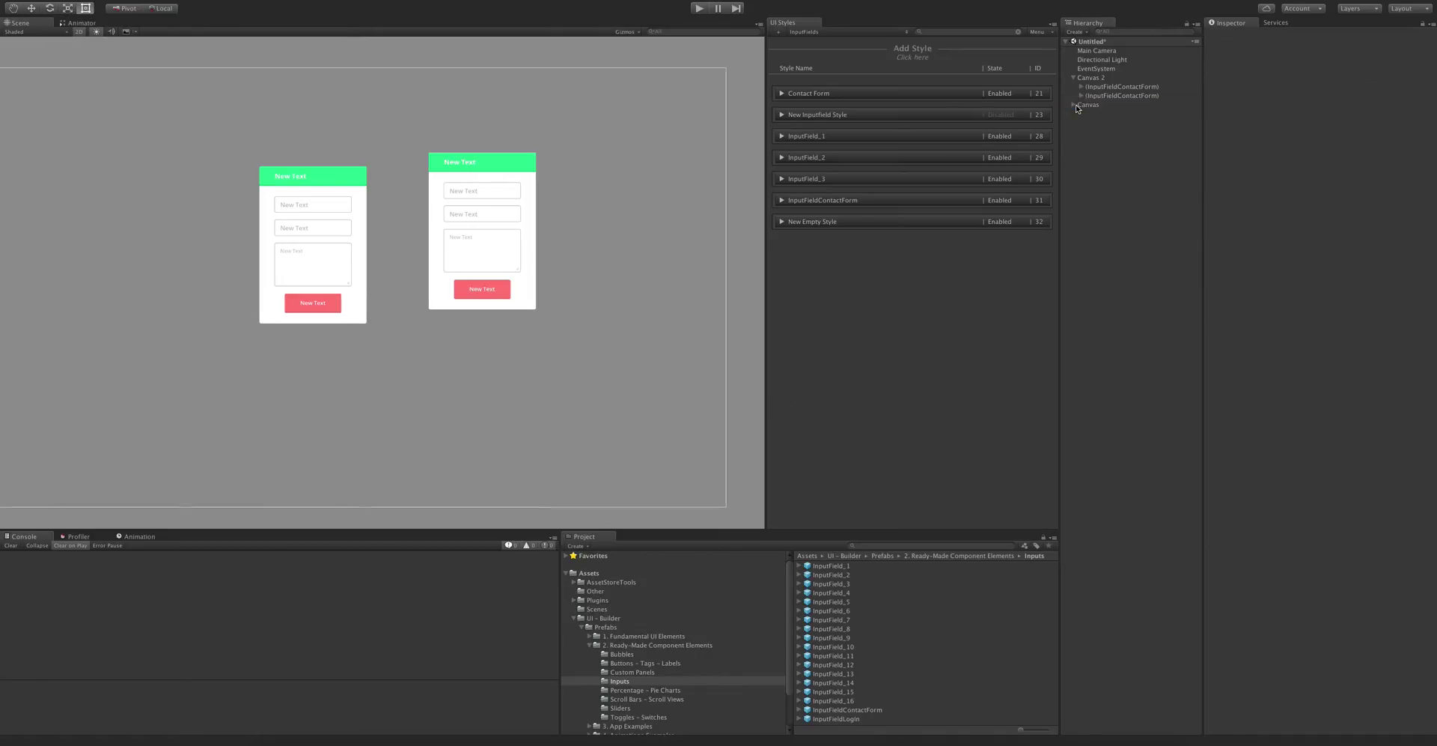
left_click(841, 225)
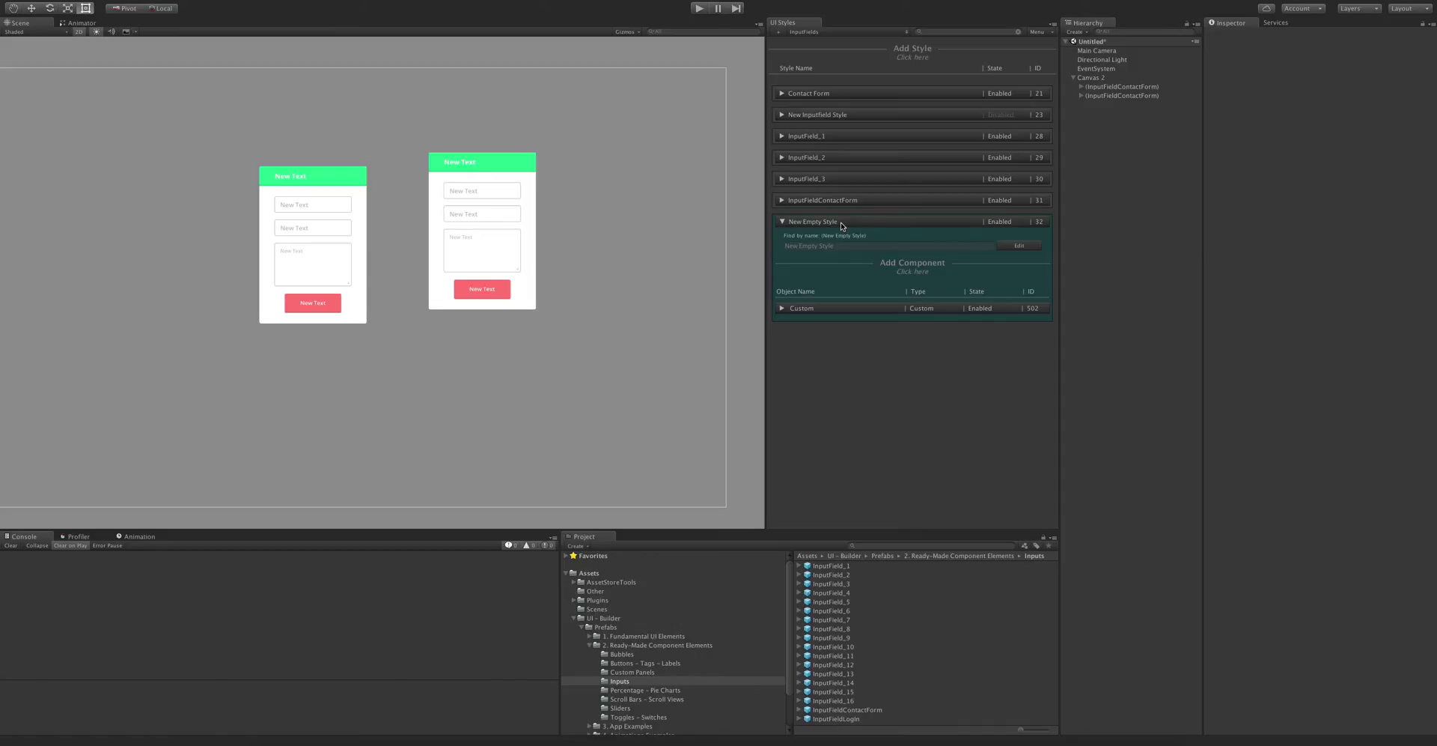
left_click(829, 310)
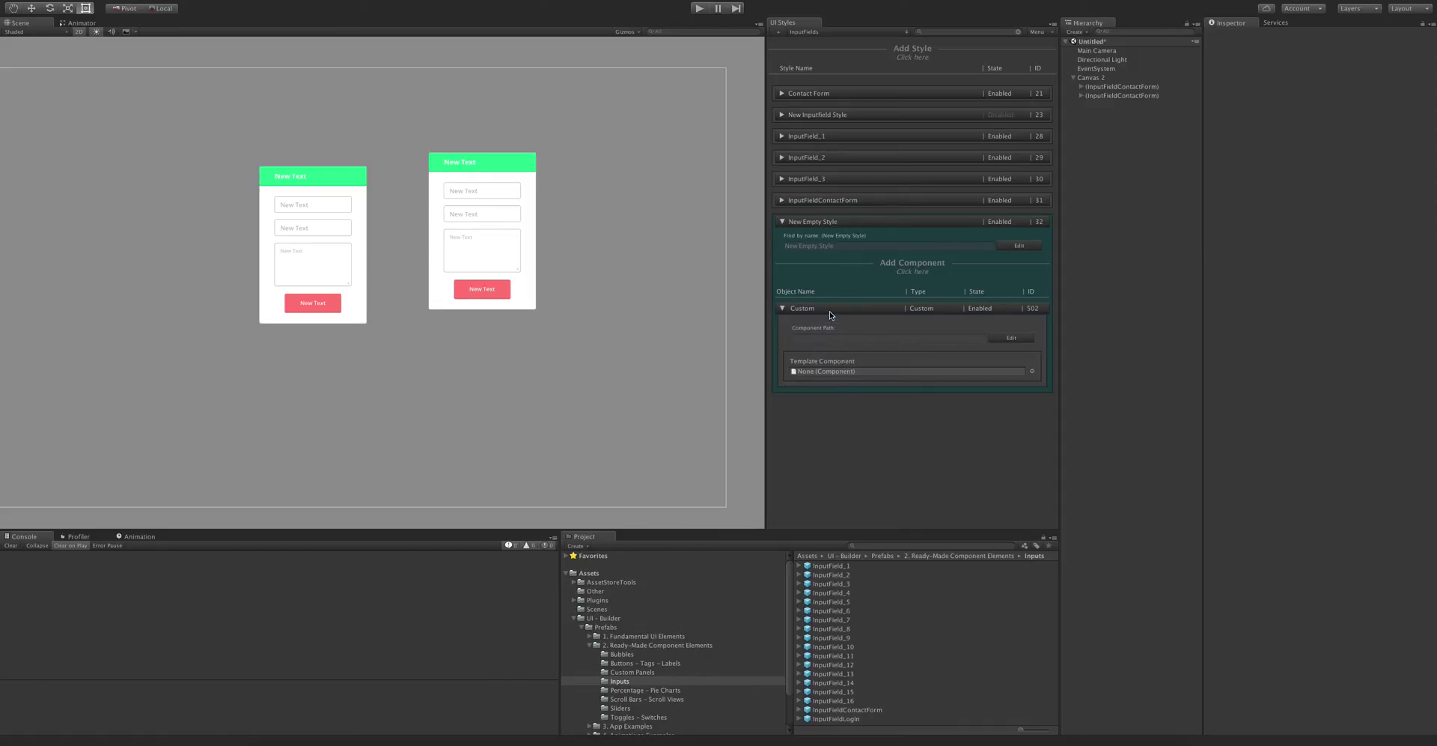
Set the Test Script asset as the Custom component's source script.
left_click(641, 574)
left_click(829, 610)
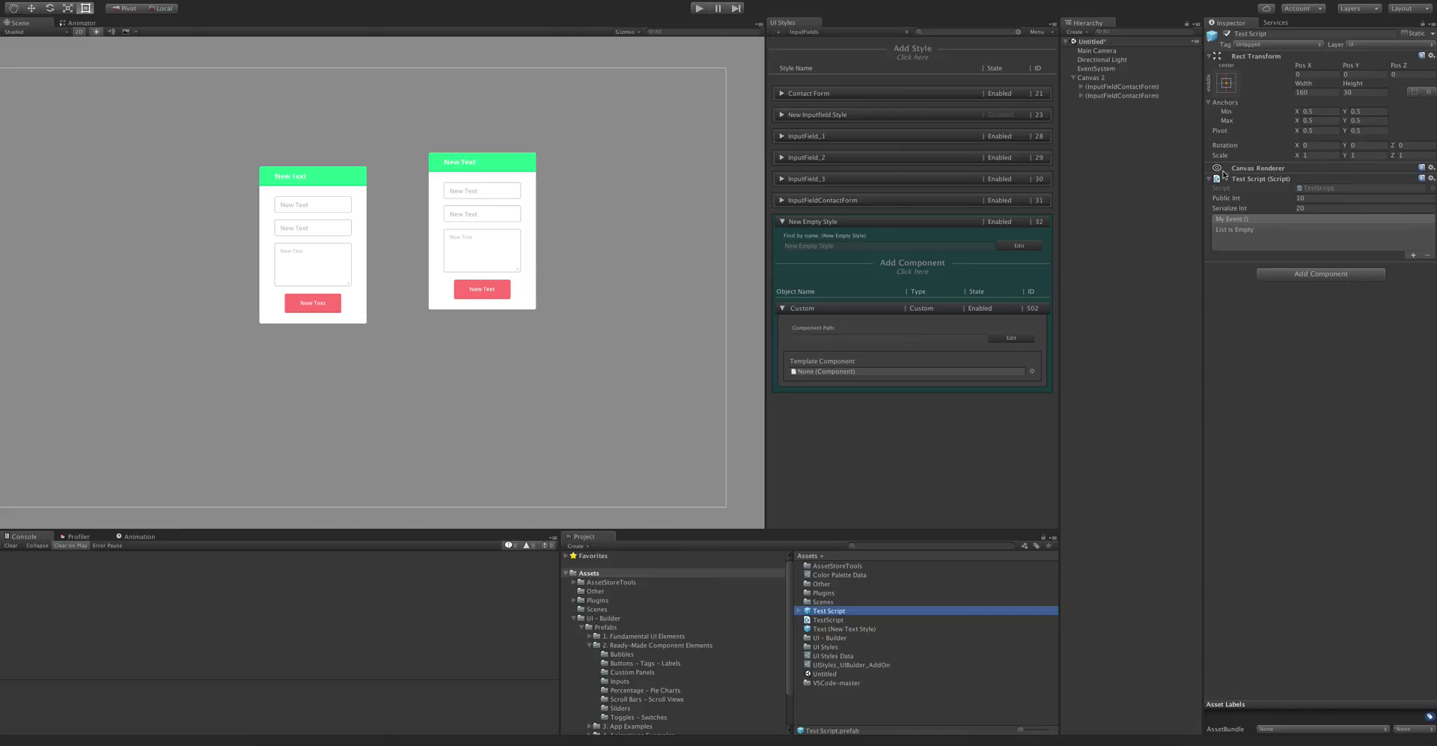
left_click_drag(1239, 179, 870, 371)
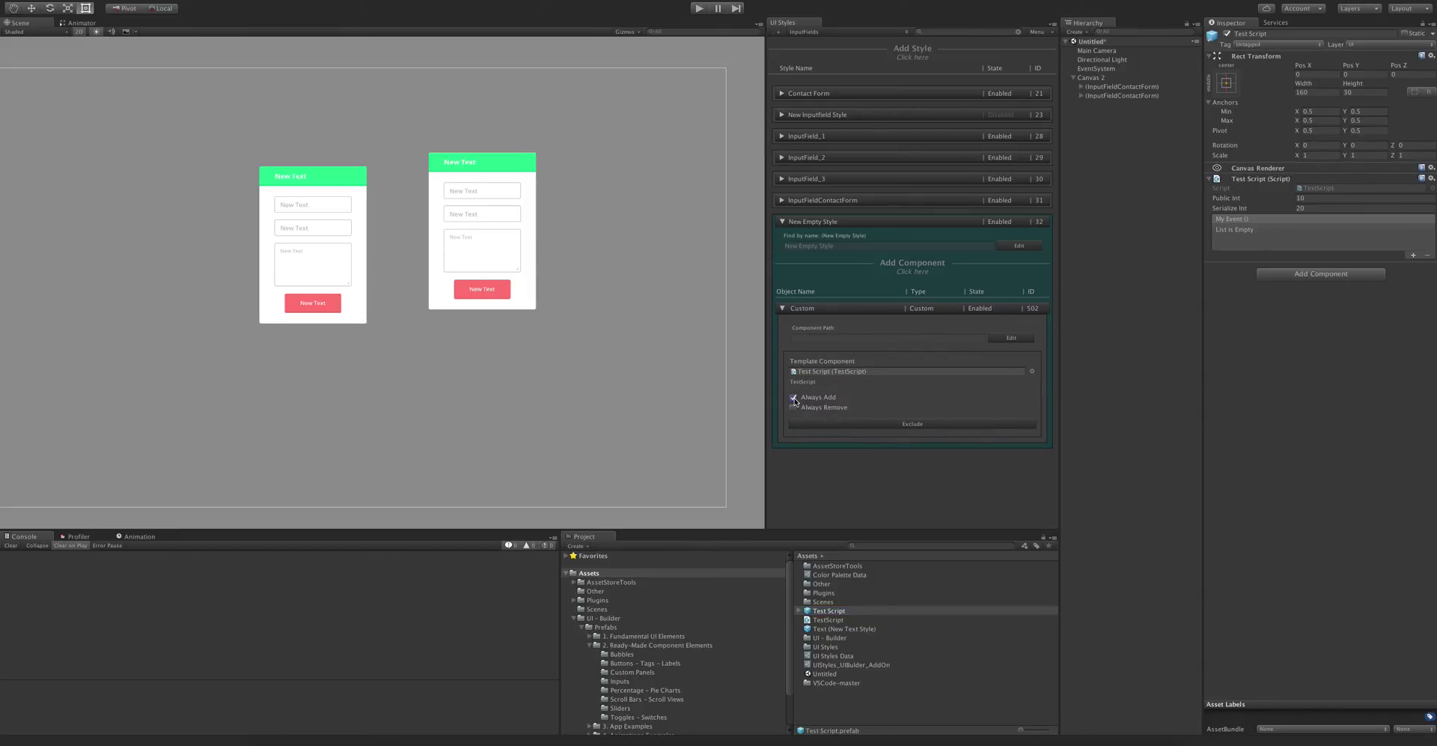
Leave the Always setting unticked and list Test Script's fields available to exclude.
left_click(793, 408)
right_click(873, 310)
mouse_move(929, 323)
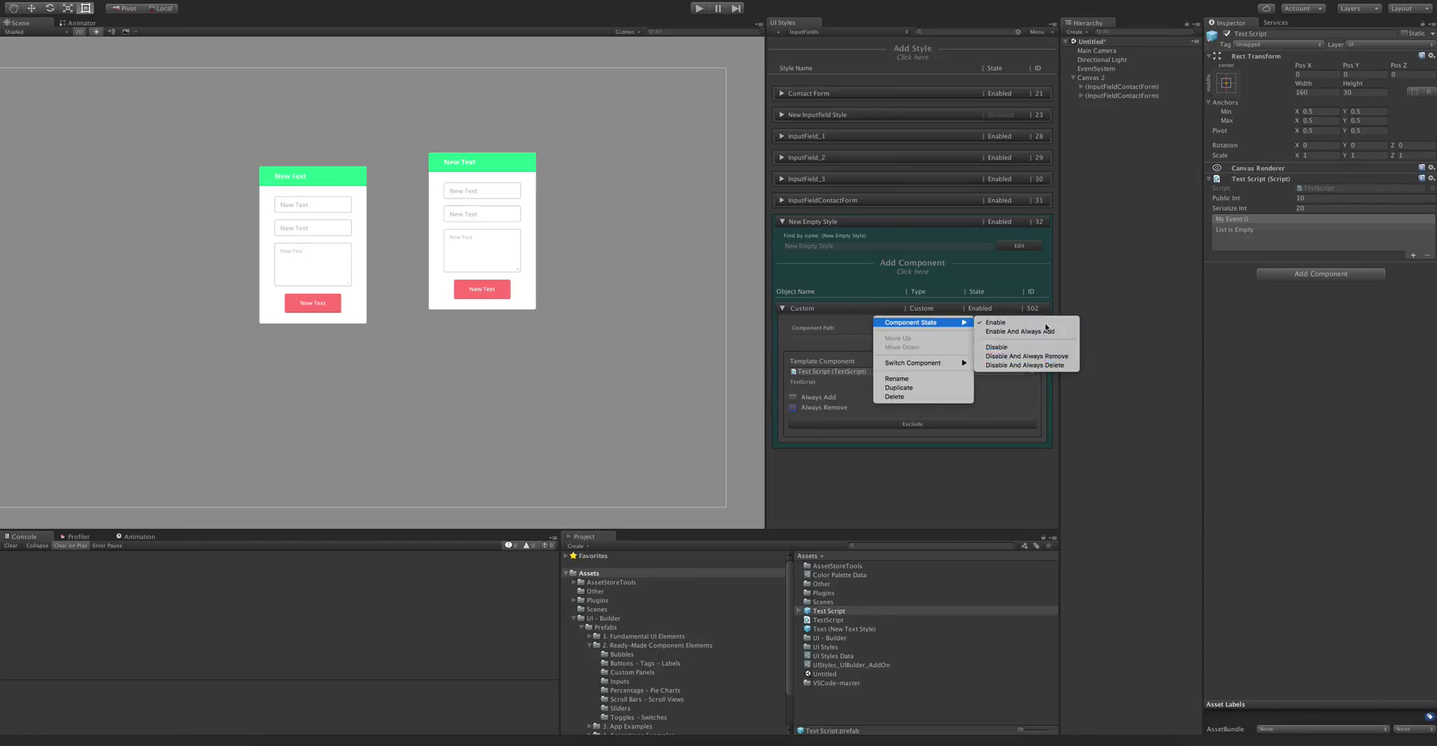
left_click(928, 477)
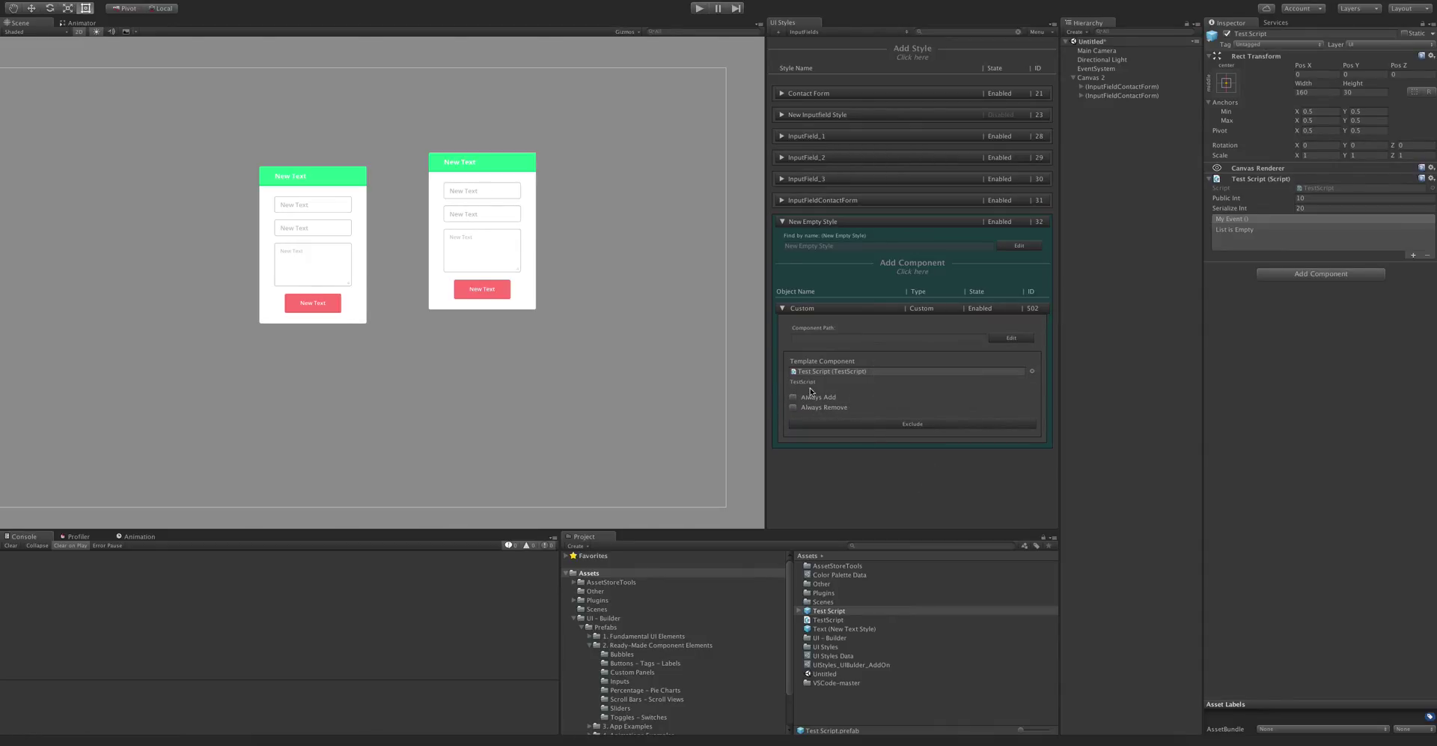
left_click(922, 423)
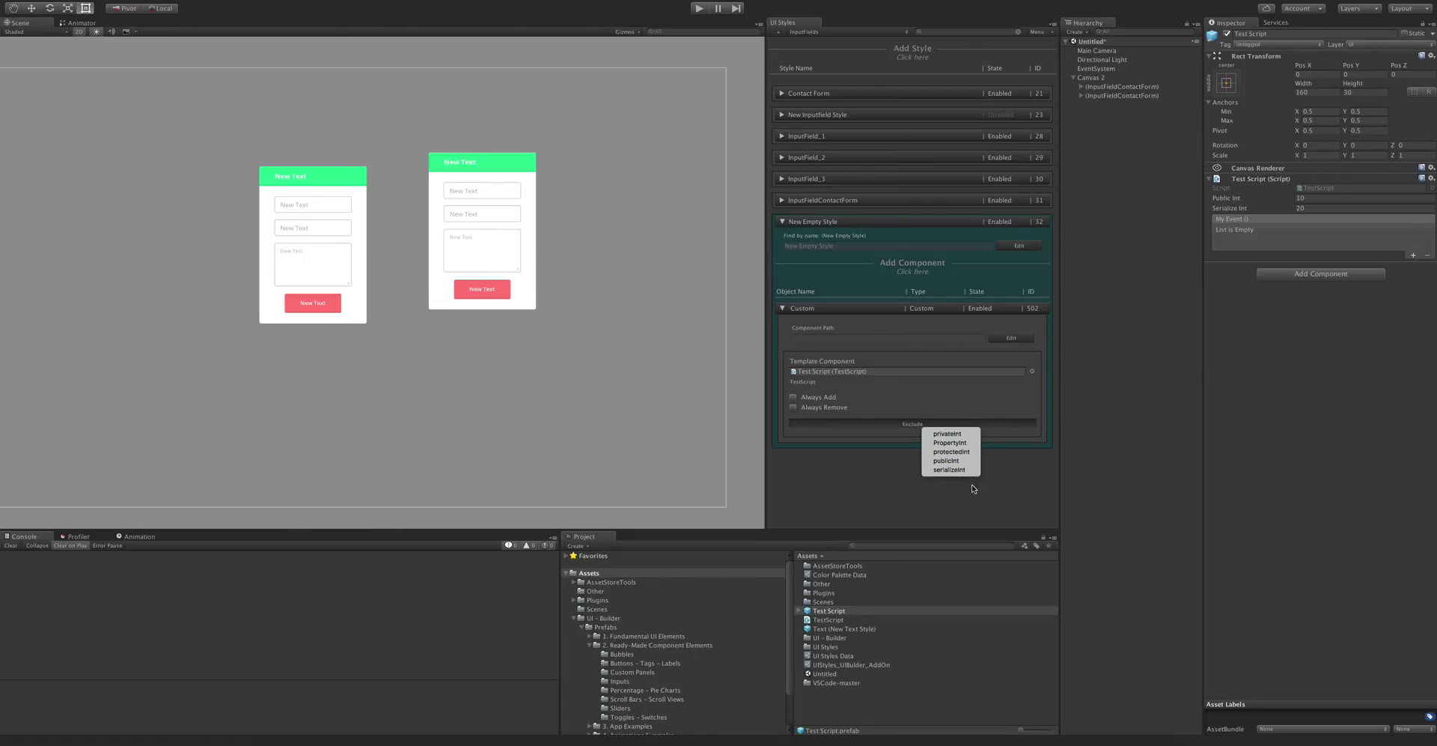
Open the UI Styles preferences, enlarge the window, and expand Default Excluded Properties.
left_click(969, 460)
left_click(1037, 31)
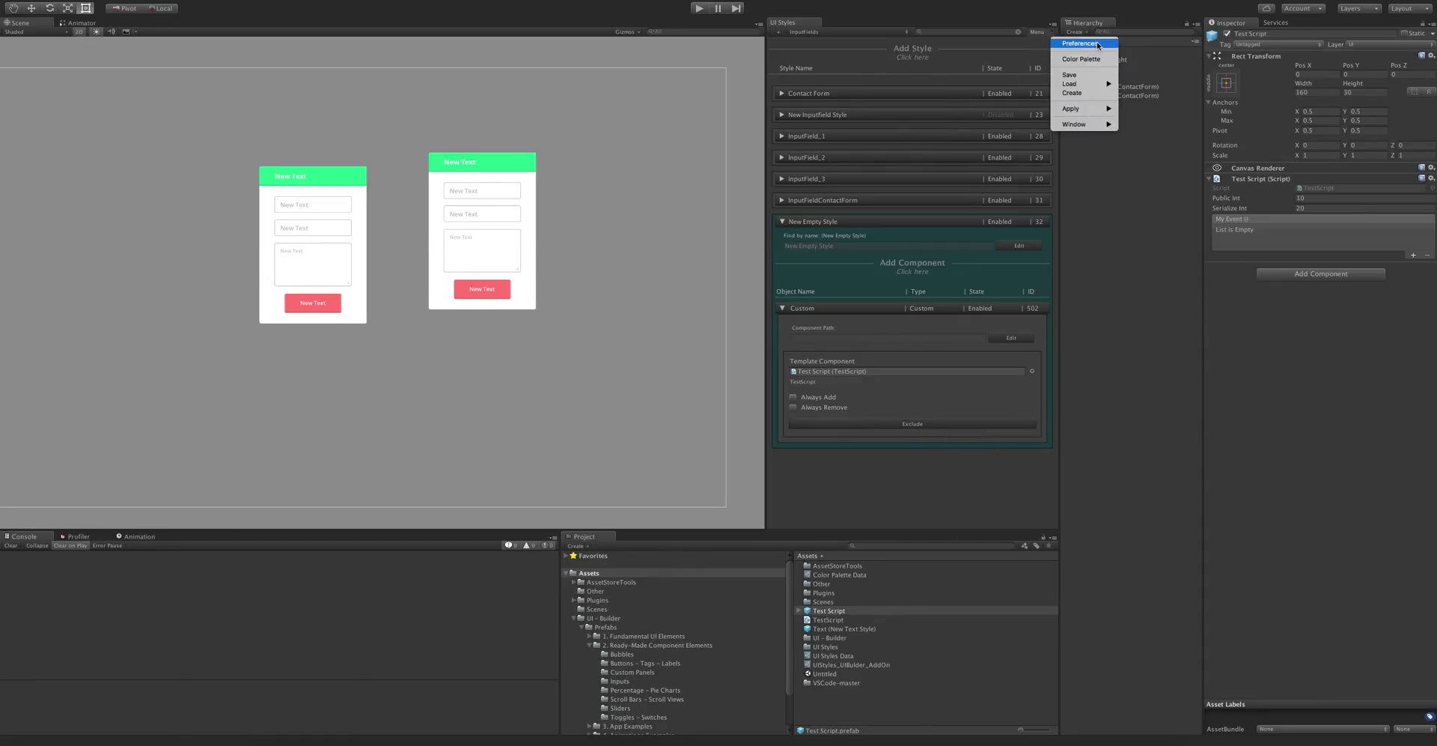
left_click(1083, 45)
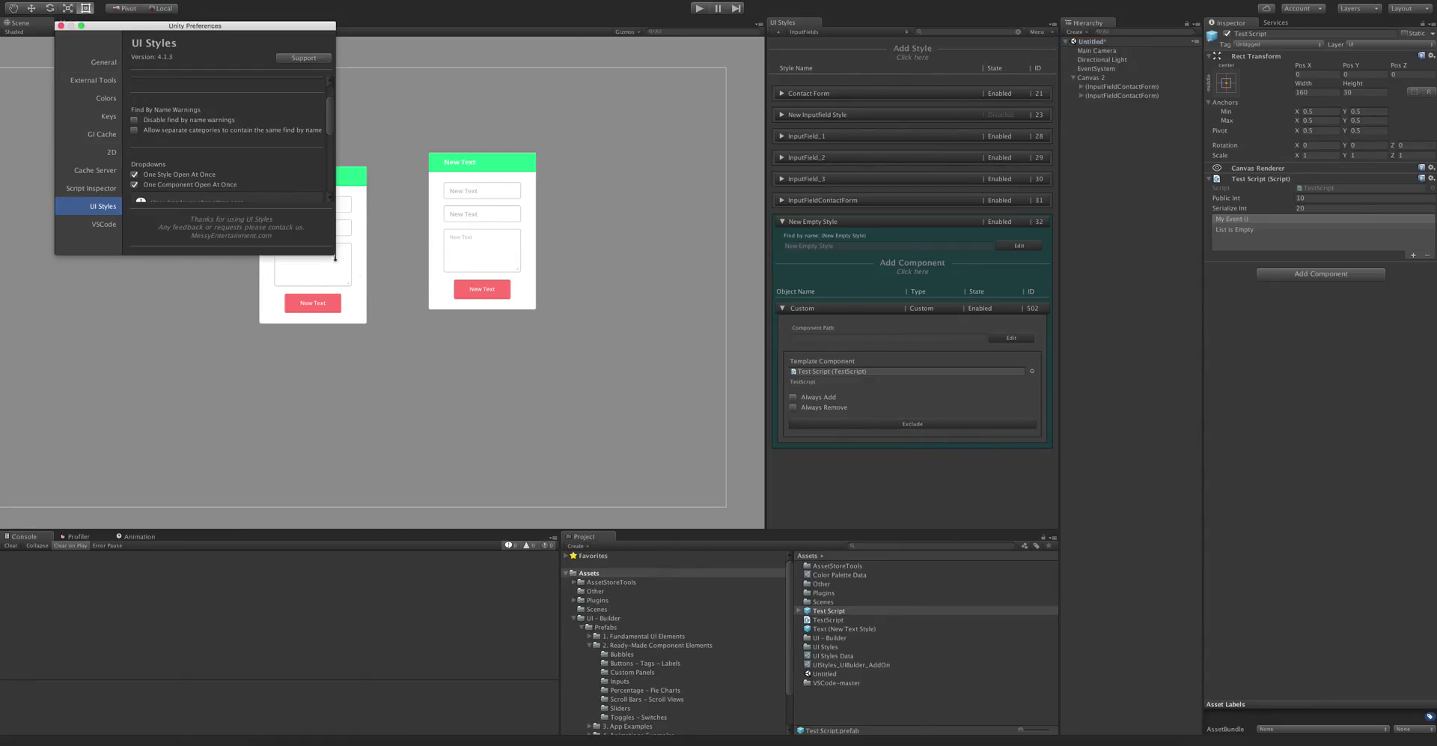
left_click_drag(317, 256, 322, 568)
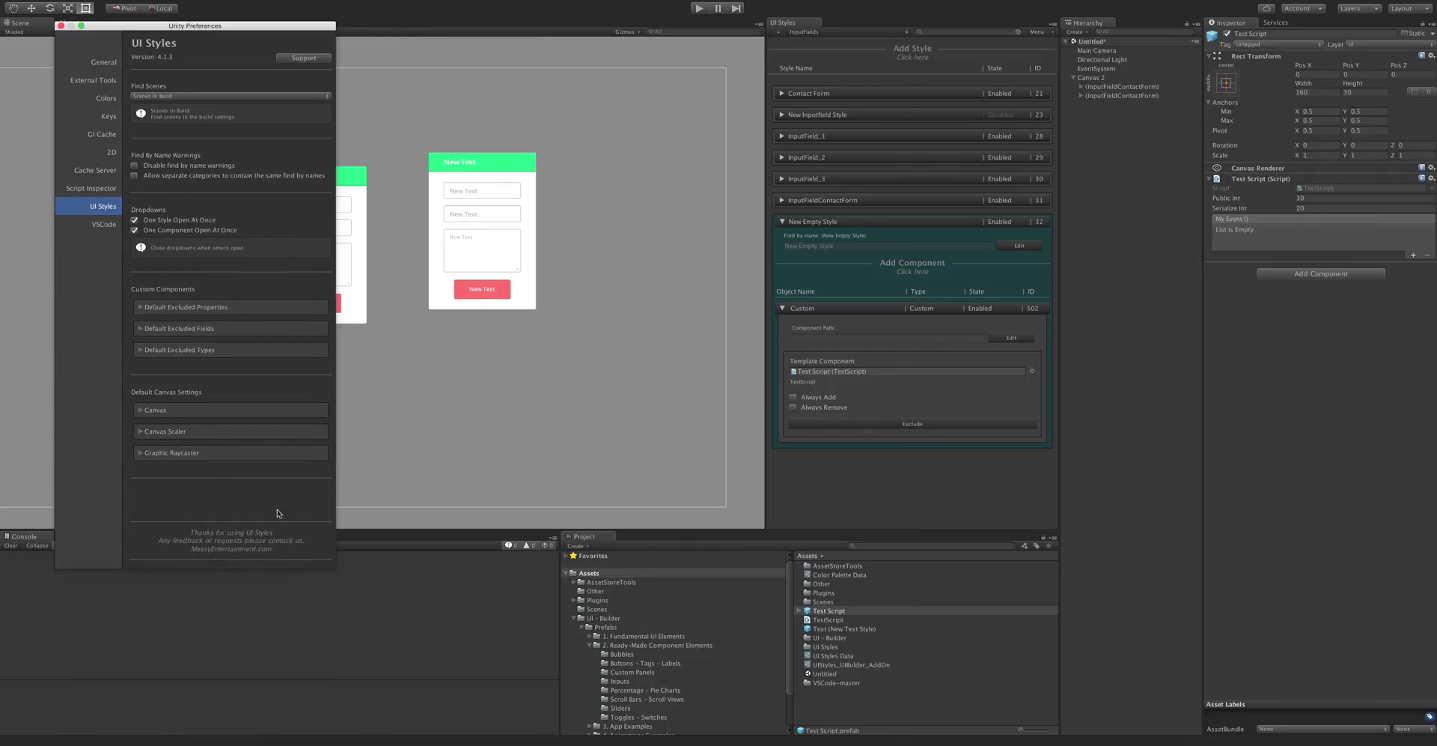
left_click(140, 308)
Compare the excludable fields and expand Default Excluded Types, which lists UnityEngine.Events.UnityEvent.
scroll(233, 388, "down", 5)
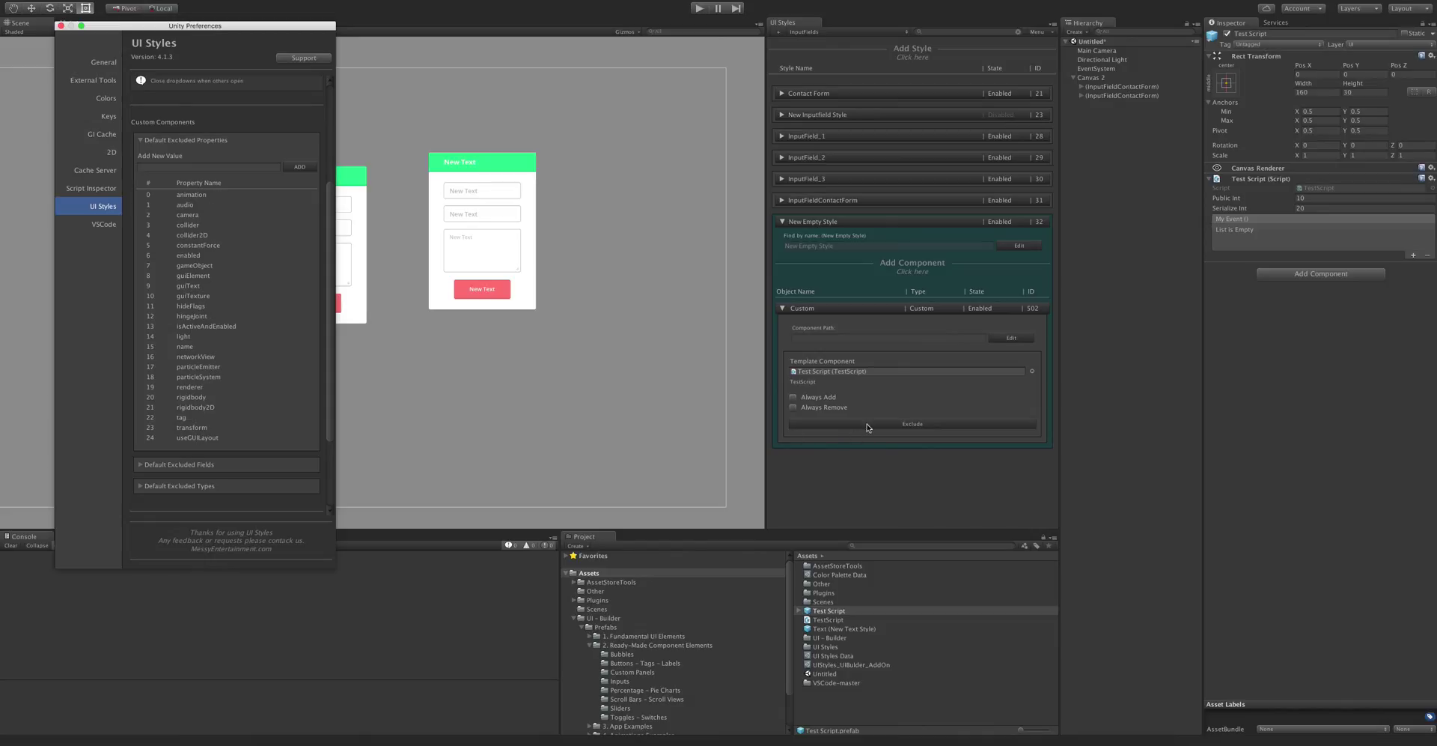
left_click(939, 425)
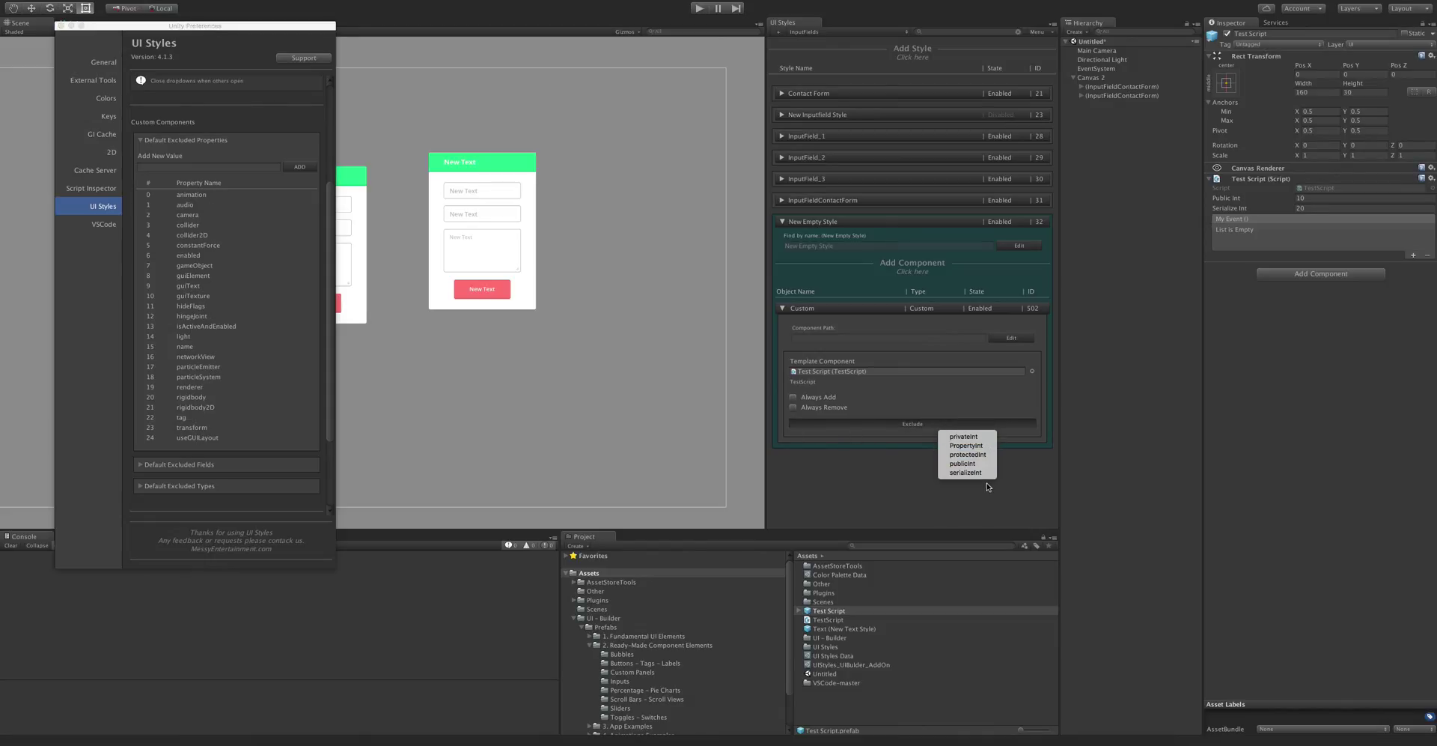
left_click(297, 309)
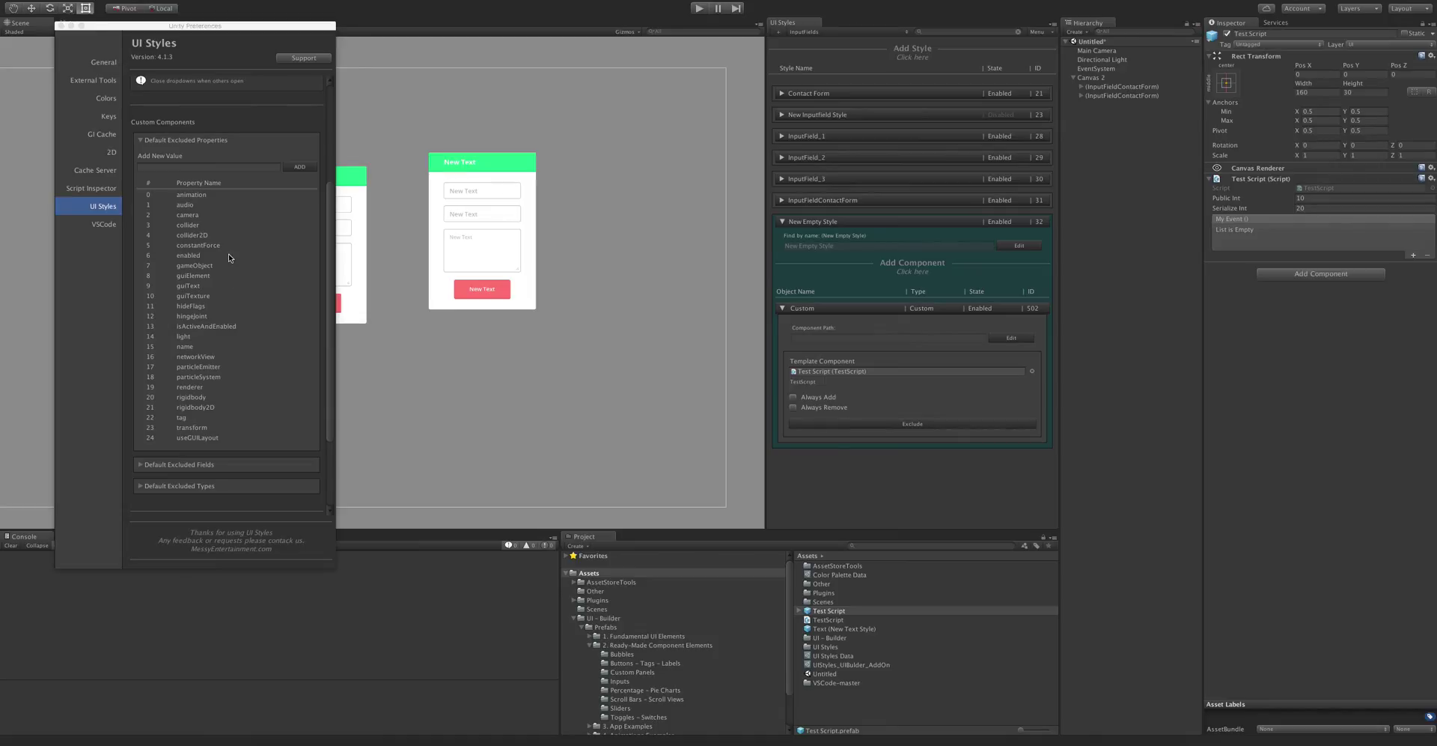
left_click(144, 486)
scroll(198, 479, "down", 3)
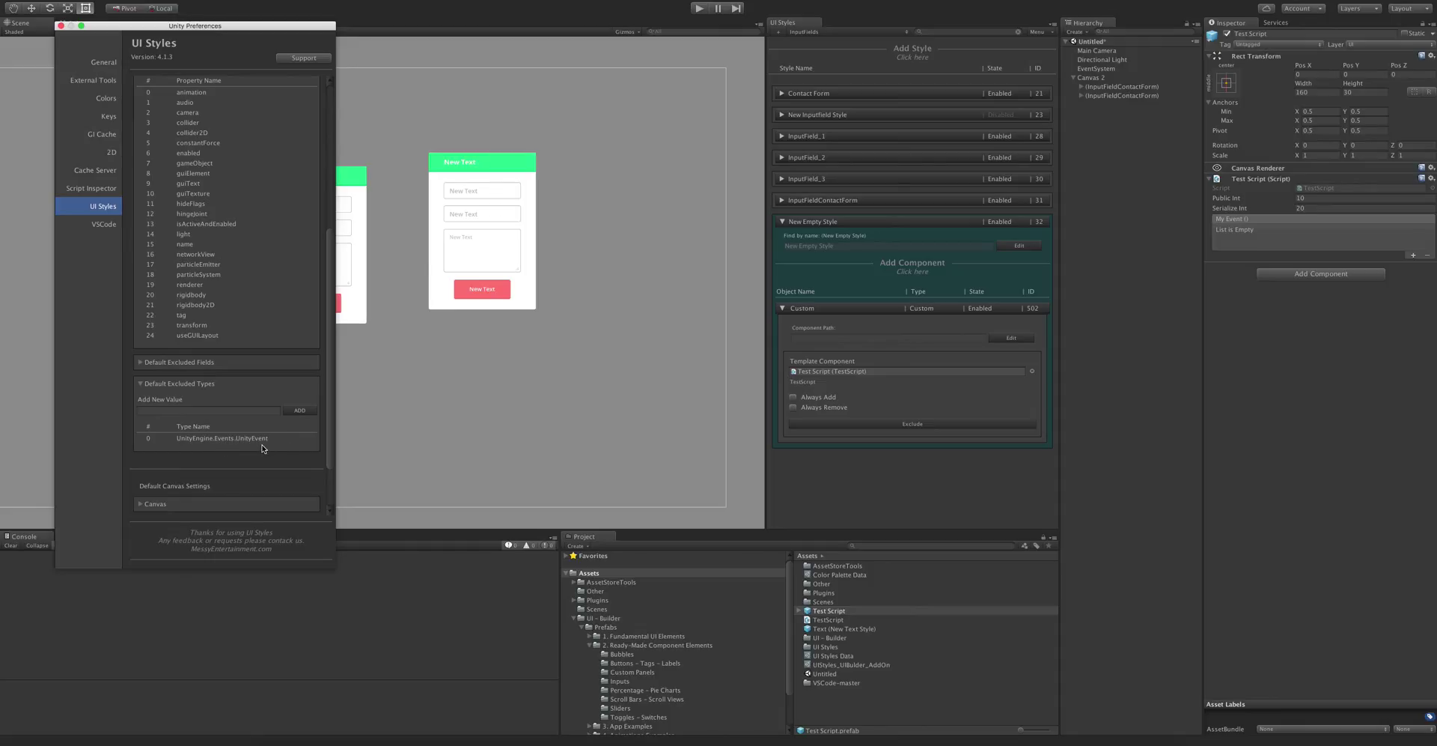
left_click(167, 384)
left_click(1255, 235)
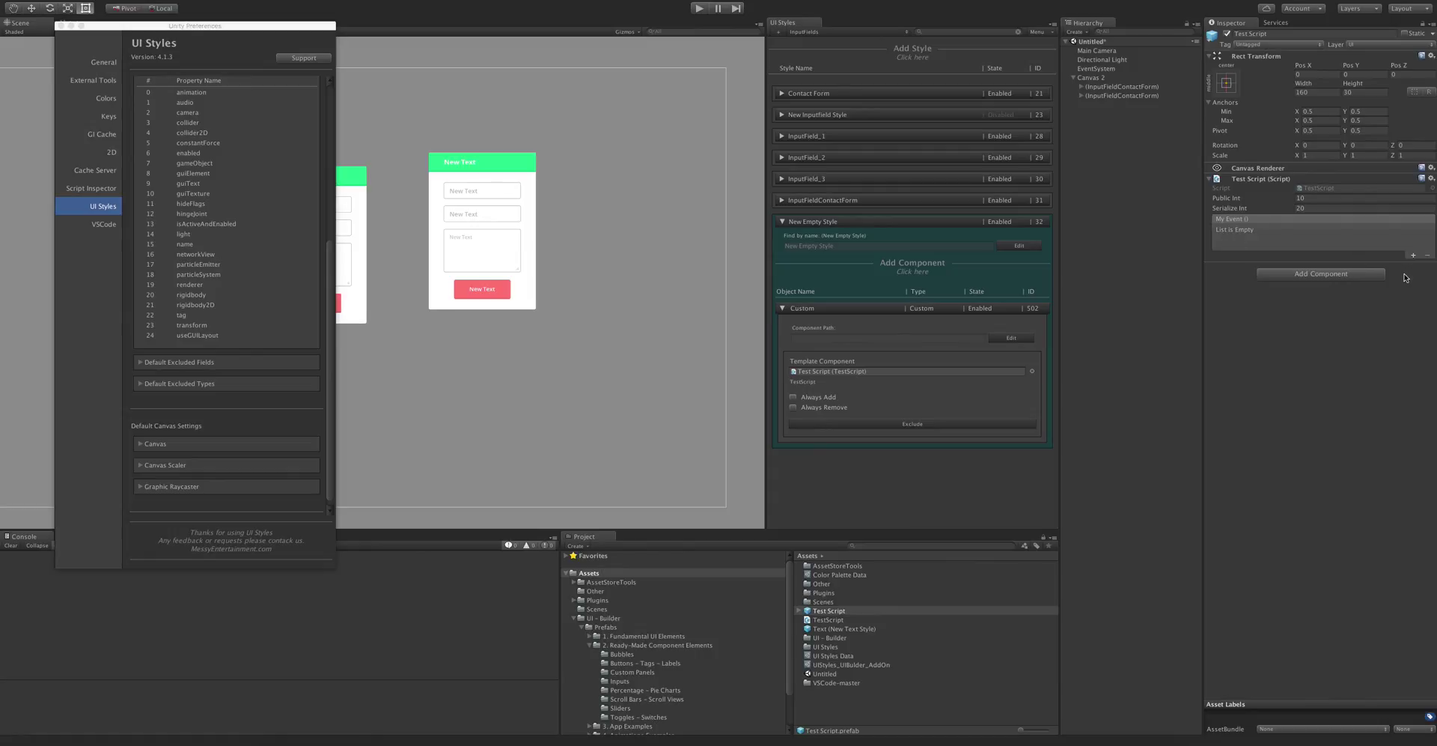
left_click(183, 383)
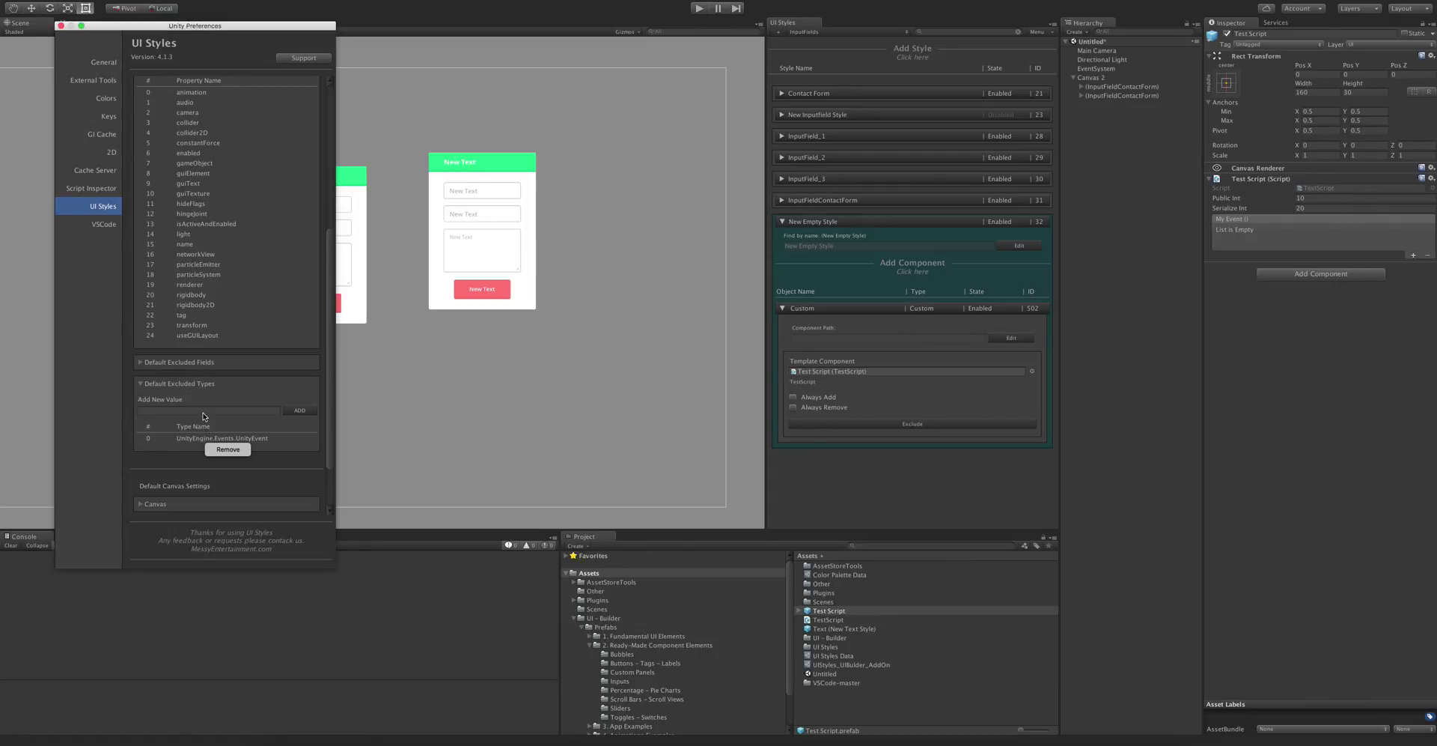
left_click(207, 411)
scroll(207, 411, "up", 5)
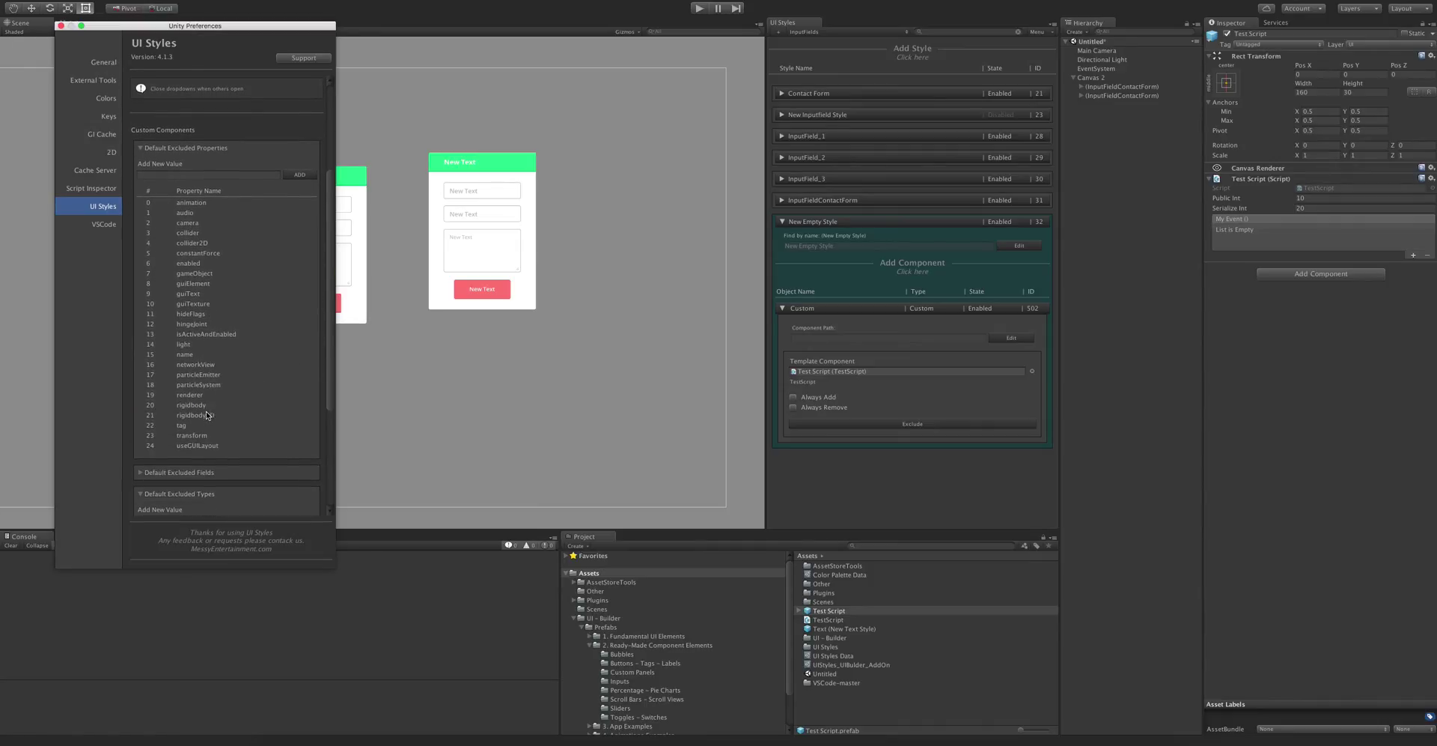
left_click(941, 426)
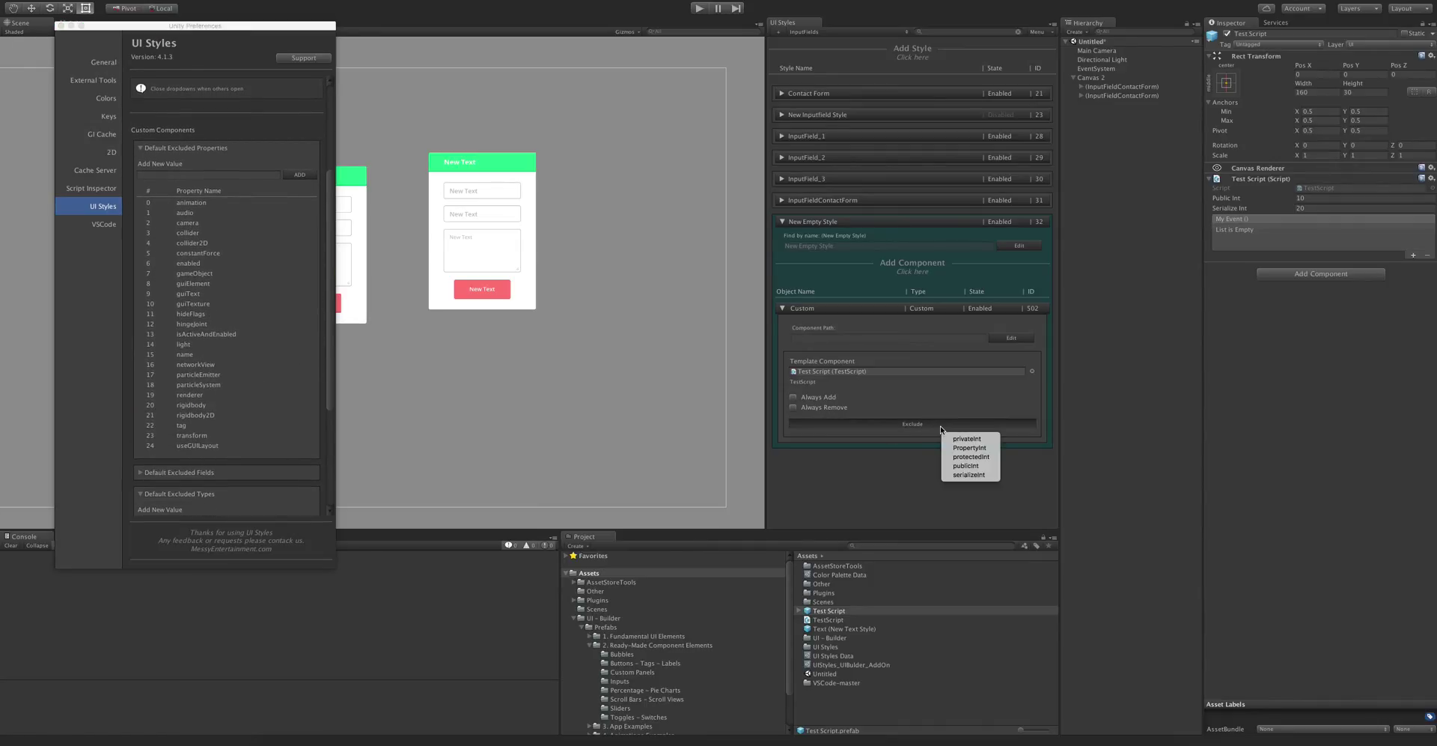
right_click(180, 359)
left_click(201, 366)
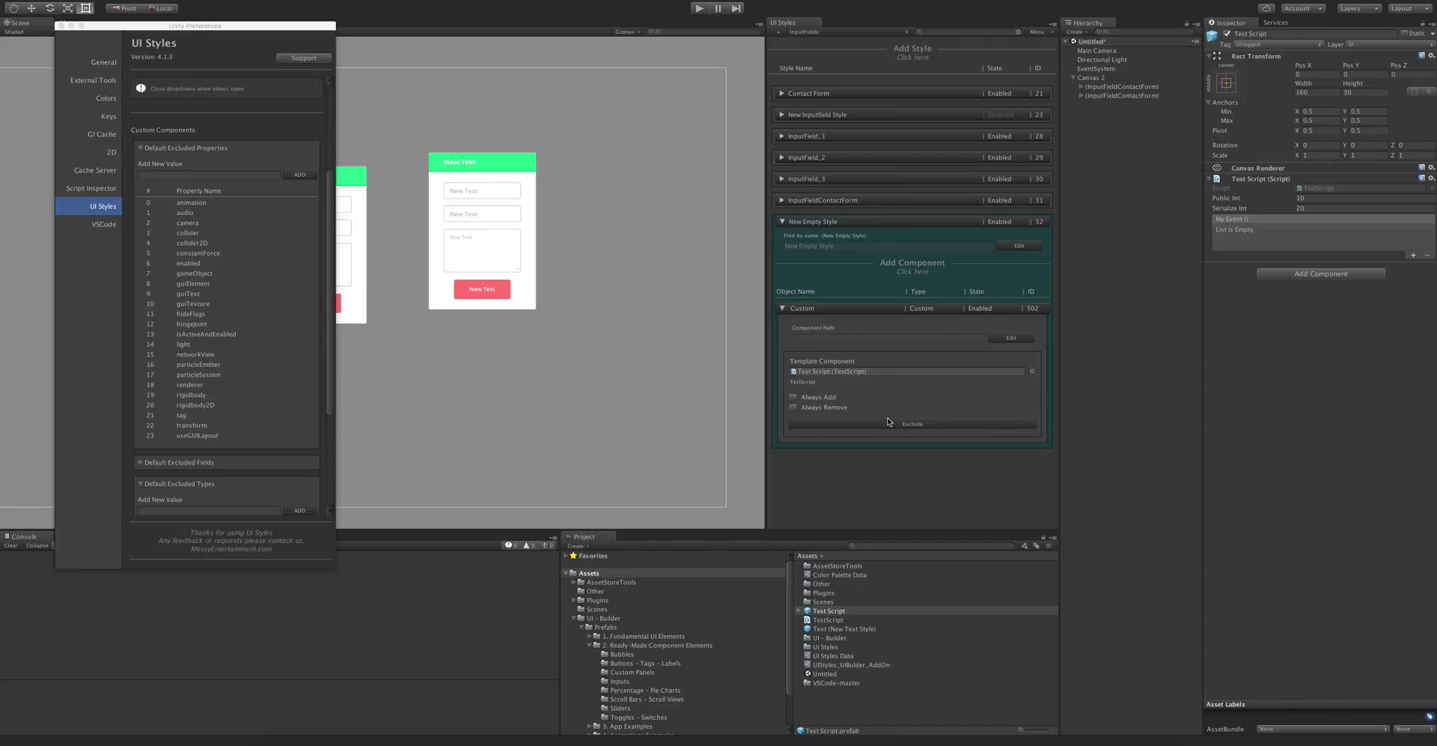
left_click(928, 424)
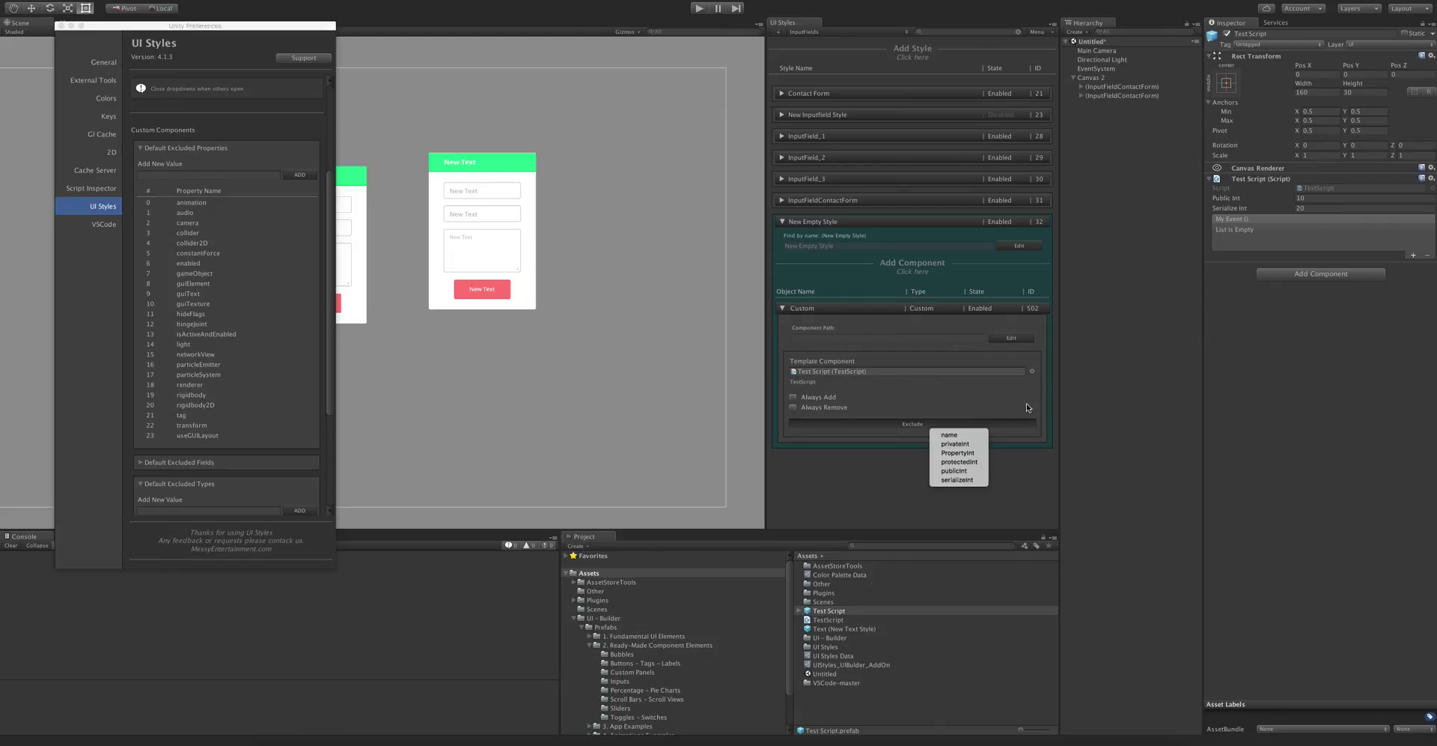
left_click(962, 435)
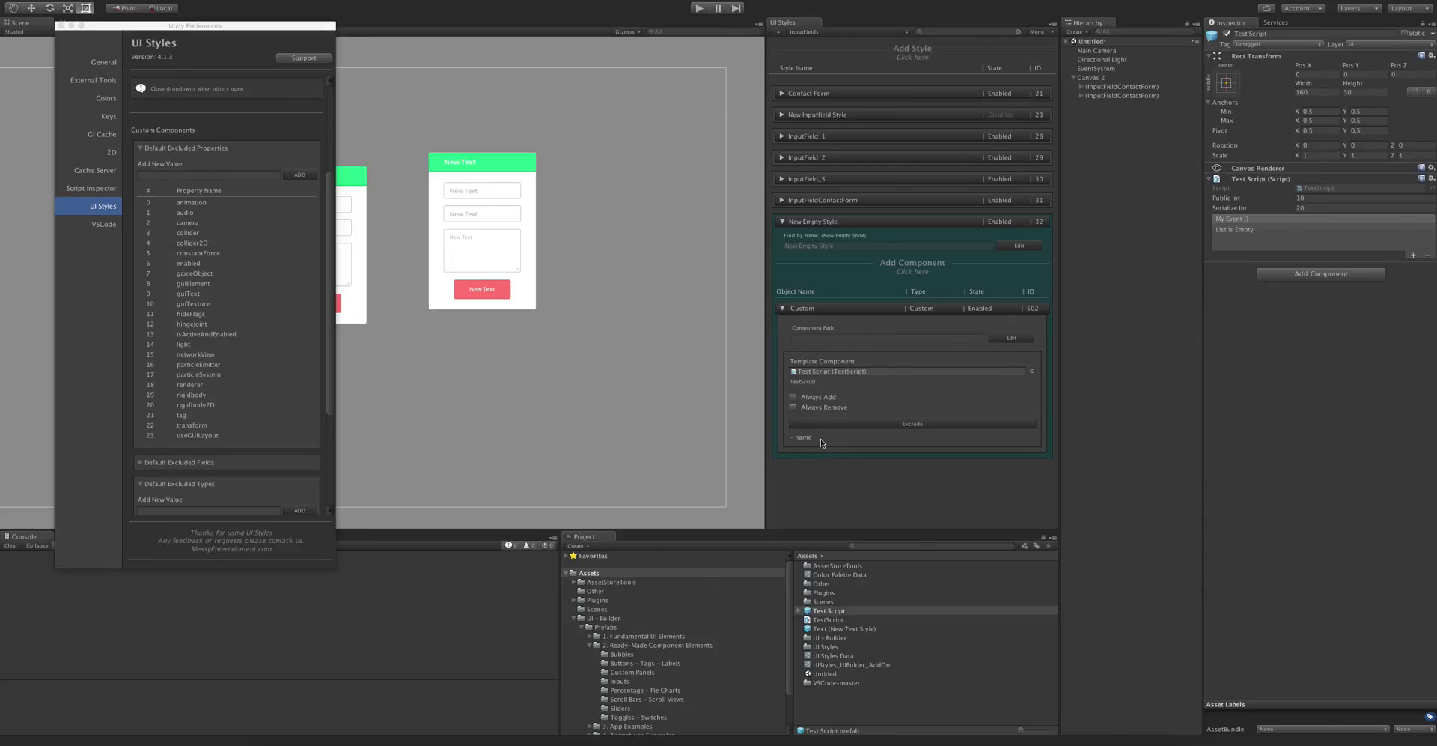
left_click(840, 449)
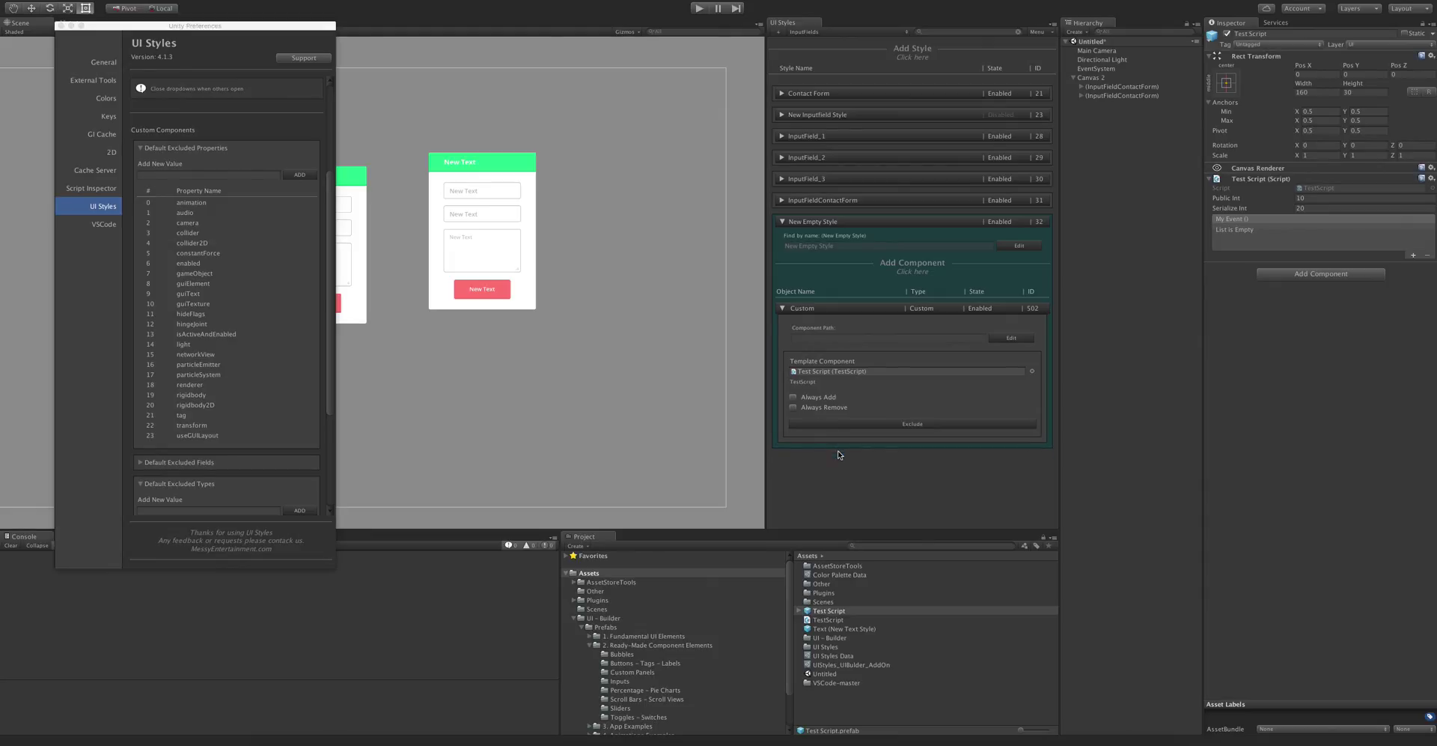
left_click(209, 174)
type("name")
left_click(295, 178)
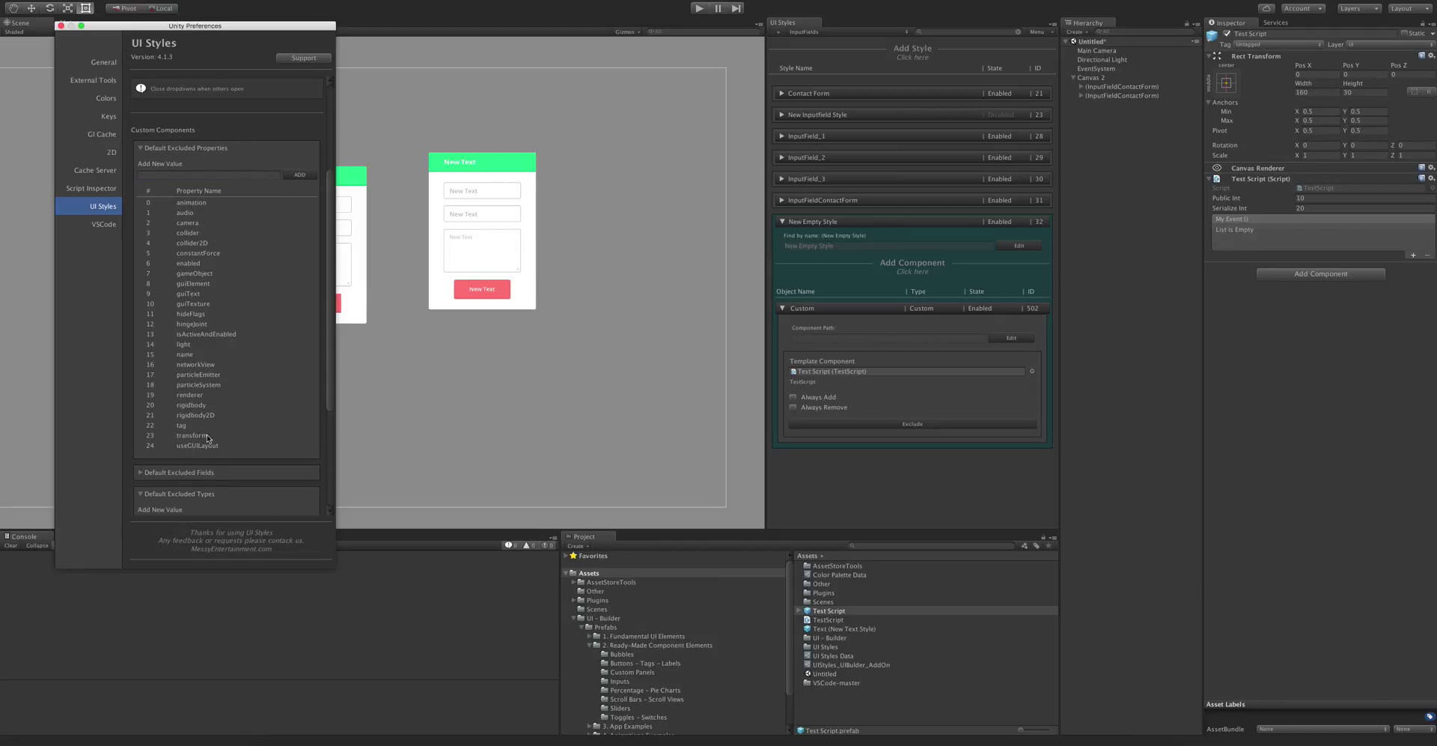
left_click(183, 149)
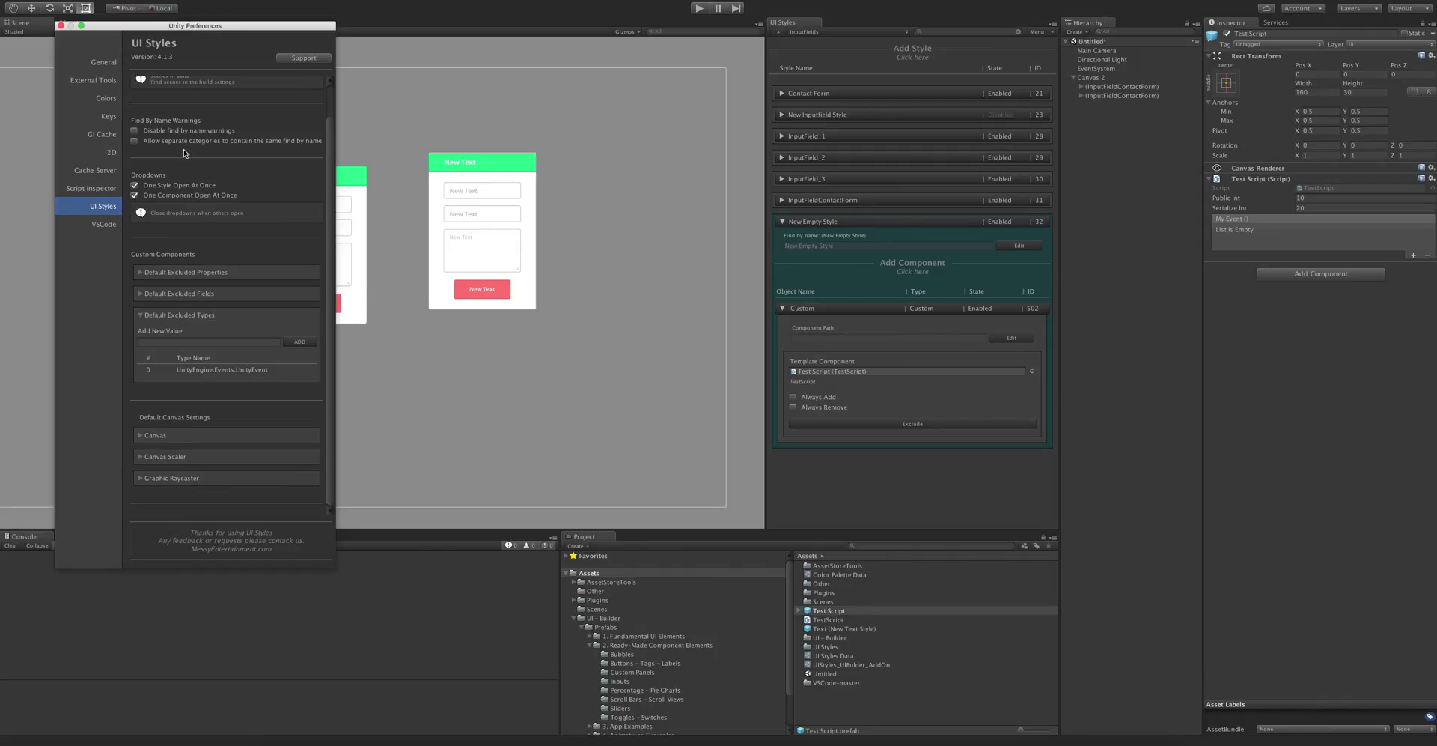
scroll(243, 366, "up", 1)
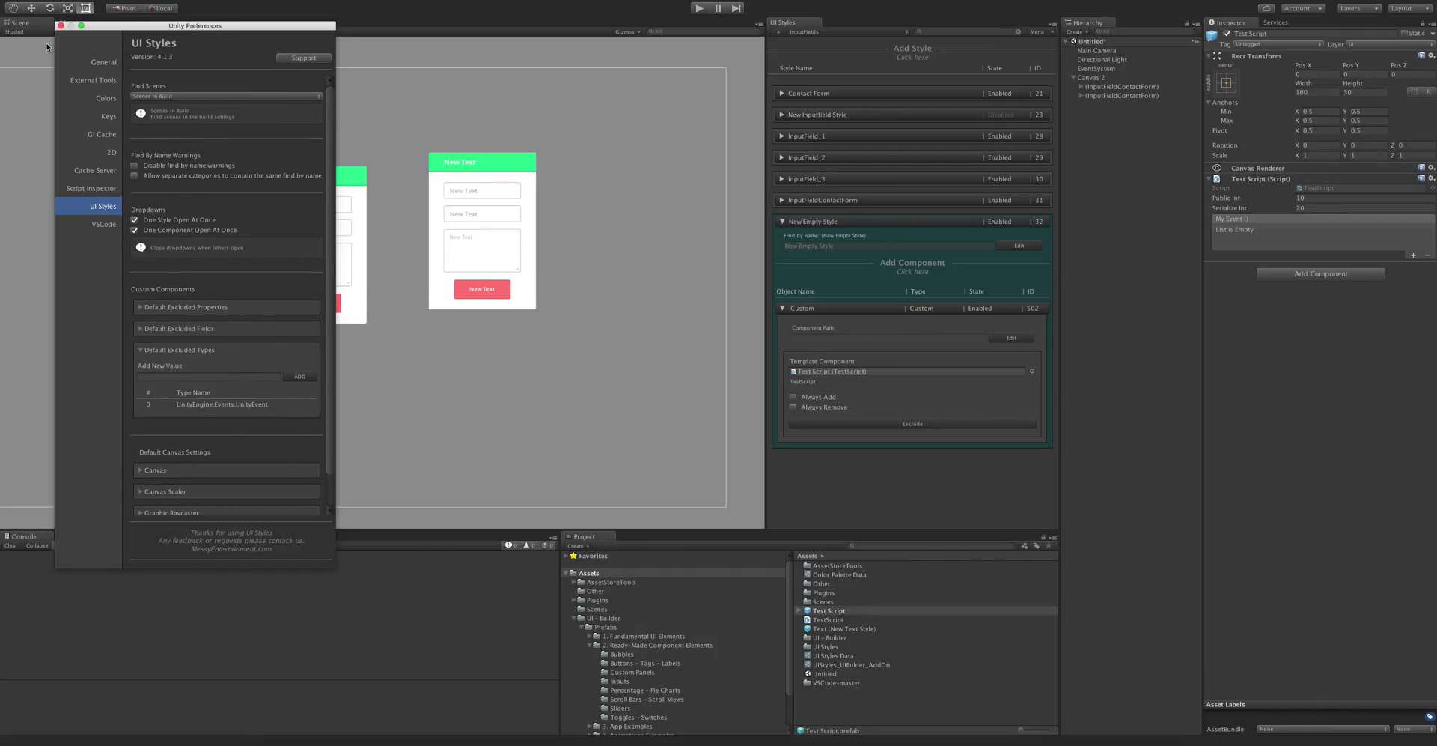
left_click(62, 27)
Toggle the Custom component foldout and collapse the New Empty Style (ID 32) entry.
left_click(865, 310)
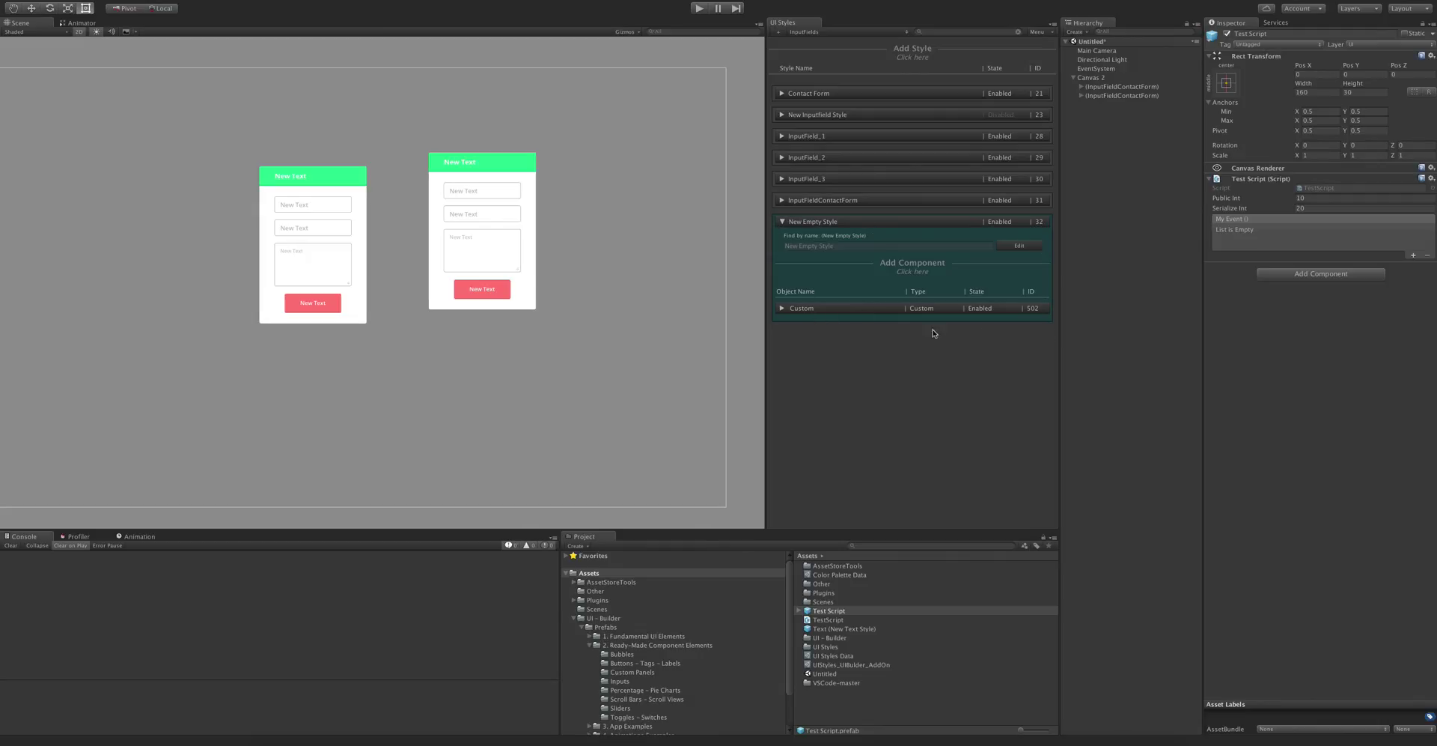
left_click(870, 308)
left_click(793, 309)
left_click(838, 311)
left_click(856, 312)
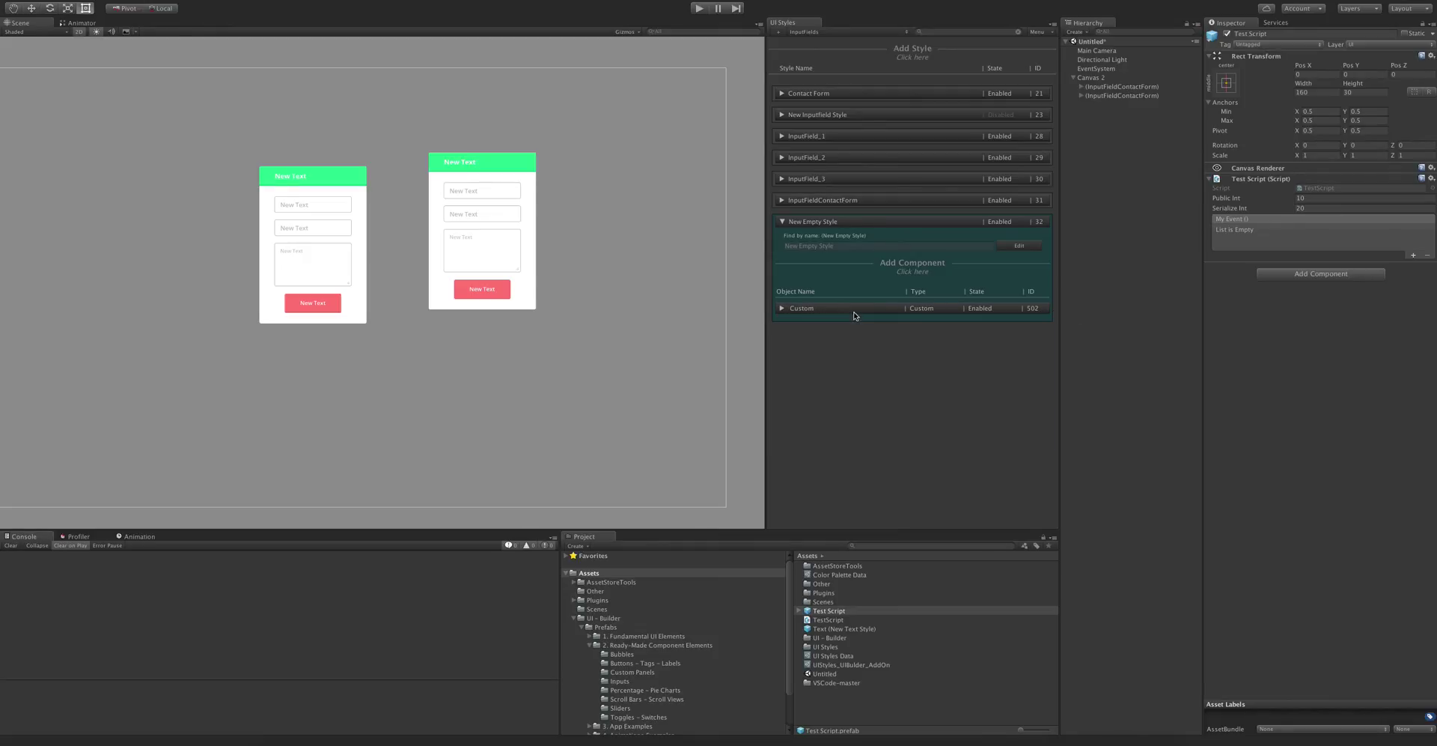
left_click(859, 224)
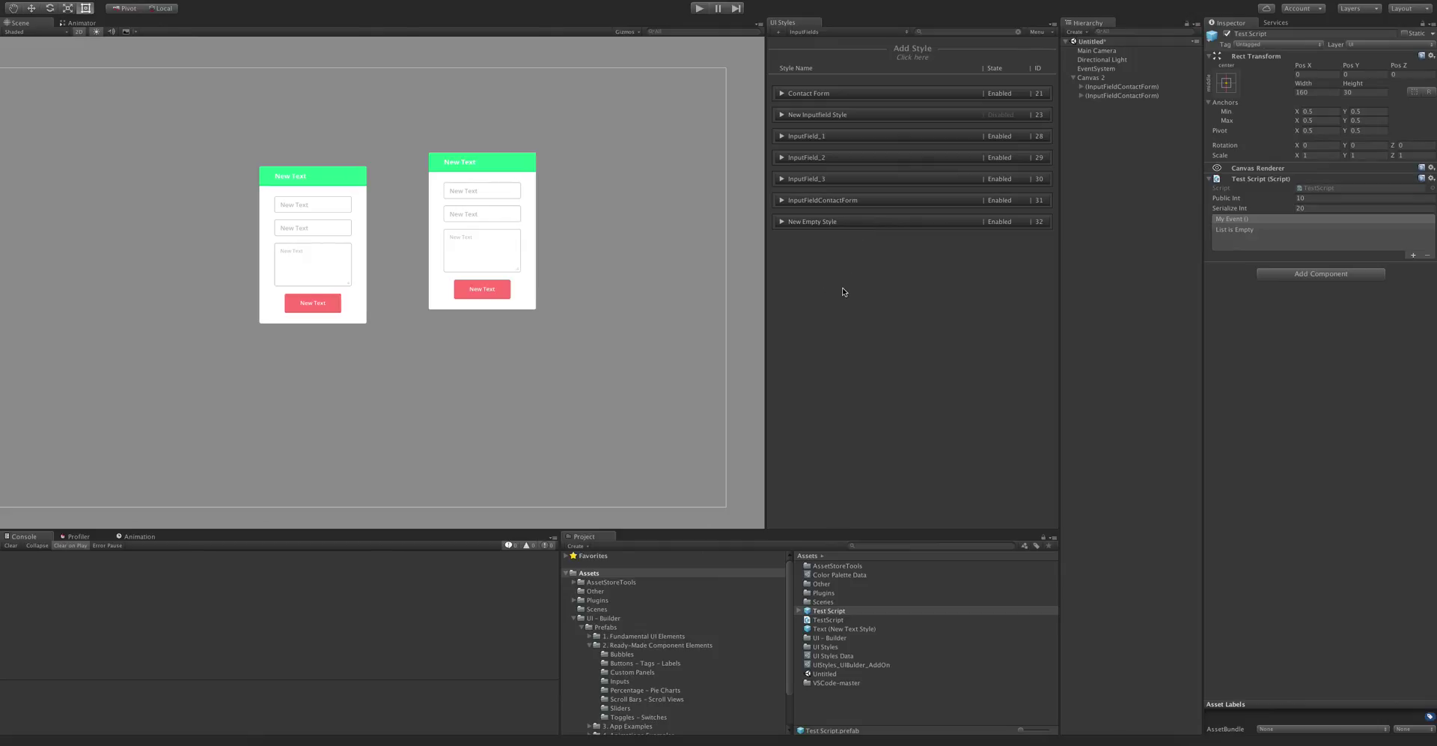